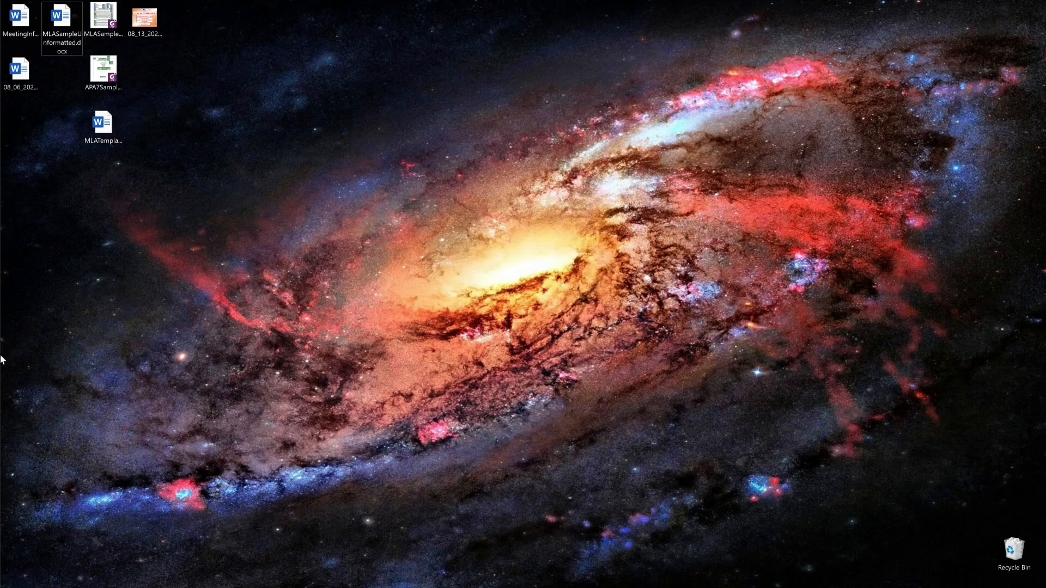
# Step: Launch Microsoft Word by searching 'word' from the Start menu
pyautogui.press('super')
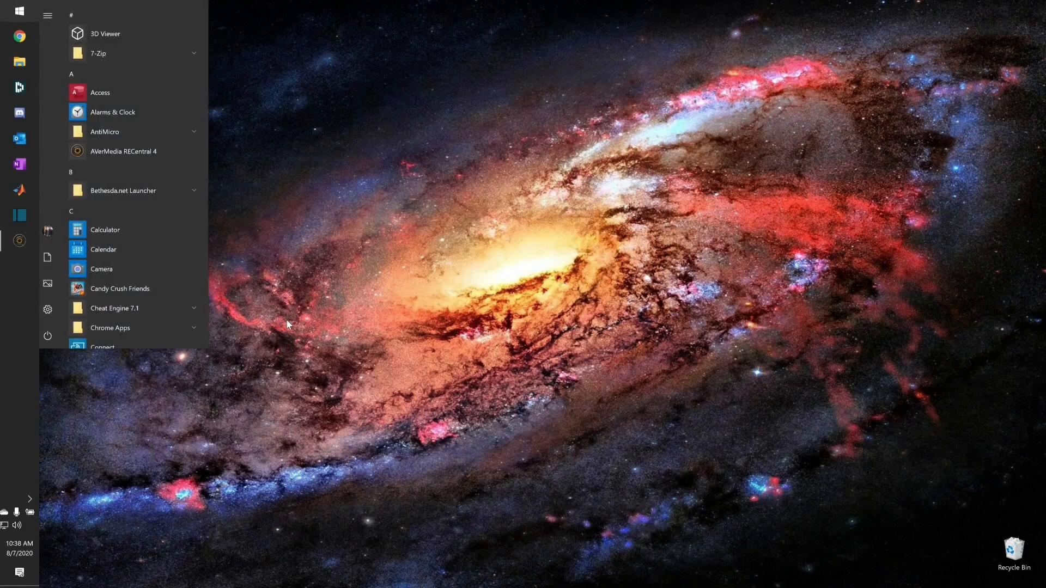
pyautogui.write('word')
pyautogui.press('Return')
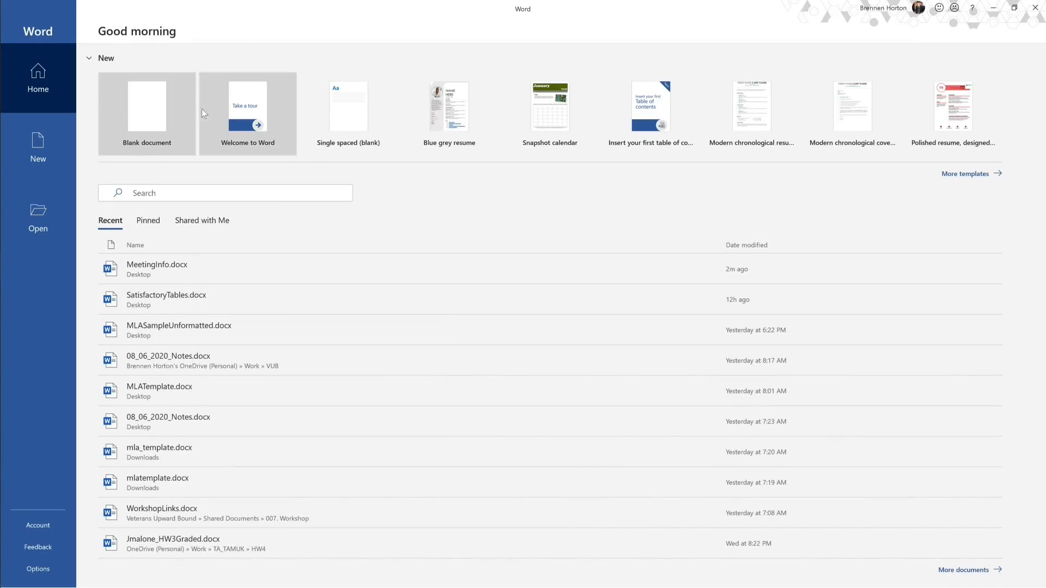
# Step: Create a new blank document and briefly check the signed-in account panel
pyautogui.click(151, 111)
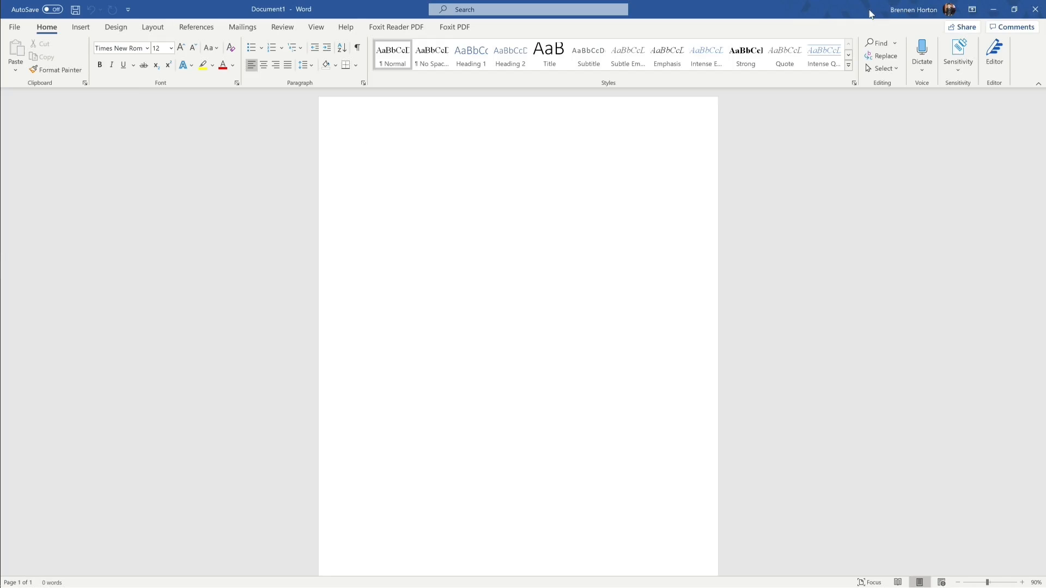
pyautogui.click(906, 9)
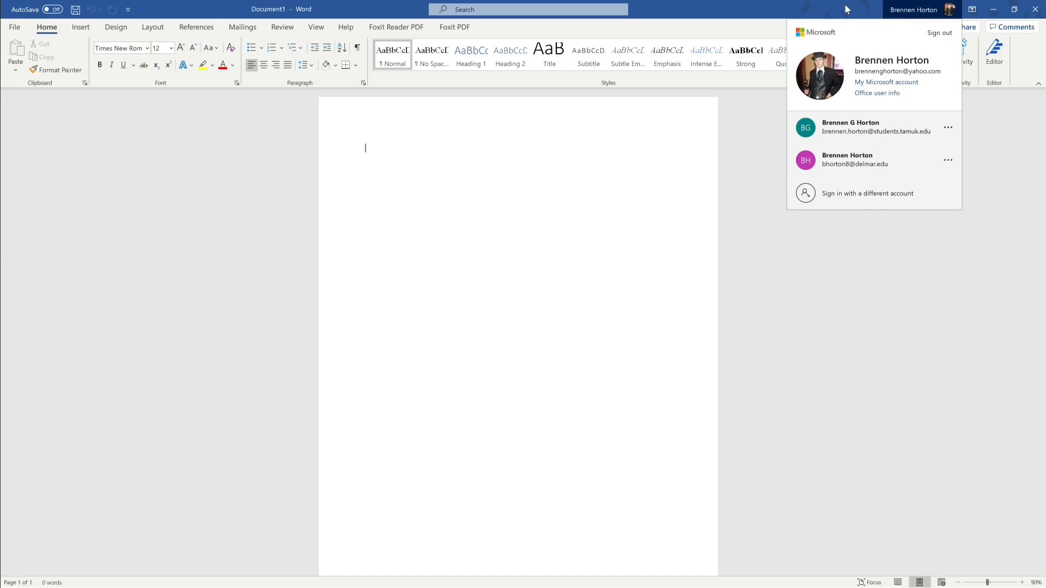
pyautogui.click(846, 7)
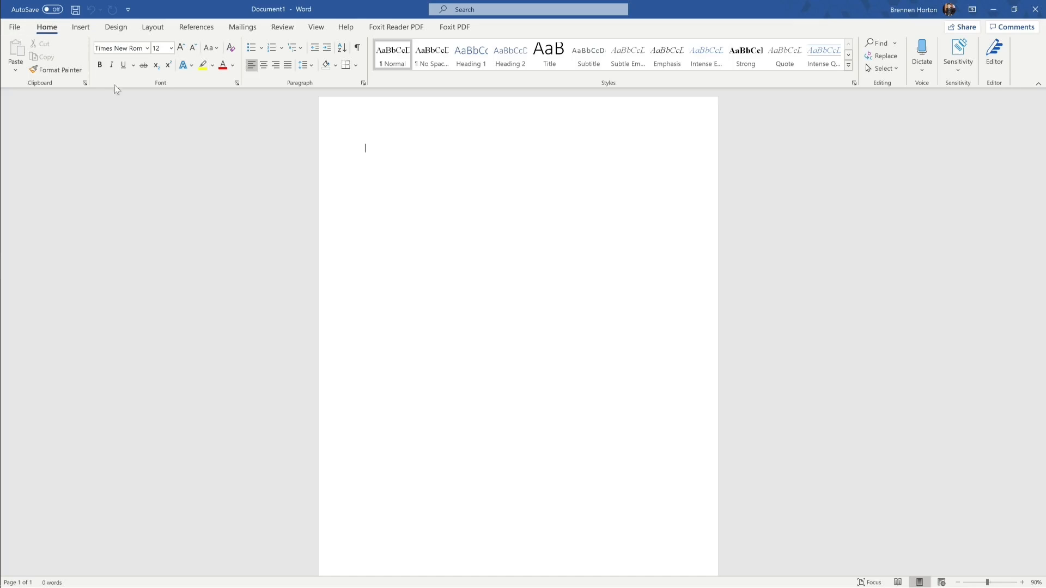
# Step: Switch between the Insert and Home ribbon tabs to look over their commands
pyautogui.click(82, 29)
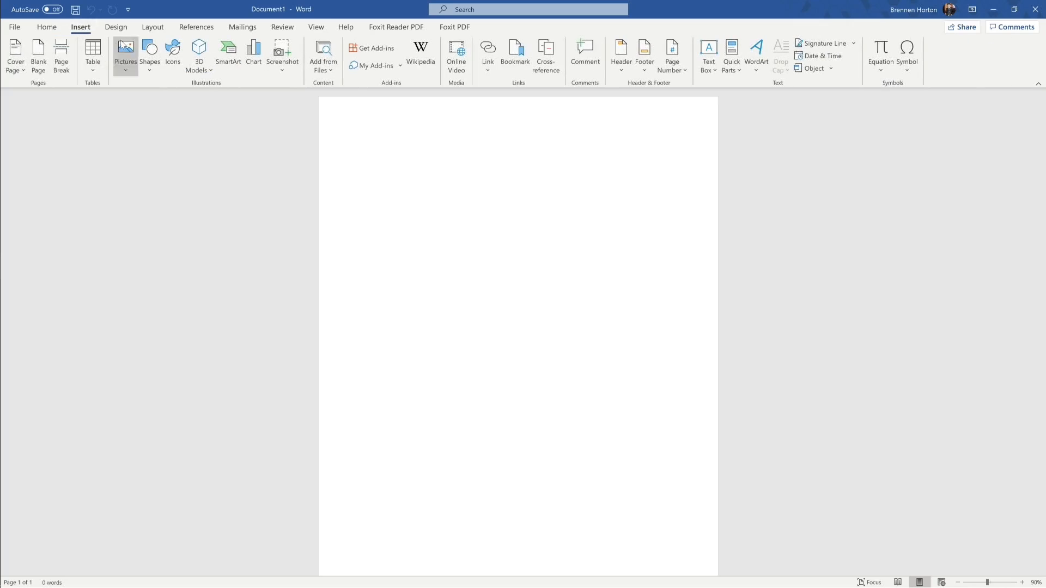
pyautogui.click(44, 28)
pyautogui.click(86, 29)
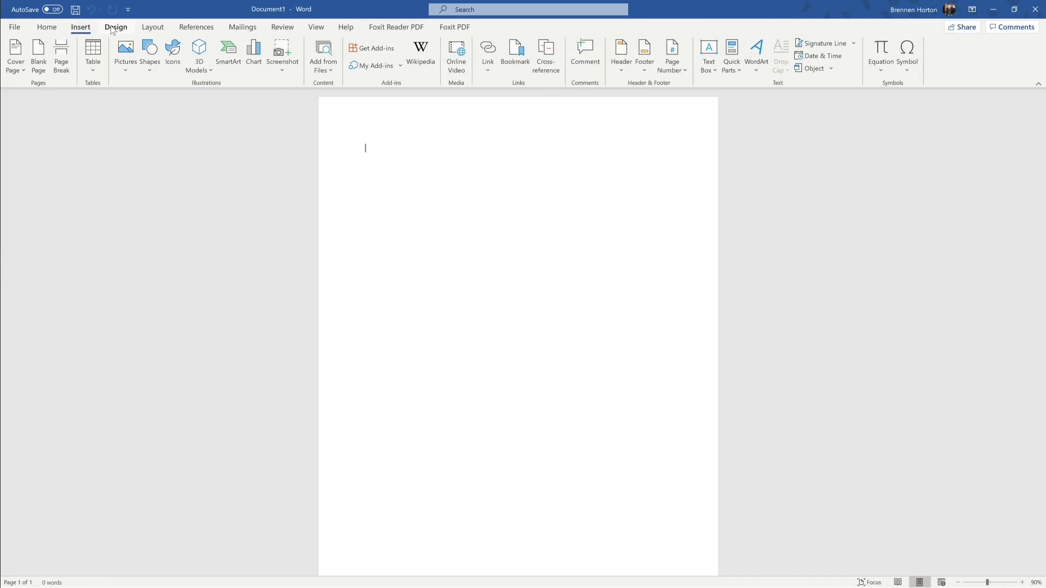
pyautogui.click(52, 29)
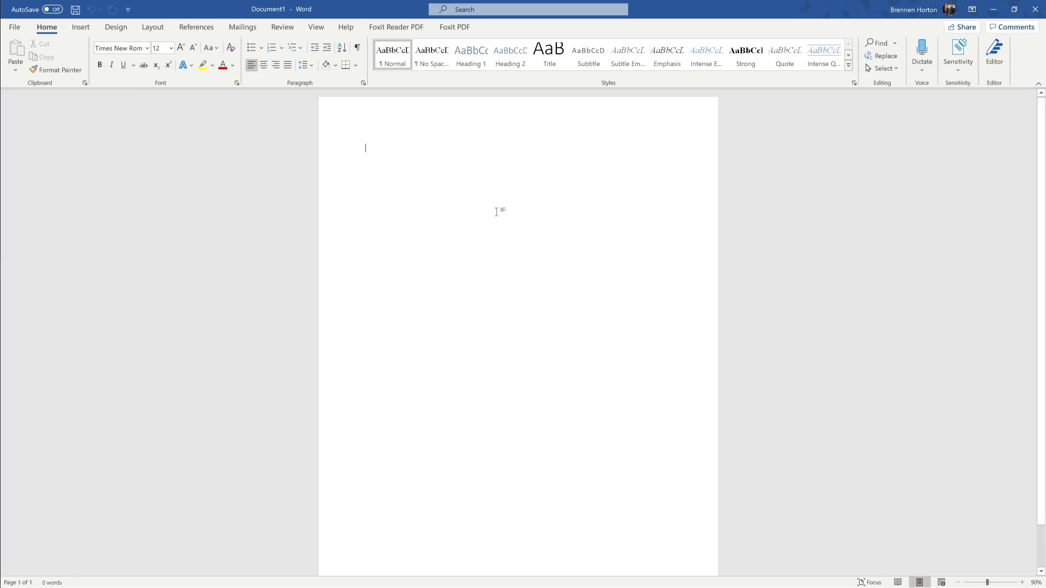
# Step: Type 'This is a test sentence.' at the top of the page and select it
pyautogui.write('This i')
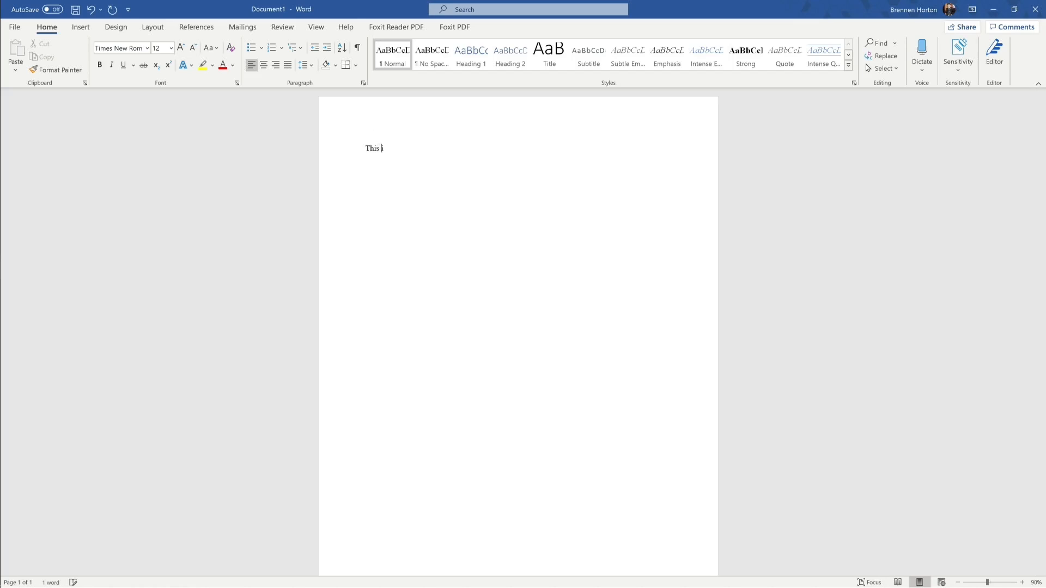
pyautogui.write('s a test sentence.')
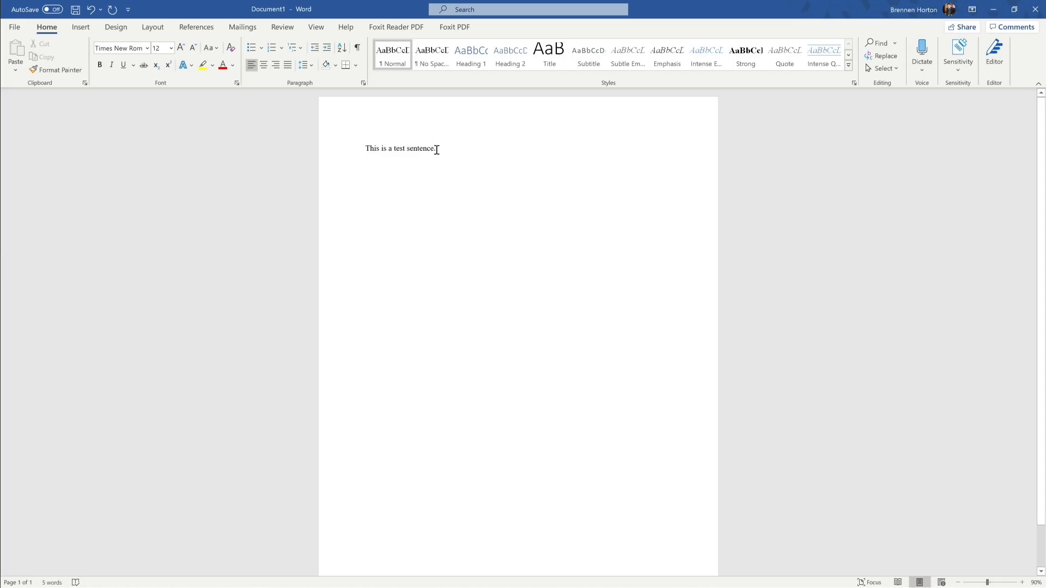
pyautogui.moveTo(436, 149); pyautogui.dragTo(368, 150)
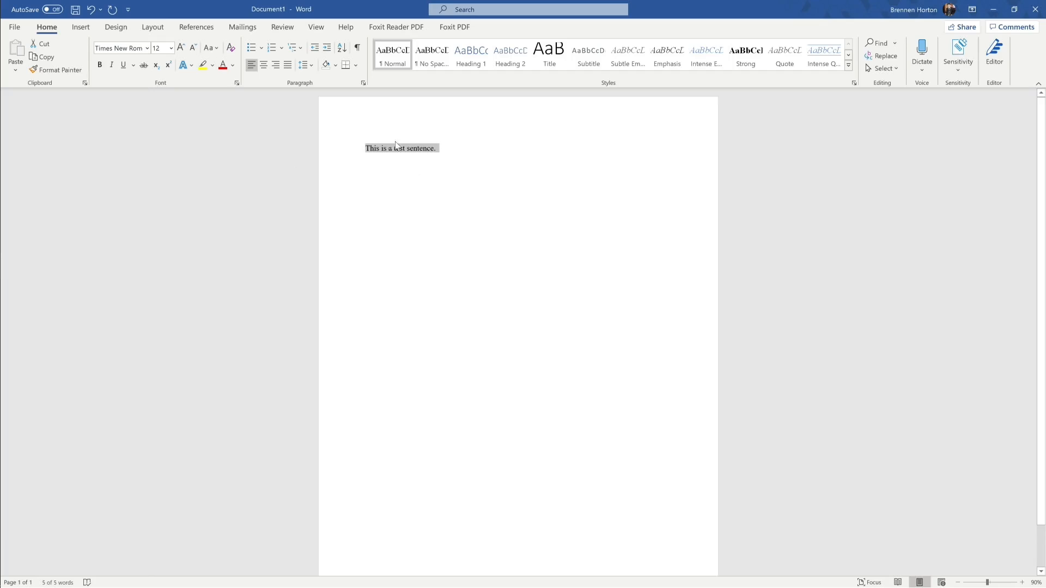
pyautogui.click(147, 49)
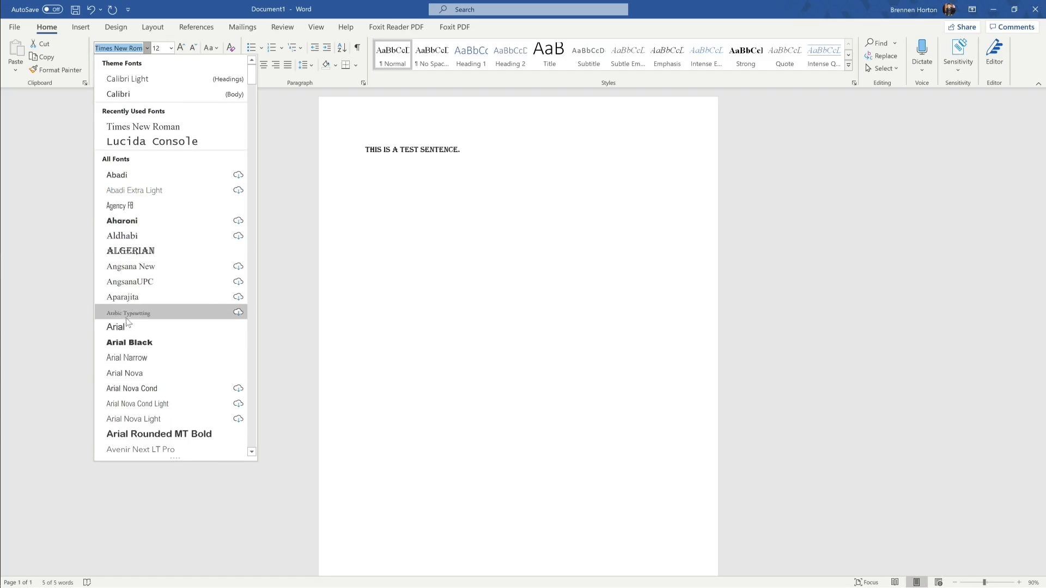
pyautogui.click(140, 127)
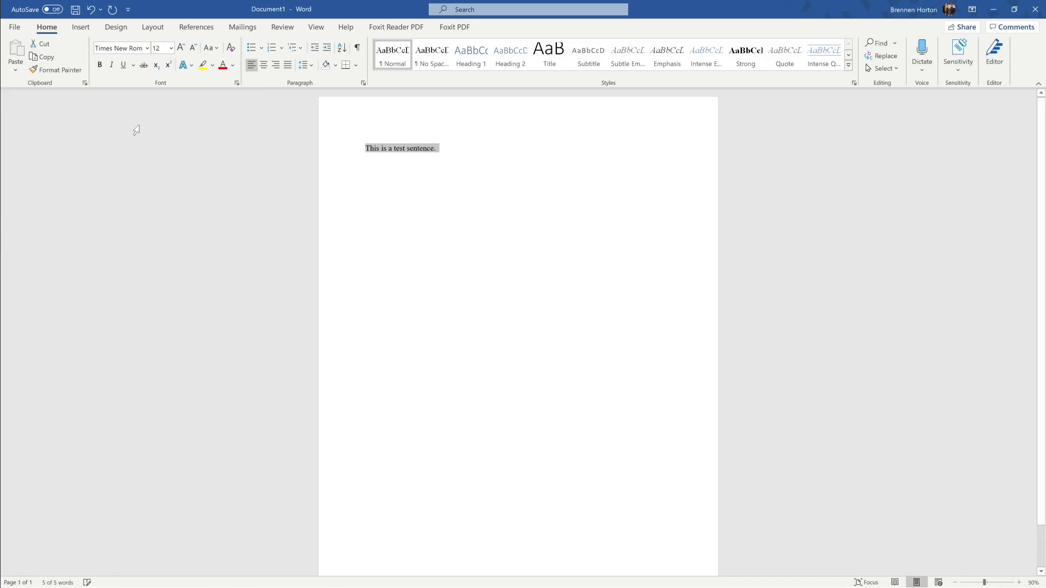
pyautogui.click(171, 49)
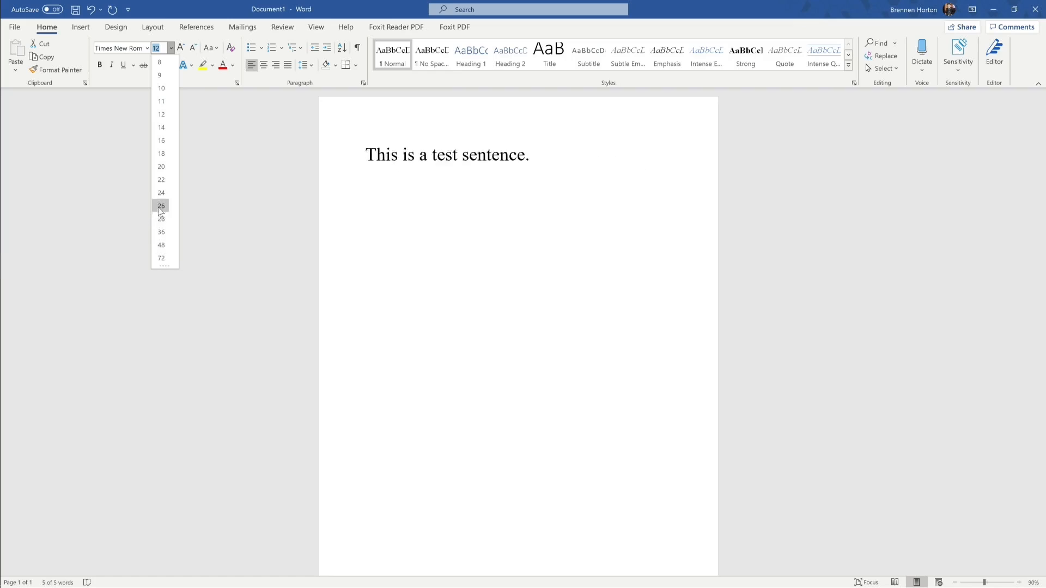
pyautogui.click(159, 114)
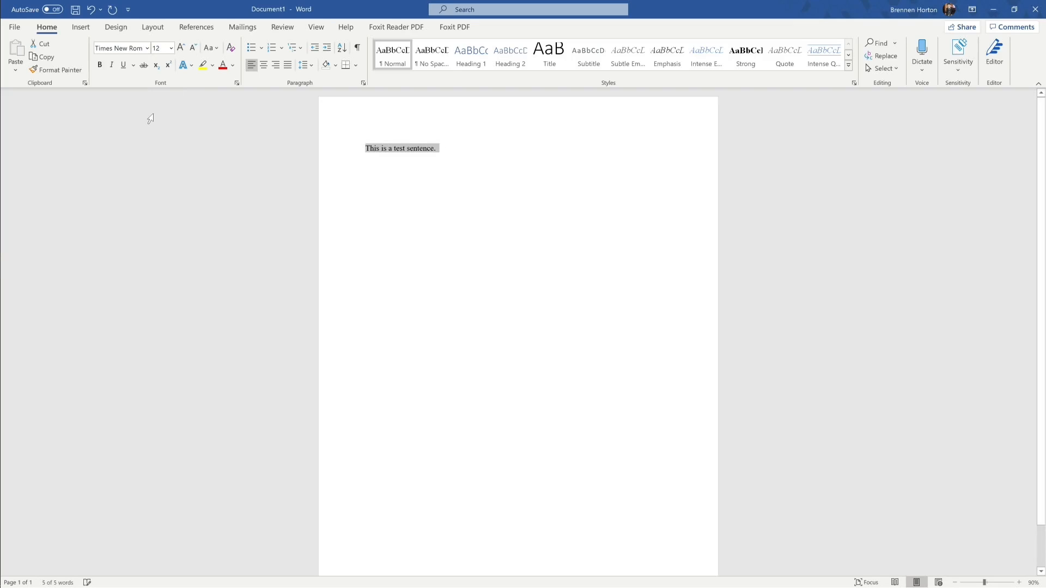
pyautogui.click(171, 48)
pyautogui.click(171, 49)
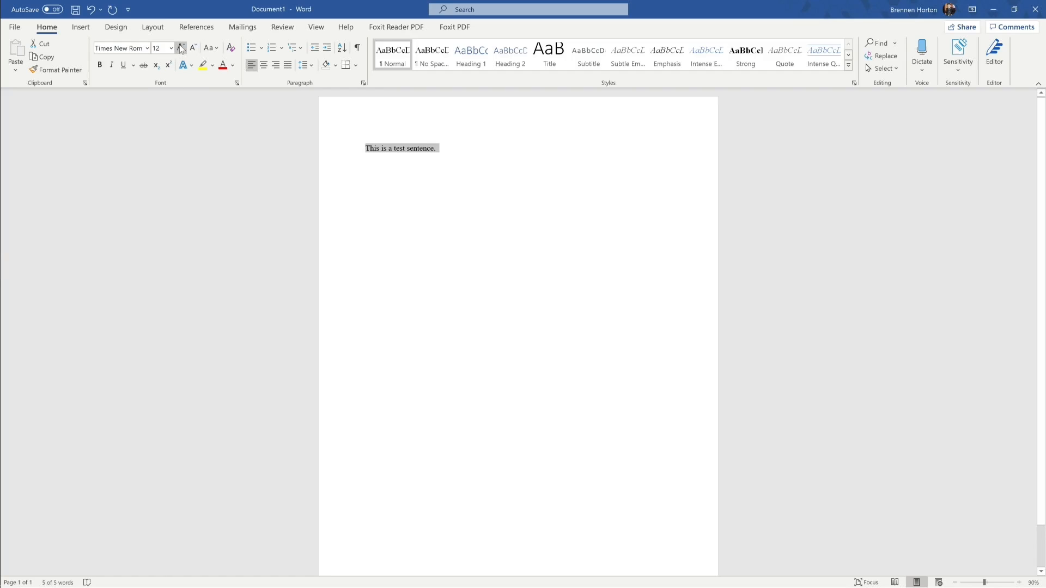
pyautogui.click(181, 49)
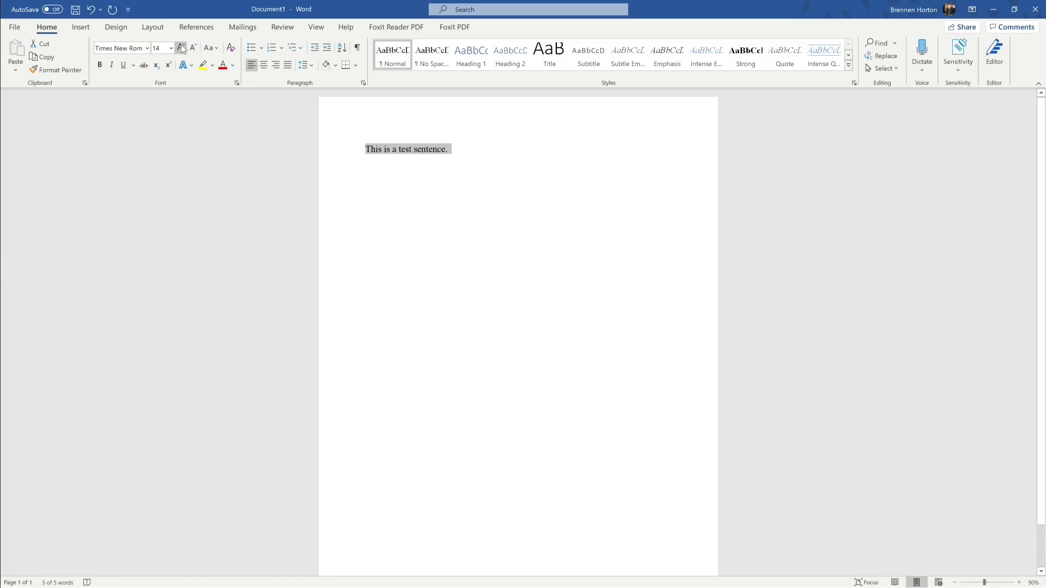
pyautogui.click(193, 50)
pyautogui.click(193, 49)
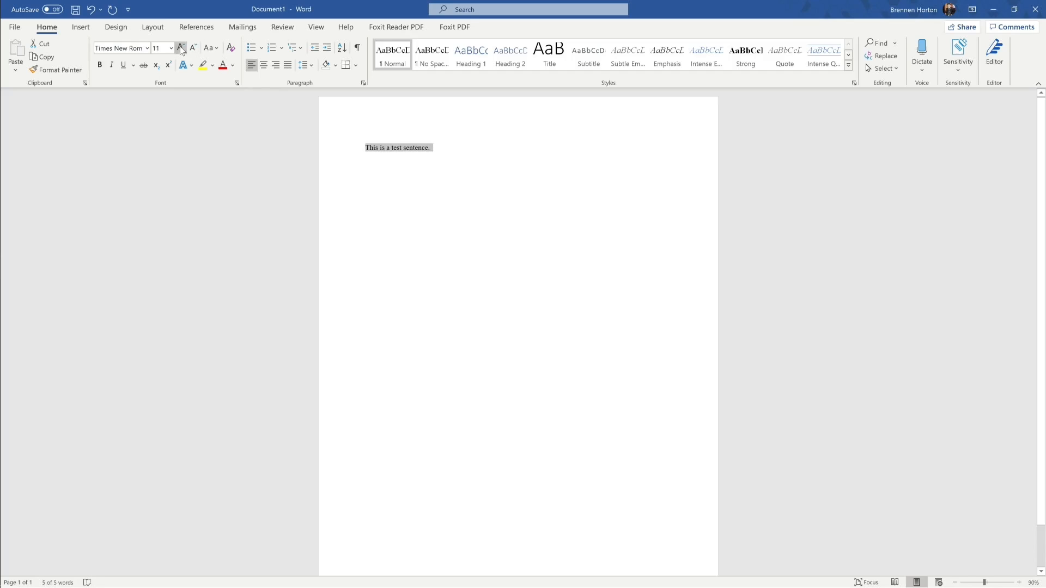
pyautogui.click(182, 48)
pyautogui.click(193, 49)
pyautogui.click(182, 49)
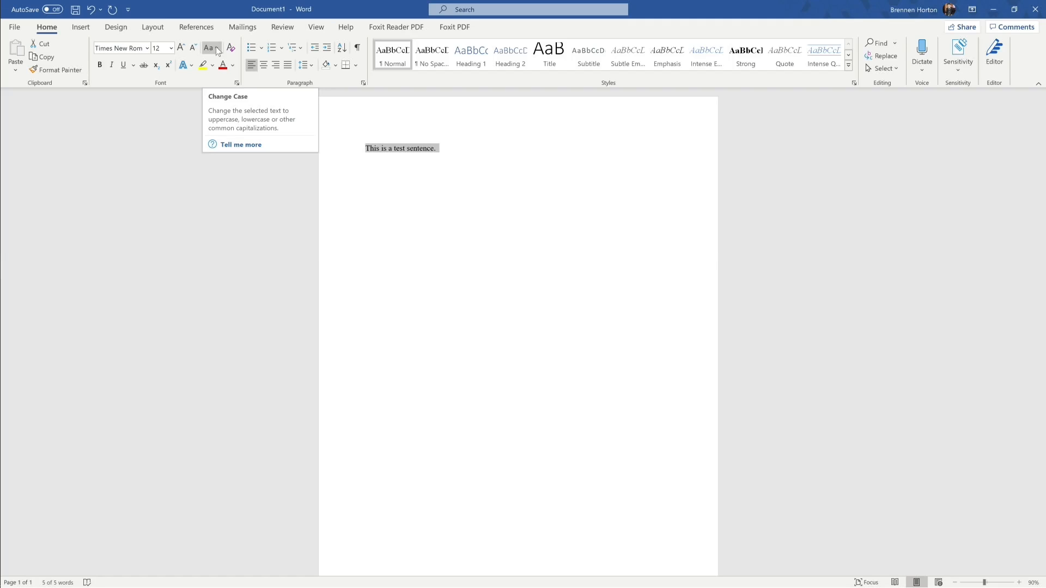
pyautogui.click(217, 49)
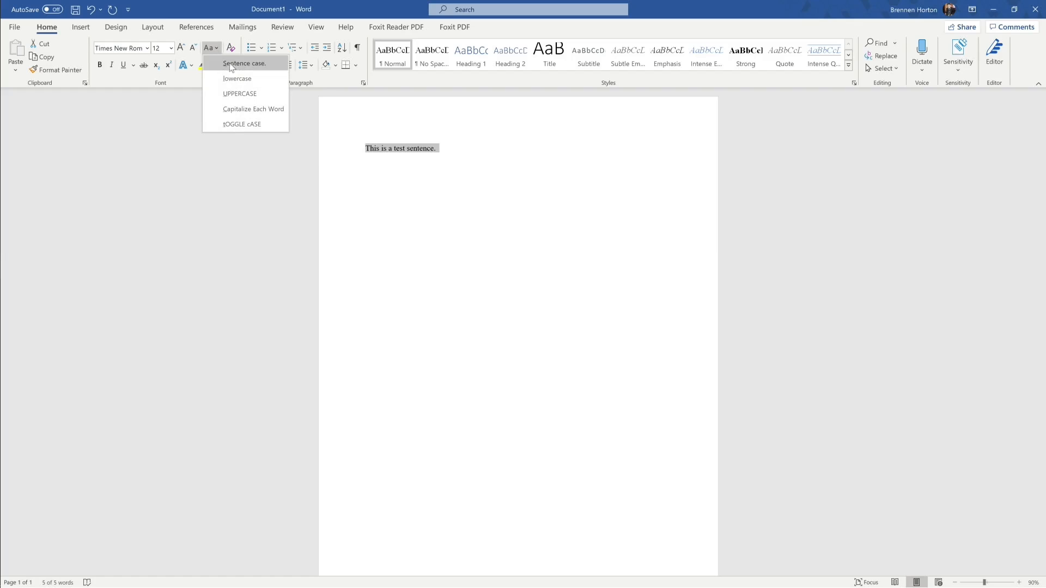
pyautogui.click(226, 66)
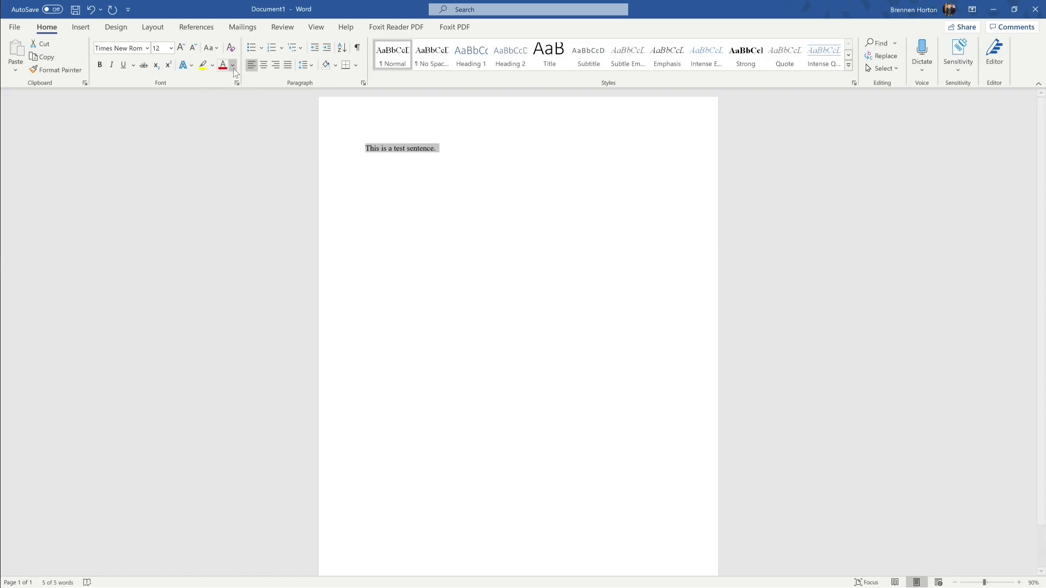
pyautogui.click(212, 47)
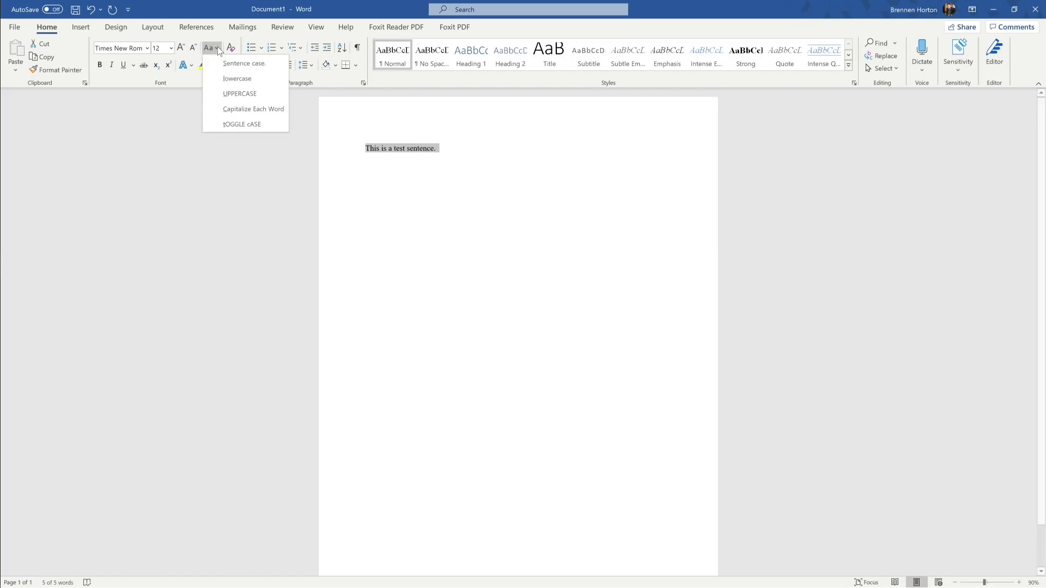
pyautogui.click(228, 97)
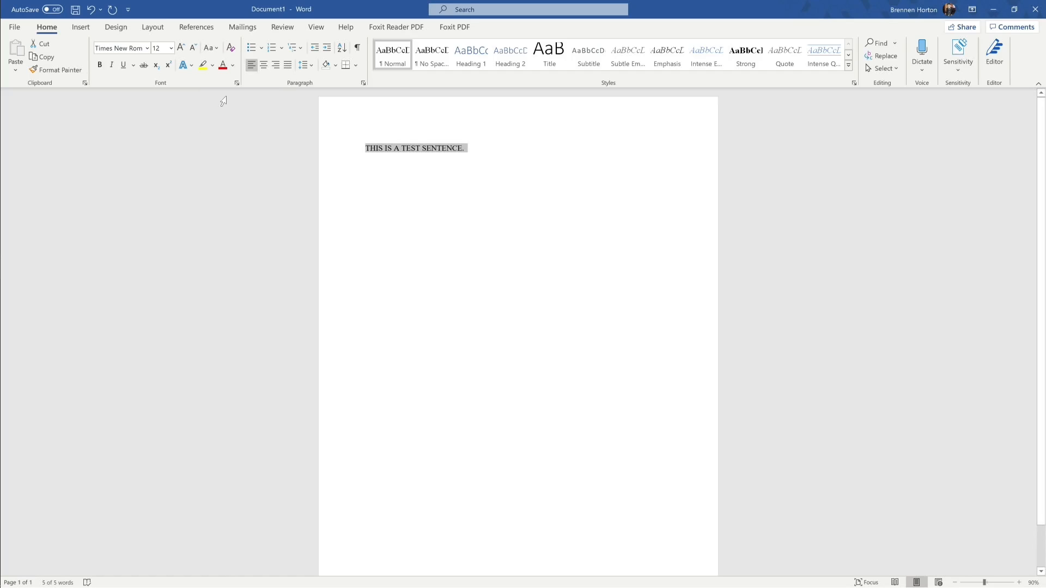
pyautogui.click(208, 49)
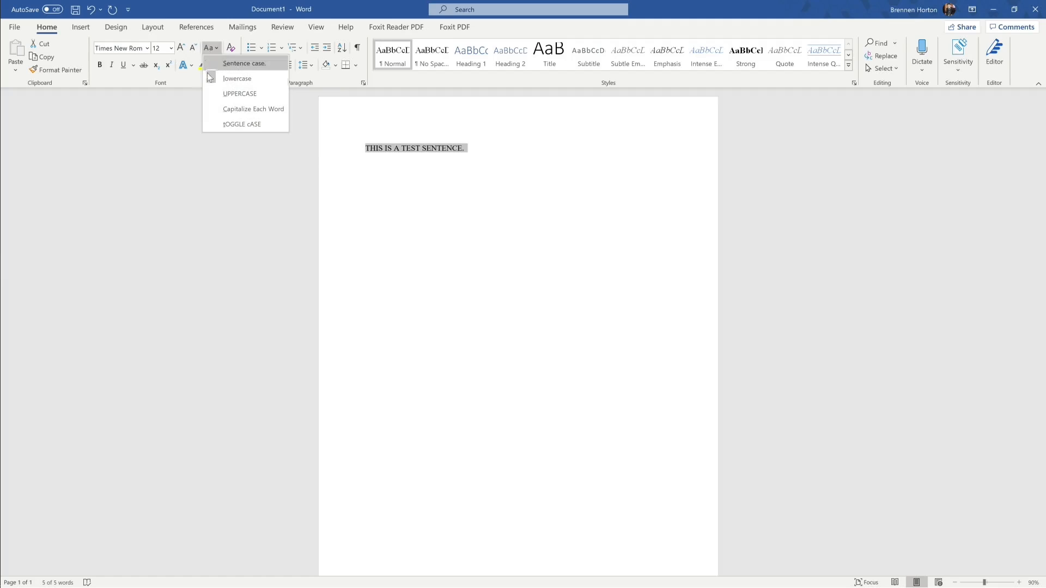
pyautogui.click(252, 109)
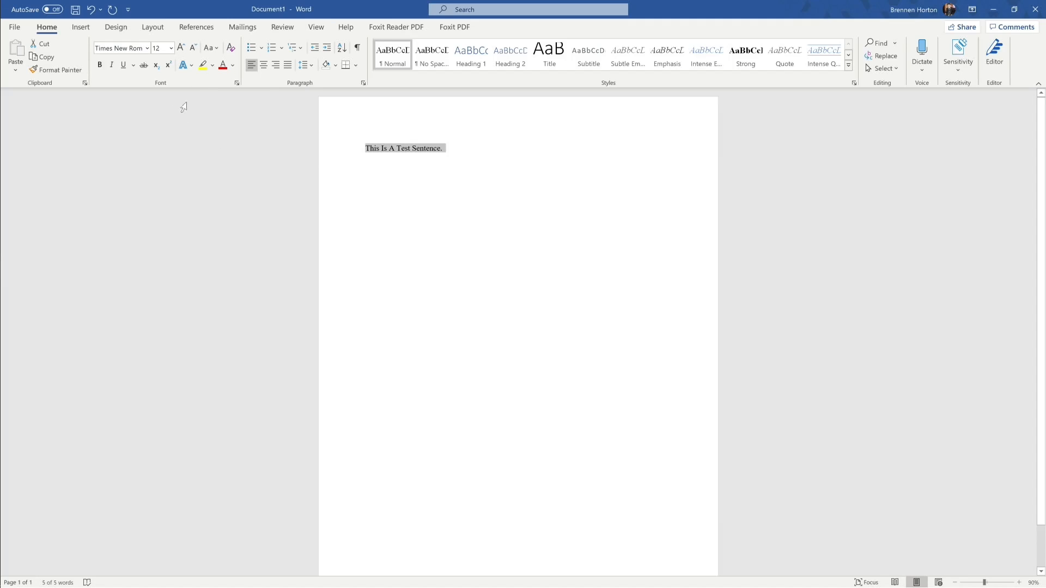
pyautogui.click(210, 51)
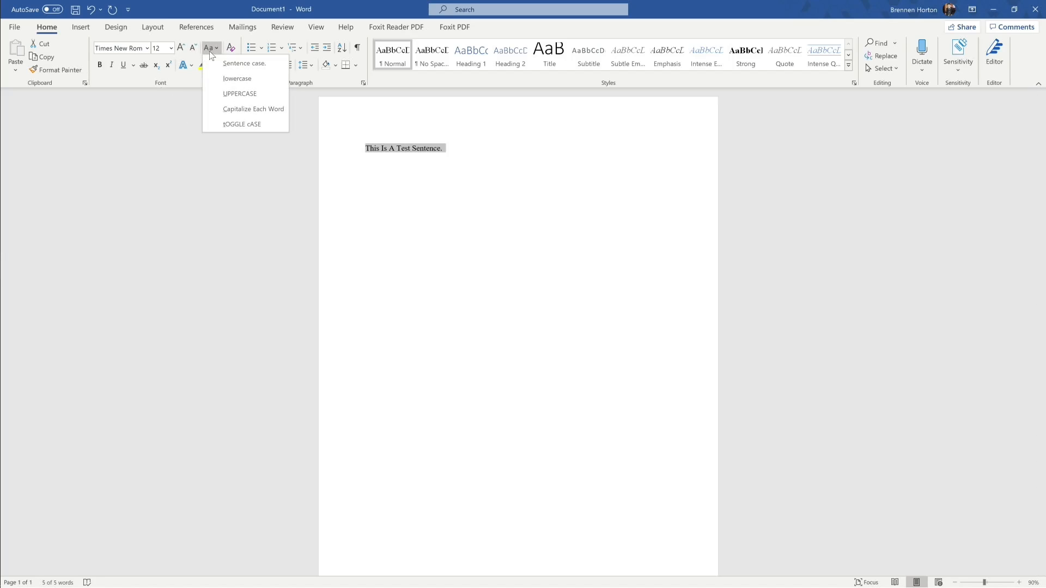
pyautogui.click(240, 63)
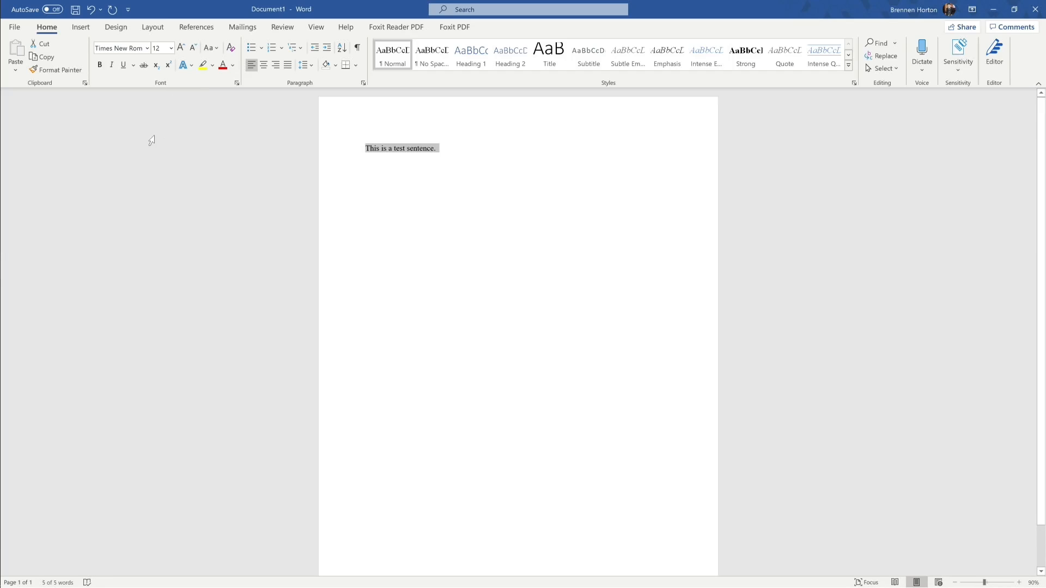
# Step: Apply bold, italic and underline to the test sentence, then remove all three
pyautogui.click(104, 66)
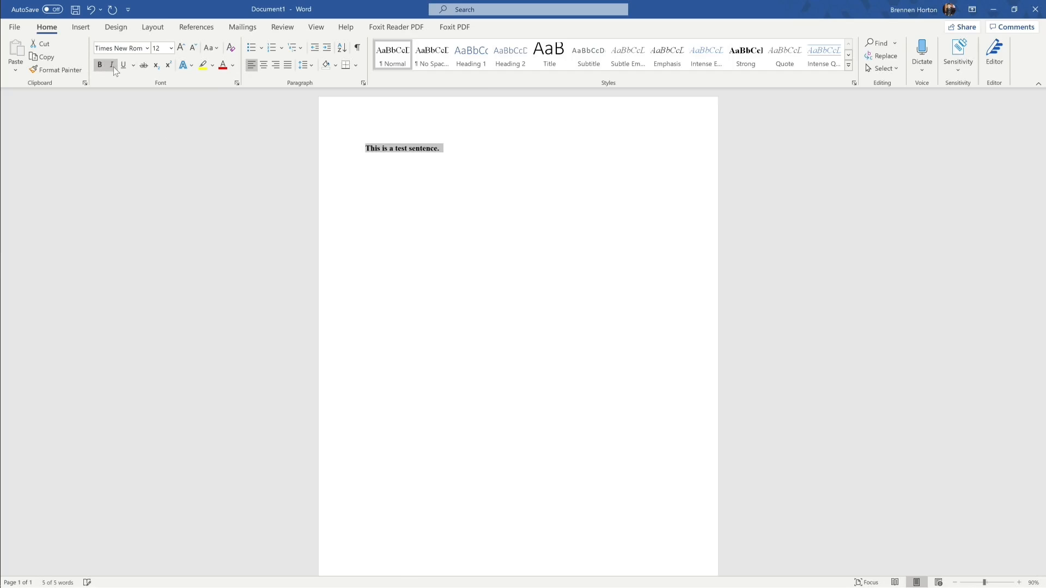
pyautogui.click(112, 66)
pyautogui.click(125, 67)
pyautogui.click(124, 66)
pyautogui.click(112, 66)
pyautogui.click(100, 66)
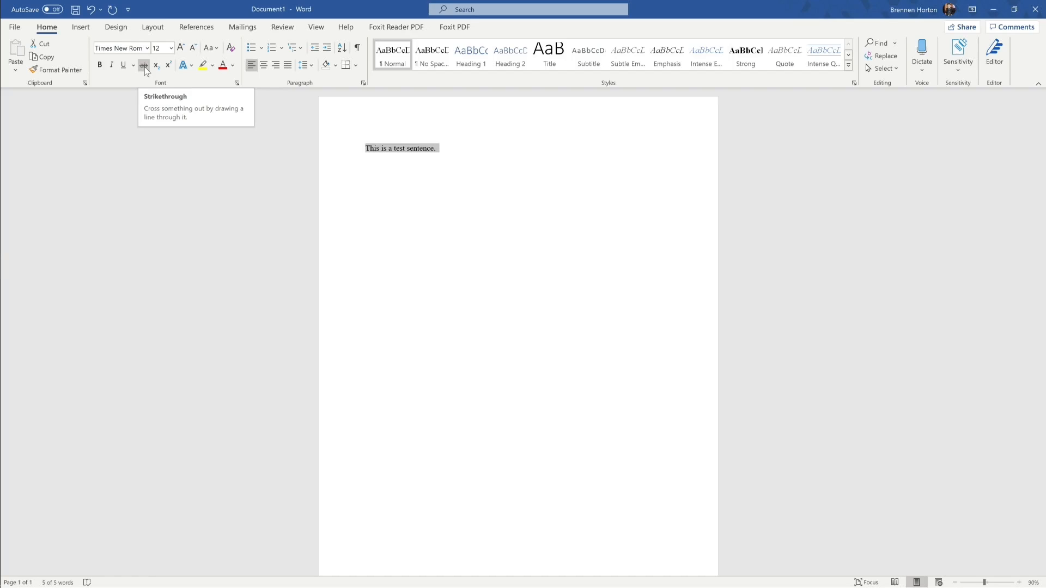
# Step: Strike through the sentence, remove the strikethrough, and place the caret after it
pyautogui.click(144, 66)
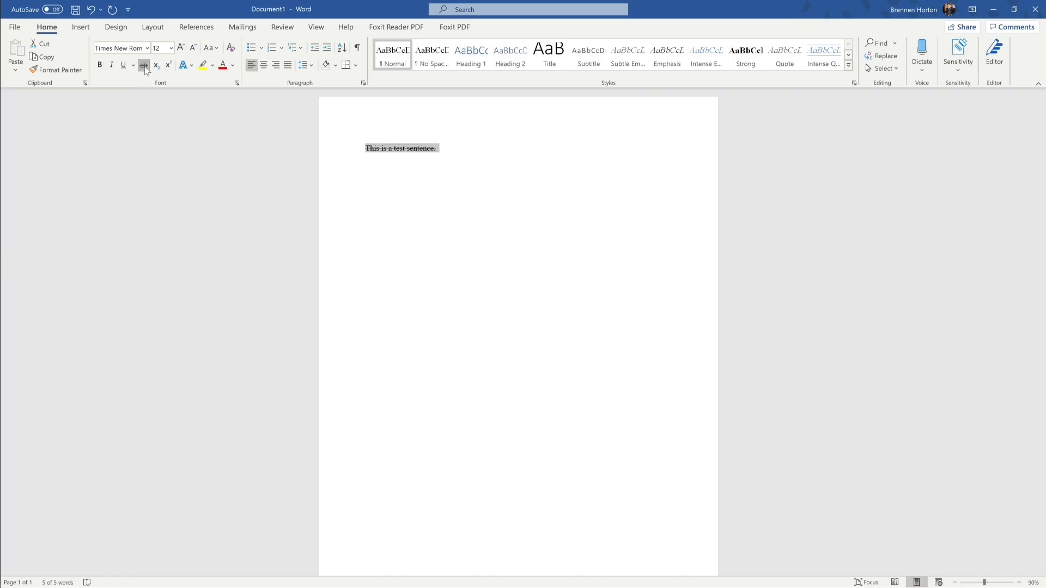
pyautogui.click(145, 67)
pyautogui.click(445, 146)
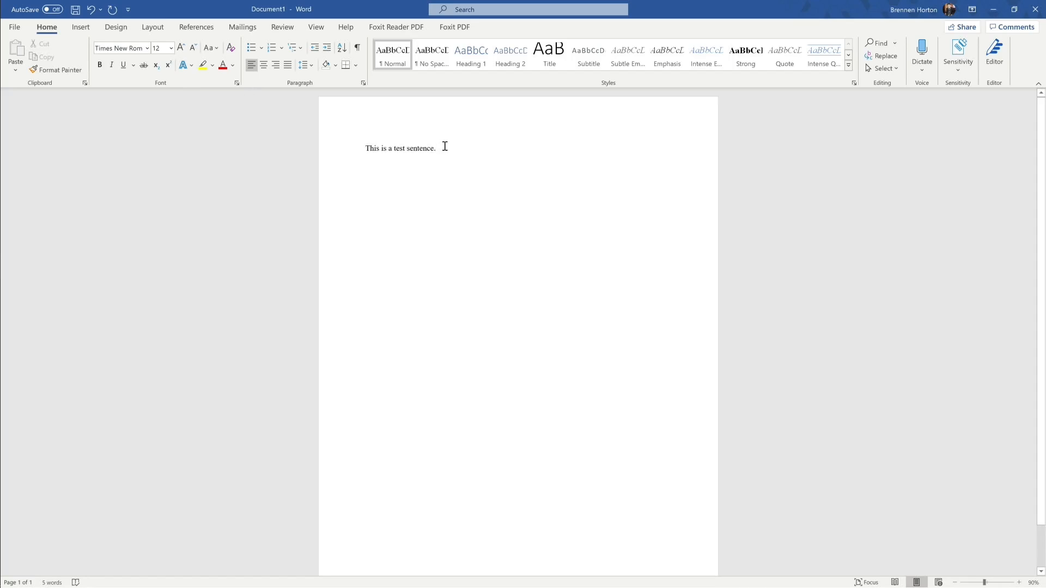
# Step: Add a superscript 1 after the test sentence and start a normal-text line below
pyautogui.write('1')
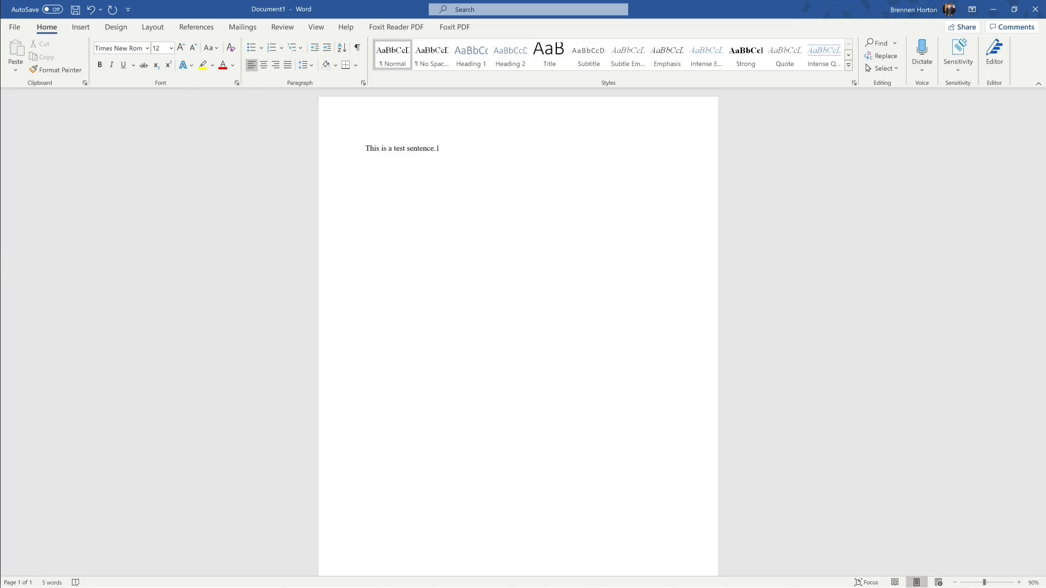
pyautogui.press('BackSpace')
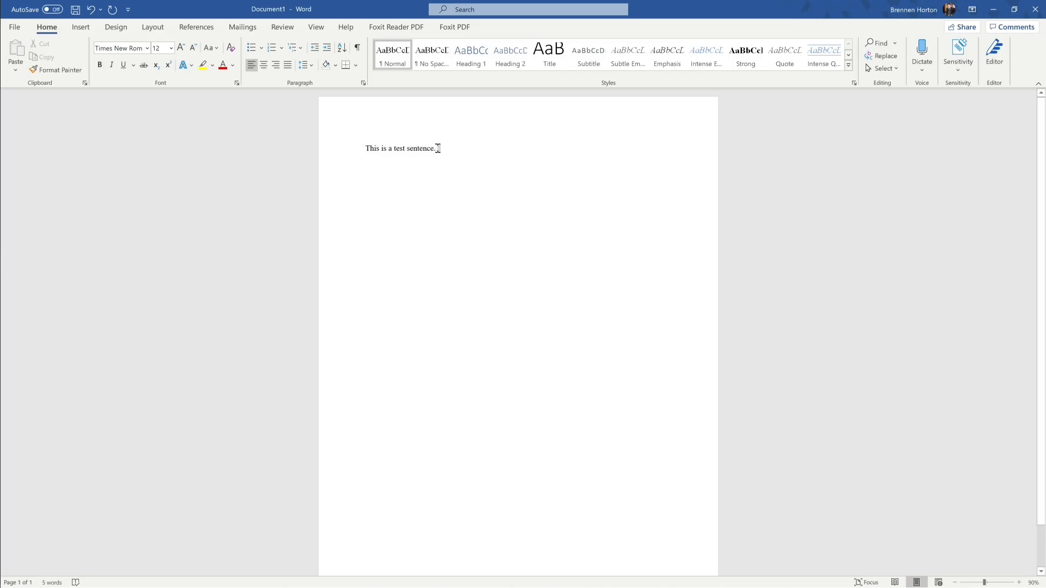
pyautogui.hotkey('ctrl', 'z')
pyautogui.click(169, 66)
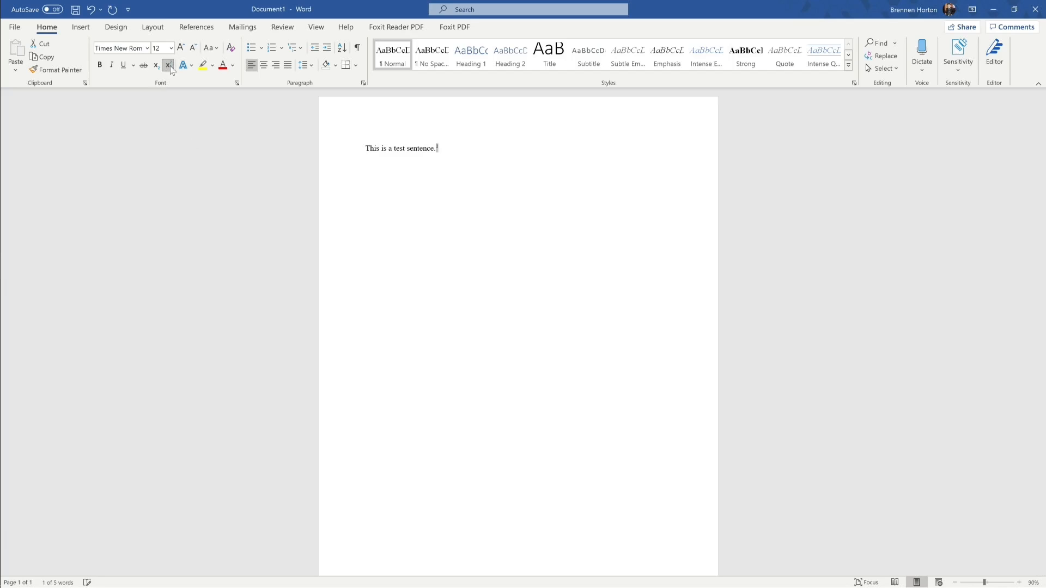
pyautogui.click(473, 156)
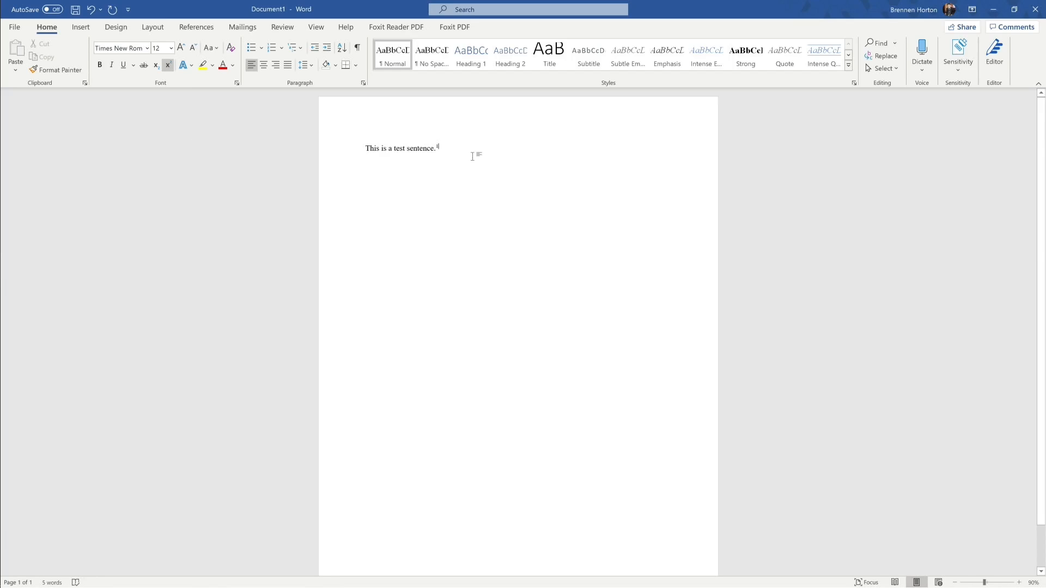
pyautogui.press('Return')
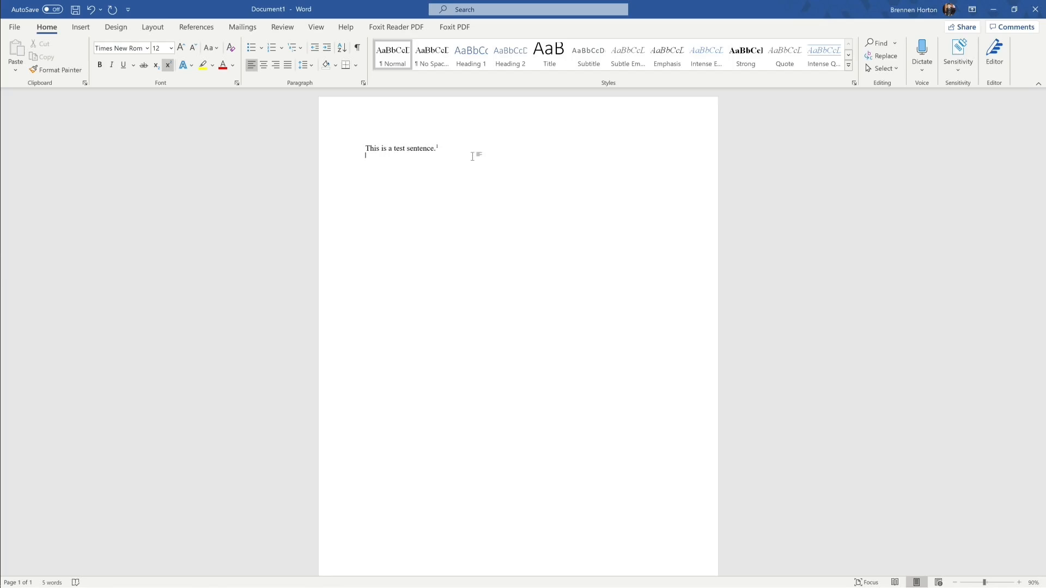
pyautogui.click(169, 66)
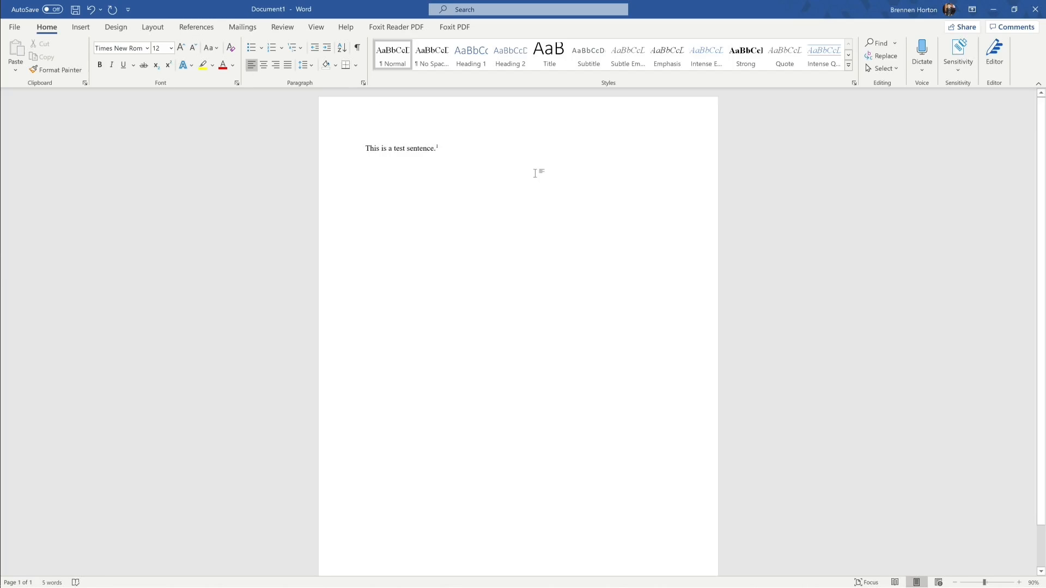
# Step: Type the Notes line with '1: This a note' and delete the empty lines above it
pyautogui.press('Return')
pyautogui.press('Return')
pyautogui.press('Return')
pyautogui.write('1')
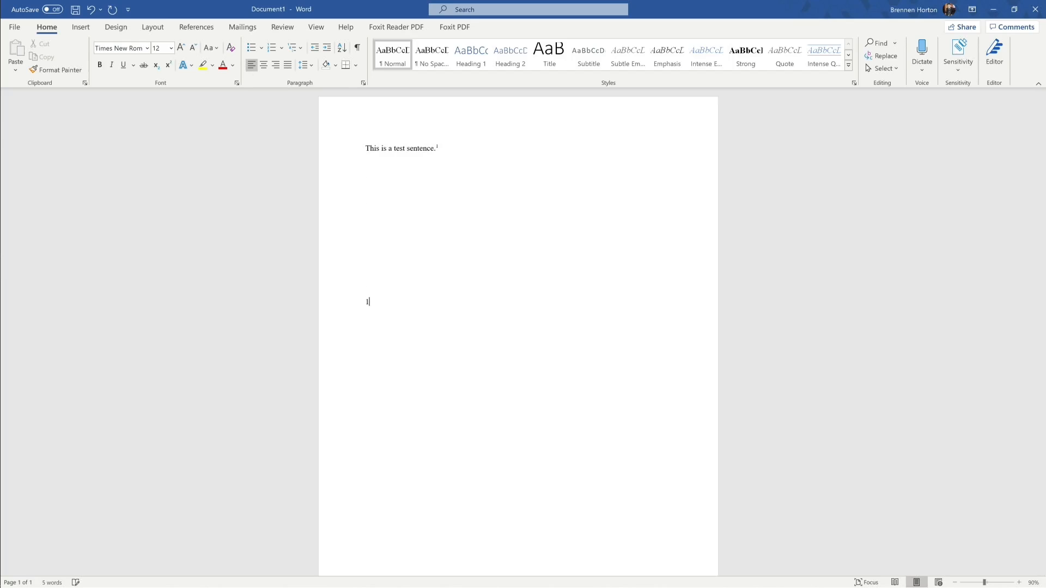
pyautogui.press('BackSpace')
pyautogui.write('Notr')
pyautogui.write('s')
pyautogui.write(' This a not')
pyautogui.write('e')
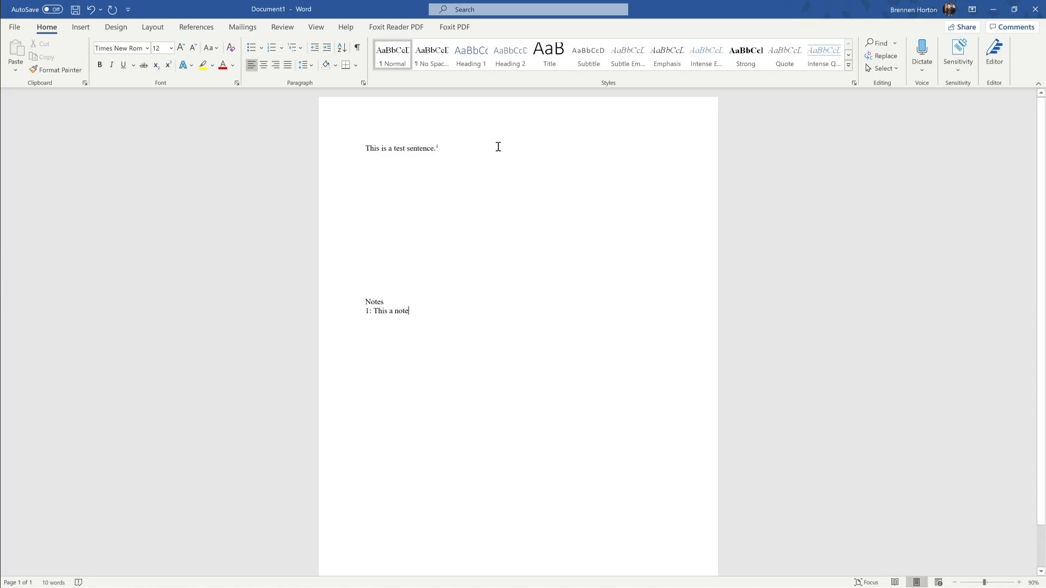
pyautogui.moveTo(430, 310); pyautogui.dragTo(342, 309)
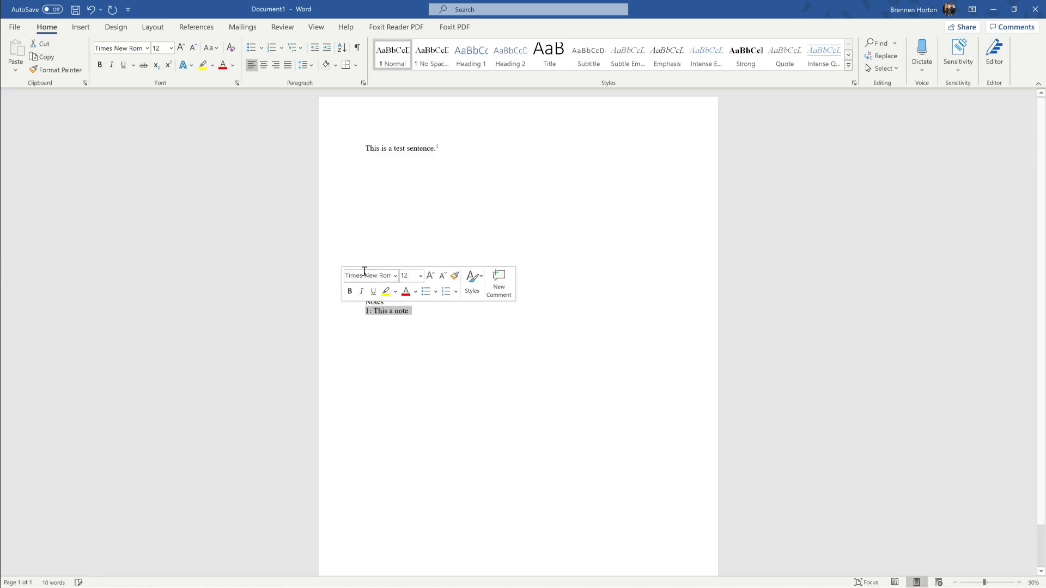
pyautogui.click(381, 169)
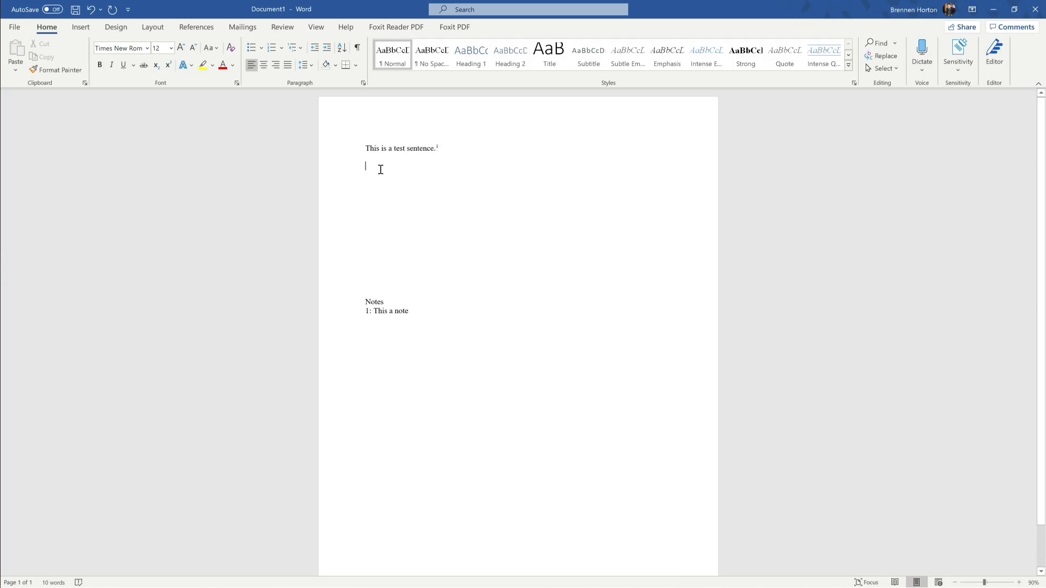
pyautogui.press('Delete')
pyautogui.press('Delete')
pyautogui.press('Delete')
pyautogui.press('Delete')
pyautogui.press('Delete')
pyautogui.press('Delete')
pyautogui.press('Delete')
pyautogui.press('Delete')
pyautogui.press('Delete')
pyautogui.press('Delete')
pyautogui.press('Delete')
pyautogui.press('Delete')
pyautogui.press('Delete')
pyautogui.press('Delete')
pyautogui.press('Delete')
# Step: Highlight the word 'test' in yellow
pyautogui.moveTo(395, 148); pyautogui.dragTo(406, 149)
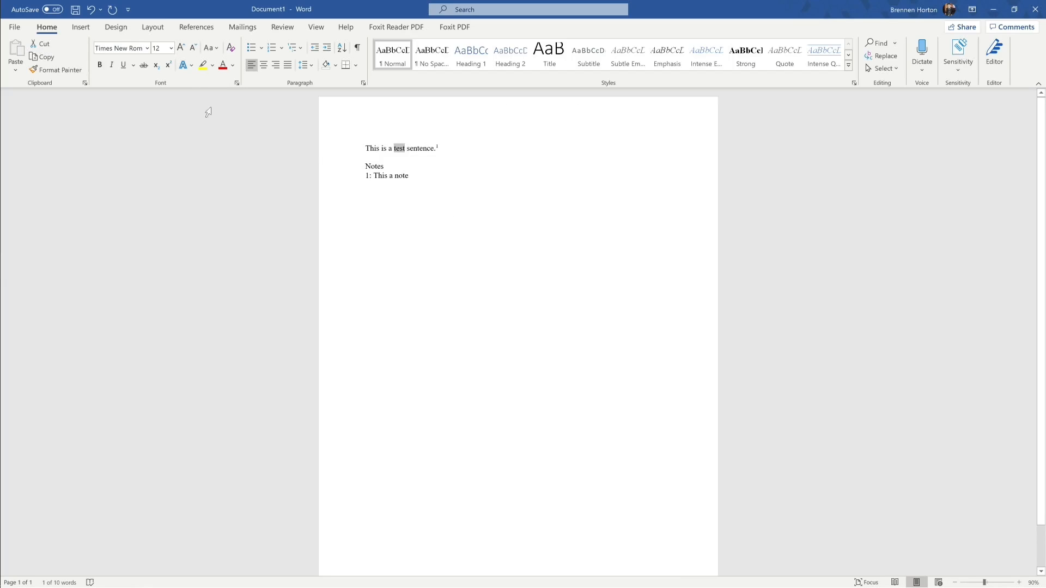
pyautogui.click(202, 65)
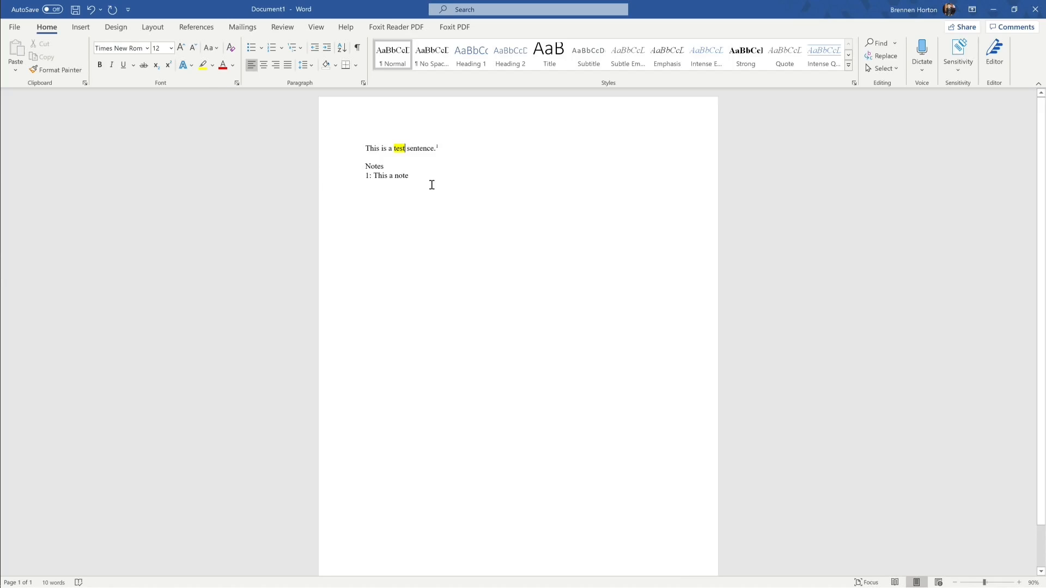
pyautogui.click(212, 65)
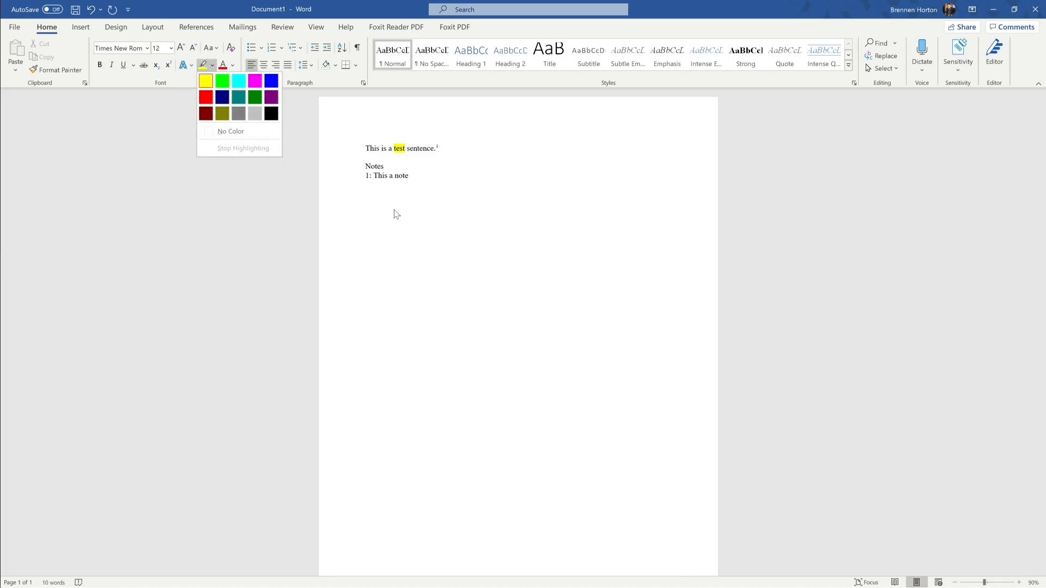
pyautogui.click(445, 208)
# Step: Make the opening word 'This' red
pyautogui.moveTo(366, 148); pyautogui.dragTo(381, 148)
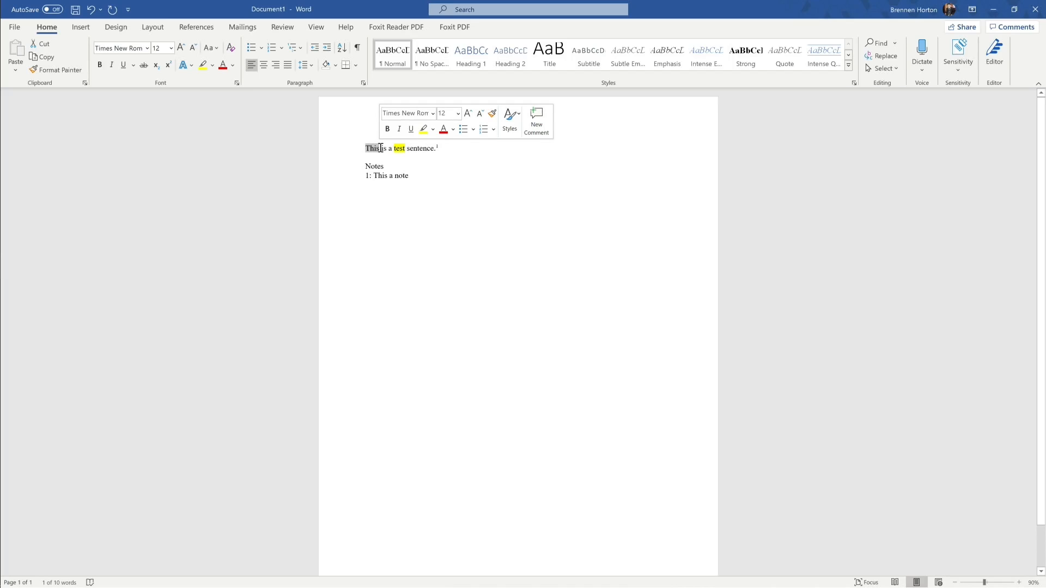
pyautogui.click(232, 65)
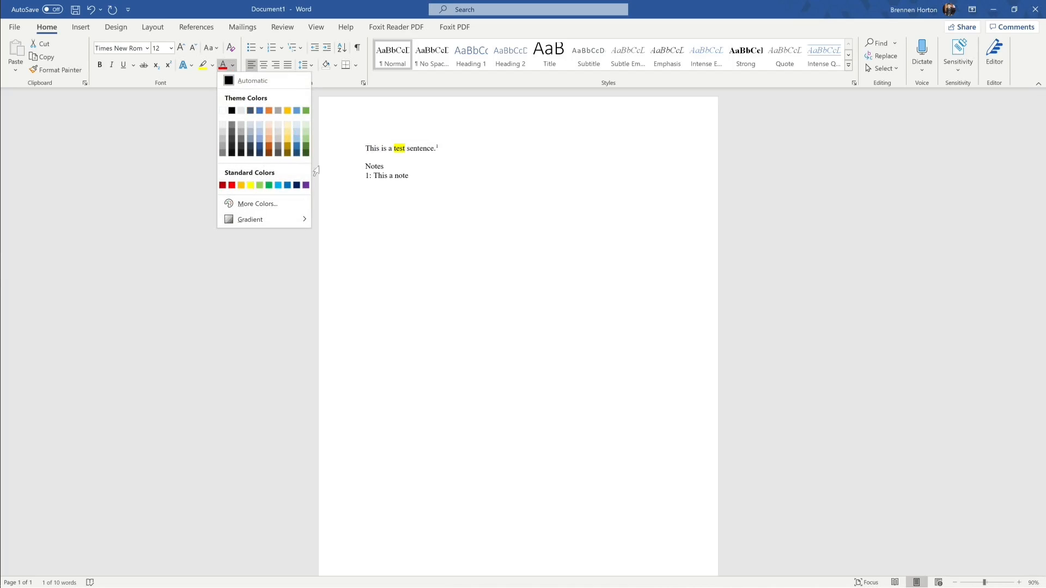
pyautogui.click(221, 68)
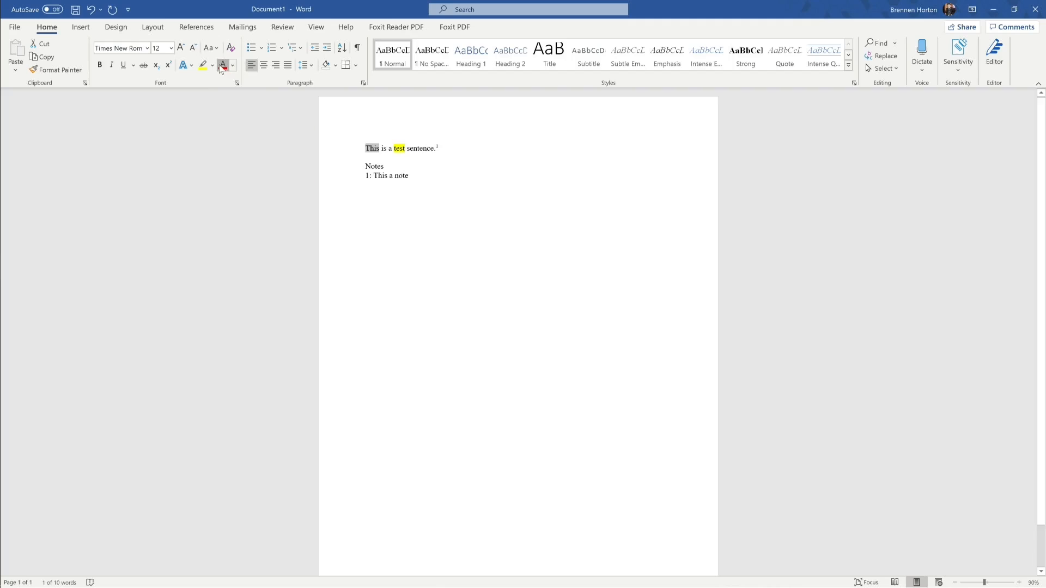
# Step: Select the word 'This' and try bold, italic and underline on it
pyautogui.click(418, 174)
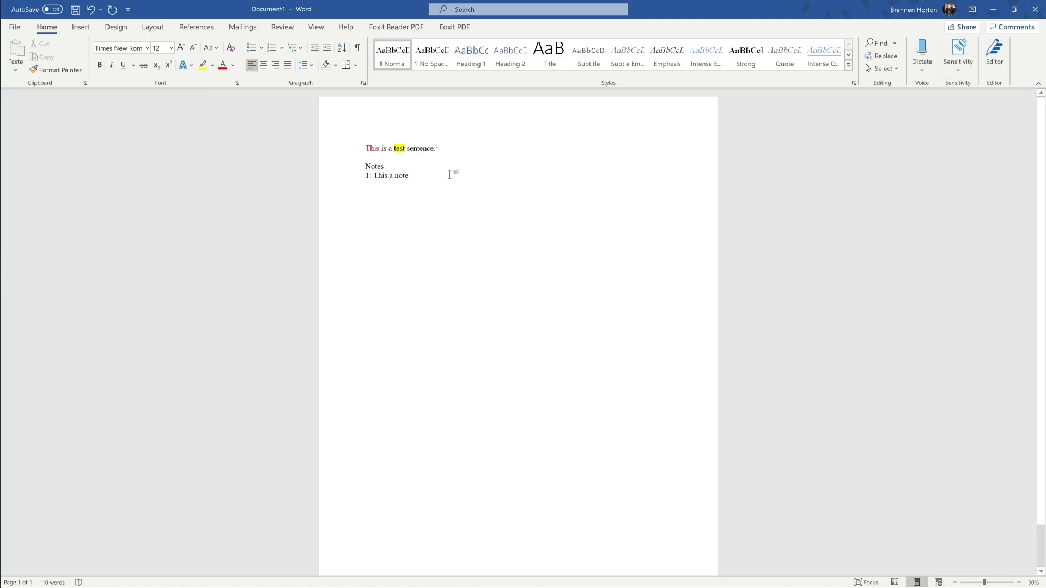
pyautogui.moveTo(365, 147); pyautogui.dragTo(381, 148)
pyautogui.click(100, 65)
pyautogui.click(112, 65)
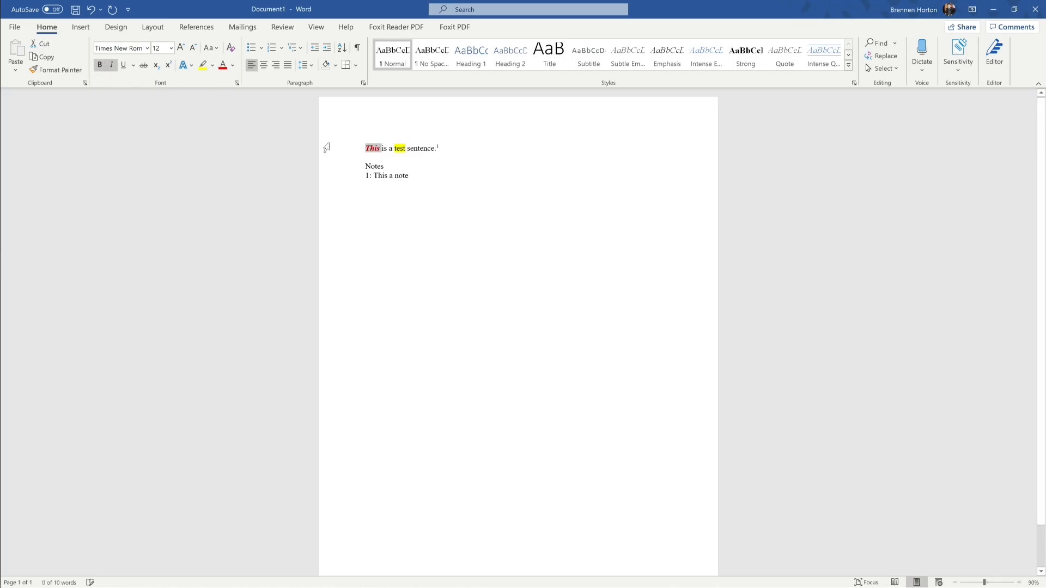
pyautogui.click(123, 65)
pyautogui.click(444, 177)
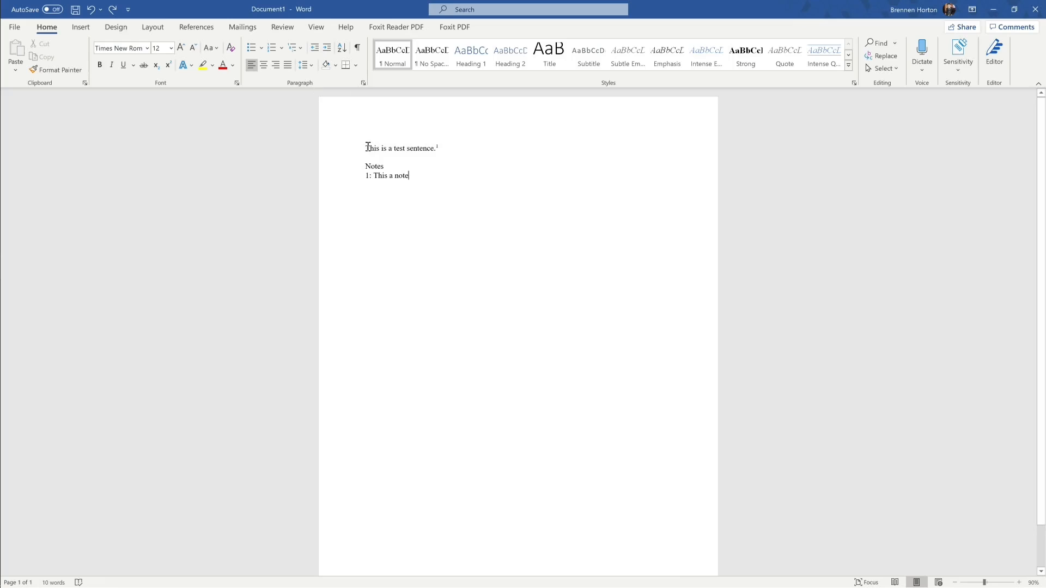
# Step: Try centring the first sentence, then the selected text, returning each to left alignment
pyautogui.click(265, 66)
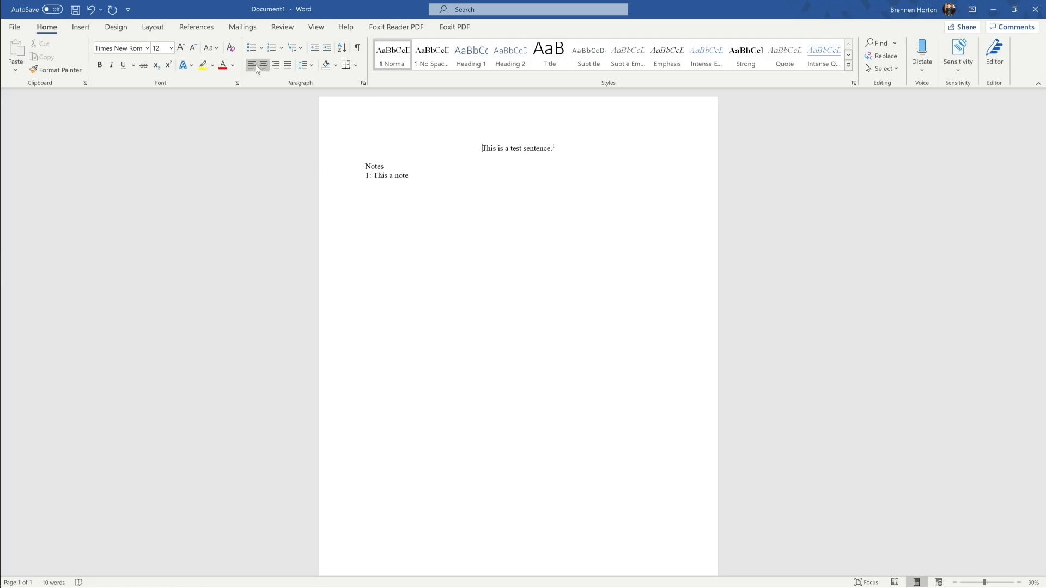
pyautogui.click(251, 65)
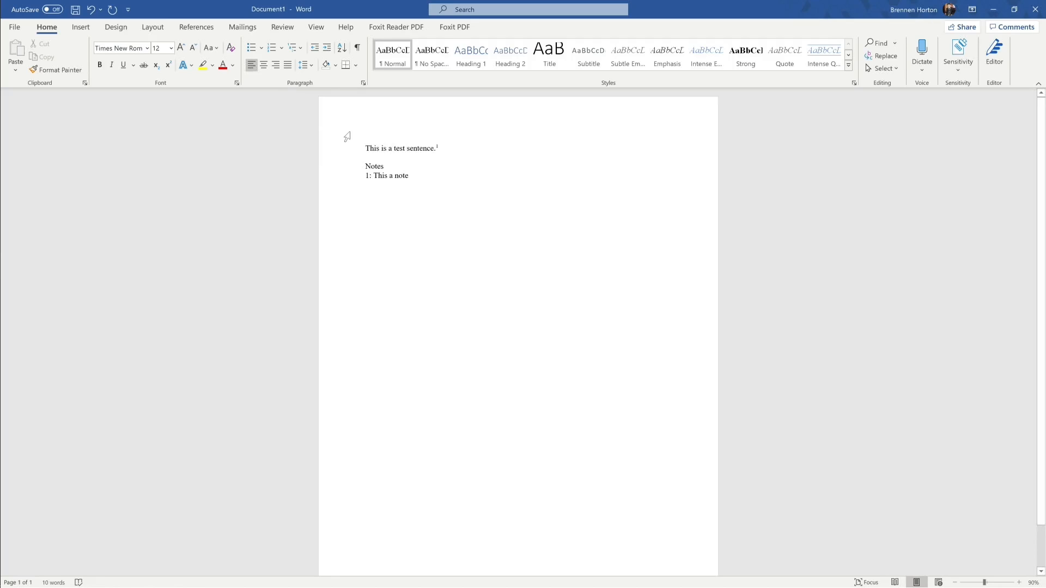
pyautogui.moveTo(368, 146); pyautogui.dragTo(457, 198)
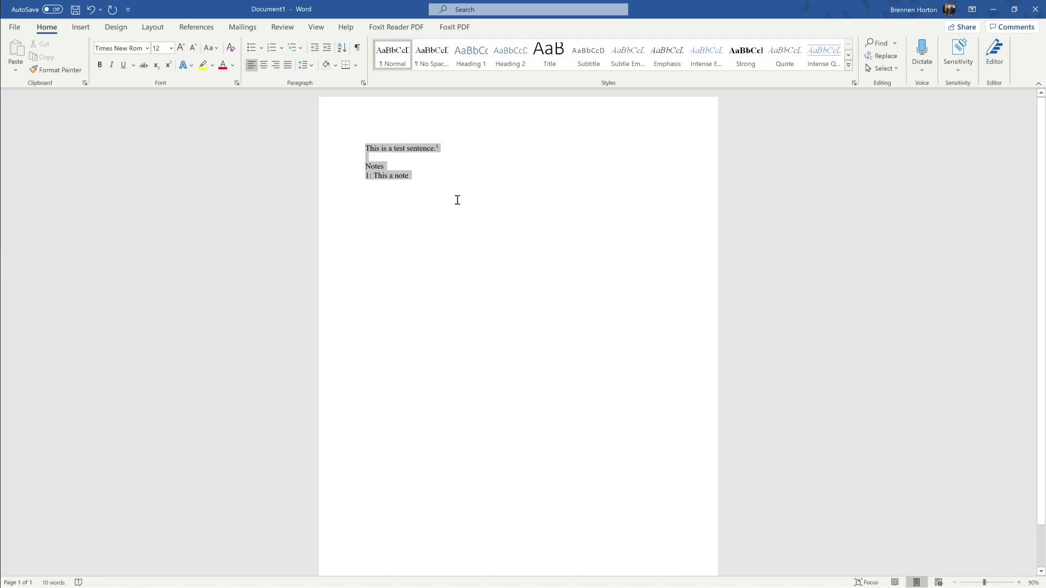
pyautogui.click(268, 65)
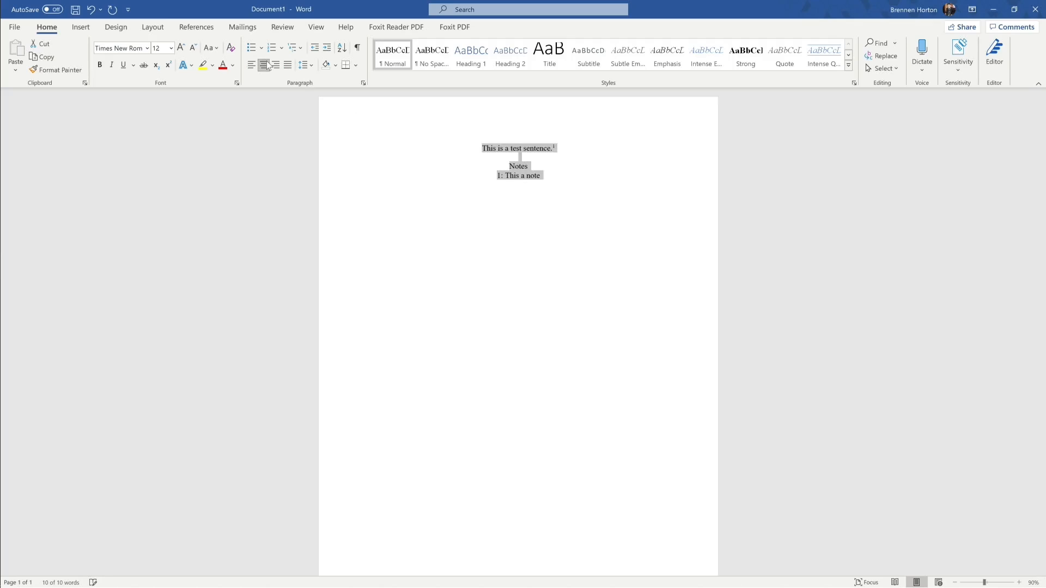
pyautogui.click(251, 65)
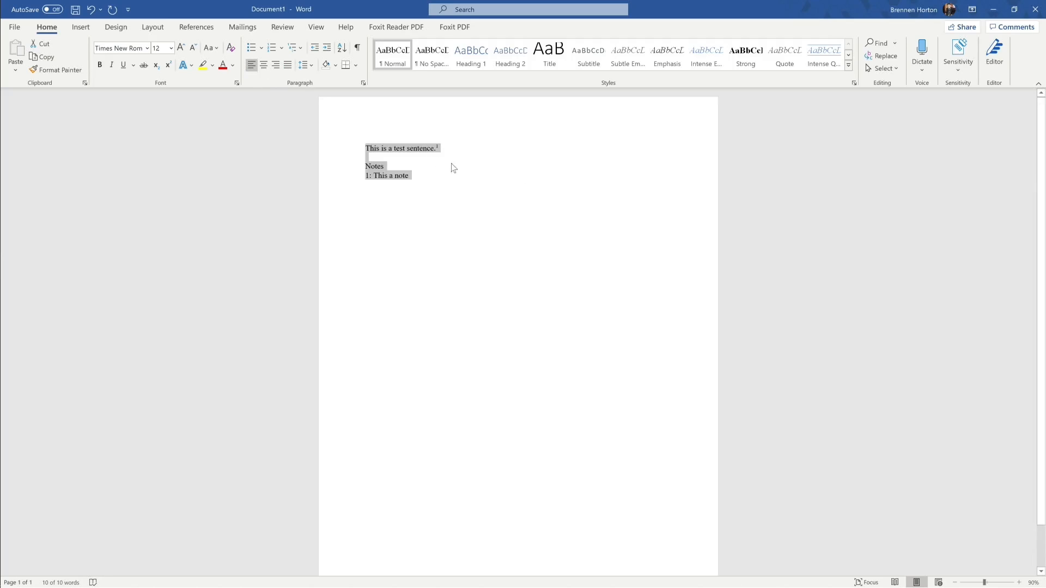
pyautogui.click(476, 171)
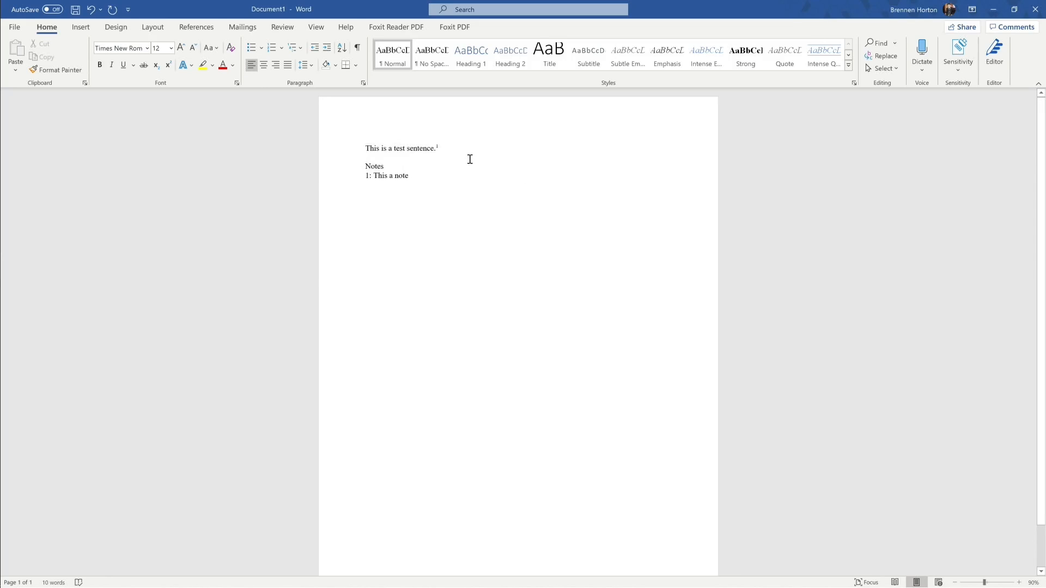
# Step: Select all text, cycle through centre, right and justify, then leave it left-aligned
pyautogui.hotkey('ctrl', 'a')
pyautogui.click(263, 65)
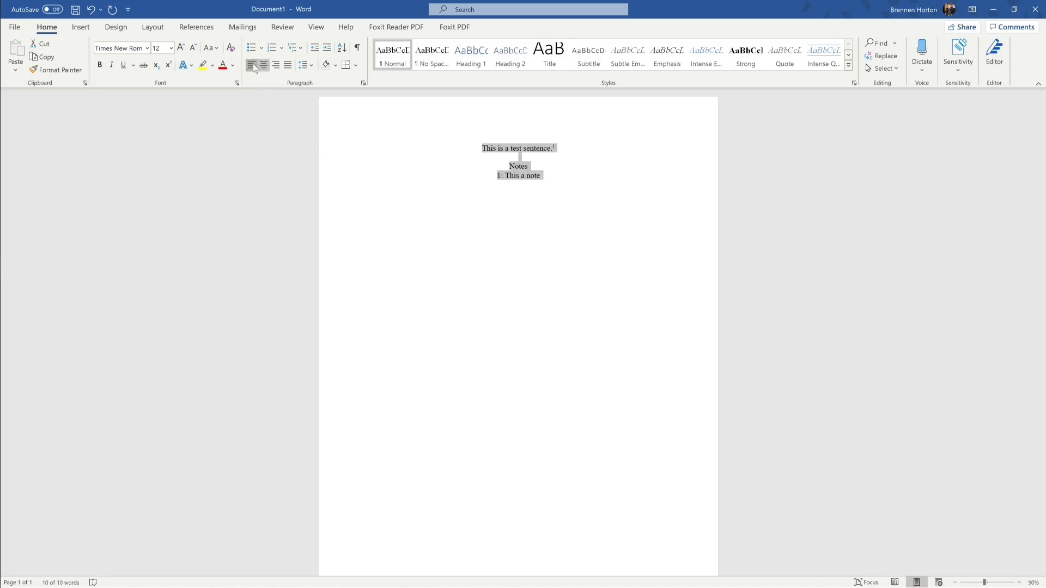
pyautogui.click(252, 65)
pyautogui.click(278, 66)
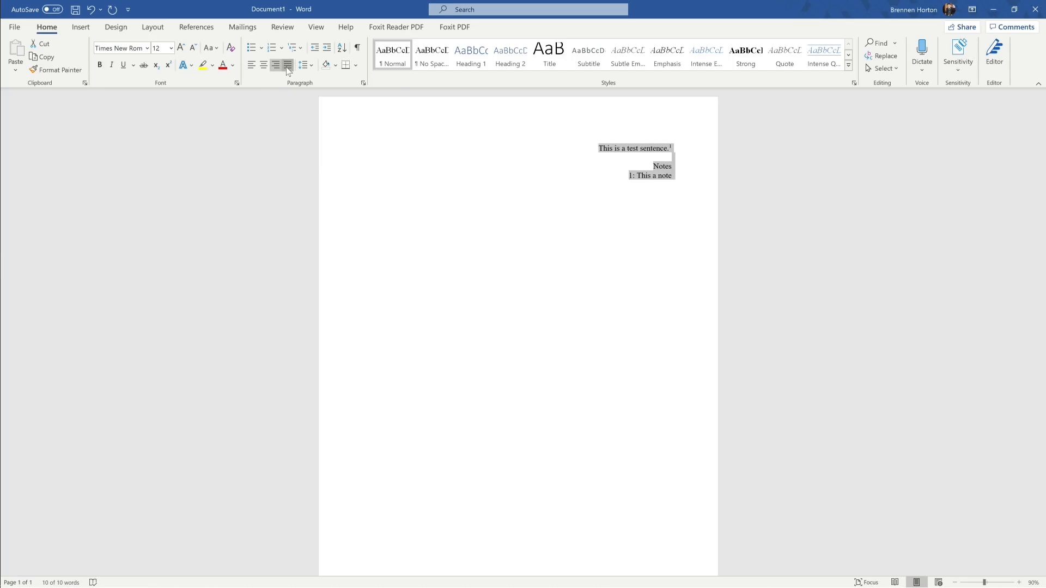
pyautogui.click(289, 71)
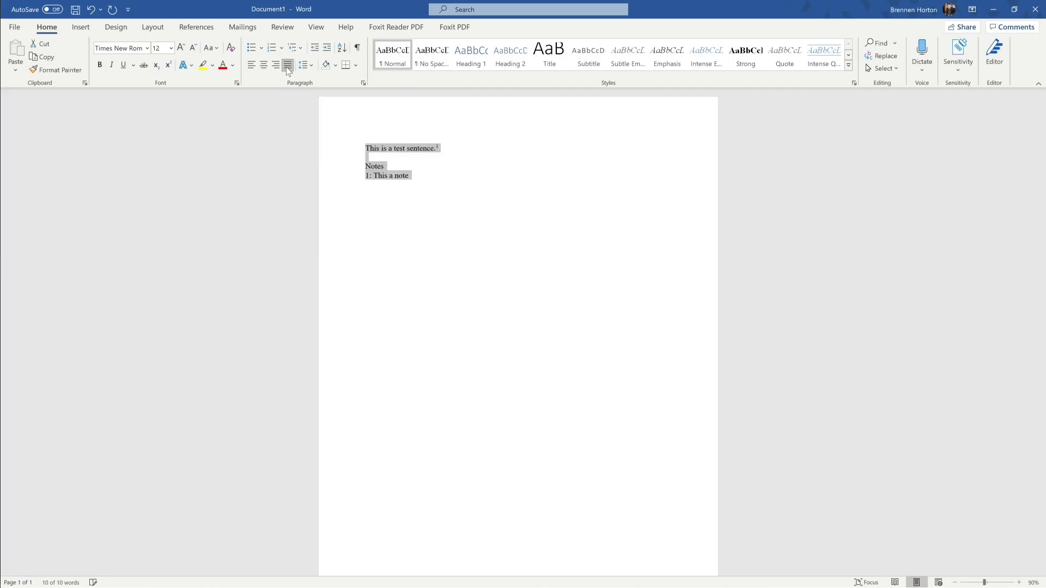
pyautogui.click(258, 71)
pyautogui.click(399, 158)
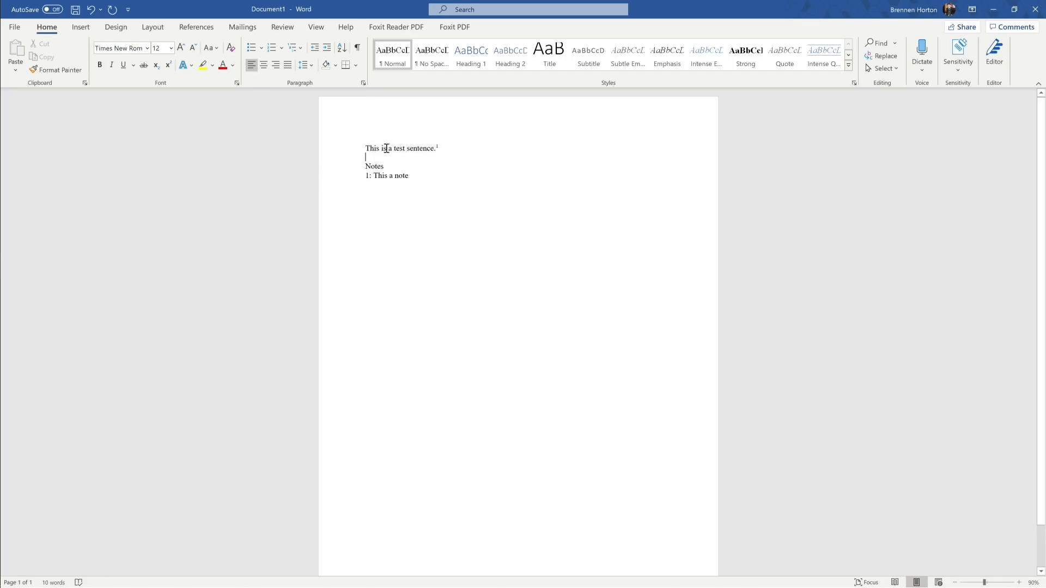
# Step: Set 2.0 line spacing for all the text and delete the empty paragraph above Notes
pyautogui.moveTo(366, 146); pyautogui.dragTo(410, 173)
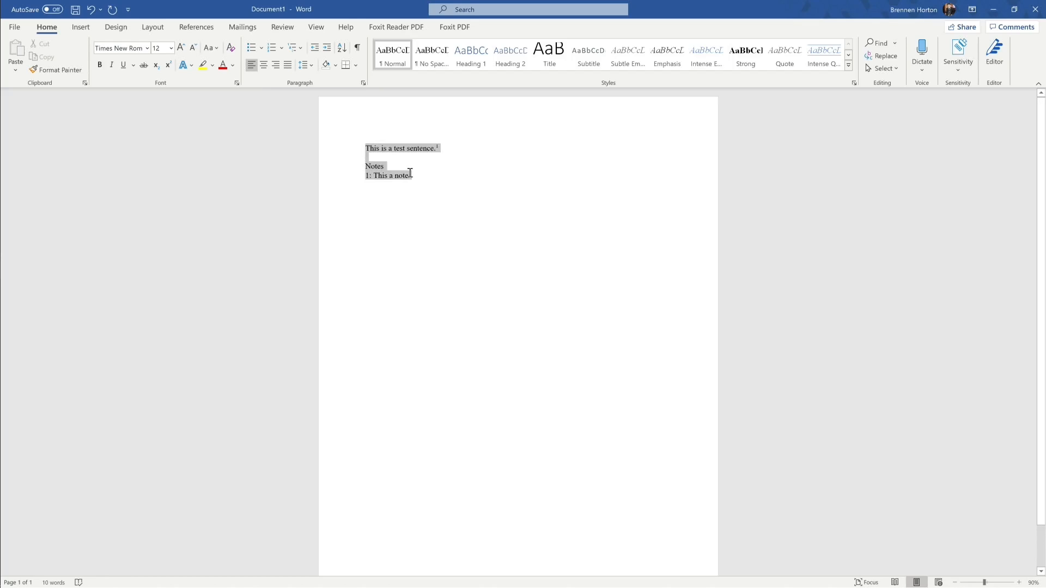
pyautogui.click(312, 64)
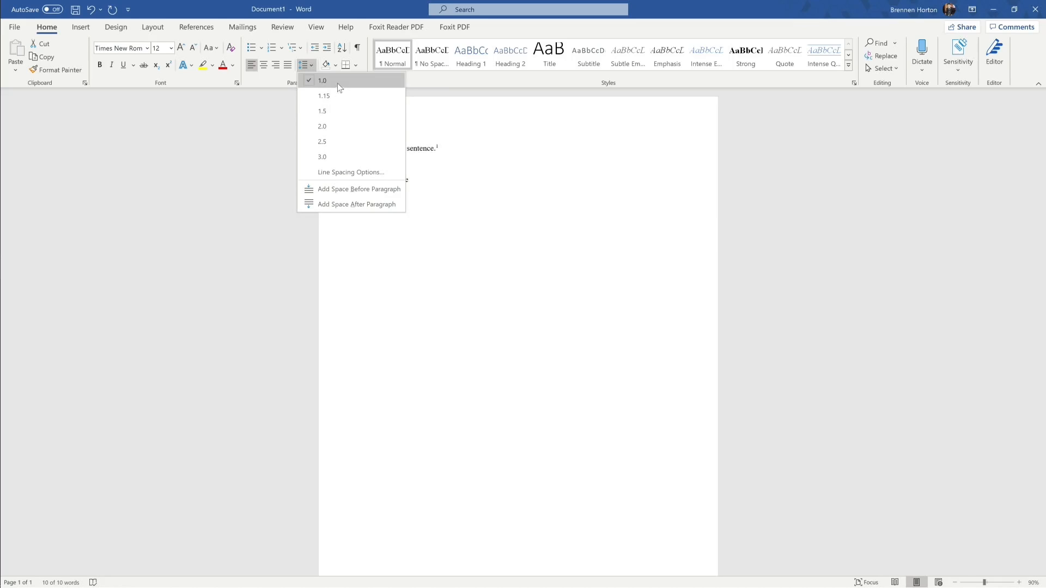
pyautogui.click(359, 132)
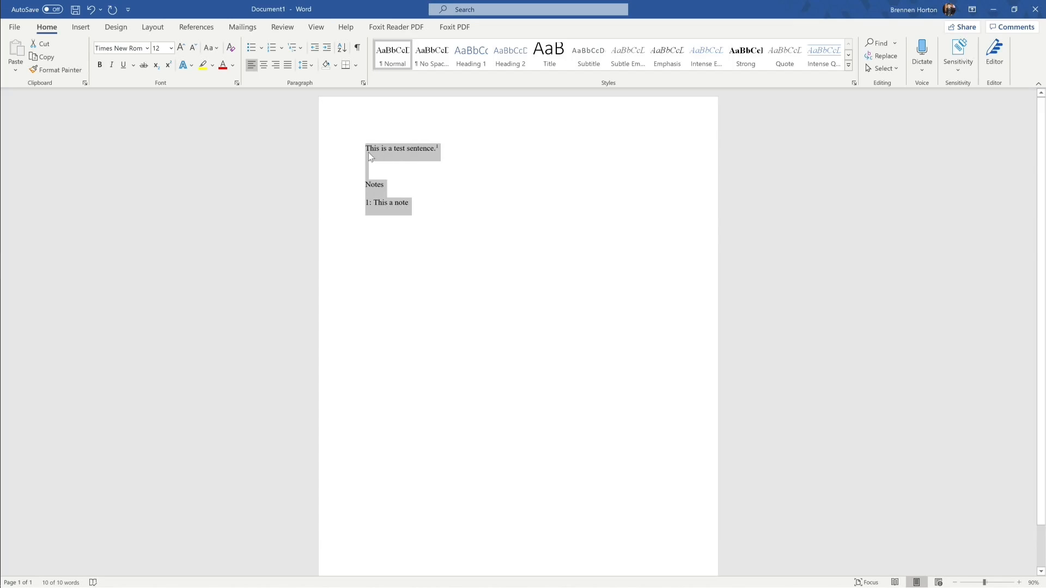
pyautogui.click(369, 155)
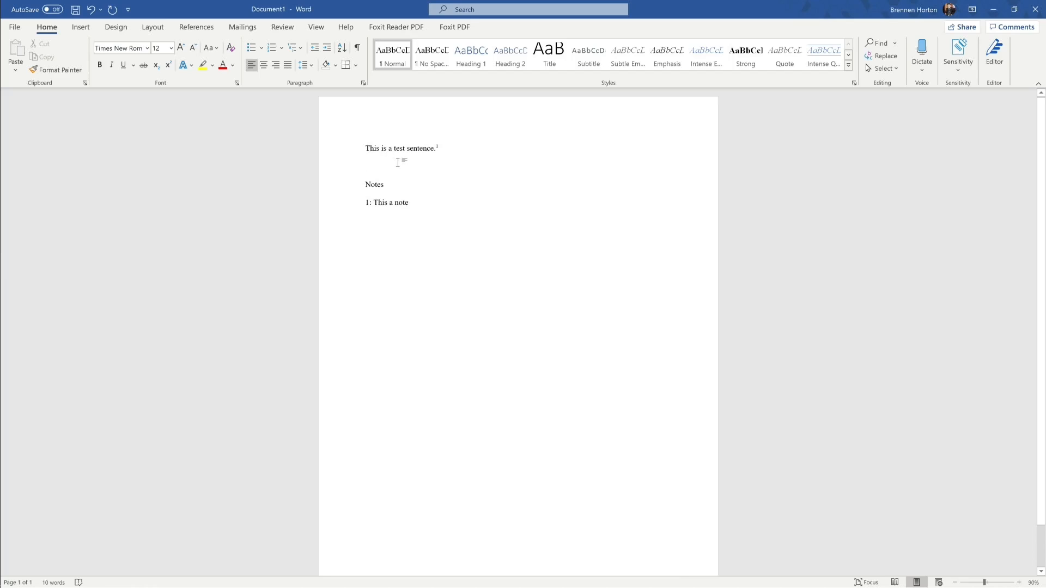
pyautogui.press('Delete')
# Step: Bullet the Notes and note lines and demote the note to a sub-item
pyautogui.moveTo(366, 166); pyautogui.dragTo(414, 185)
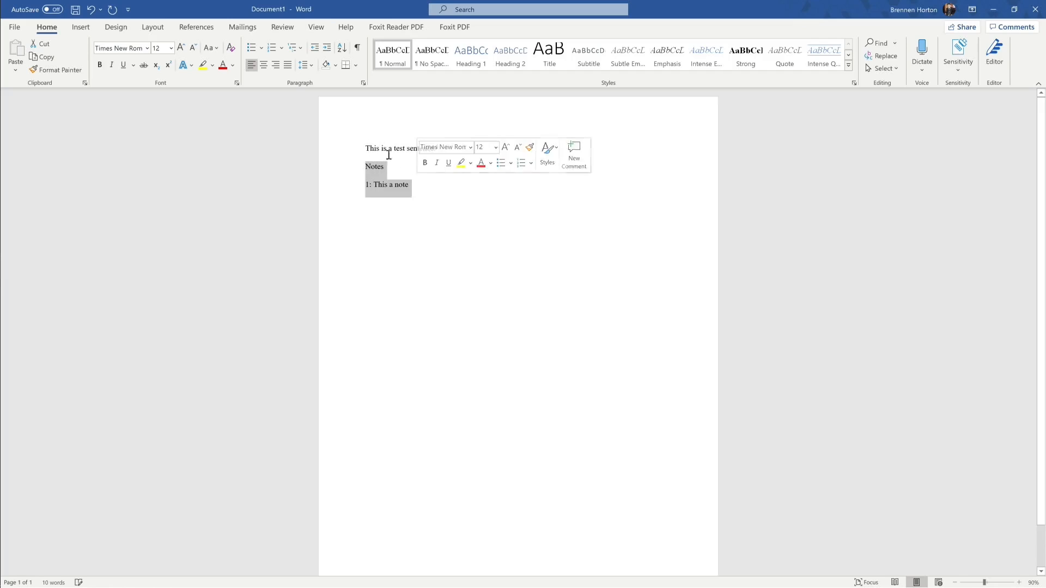
pyautogui.click(251, 48)
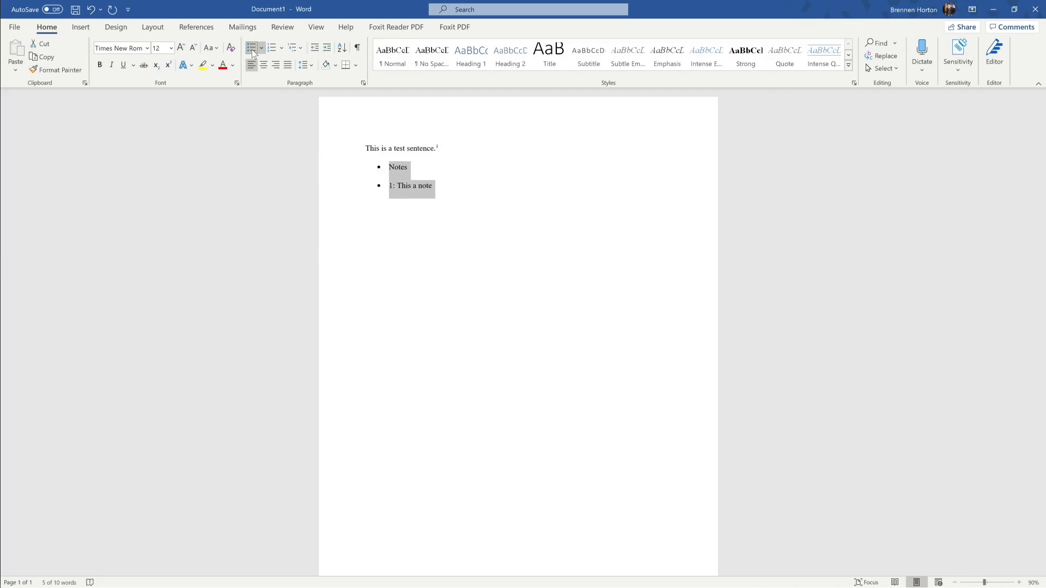
pyautogui.click(388, 189)
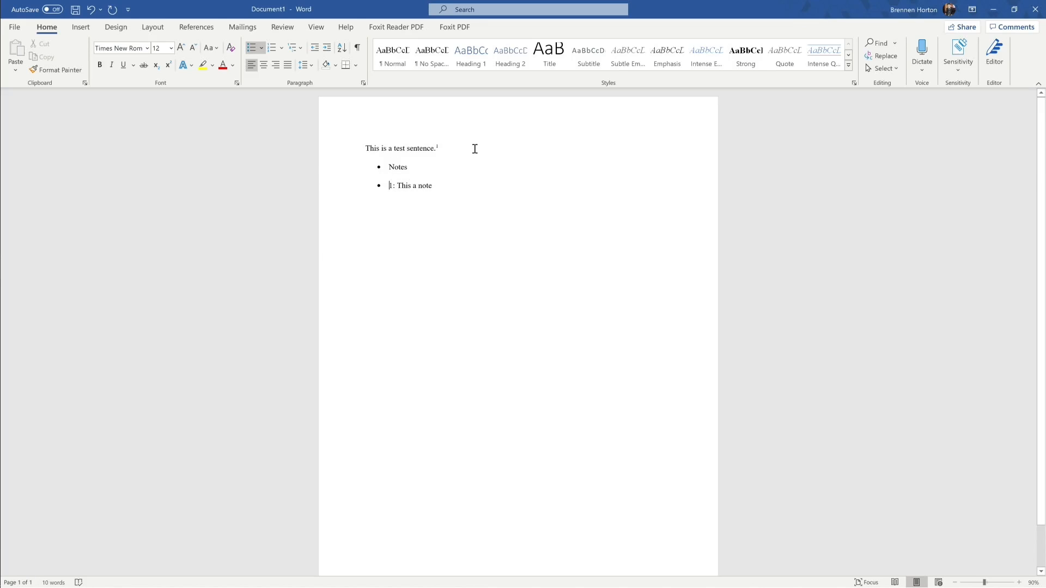
pyautogui.press('Tab')
# Step: Add sub-item 'This another note', switch the list to numbering, and remove the empty item
pyautogui.click(458, 185)
pyautogui.press('Return')
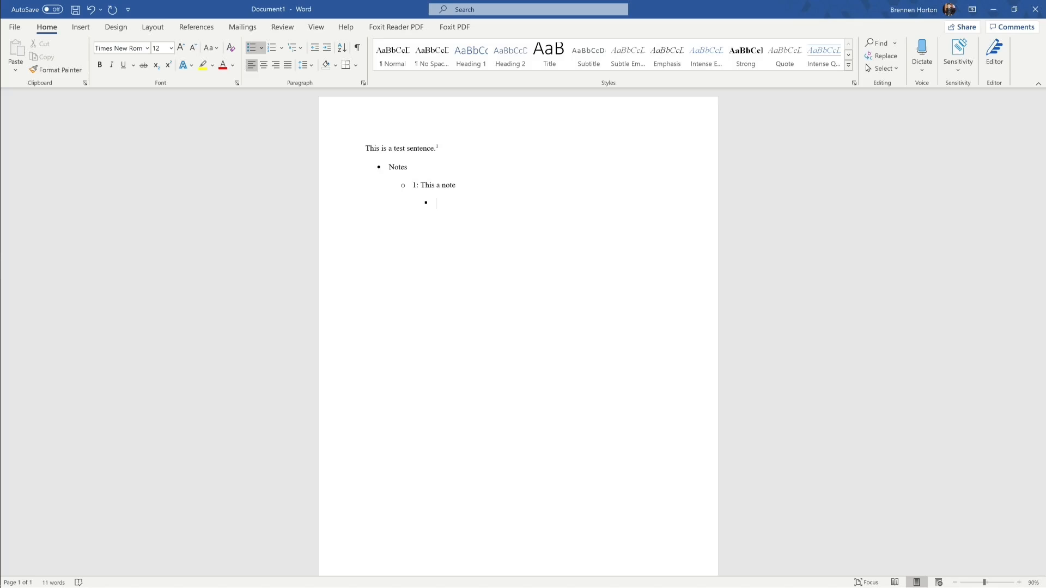
pyautogui.write('This another nmo')
pyautogui.moveTo(460, 219); pyautogui.dragTo(394, 165)
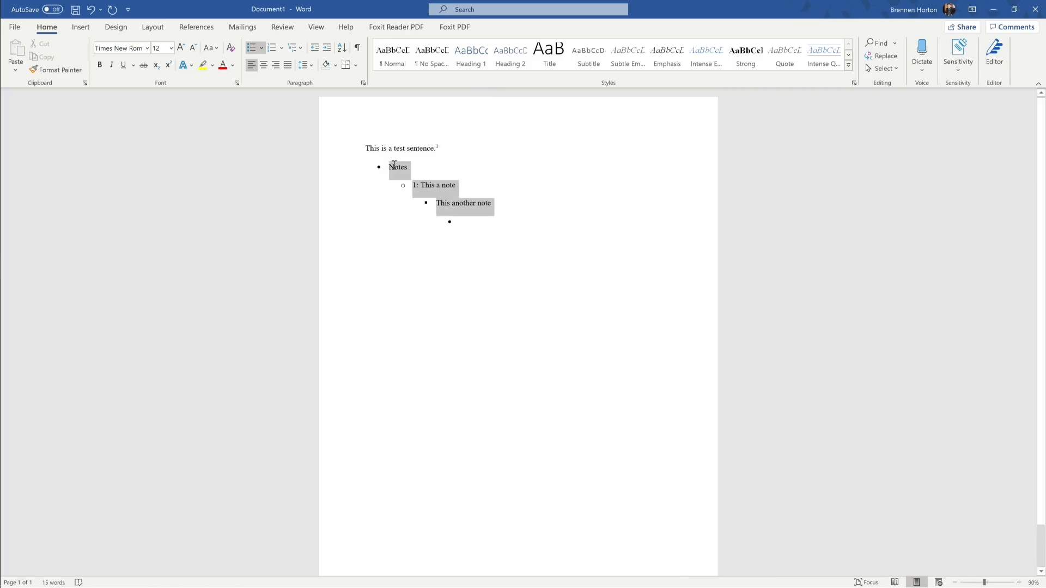
pyautogui.click(272, 49)
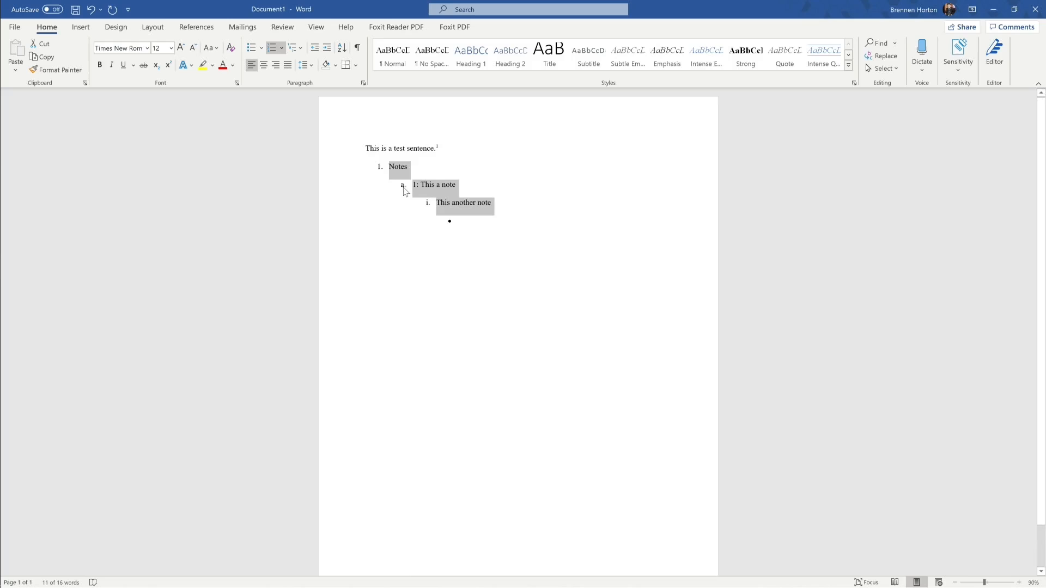
pyautogui.click(472, 220)
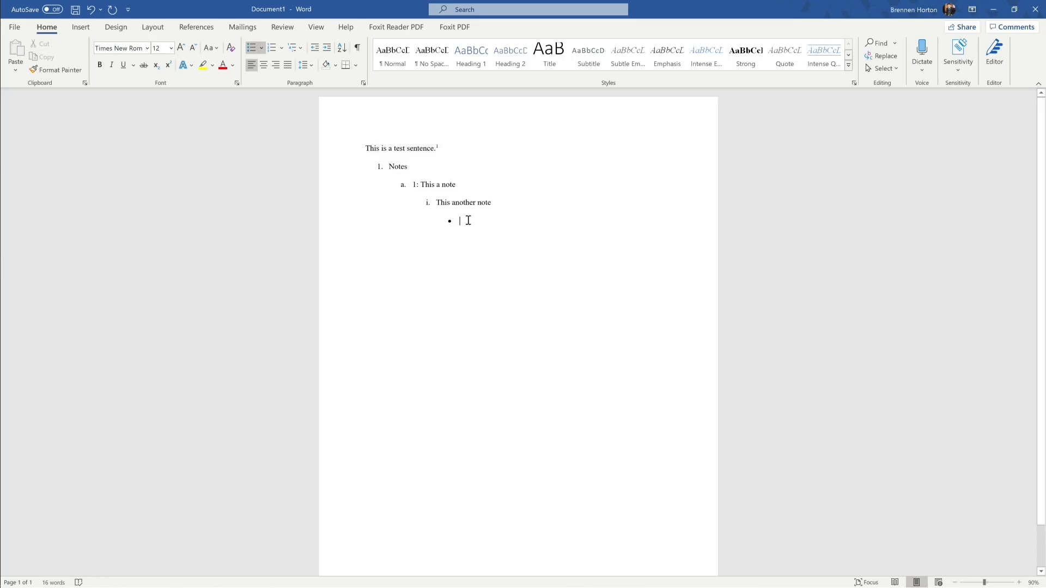
pyautogui.press('BackSpace')
pyautogui.press('BackSpace')
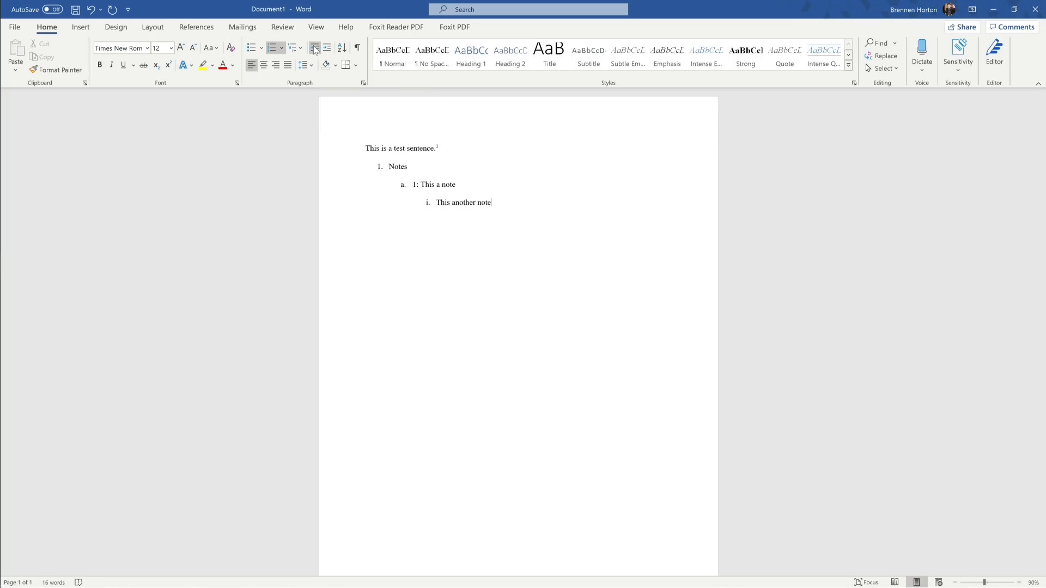
# Step: Shift the whole three-level numbered list left until it starts at the page margin
pyautogui.click(380, 166)
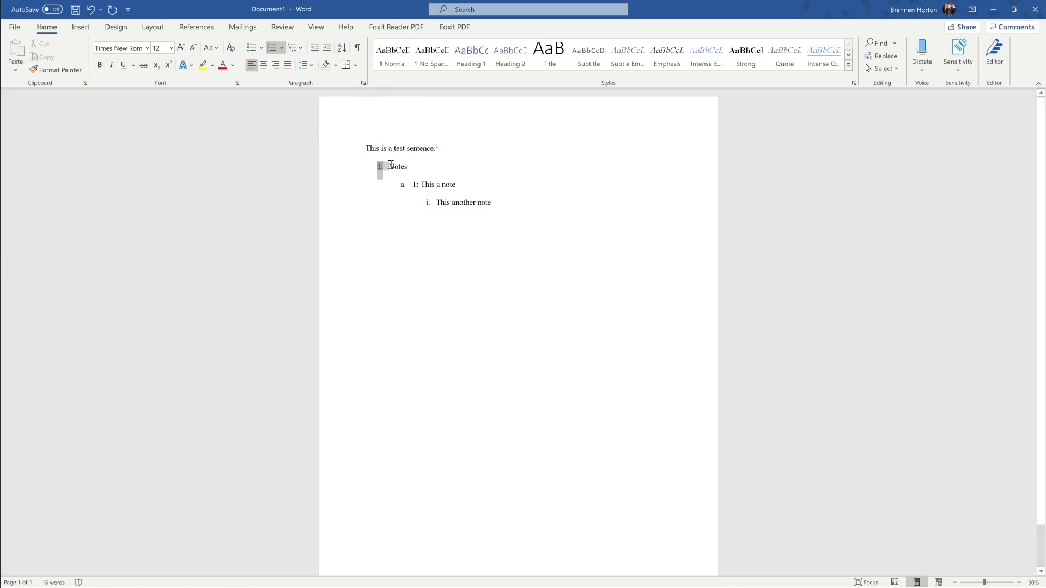
pyautogui.click(327, 49)
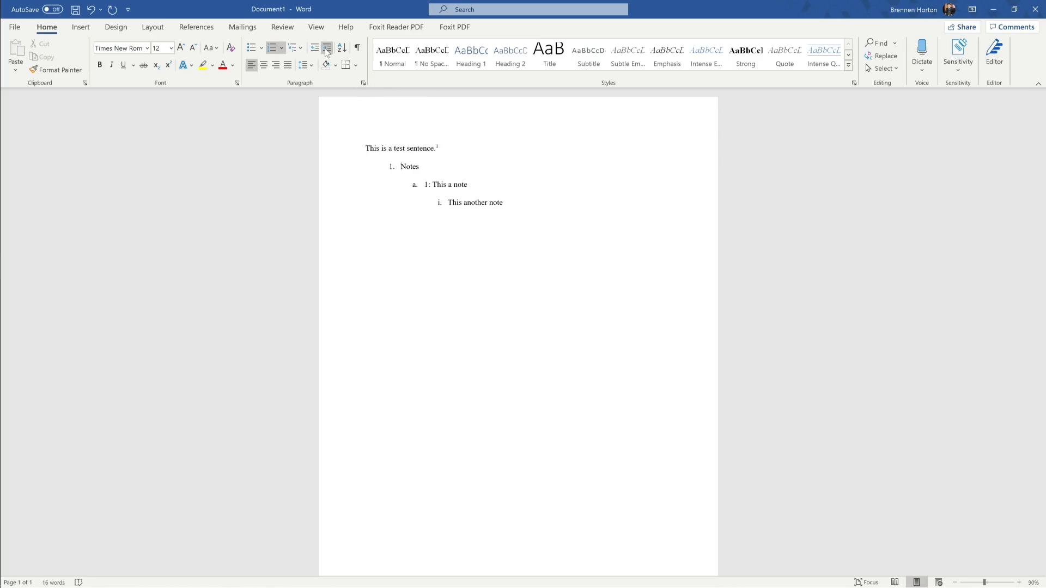
pyautogui.click(327, 50)
pyautogui.click(327, 49)
pyautogui.click(315, 48)
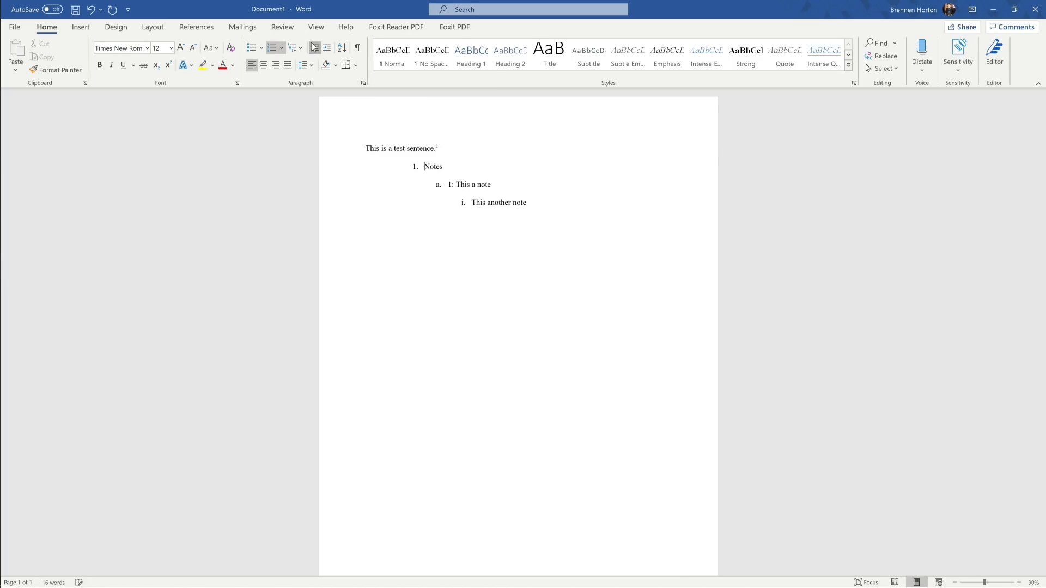
pyautogui.click(314, 48)
pyautogui.click(314, 47)
pyautogui.click(327, 49)
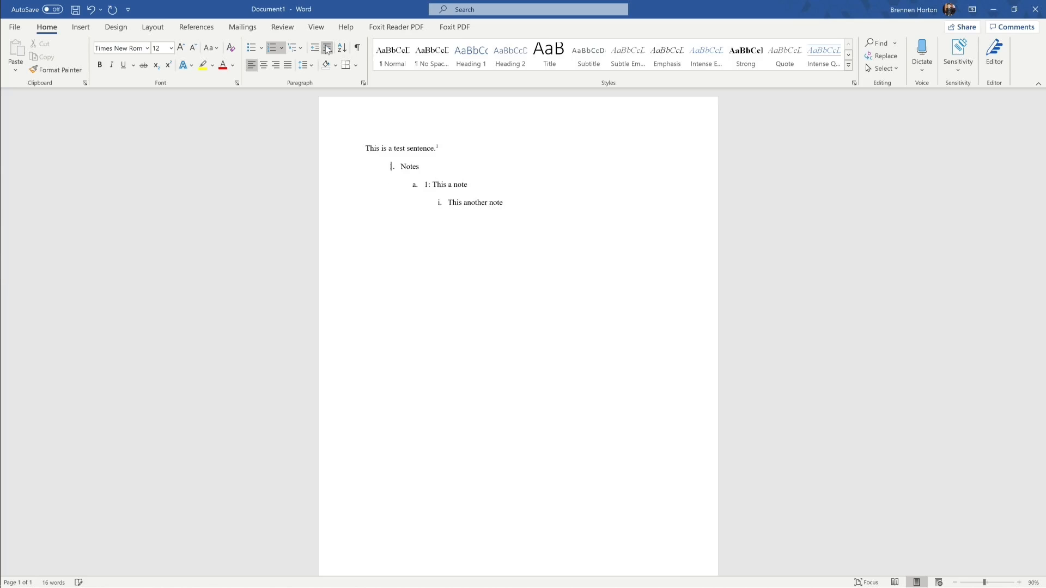
pyautogui.click(315, 48)
pyautogui.click(327, 49)
pyautogui.click(315, 48)
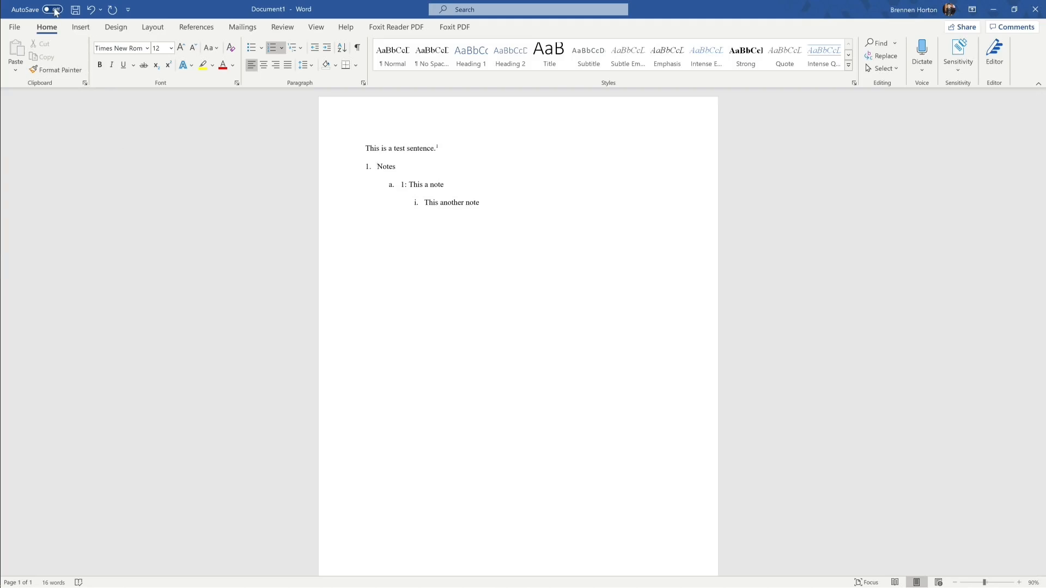
pyautogui.click(82, 28)
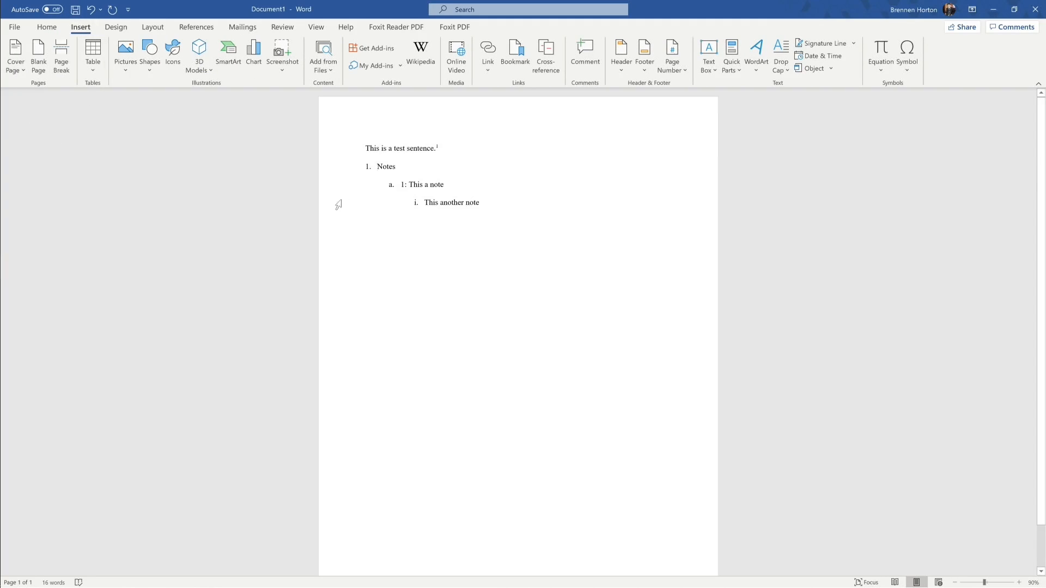
# Step: Strip the numbering from Notes and 'This a note', and delete 'This another note'
pyautogui.press('BackSpace')
pyautogui.click(402, 184)
pyautogui.press('BackSpace')
pyautogui.press('BackSpace')
pyautogui.press('BackSpace')
pyautogui.moveTo(425, 202); pyautogui.dragTo(480, 203)
pyautogui.press('BackSpace')
pyautogui.press('BackSpace')
pyautogui.press('BackSpace')
pyautogui.press('BackSpace')
pyautogui.press('BackSpace')
# Step: Insert a page break before Notes so the notes move to page 2
pyautogui.click(365, 166)
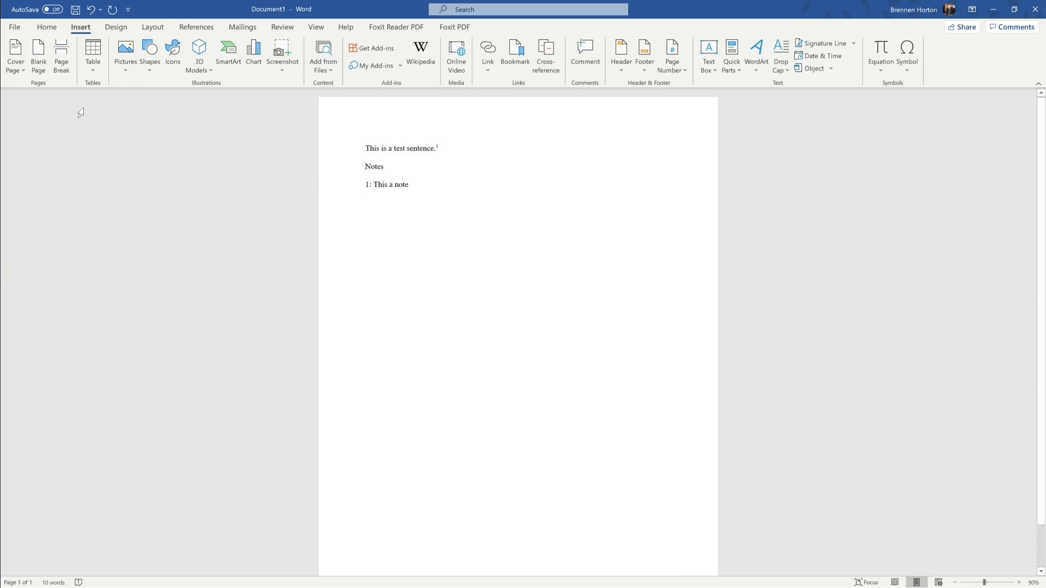
pyautogui.click(62, 66)
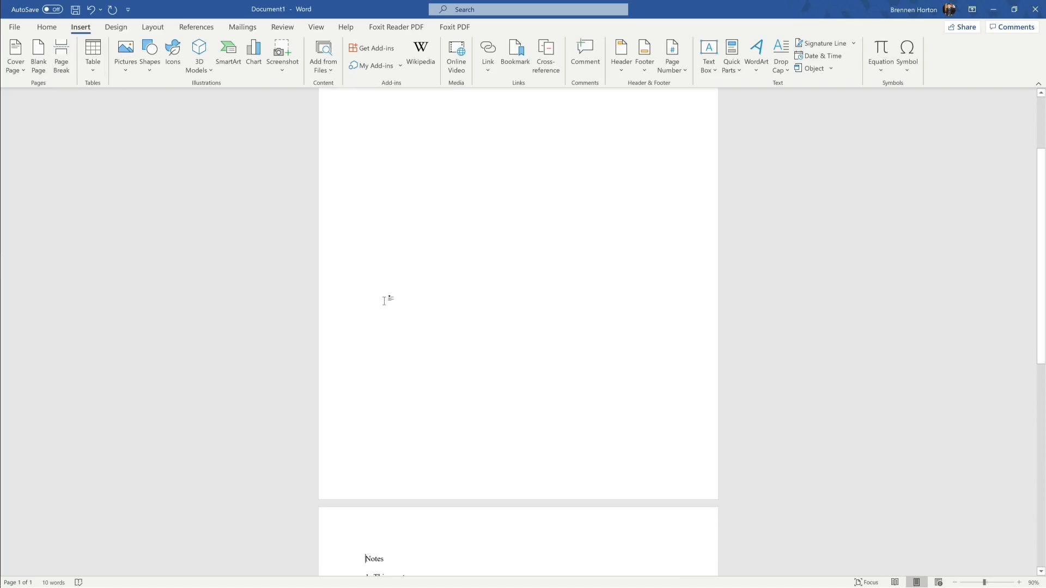
pyautogui.scroll(-3, 404, 359)
pyautogui.scroll(5, 370, 460)
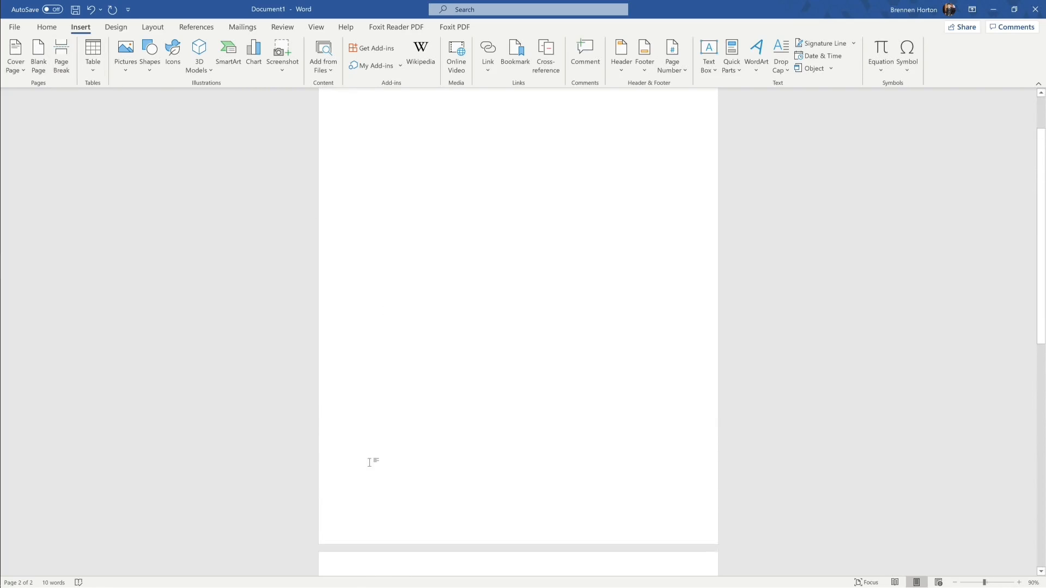
pyautogui.scroll(-3, 371, 434)
pyautogui.scroll(4, 370, 468)
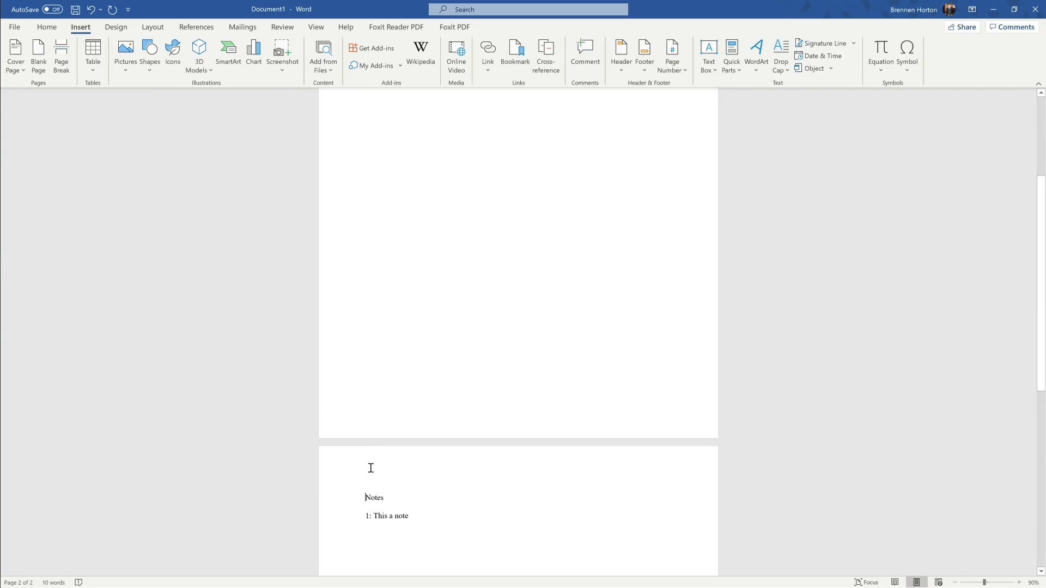
pyautogui.scroll(-3, 347, 461)
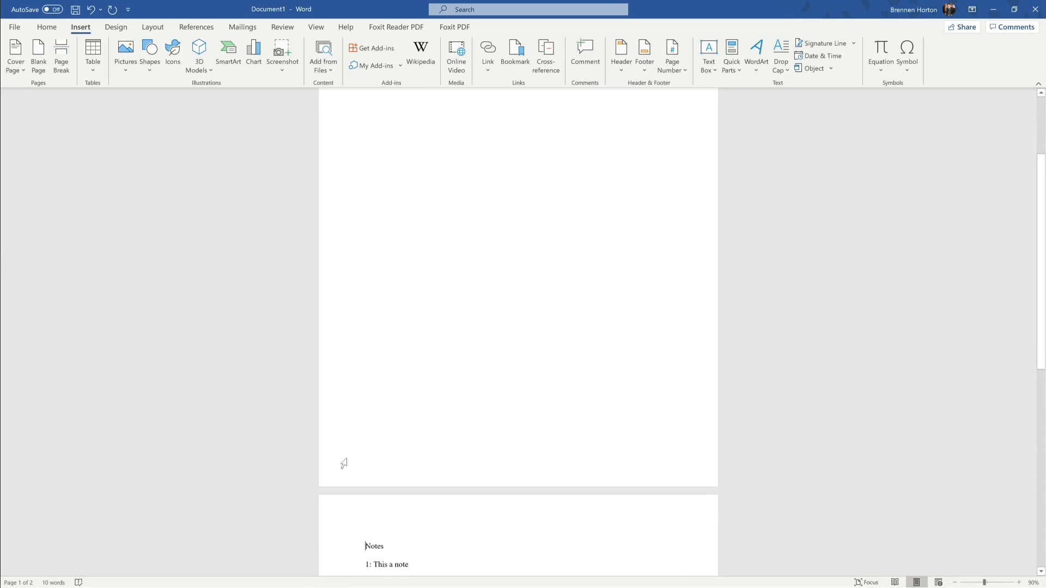
pyautogui.scroll(3, 344, 463)
pyautogui.click(374, 173)
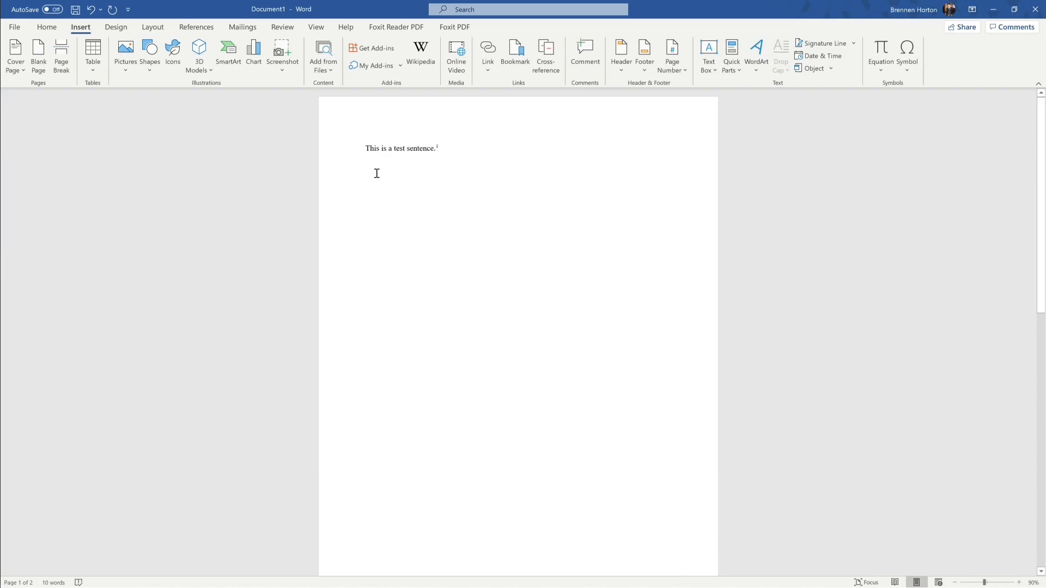
# Step: Insert a 10-column by 10-row table below the test sentence, followed by an empty paragraph
pyautogui.click(96, 67)
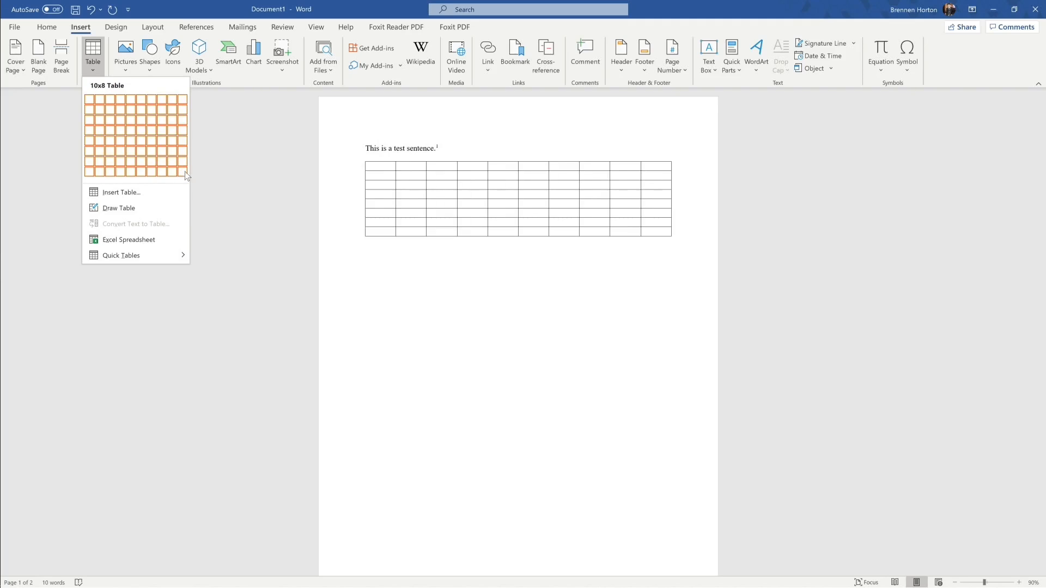
pyautogui.click(143, 193)
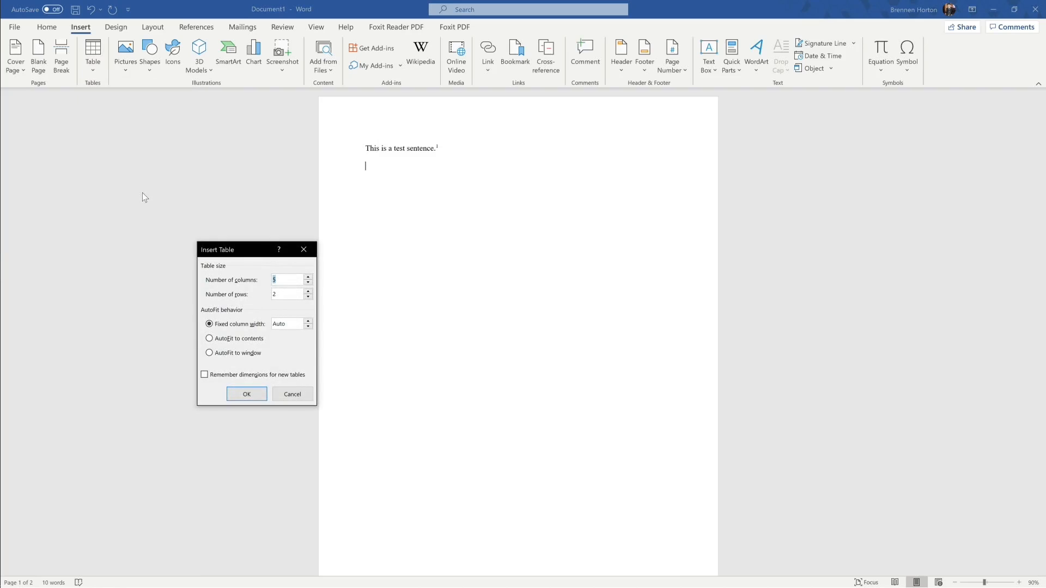
pyautogui.write('10')
pyautogui.press('Tab')
pyautogui.click(245, 392)
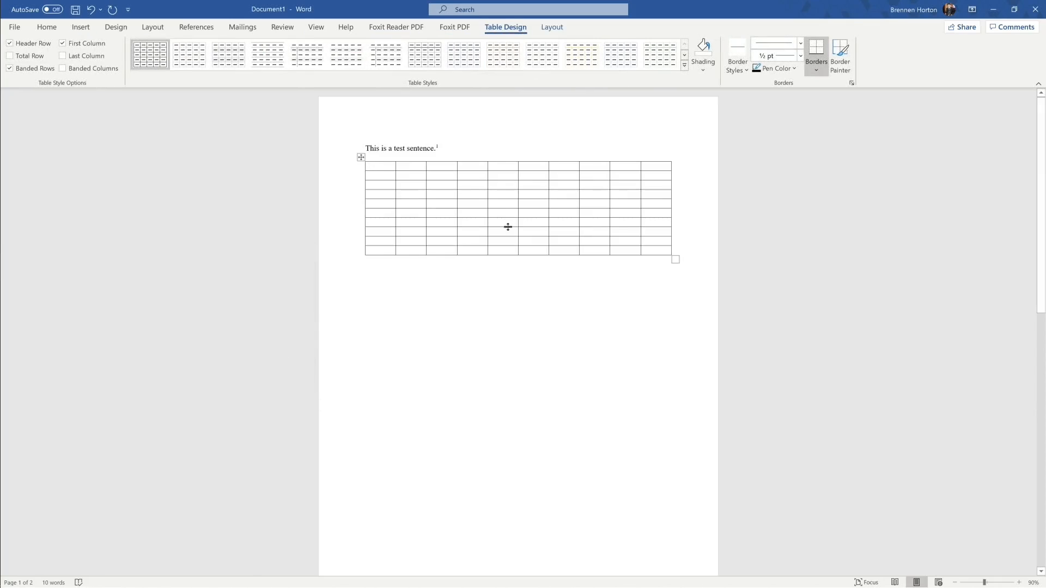
pyautogui.click(378, 290)
pyautogui.press('Return')
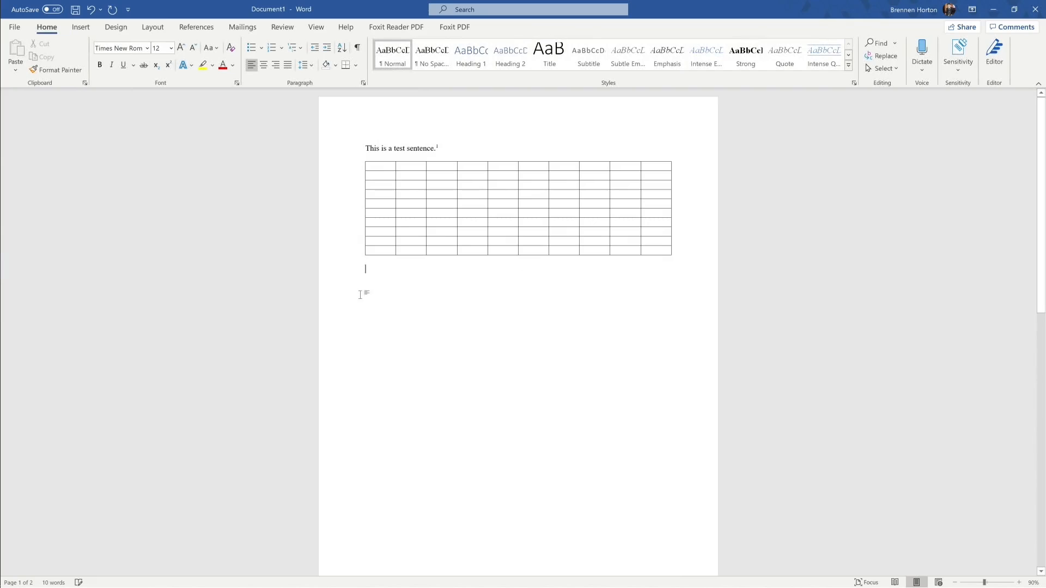
# Step: Insert the Desktop picture 08_13_2020_Canvas.jpg below the table and deselect it
pyautogui.click(82, 27)
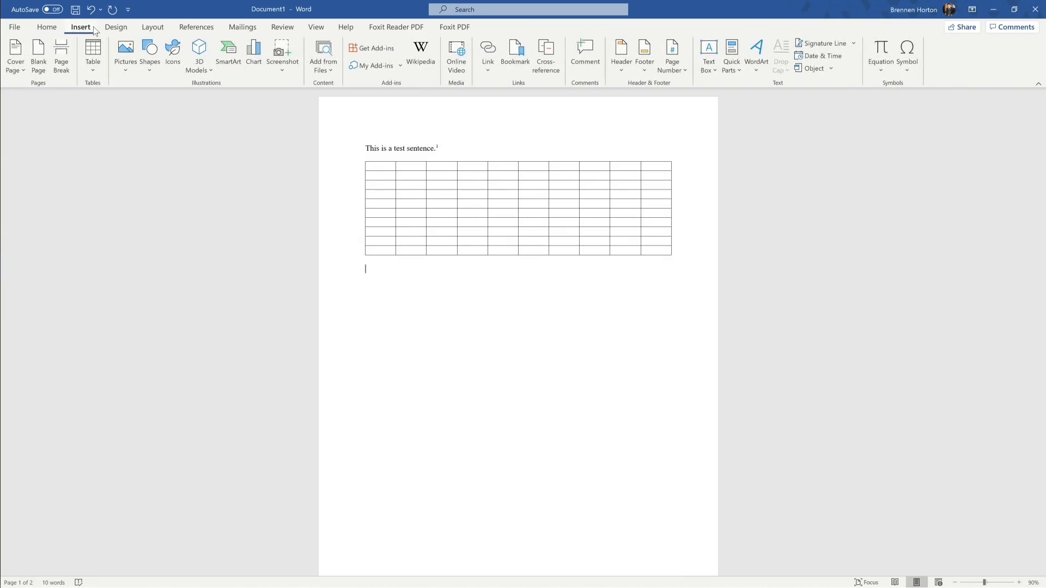
pyautogui.click(125, 70)
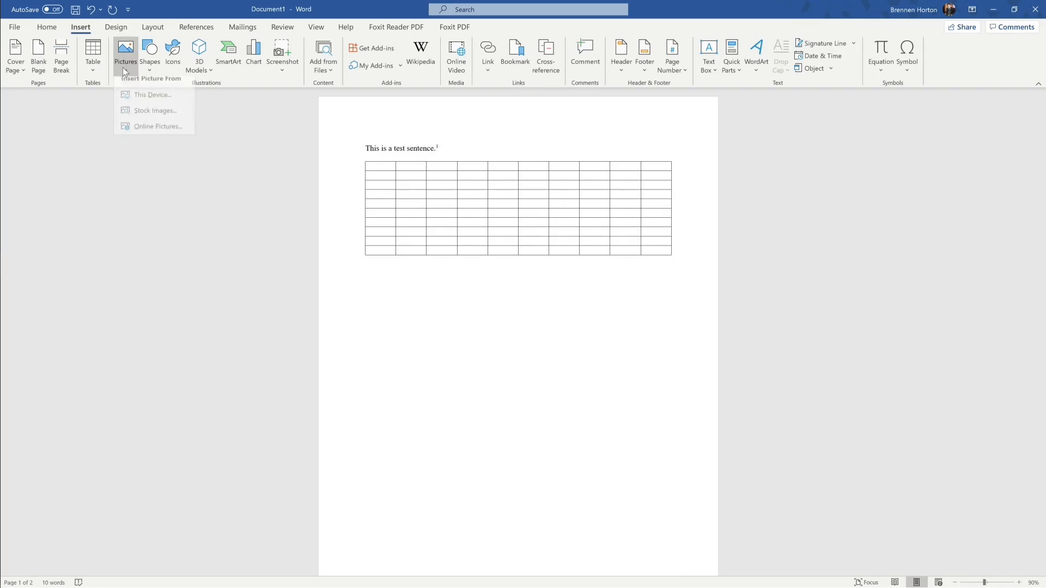
pyautogui.click(148, 103)
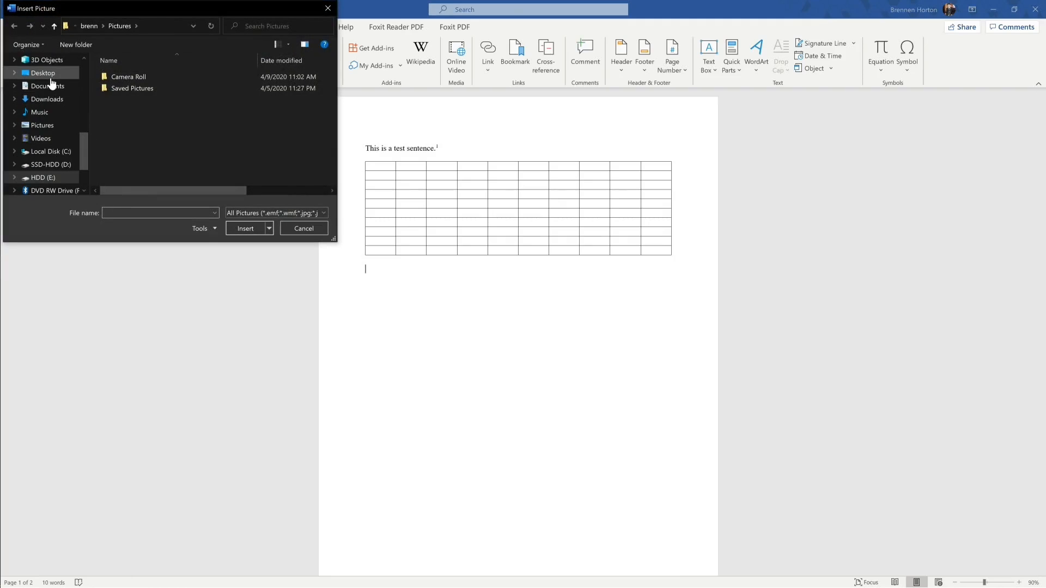
pyautogui.click(51, 78)
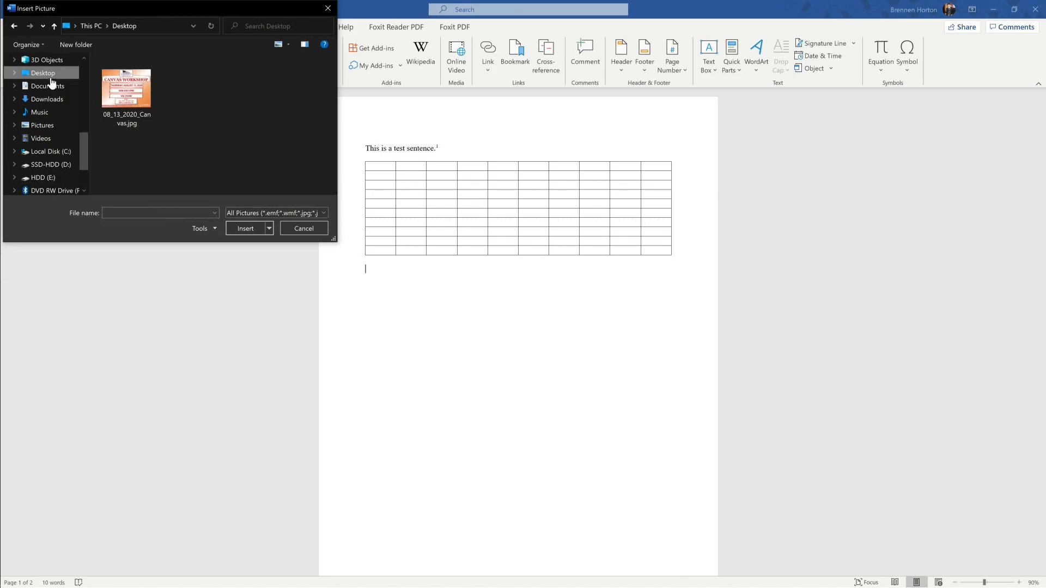
pyautogui.click(130, 94)
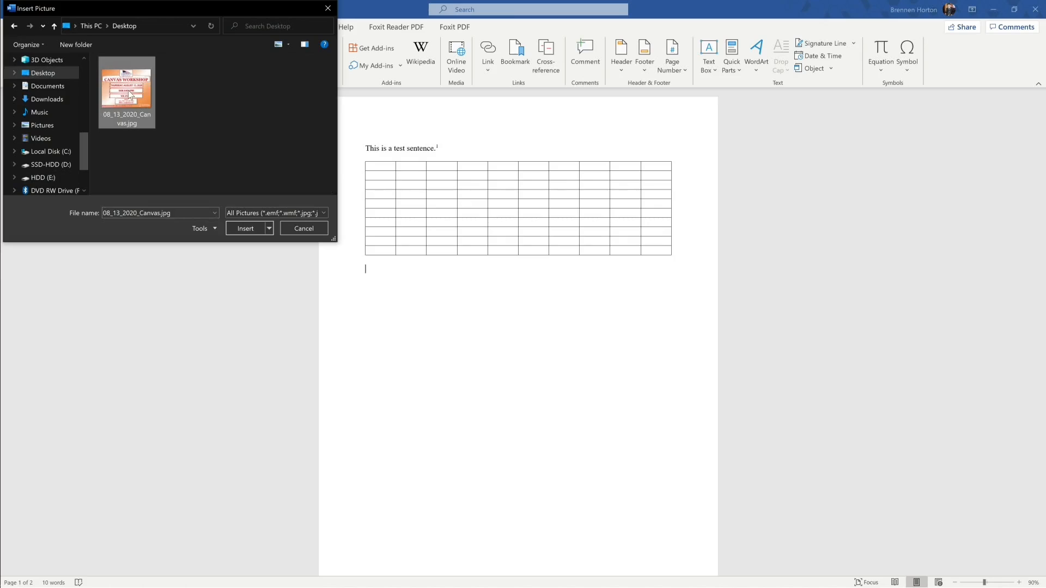
pyautogui.click(237, 228)
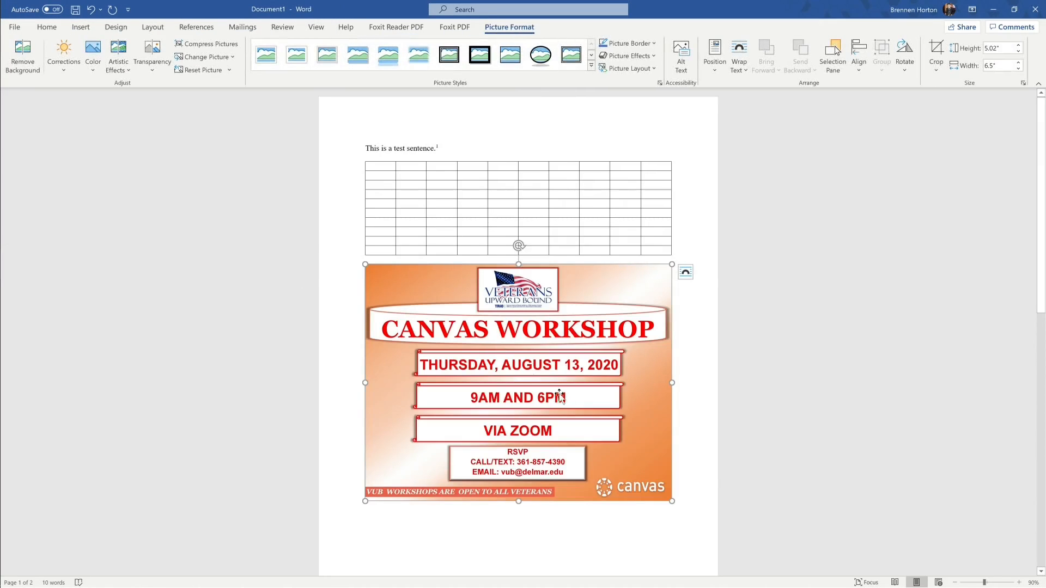
pyautogui.click(704, 501)
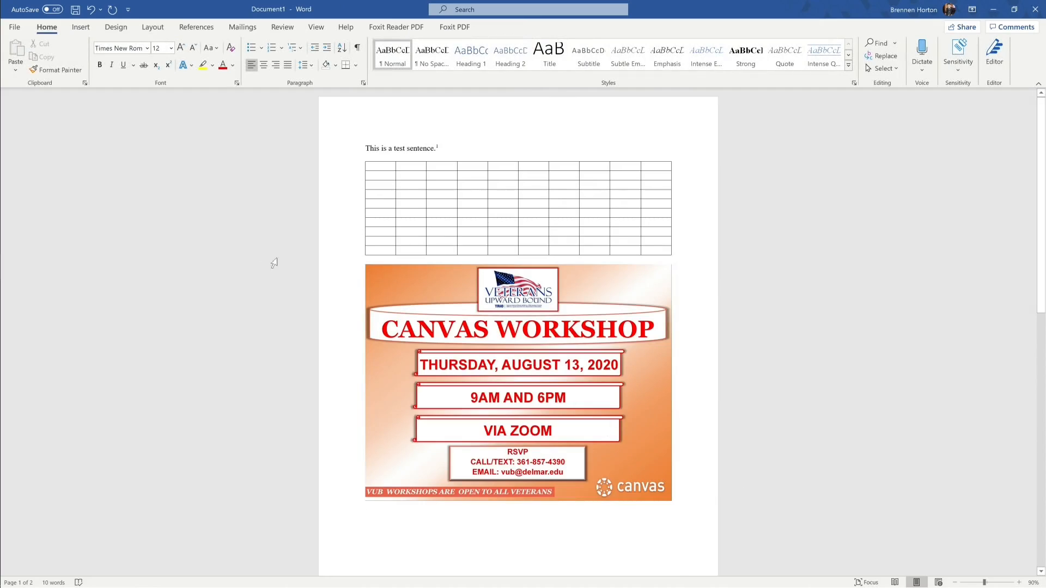
pyautogui.click(87, 29)
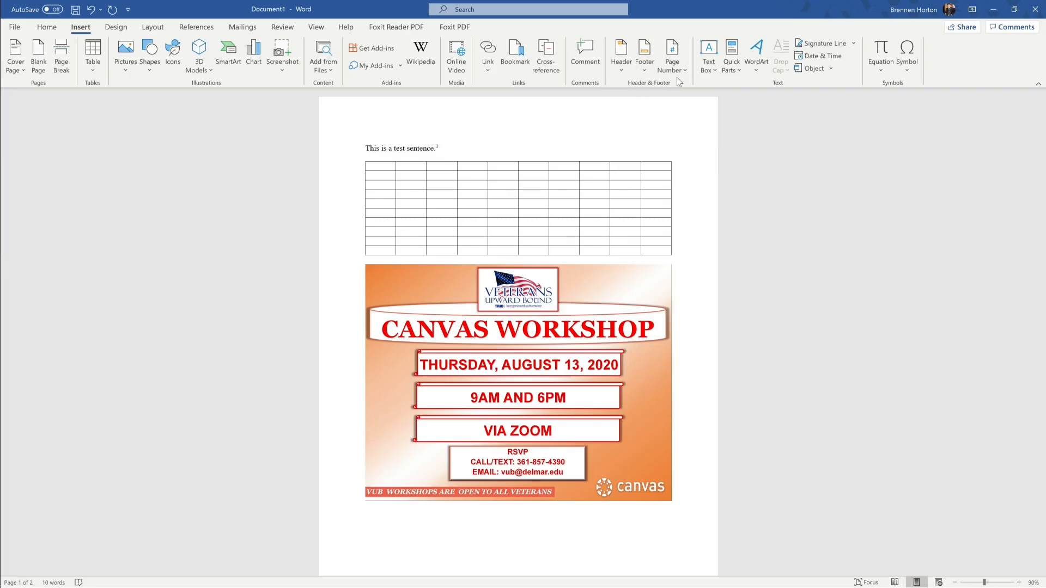
# Step: Add a Plain Number 3 page number at the top right of every page, then close the header
pyautogui.click(625, 70)
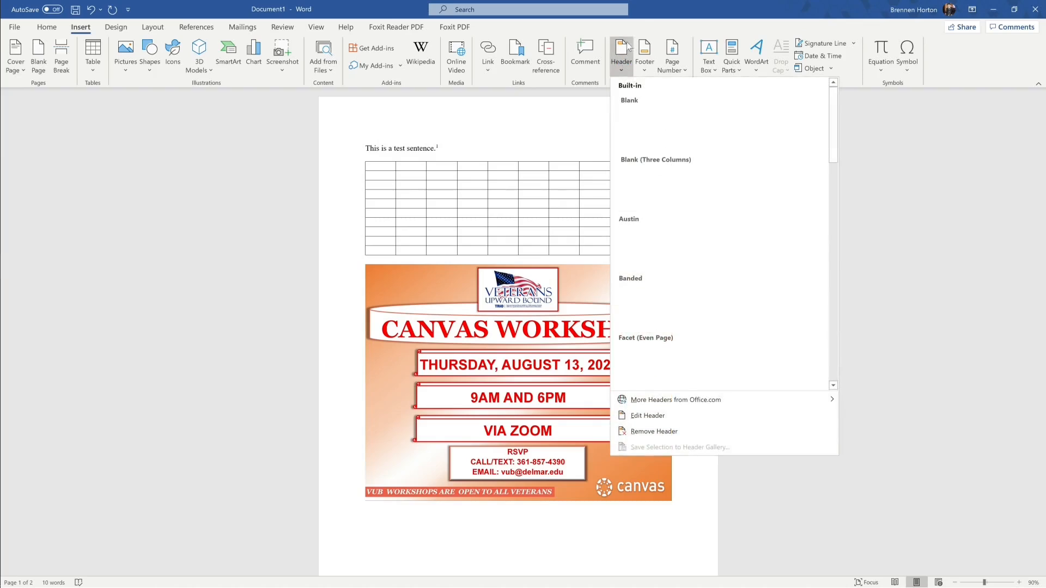
pyautogui.click(629, 48)
pyautogui.click(670, 71)
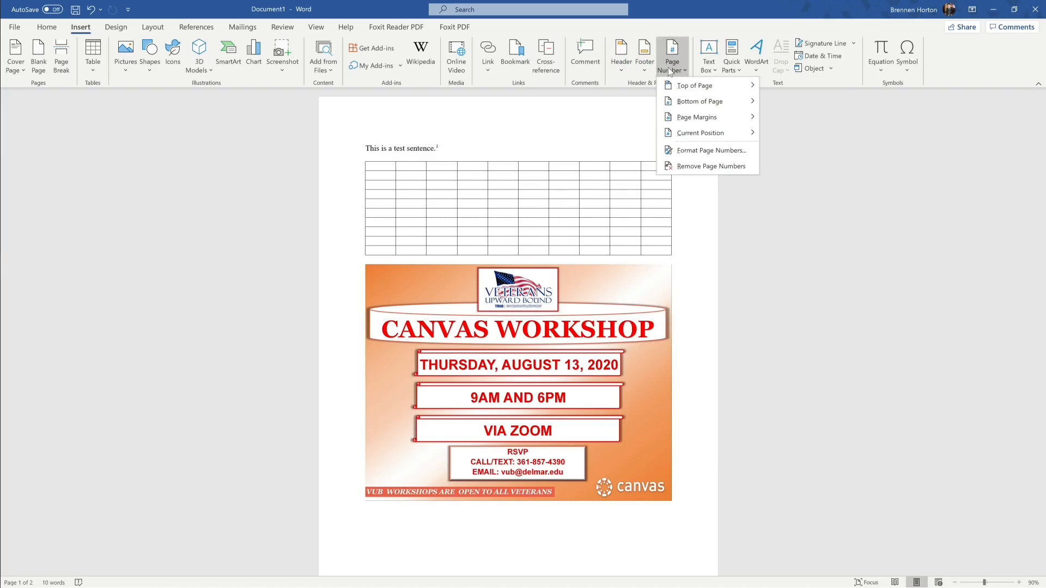
pyautogui.moveTo(718, 88)
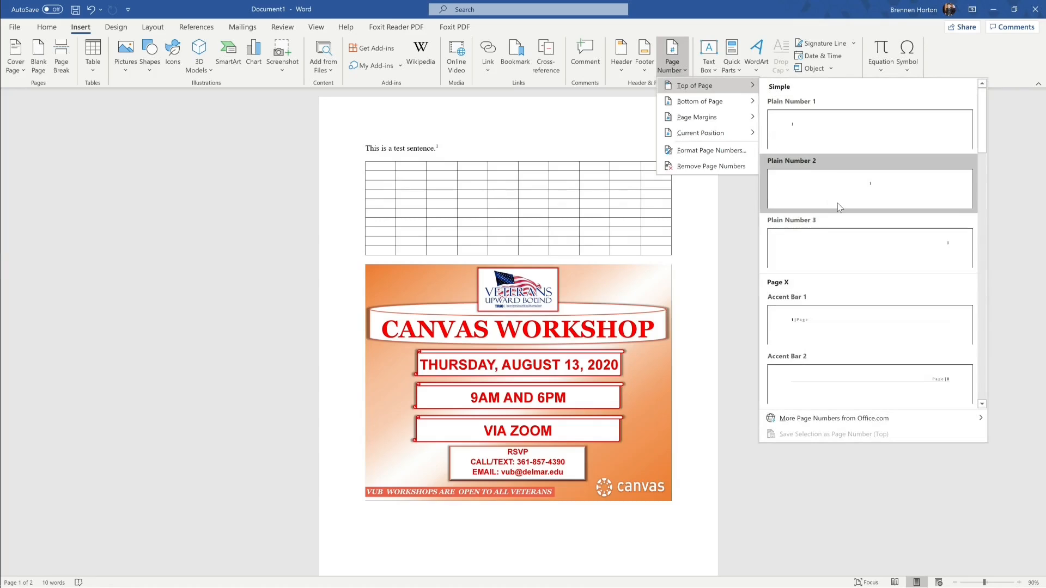
pyautogui.click(832, 245)
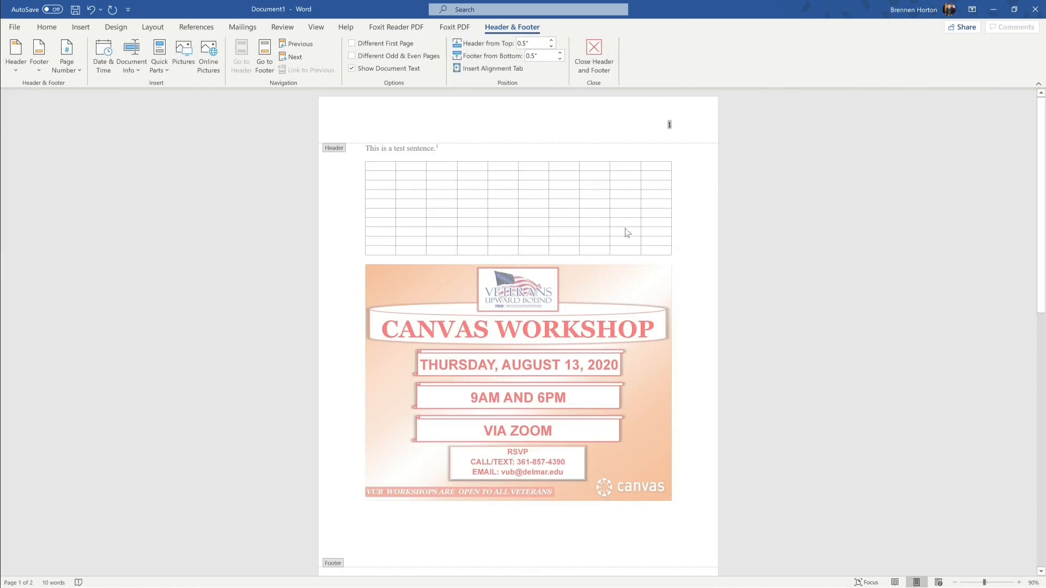
pyautogui.click(595, 52)
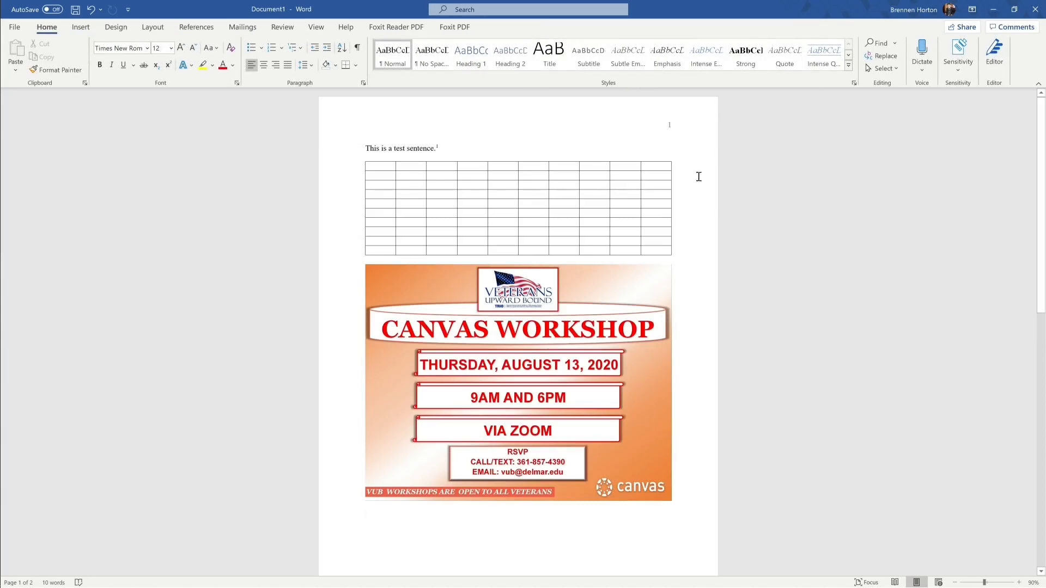
pyautogui.scroll(-10, 662, 131)
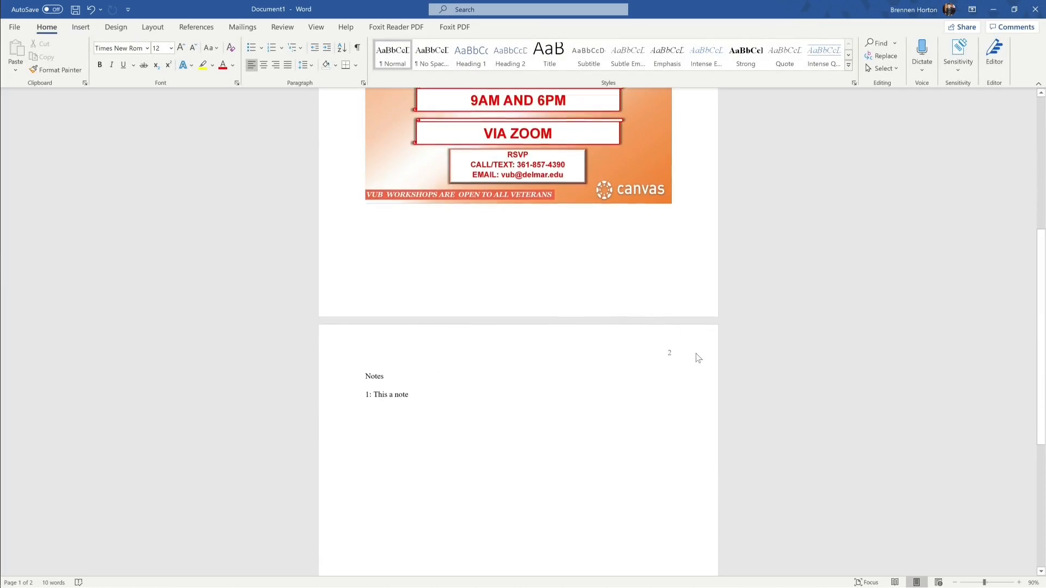
pyautogui.scroll(10, 693, 310)
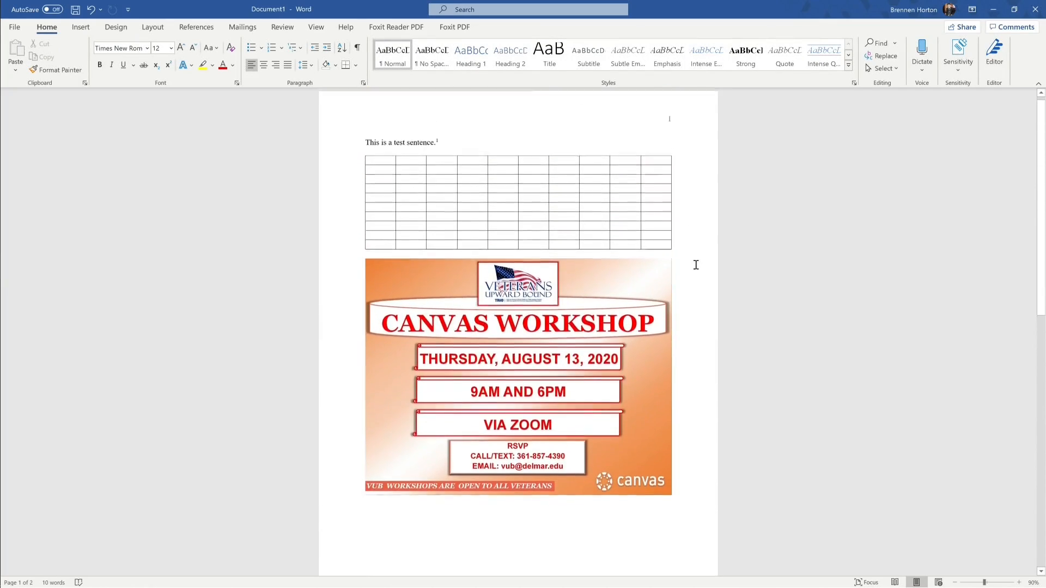
# Step: Type the author's surname before the page number in the header and close header editing
pyautogui.click(671, 129)
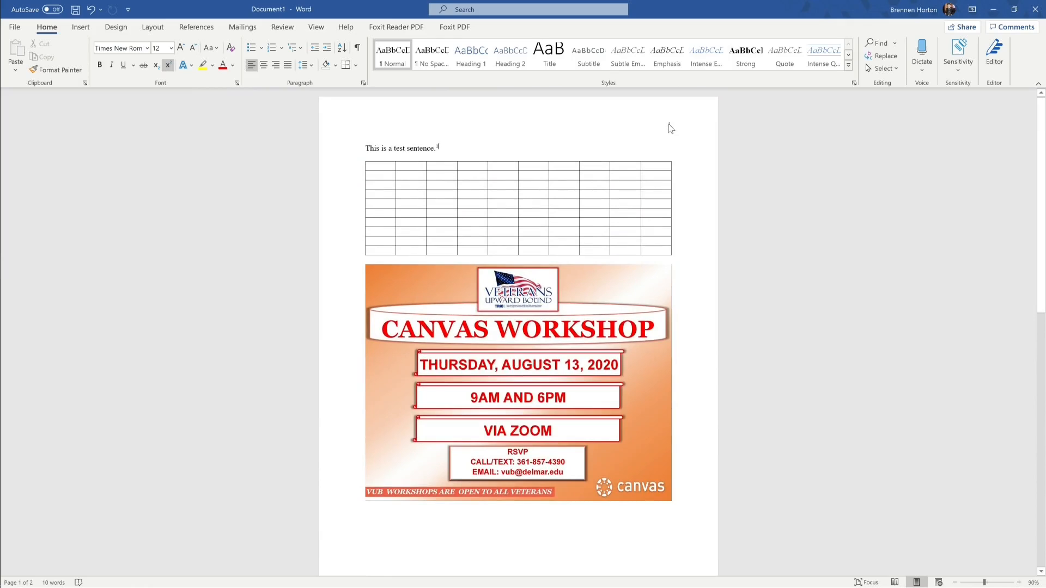
pyautogui.doubleClick(671, 127)
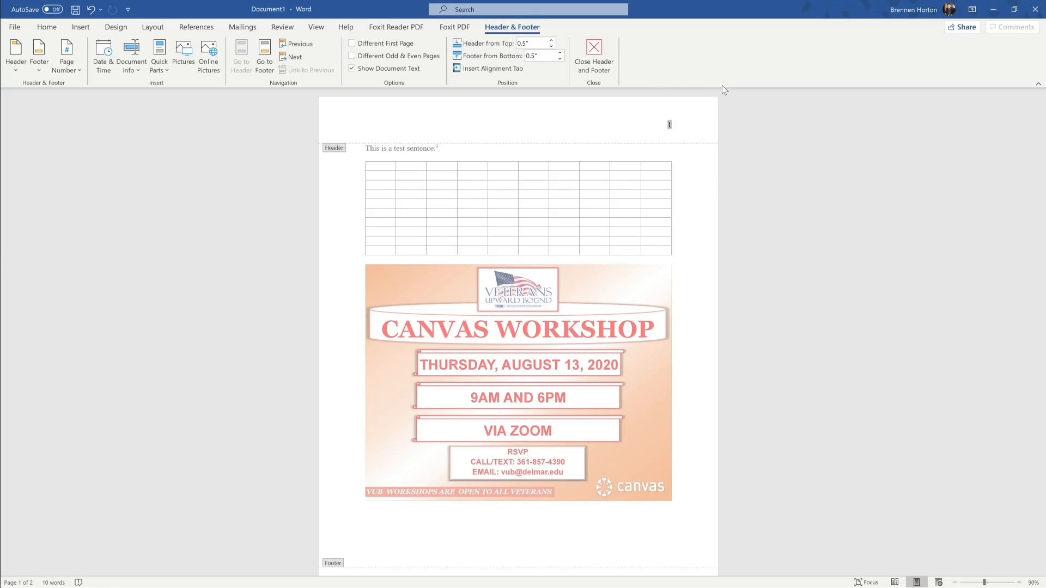
pyautogui.press('Left')
pyautogui.write('Horton')
pyautogui.click(593, 49)
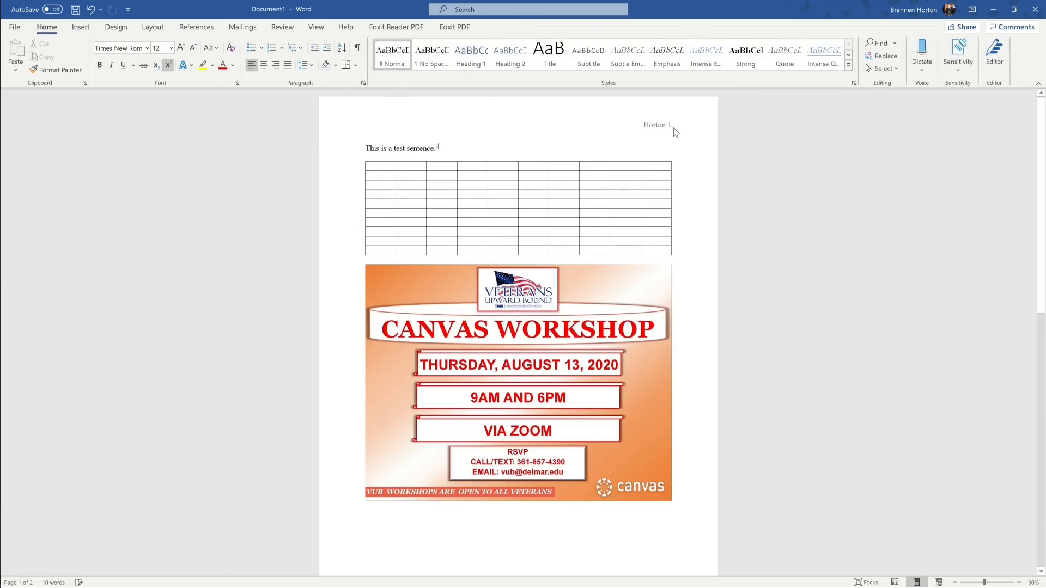
# Step: Reopen the header to check the surname also appears on page two, then close it
pyautogui.scroll(-5, 712, 205)
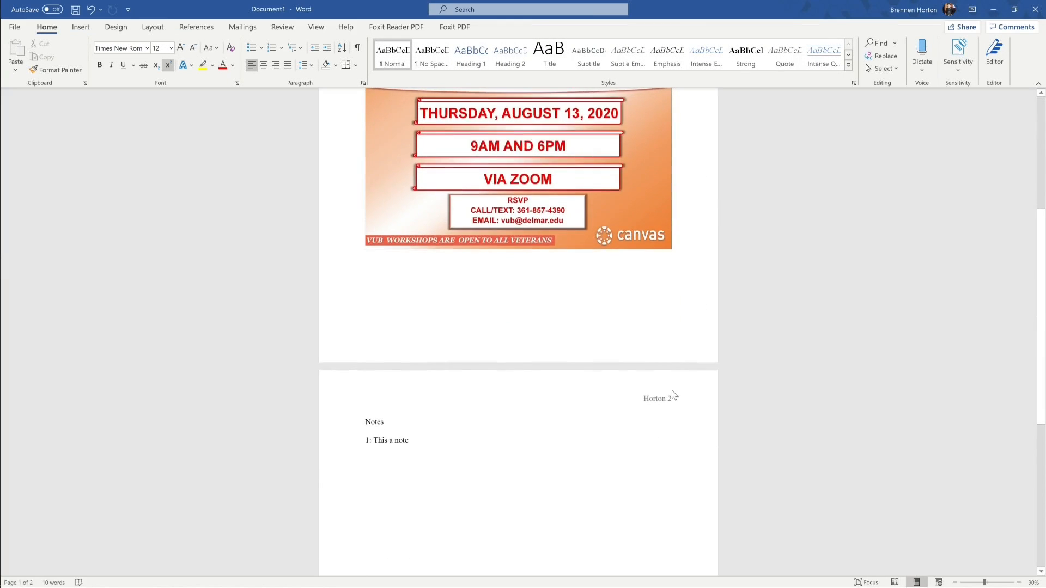
pyautogui.scroll(3, 695, 379)
pyautogui.scroll(2, 681, 348)
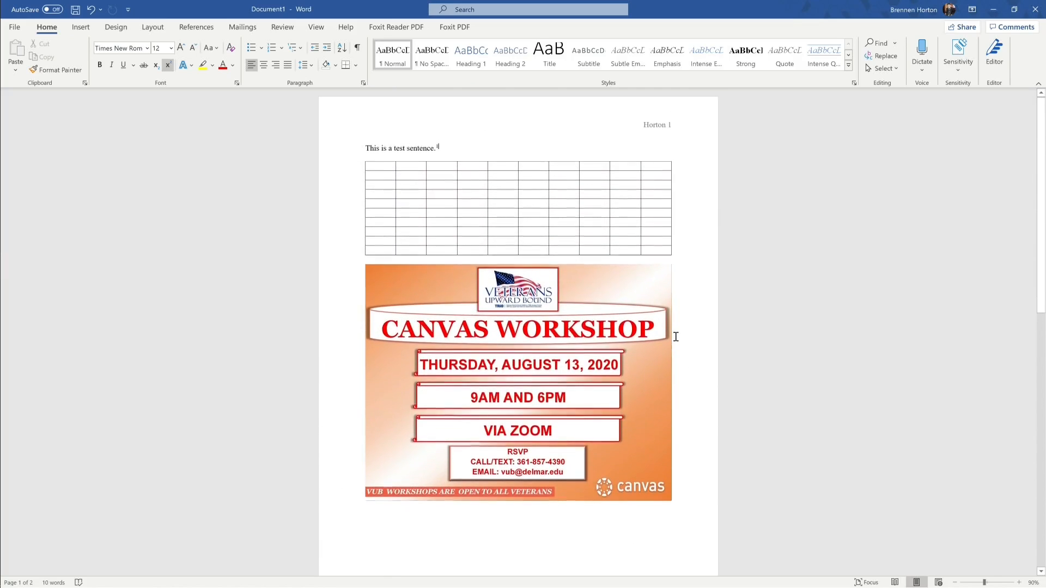
pyautogui.scroll(-2, 690, 327)
pyautogui.scroll(2, 696, 344)
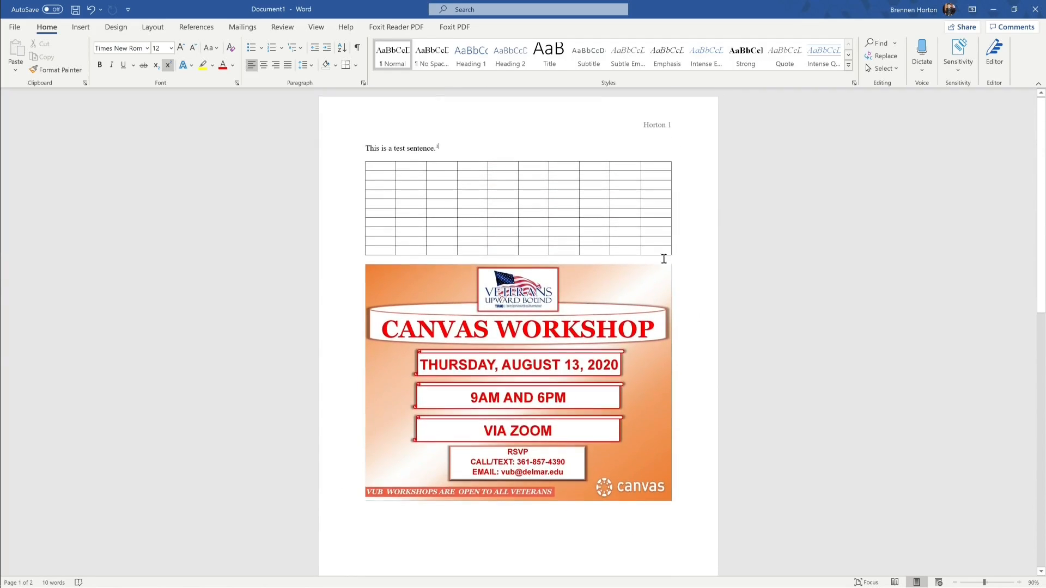
pyautogui.doubleClick(669, 125)
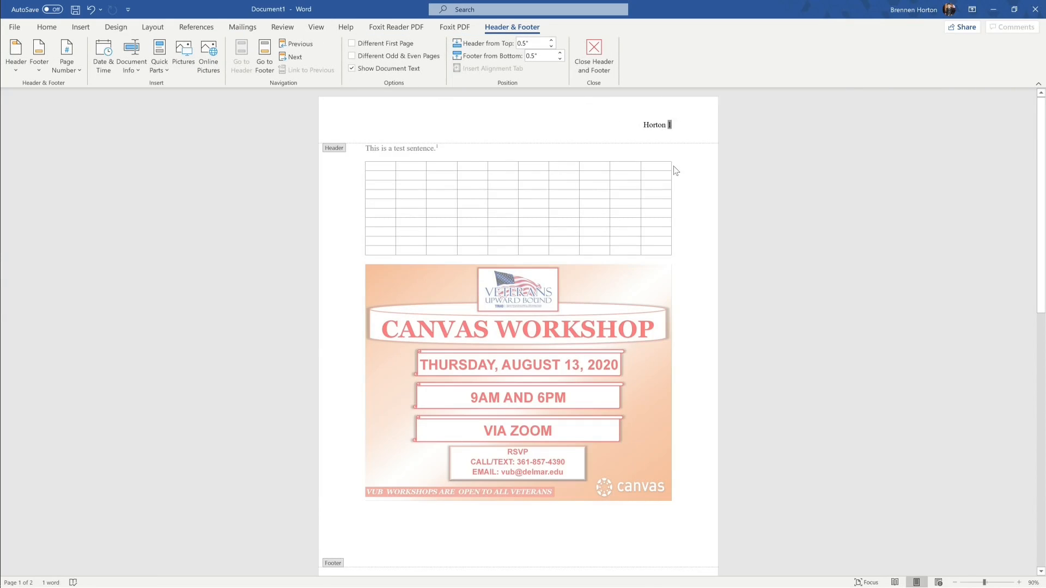
pyautogui.click(682, 138)
pyautogui.scroll(-5, 738, 322)
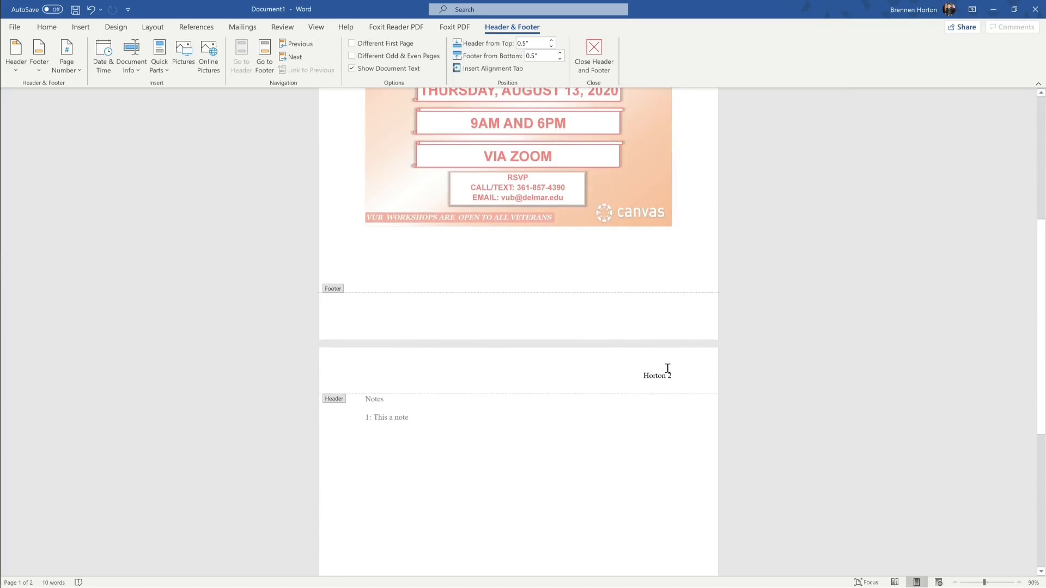
pyautogui.tripleClick(666, 377)
pyautogui.click(672, 376)
pyautogui.scroll(5, 701, 350)
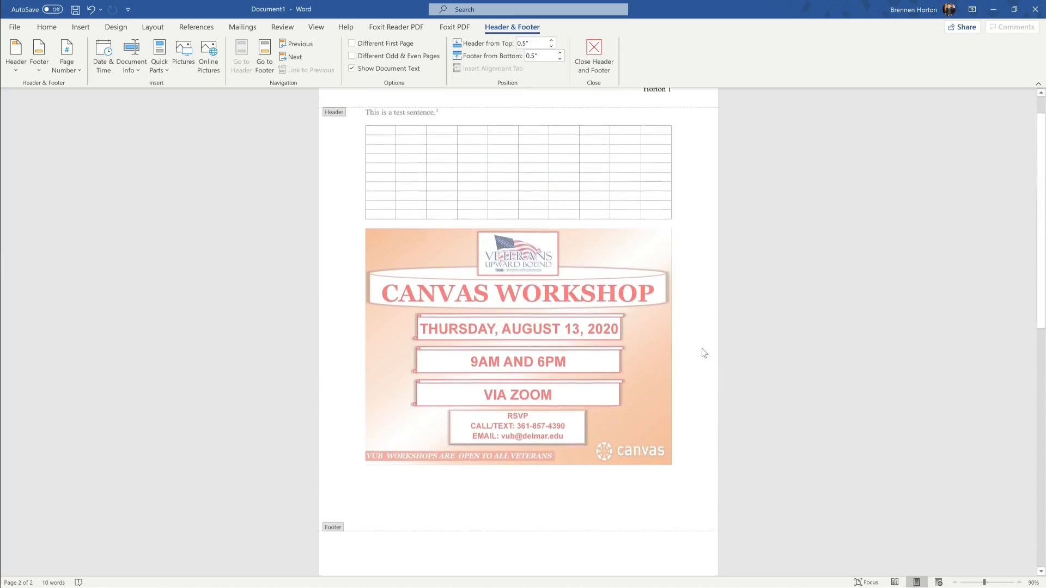
pyautogui.scroll(1, 704, 332)
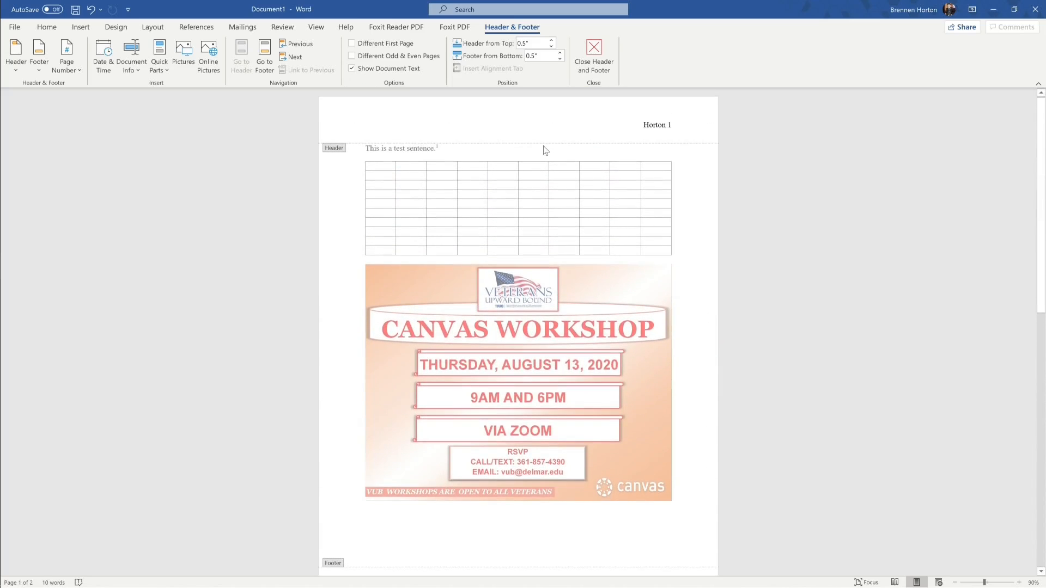
pyautogui.click(594, 57)
# Step: Jump between pages 1 and 2 using the Navigation pane's page thumbnails
pyautogui.scroll(-3, 689, 269)
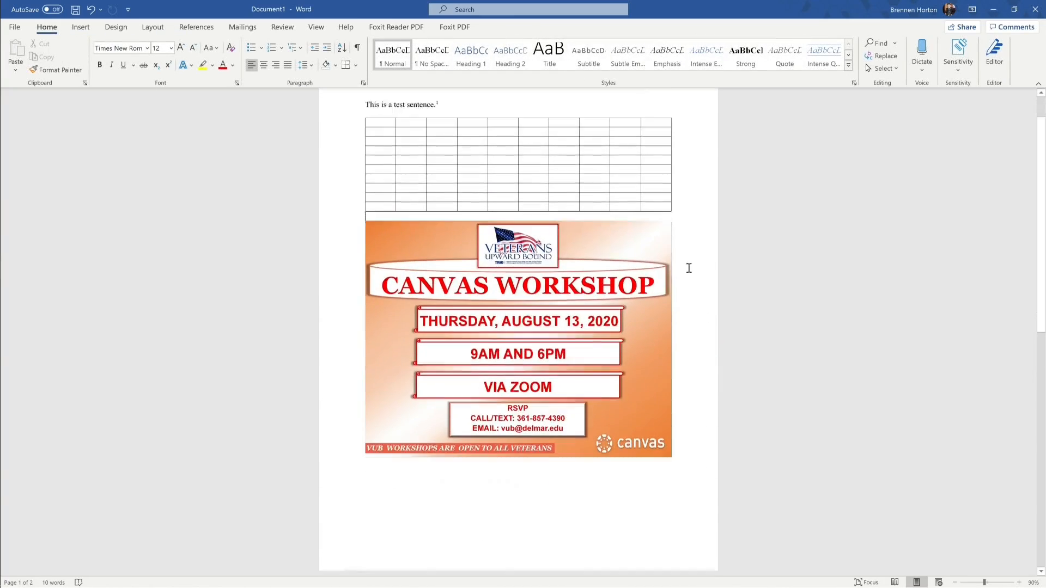
pyautogui.scroll(3, 668, 271)
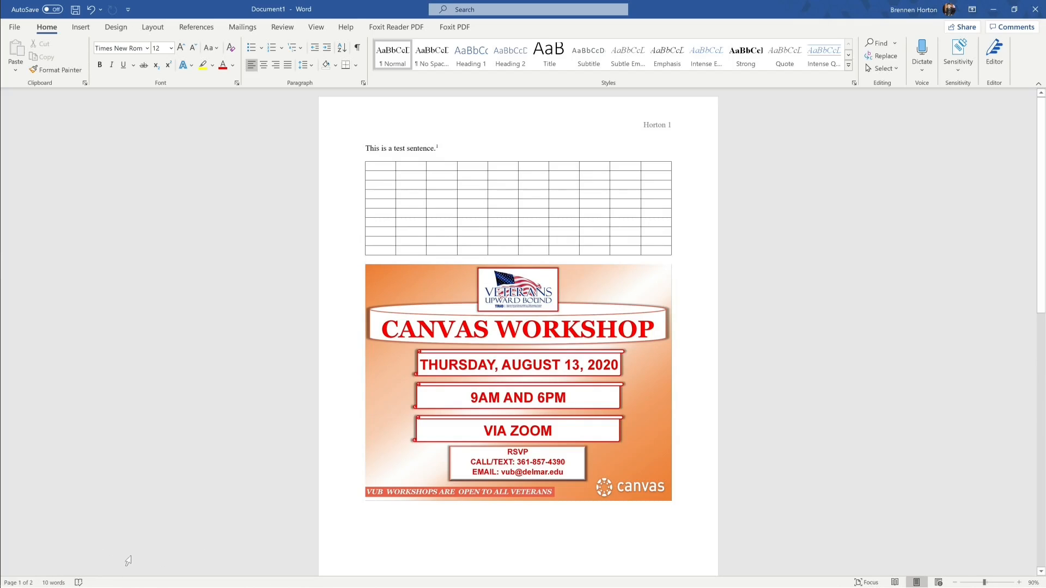
pyautogui.click(21, 583)
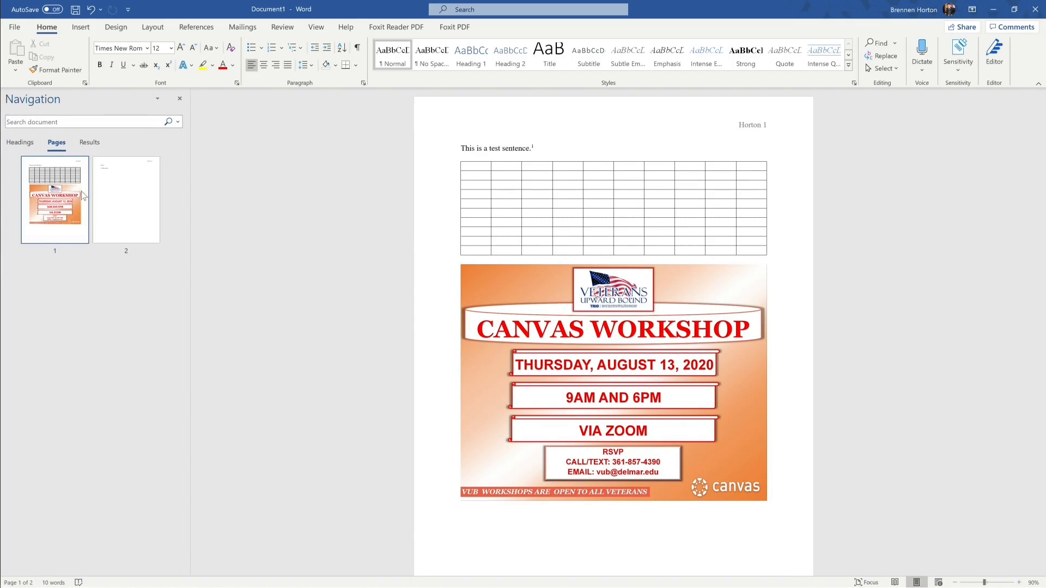
pyautogui.click(126, 197)
pyautogui.click(76, 201)
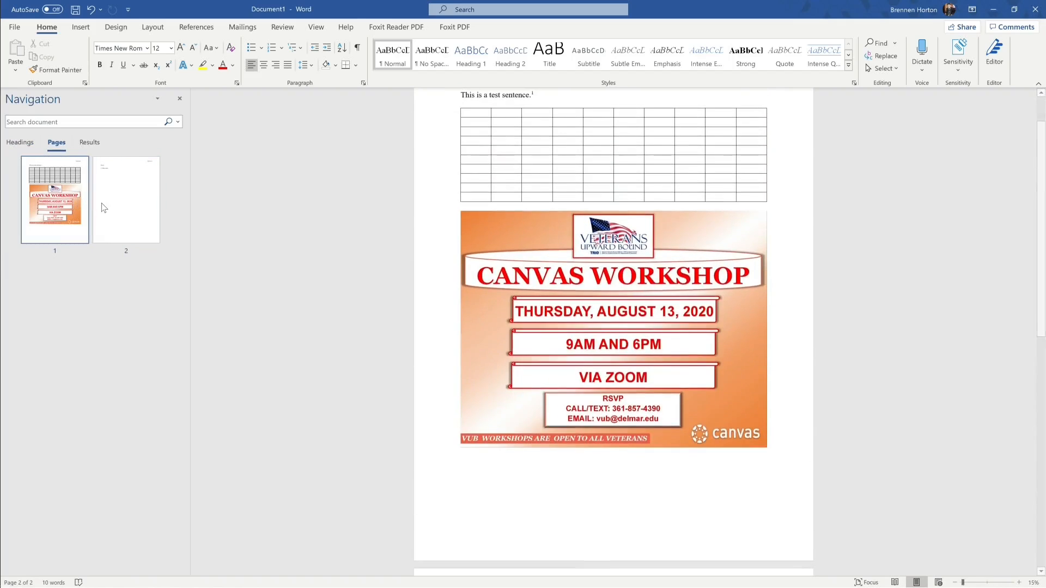
pyautogui.click(101, 208)
pyautogui.click(57, 197)
pyautogui.click(101, 200)
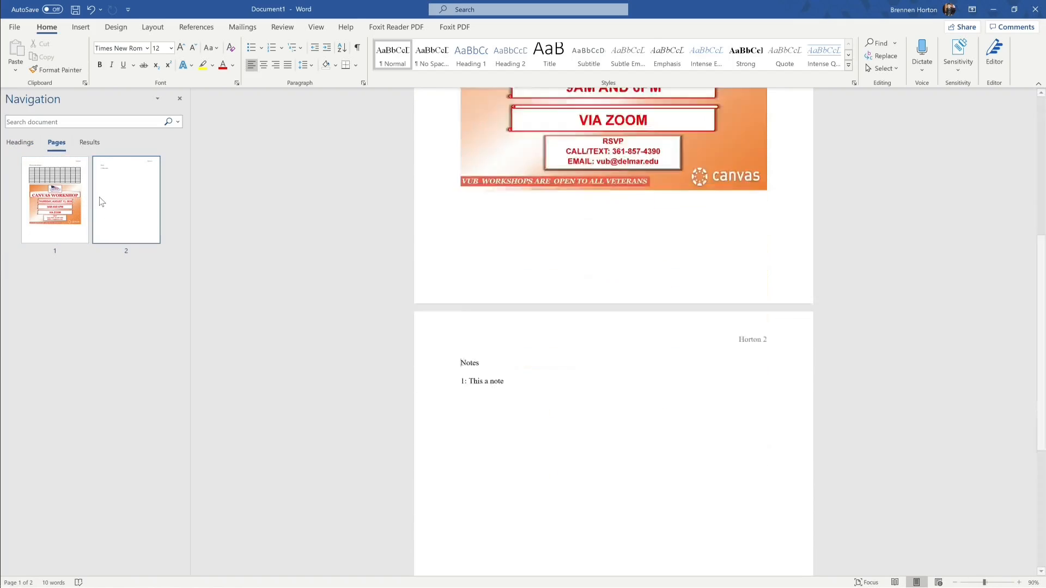
pyautogui.click(59, 200)
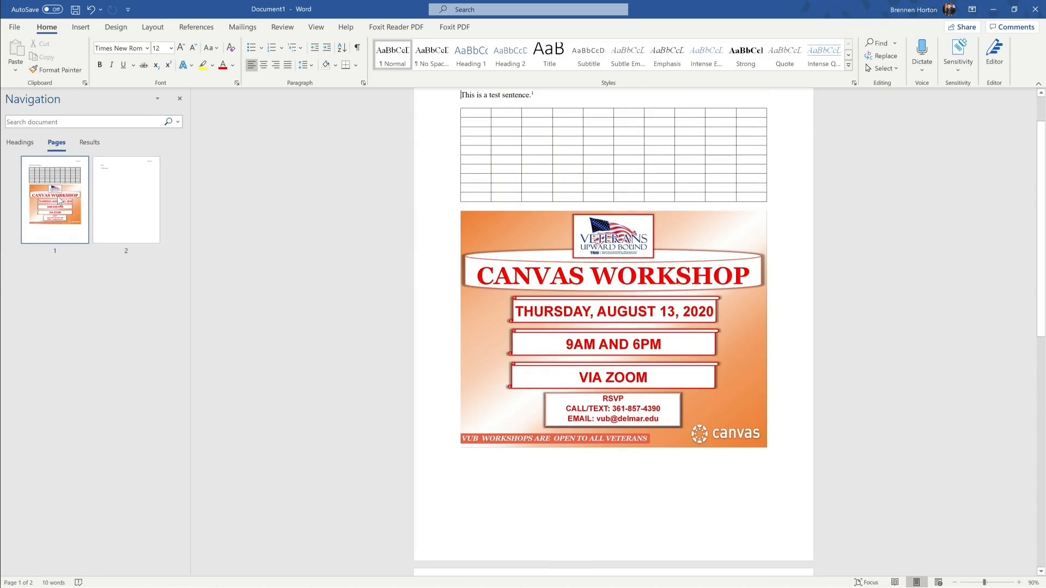
# Step: Compare page 2's notes with page 1's flyer, then close the Navigation pane
pyautogui.click(145, 210)
pyautogui.click(65, 231)
pyautogui.click(118, 234)
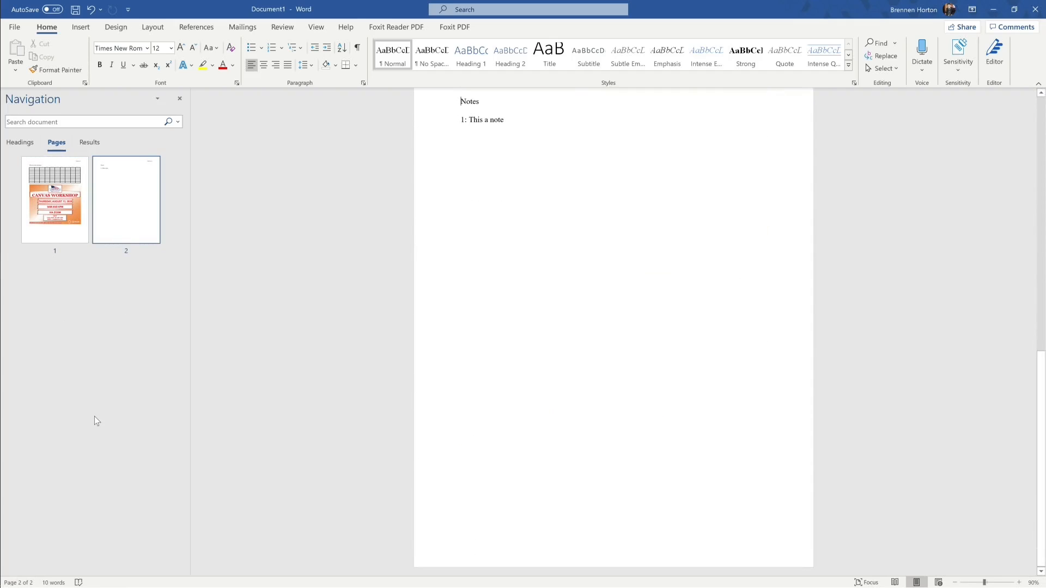
pyautogui.click(180, 99)
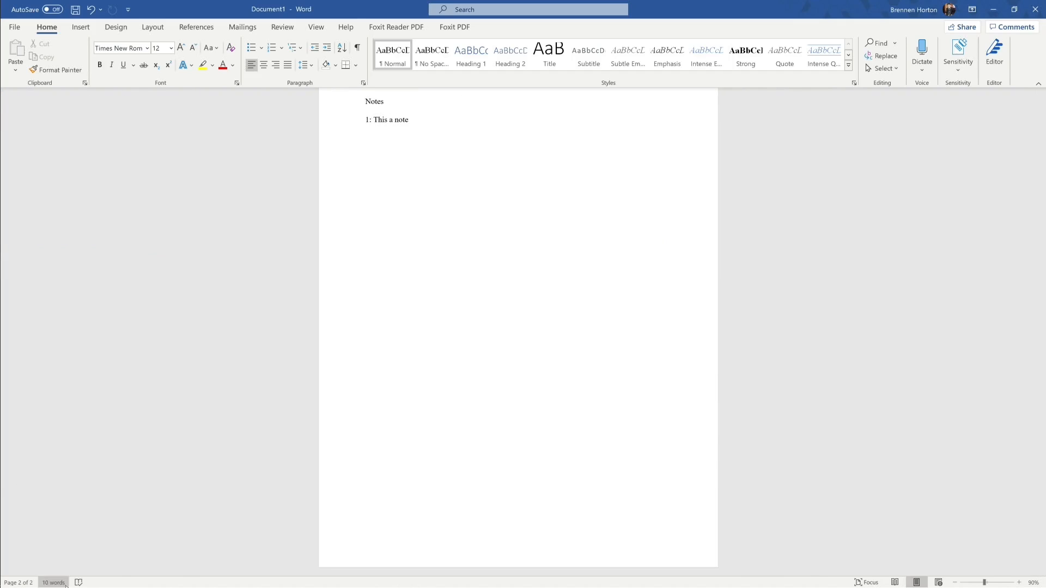
pyautogui.scroll(10, 193, 489)
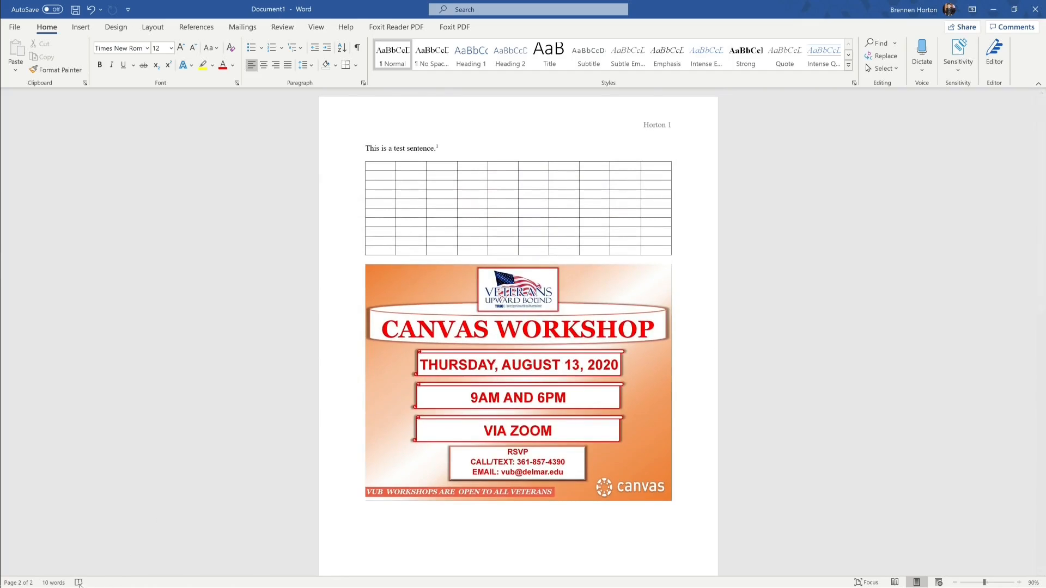
pyautogui.click(54, 582)
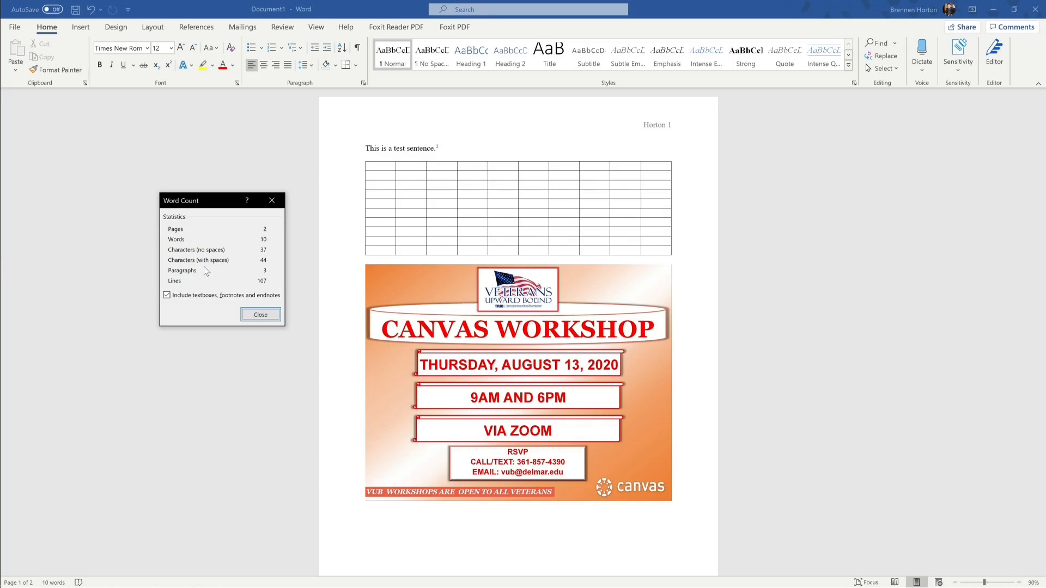
pyautogui.click(261, 316)
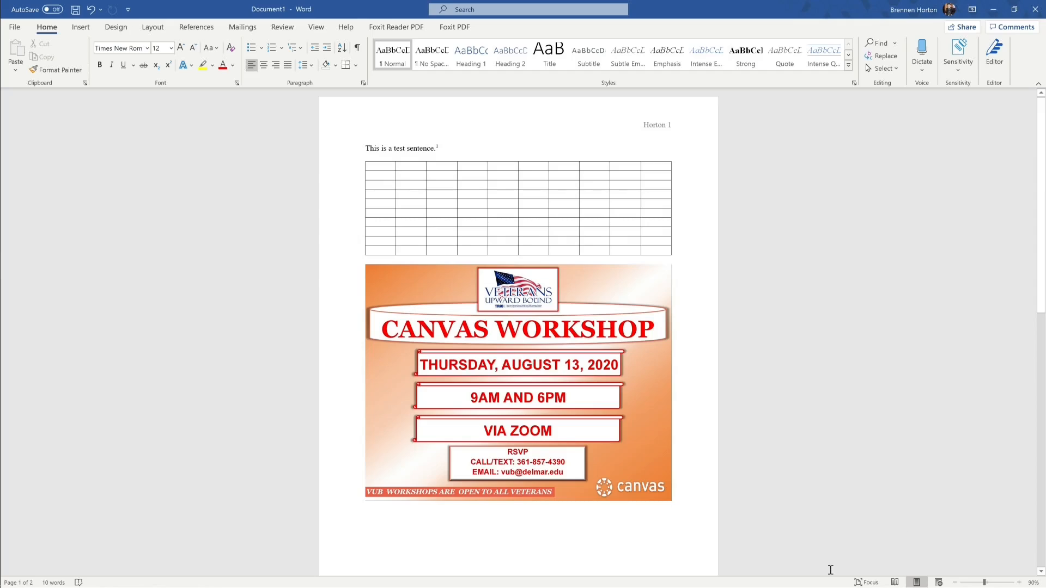
# Step: Try Focus mode and Read Mode, then return to Print Layout
pyautogui.click(859, 582)
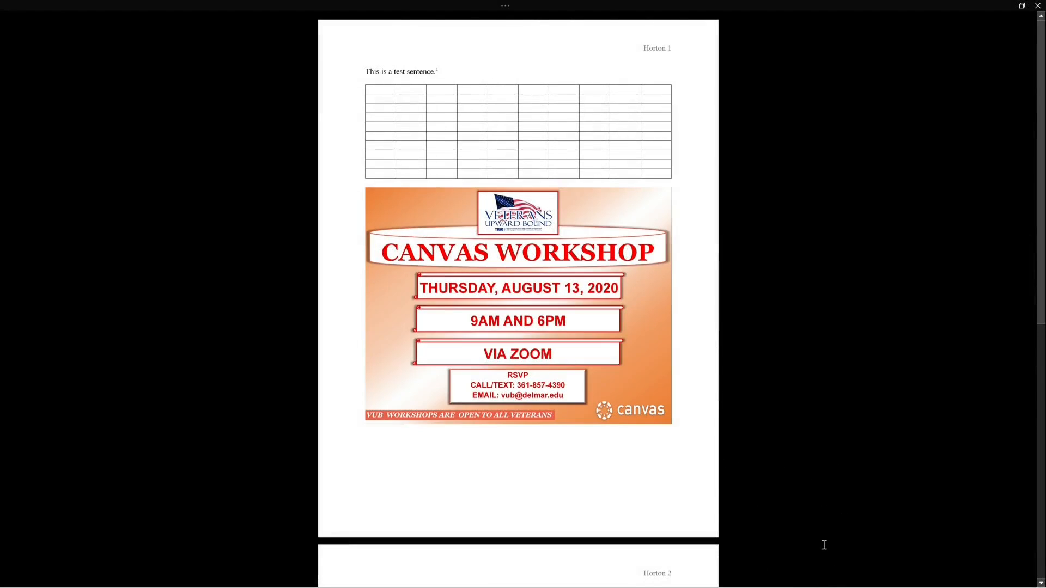
pyautogui.press('Escape')
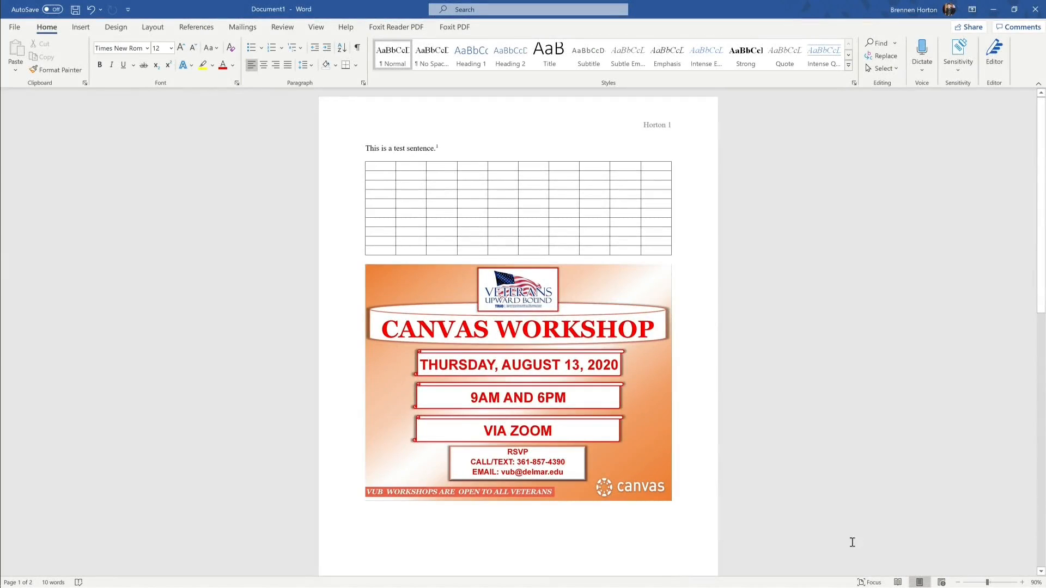
pyautogui.click(898, 583)
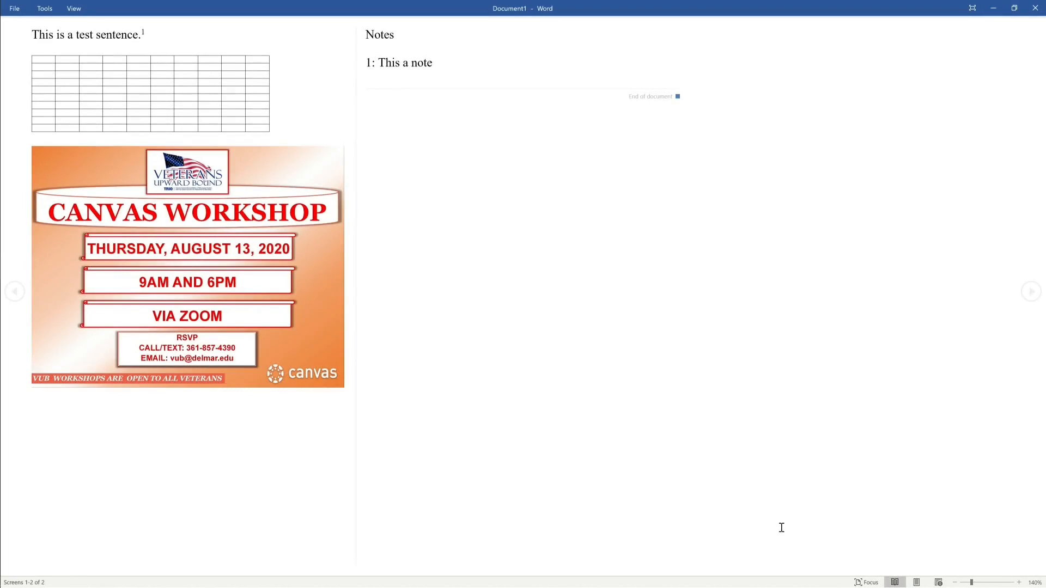
pyautogui.click(918, 582)
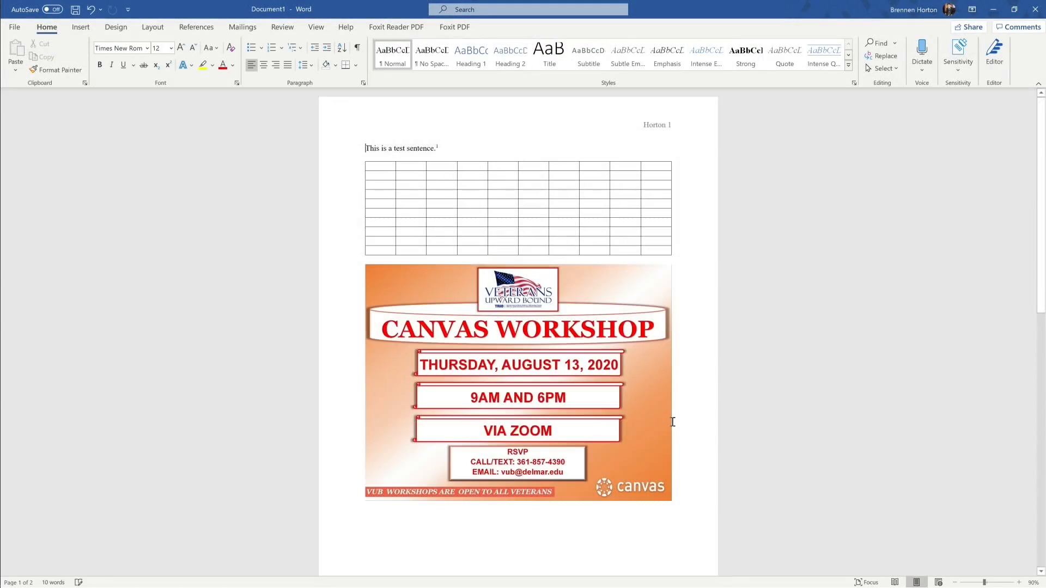
# Step: Switch the document to Web Layout view as one continuous page
pyautogui.scroll(-3, 768, 325)
pyautogui.scroll(3, 771, 329)
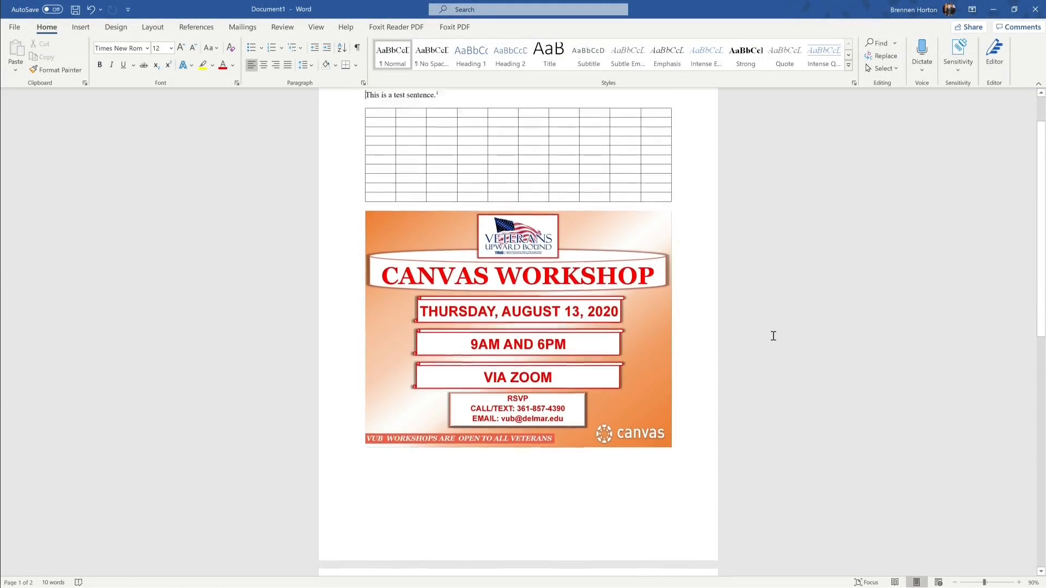
pyautogui.scroll(-3, 773, 335)
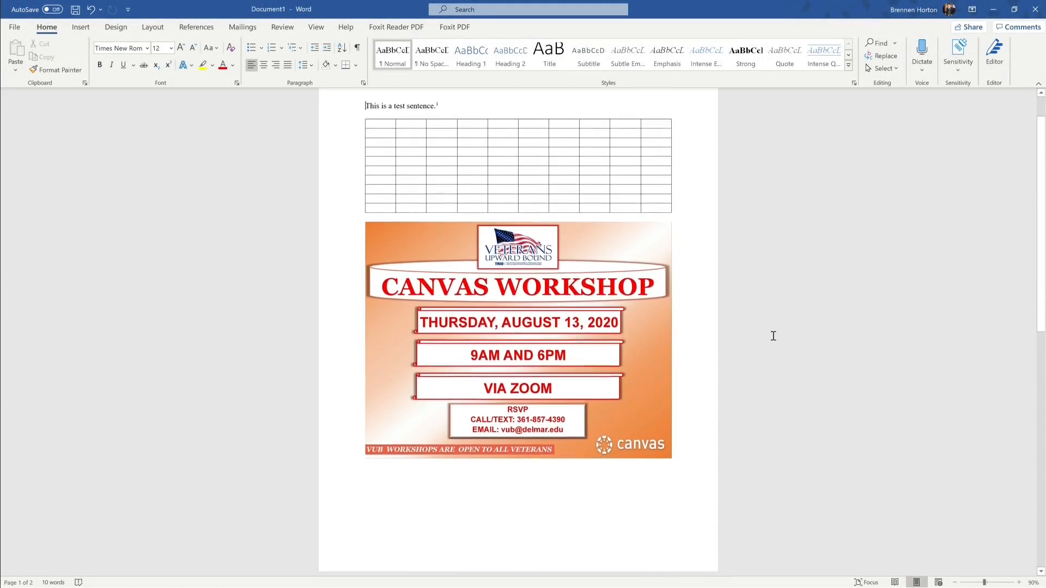
pyautogui.scroll(3, 773, 336)
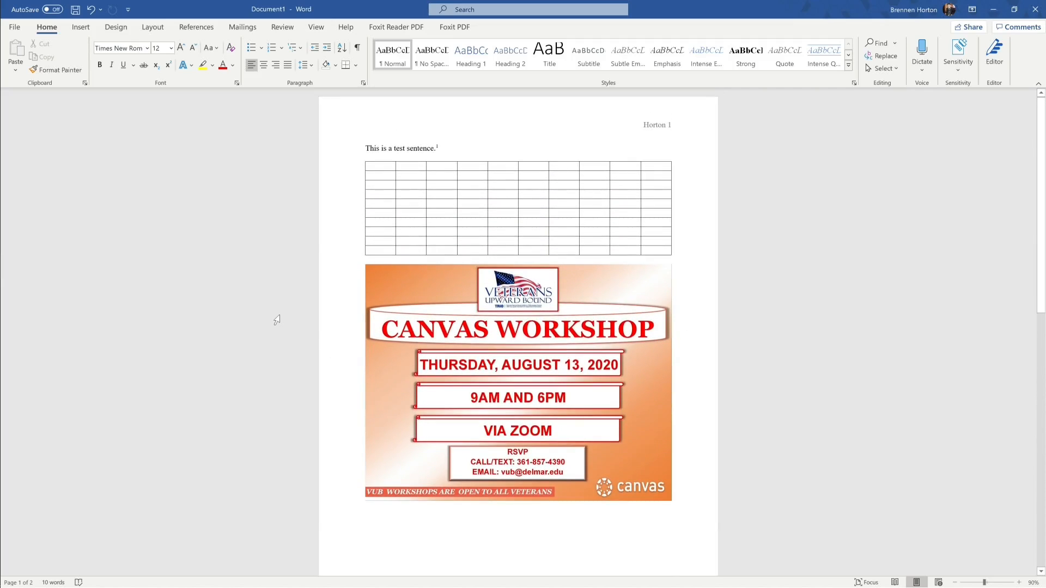
pyautogui.scroll(-5, 684, 416)
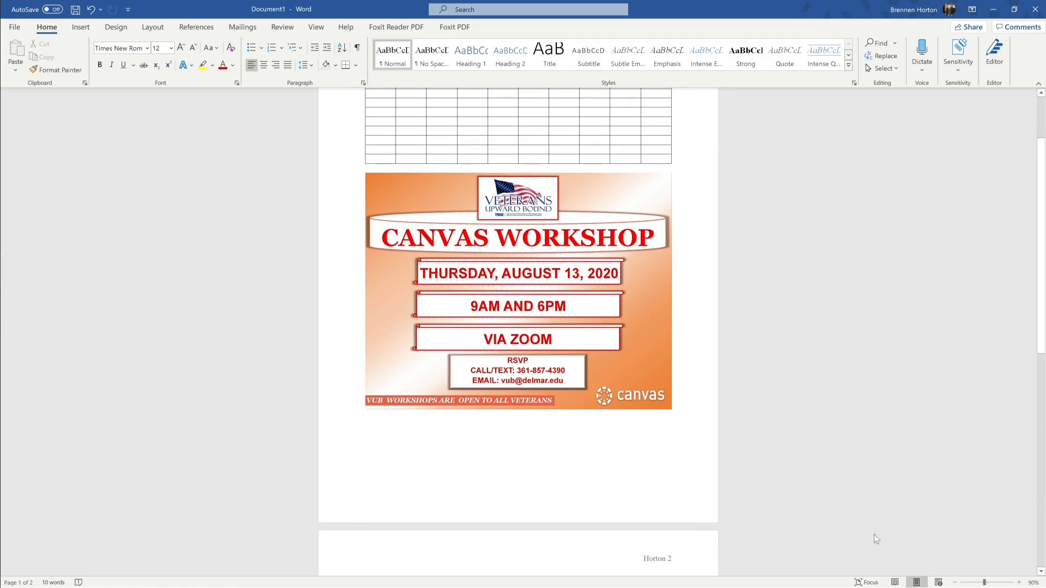
pyautogui.click(938, 583)
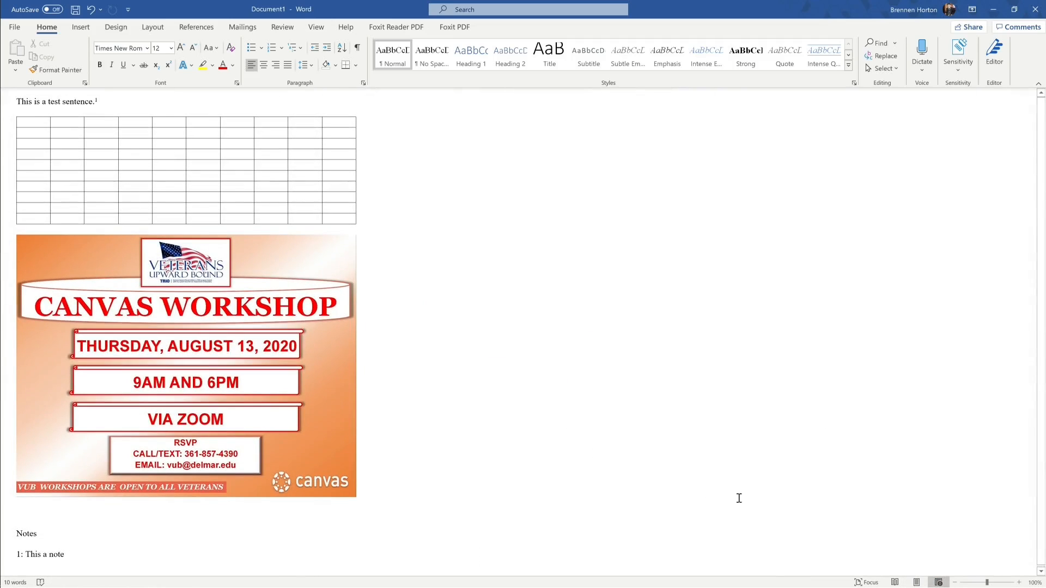
# Step: Return to Print Layout, zoom in, and delete everything from the first sentence through Notes
pyautogui.click(917, 582)
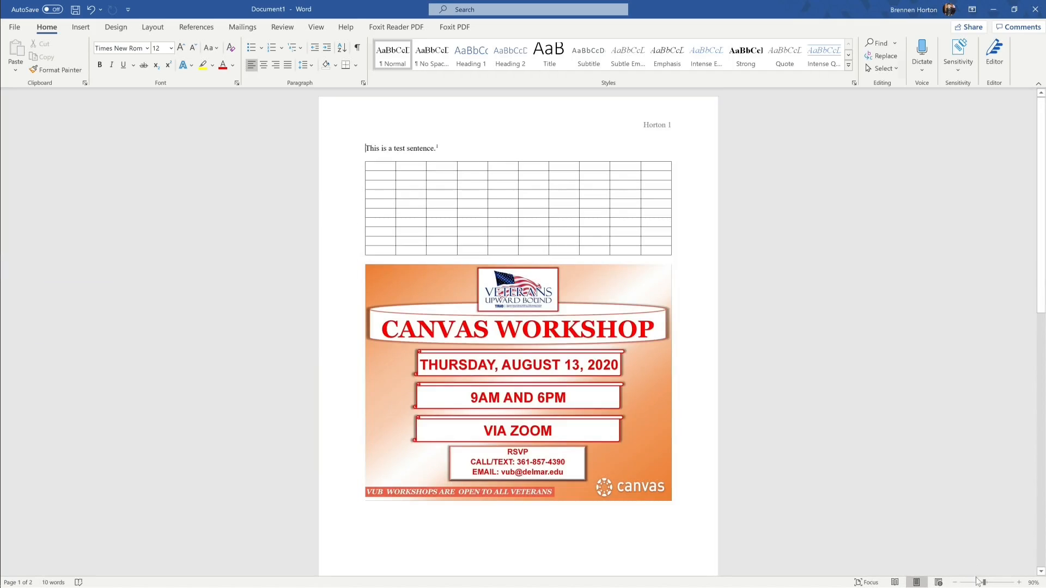
pyautogui.moveTo(984, 583)
pyautogui.mouseDown()
pyautogui.moveTo(1001, 584)
pyautogui.moveTo(973, 583)
pyautogui.moveTo(1005, 584)
pyautogui.moveTo(969, 584)
pyautogui.moveTo(987, 585)
pyautogui.mouseUp()
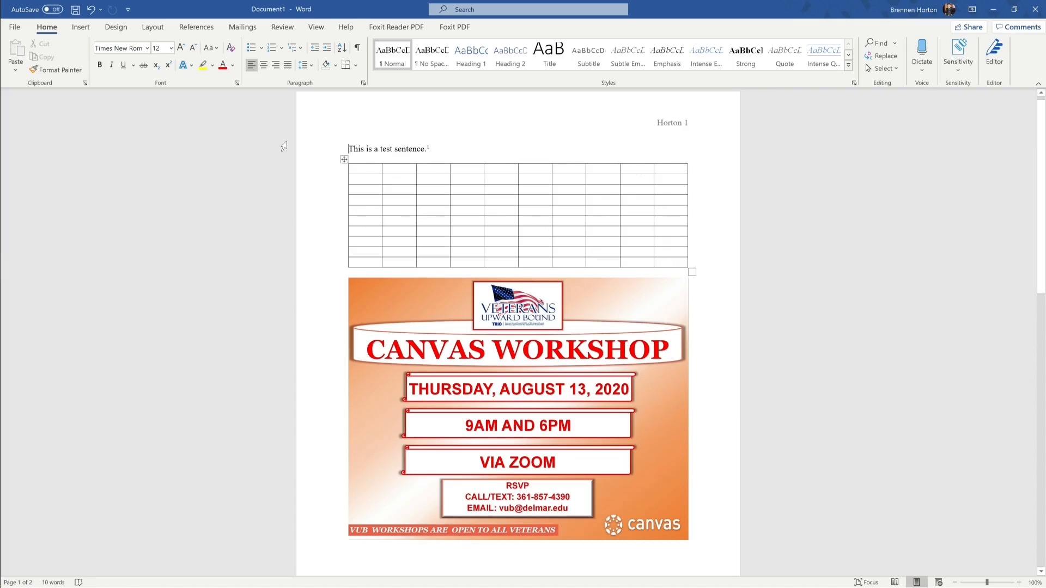
pyautogui.moveTo(350, 147); pyautogui.dragTo(533, 441)
pyautogui.press('Delete')
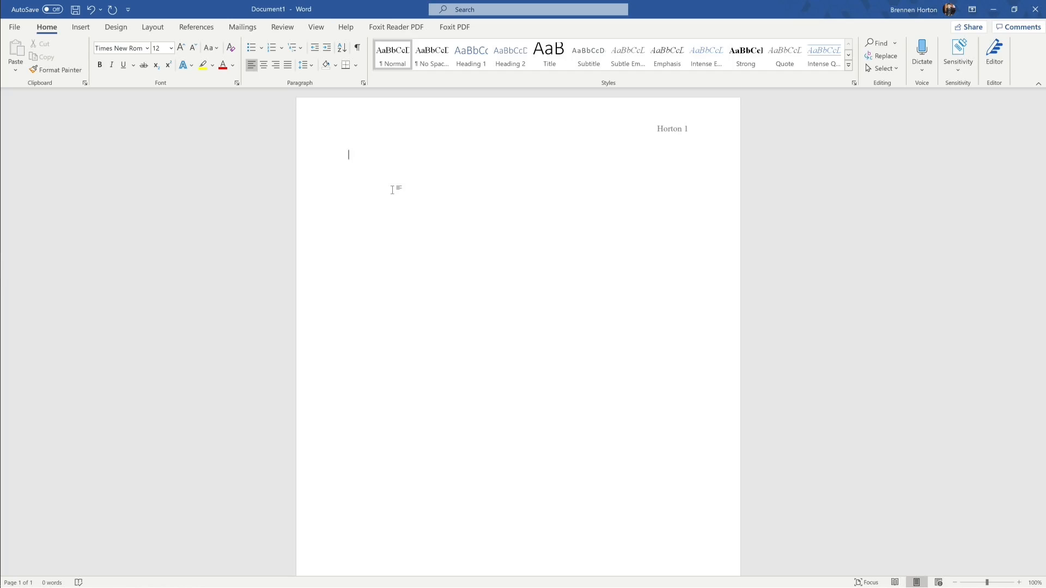
# Step: Type the outline lines Introduction and Supporting Argument
pyautogui.write('Introu')
pyautogui.write('dc')
pyautogui.press('BackSpace')
pyautogui.press('BackSpace')
pyautogui.press('BackSpace')
pyautogui.write('duction ')
pyautogui.write('Suppor')
pyautogui.write('ting Argument')
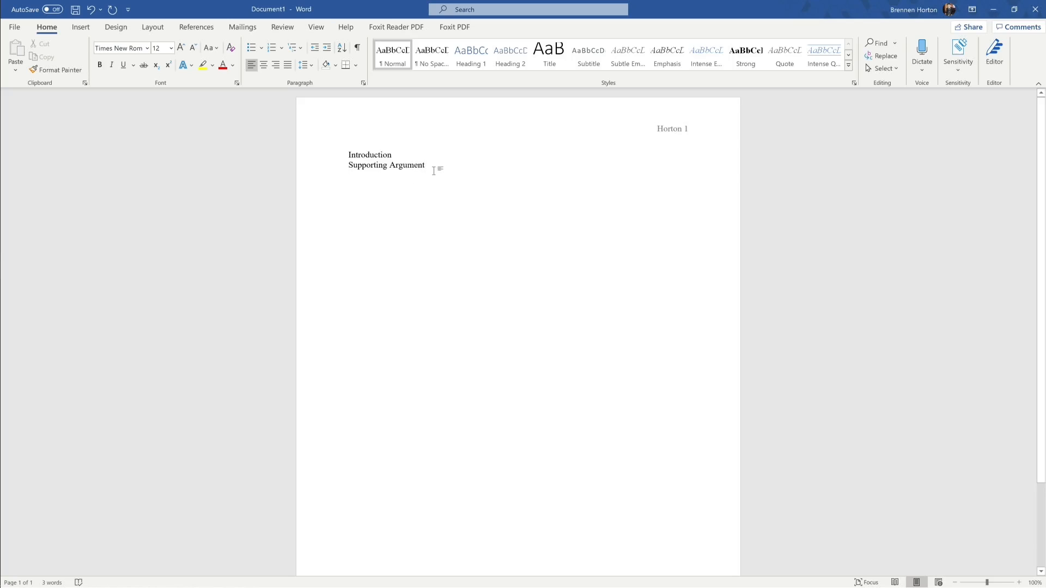
# Step: Paste Supporting Argument twice more, add Conclusion, and extend Introduction to 'Introduction and Thesis'
pyautogui.moveTo(416, 164); pyautogui.dragTo(356, 170)
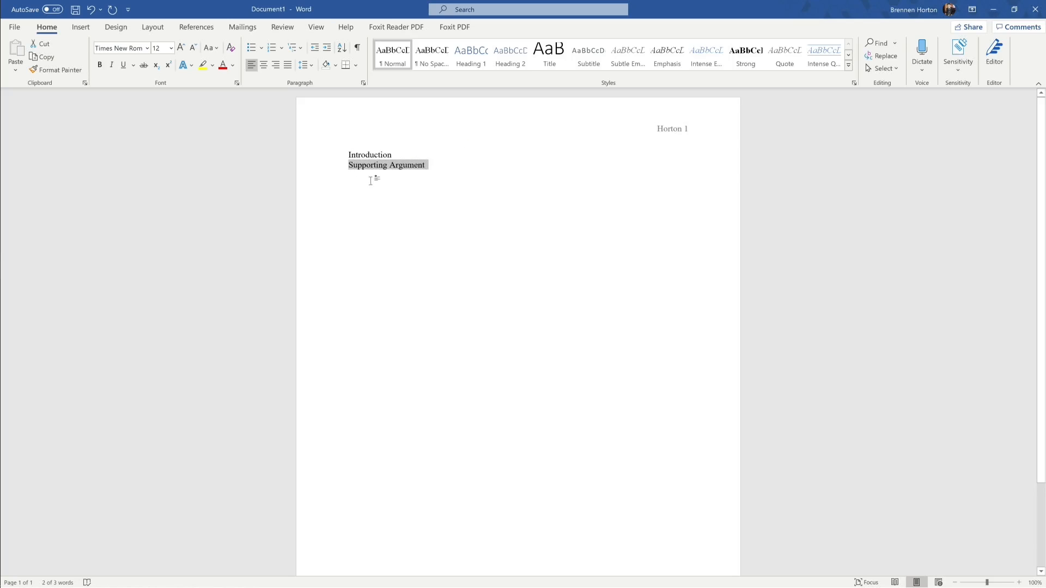
pyautogui.hotkey('ctrl', 'c')
pyautogui.click(369, 179)
pyautogui.hotkey('ctrl', 'v')
pyautogui.hotkey('ctrl', 'v')
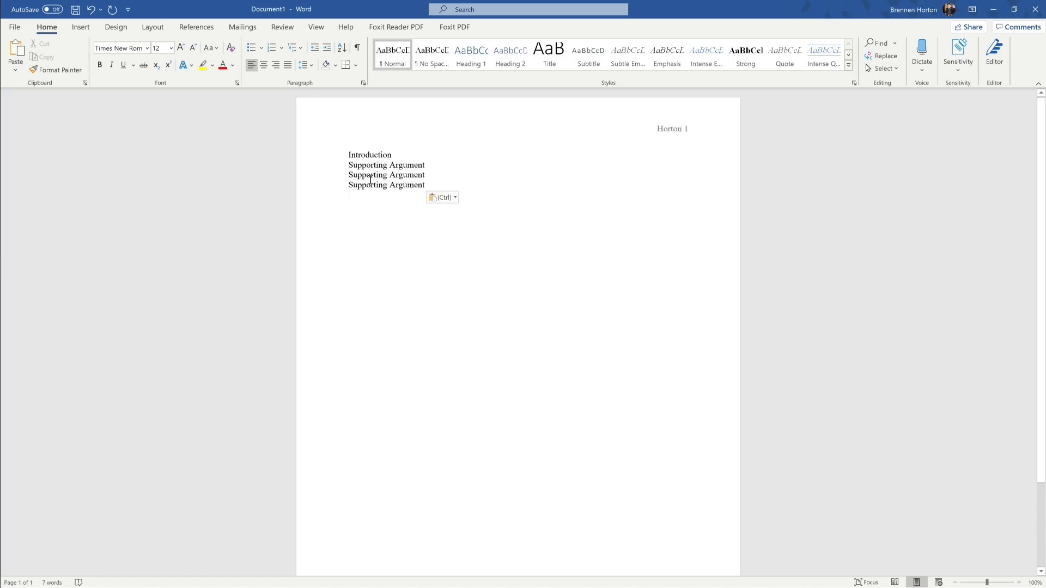
pyautogui.write('Conclusdion')
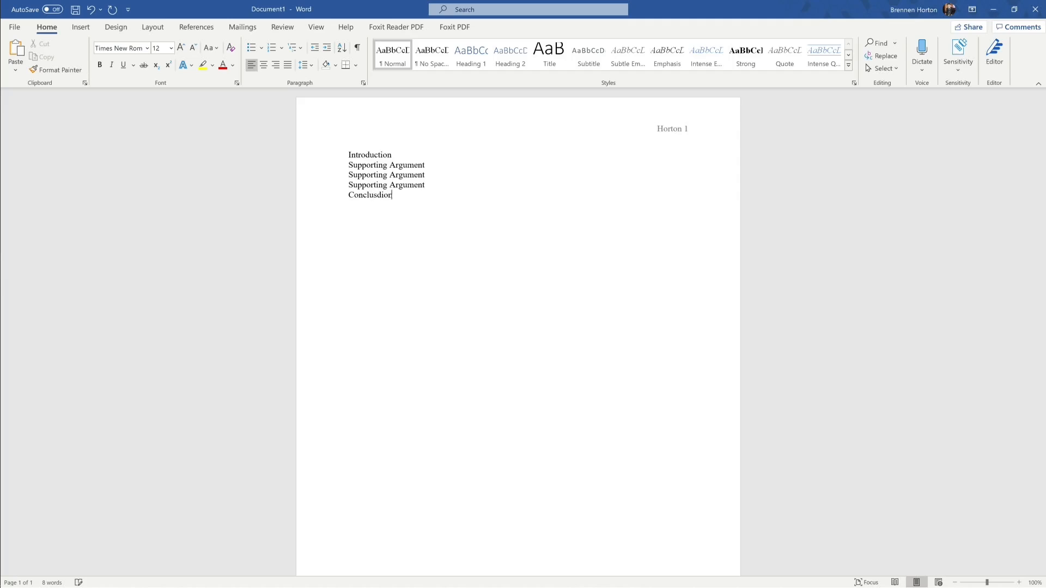
pyautogui.press('BackSpace')
pyautogui.press('BackSpace')
pyautogui.press('BackSpace')
pyautogui.press('BackSpace')
pyautogui.write('ion')
pyautogui.write('and Thesis')
# Step: Insert 'Title Page' as a new first line above Introduction and Thesis
pyautogui.click(349, 155)
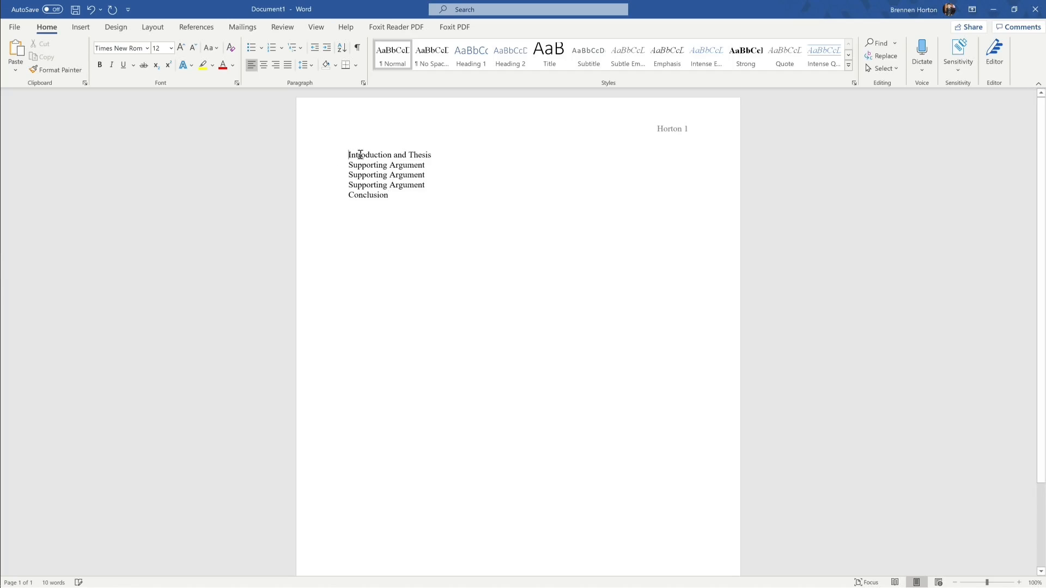
pyautogui.press('Return')
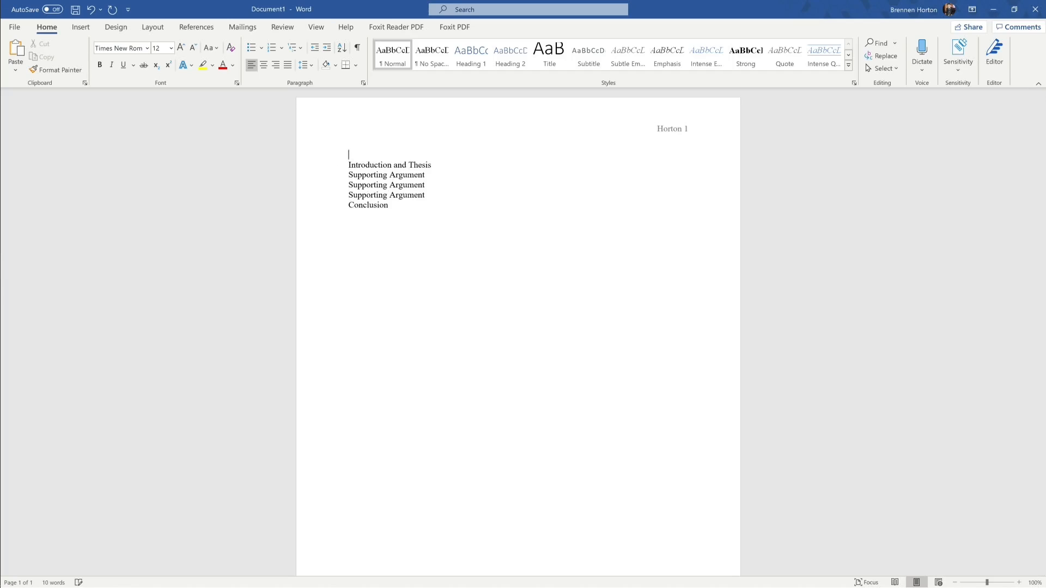
pyautogui.write('Title Page')
# Step: Add 'Notes' and 'Works Cited/References' as the final two lines after Conclusion
pyautogui.click(385, 205)
pyautogui.press('Return')
pyautogui.write('Nibl')
pyautogui.press('BackSpace')
pyautogui.press('BackSpace')
pyautogui.write('otes')
pyautogui.press('Return')
pyautogui.write('Works Cited')
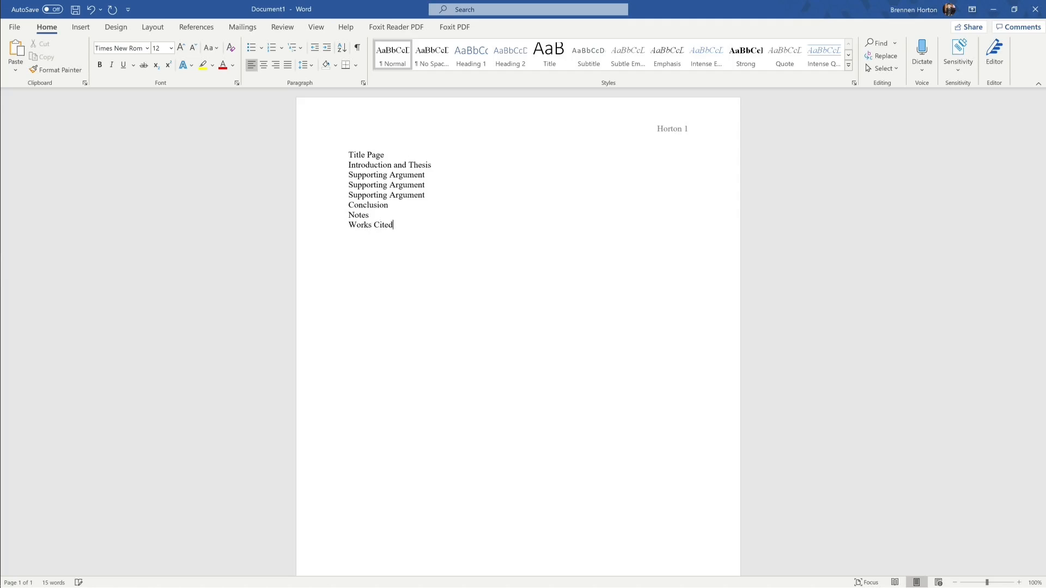
pyautogui.write('/References')
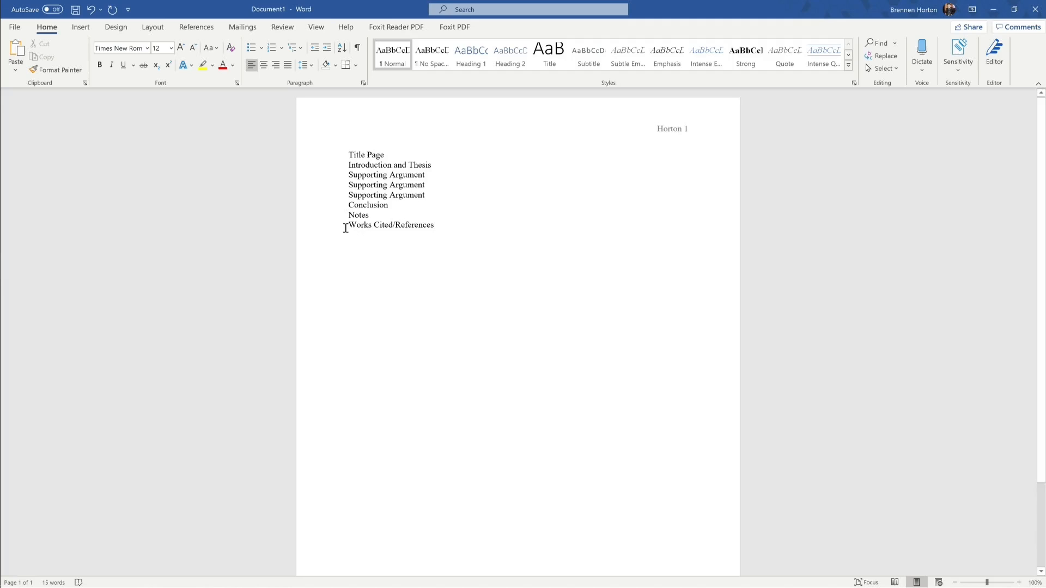
pyautogui.moveTo(347, 225); pyautogui.dragTo(394, 227)
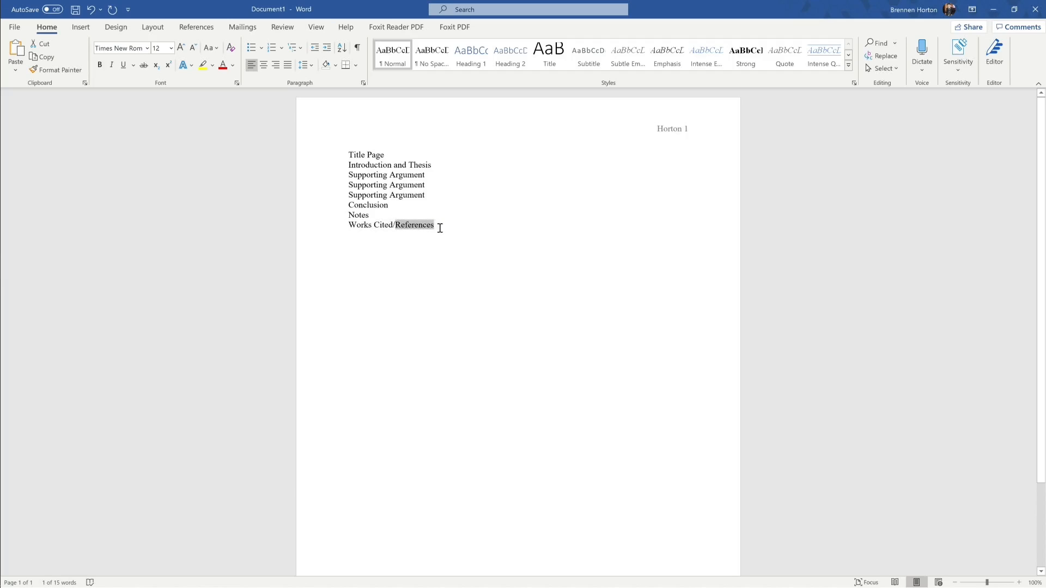
pyautogui.click(440, 228)
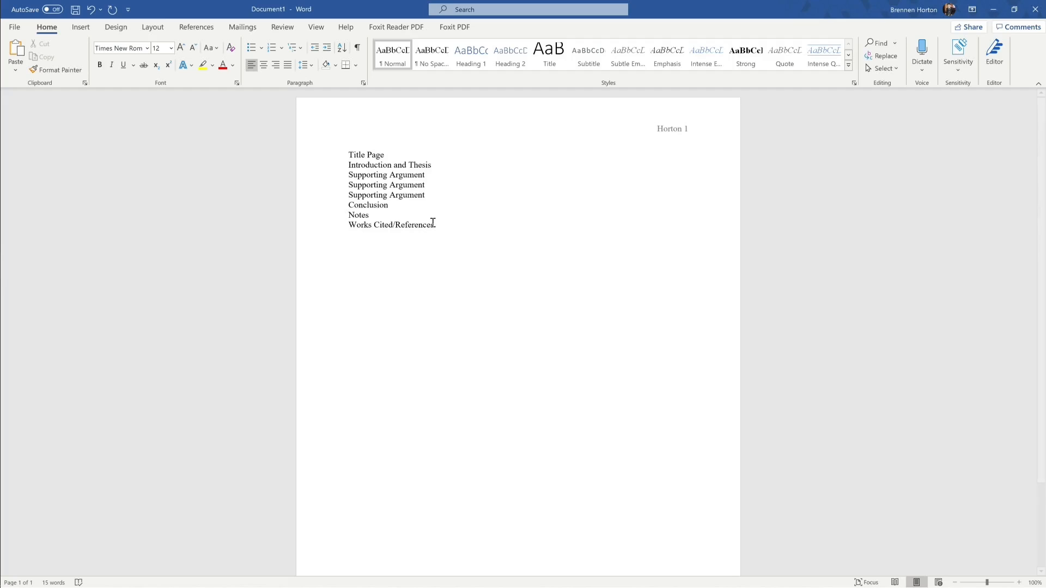
# Step: Launch Chrome, search 'citation machine' and start a new APA citation on citationmachine.net
pyautogui.press('super')
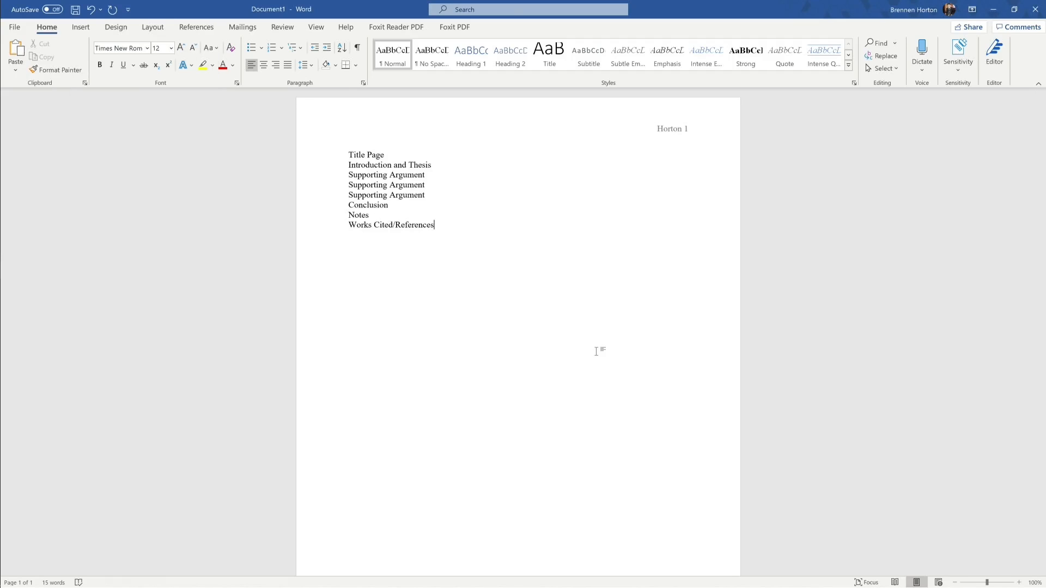
pyautogui.press('super')
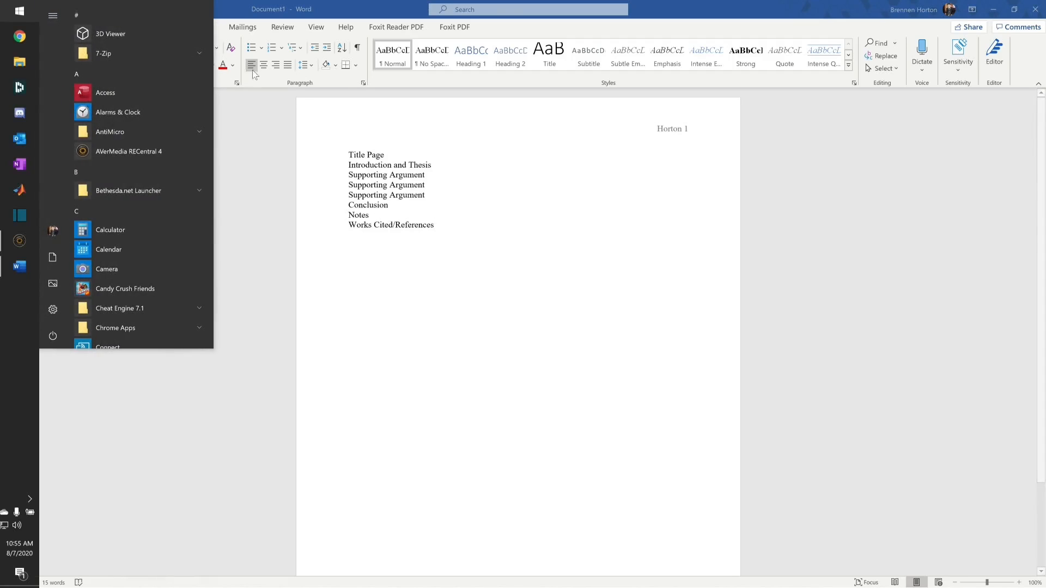
pyautogui.click(19, 36)
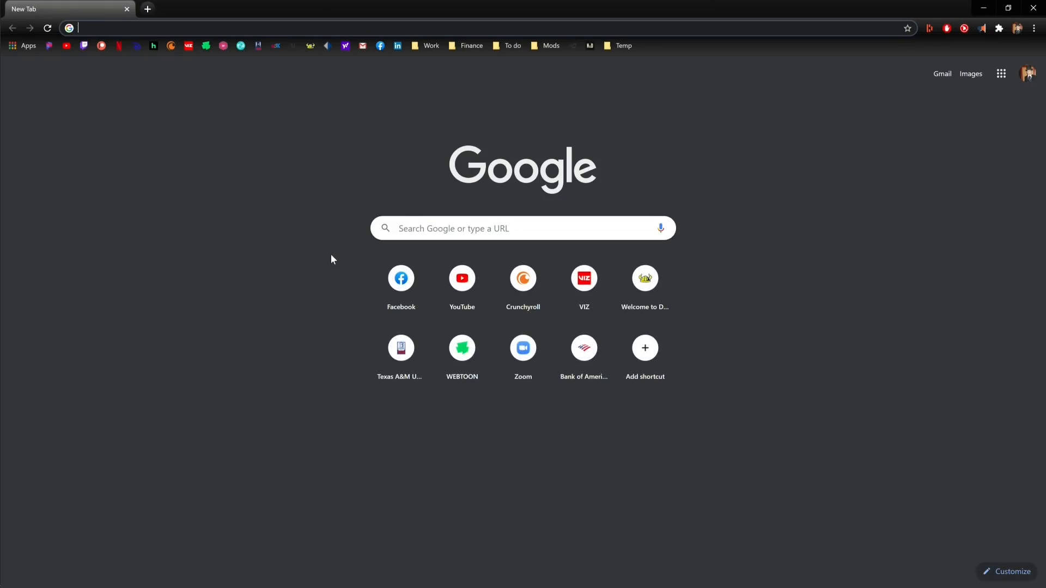
pyautogui.write('citation machine')
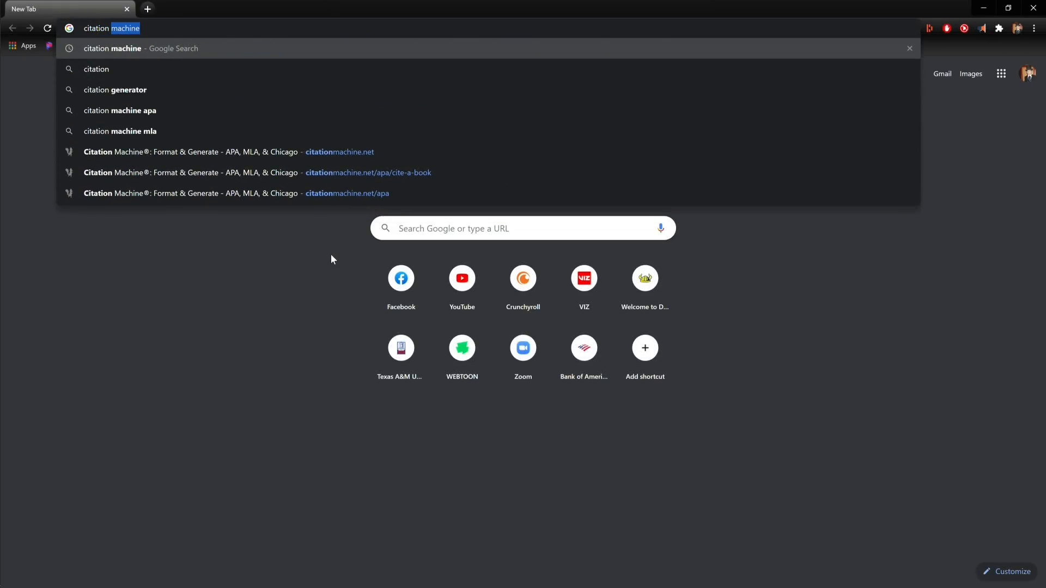
pyautogui.press('Return')
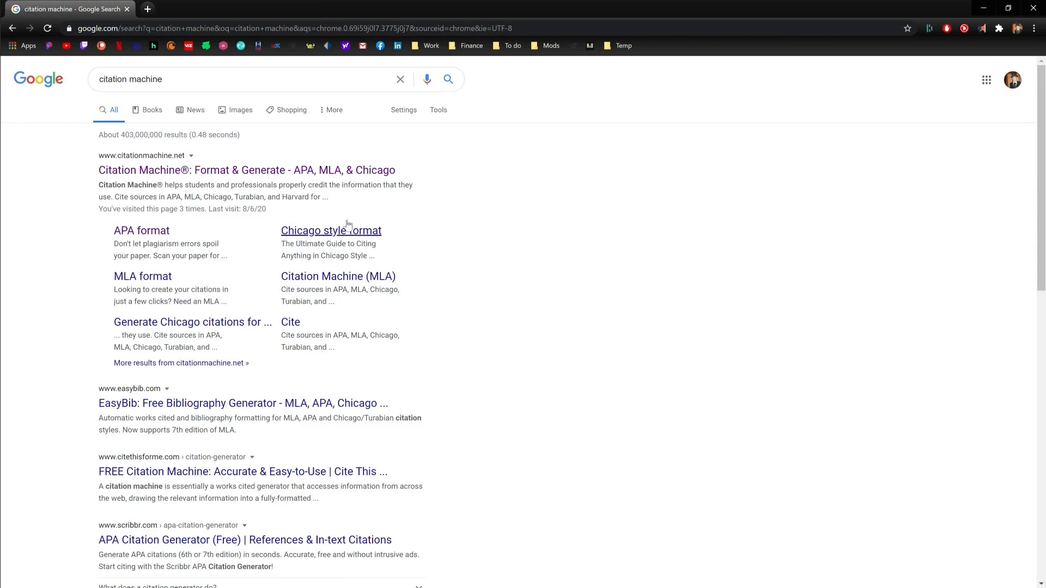
pyautogui.click(376, 173)
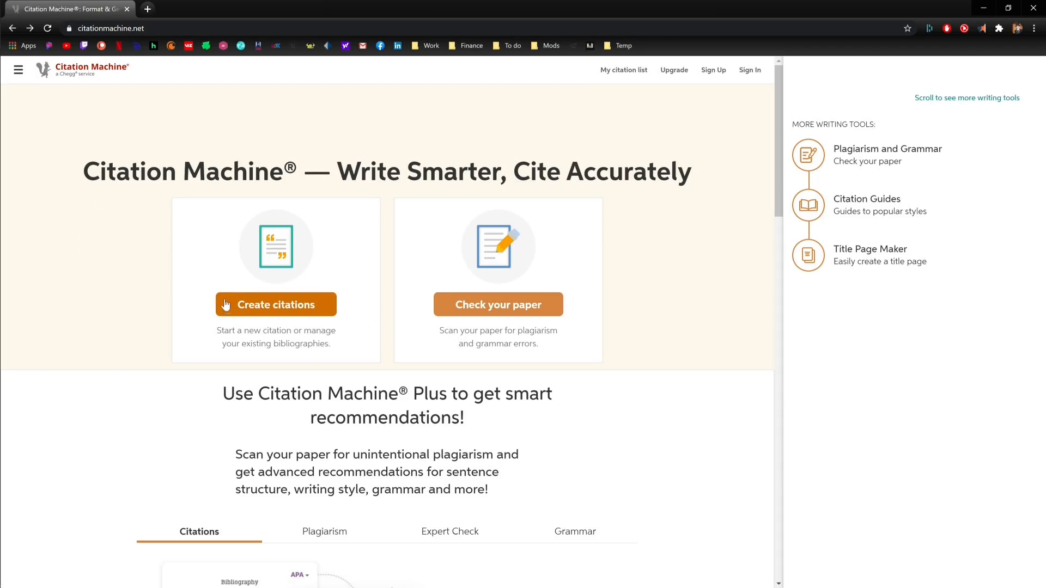
pyautogui.click(266, 311)
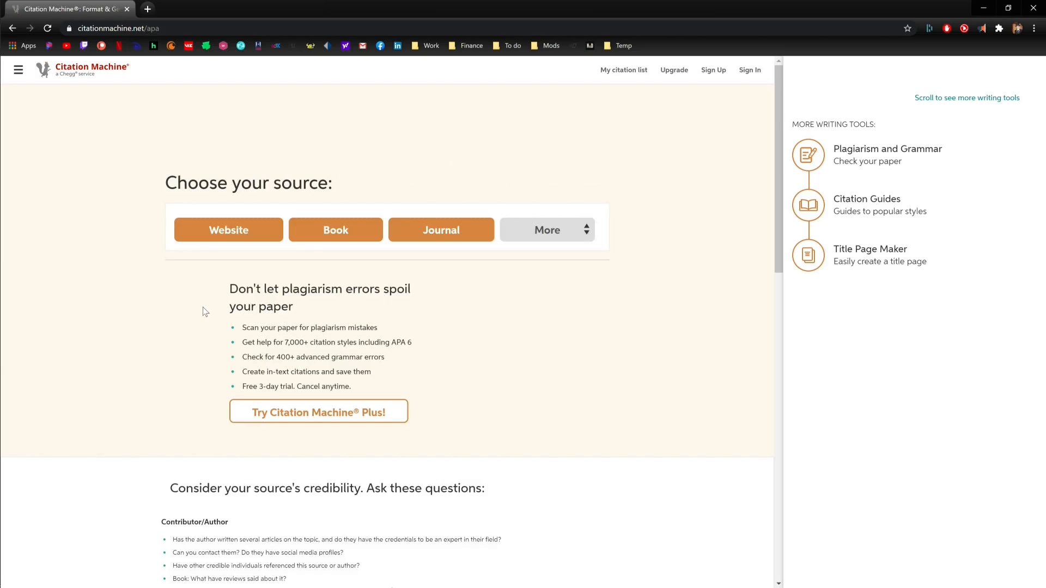
# Step: Choose Book as the source type and search for 'University Calculus Early Transcendentals'
pyautogui.click(336, 232)
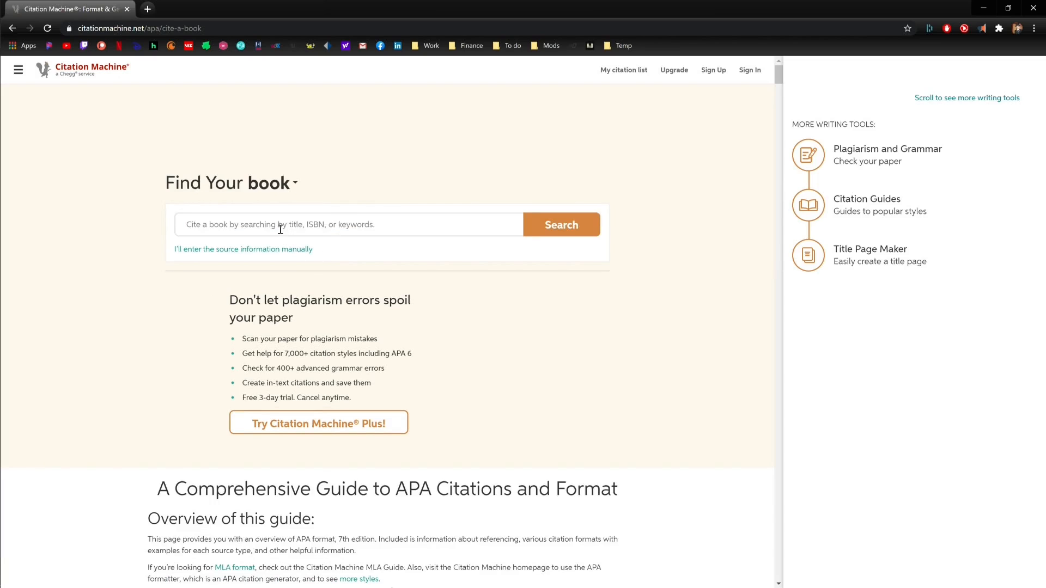
pyautogui.click(280, 230)
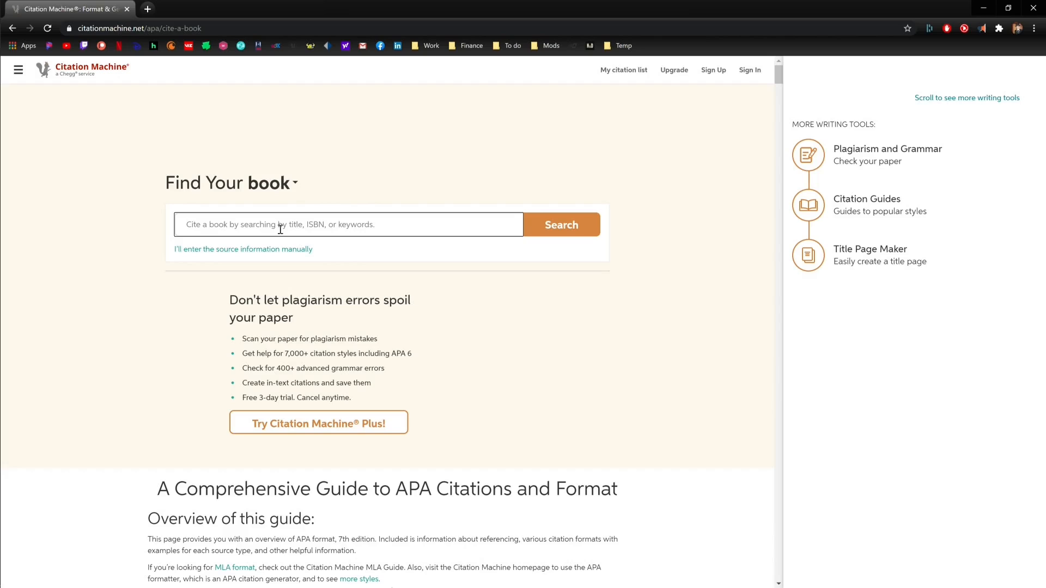
pyautogui.write('Unive')
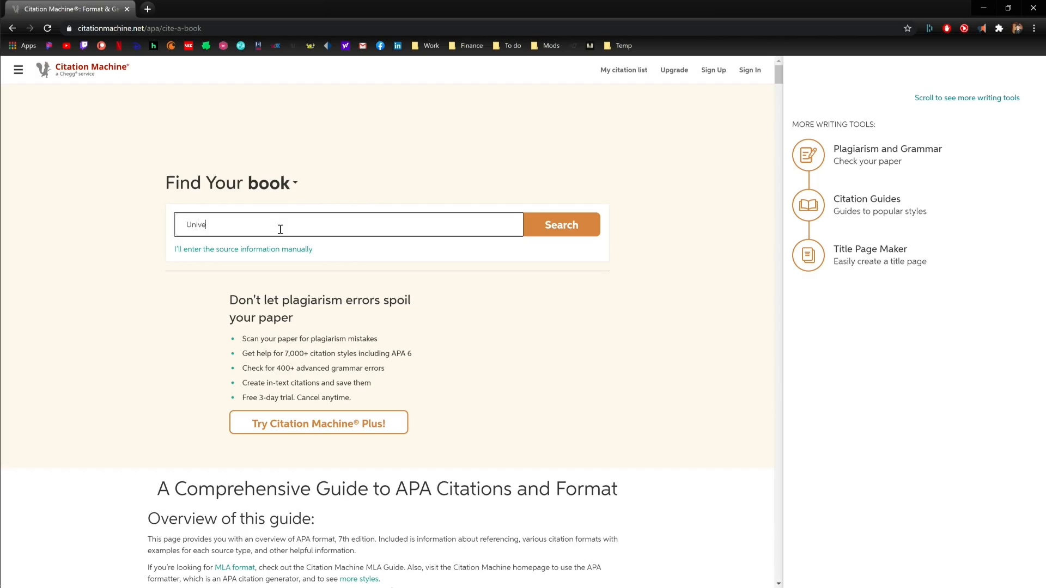
pyautogui.write('rsity Calculus Early Transcendentals')
pyautogui.click(567, 216)
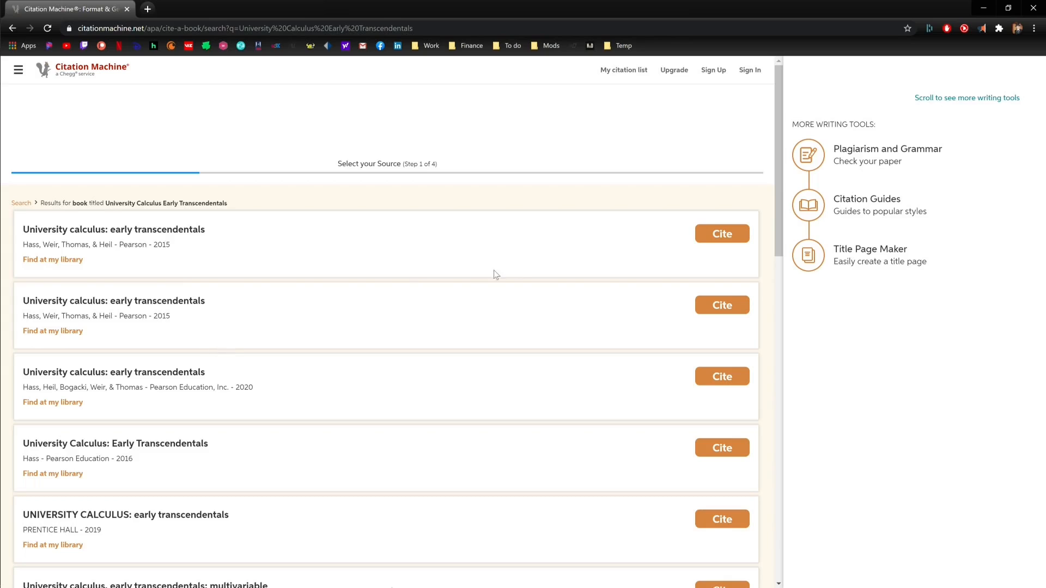
# Step: Cite the first matching result and complete the APA citation for the Pearson 2015 textbook
pyautogui.click(740, 236)
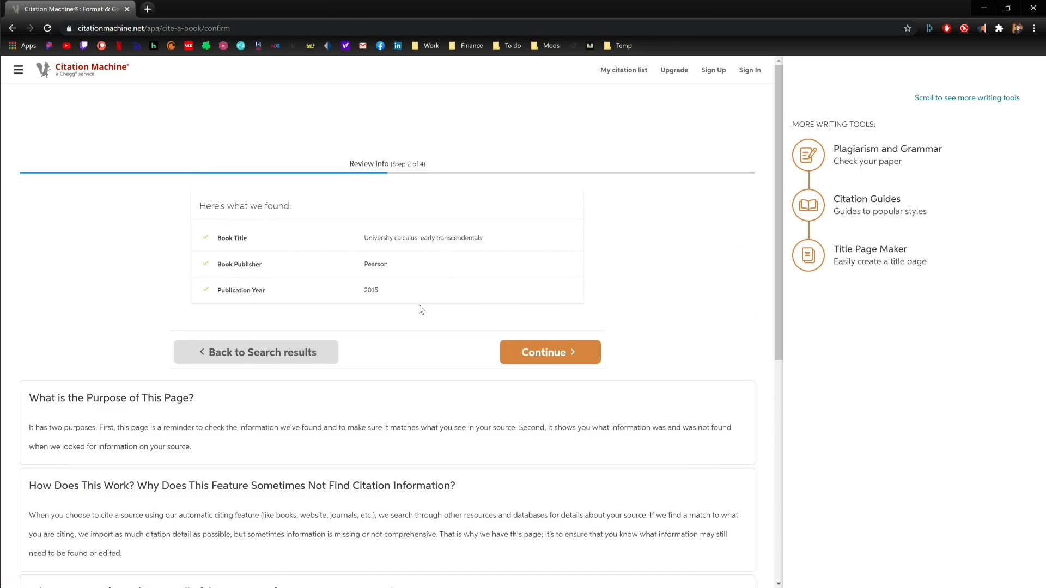
pyautogui.click(595, 349)
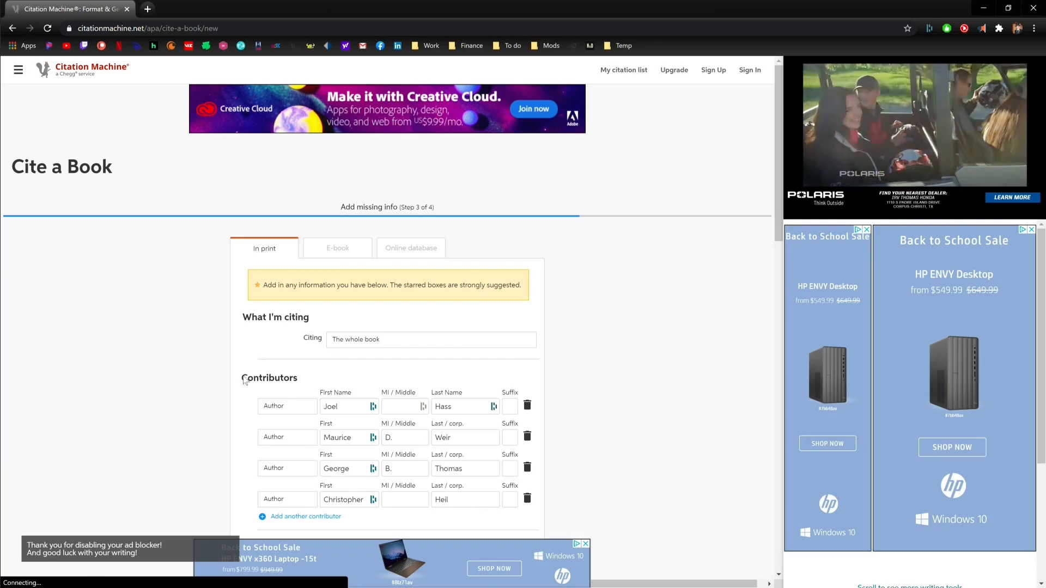
pyautogui.scroll(-1, 608, 343)
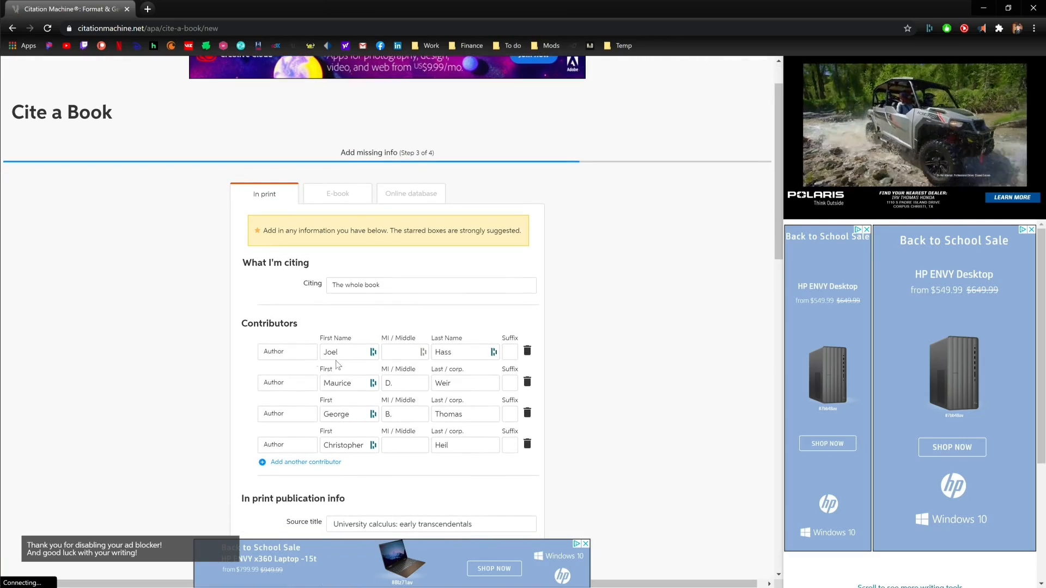
pyautogui.scroll(-1, 218, 275)
pyautogui.scroll(-1, 229, 243)
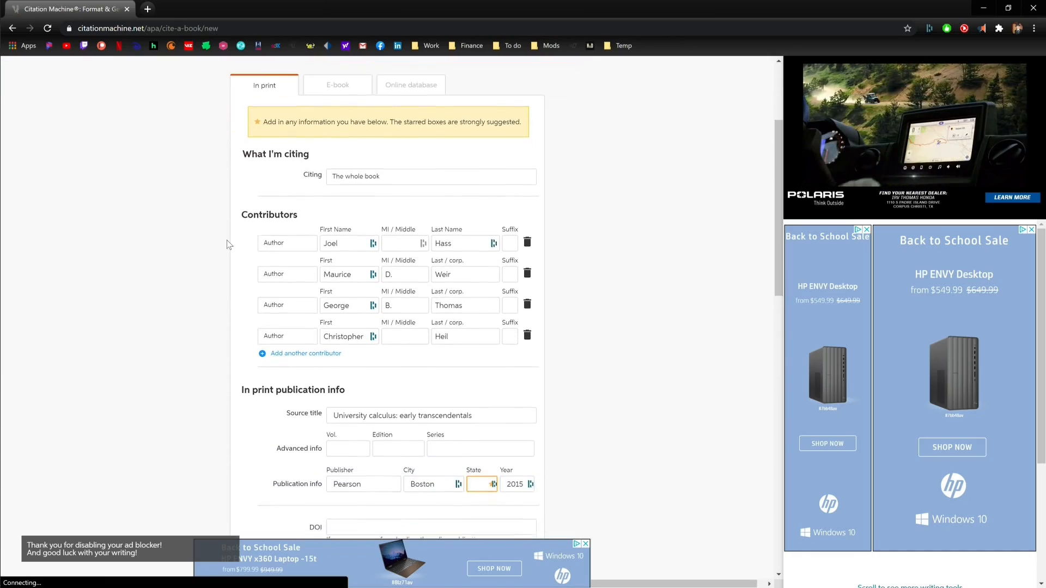
pyautogui.scroll(-3, 208, 221)
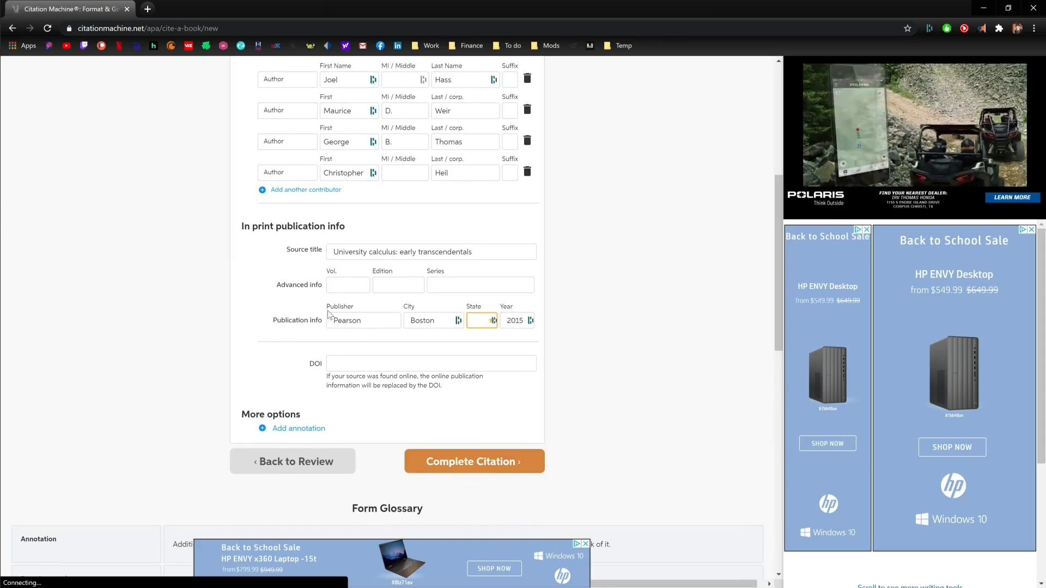
pyautogui.click(500, 465)
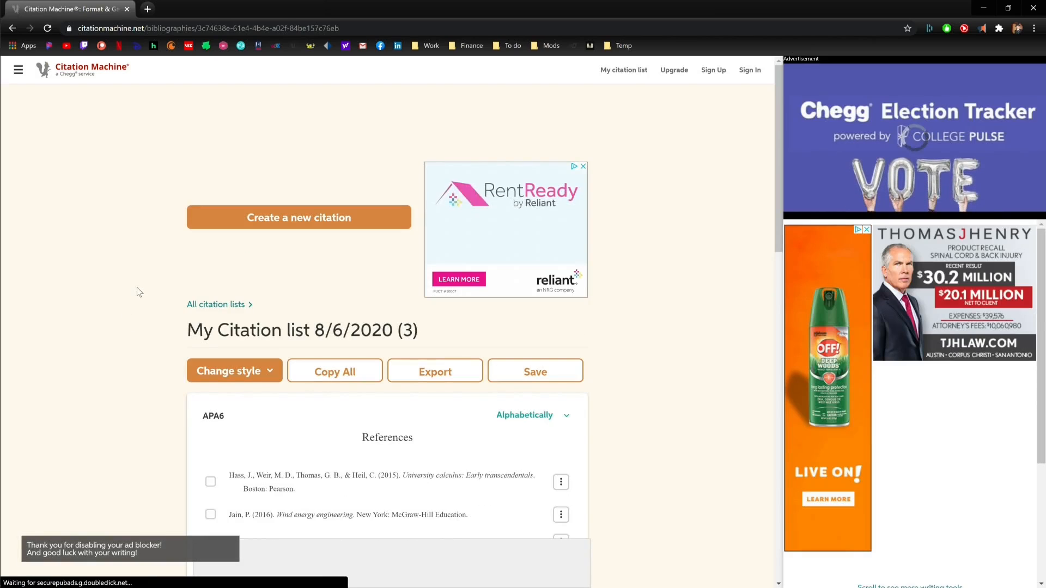
# Step: Copy the new citation, dismiss the popup and return to Word
pyautogui.moveTo(276, 480)
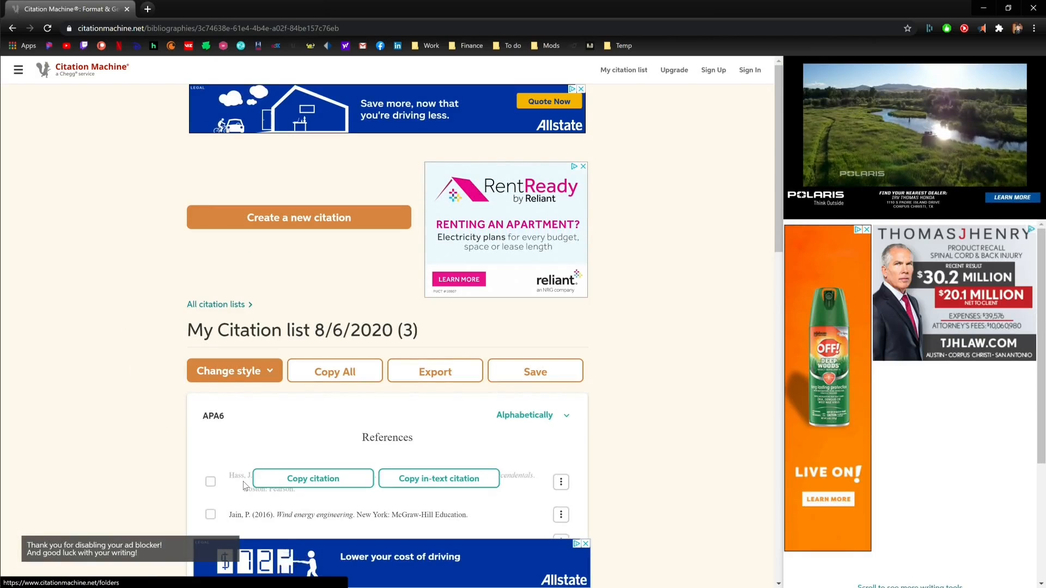
pyautogui.click(290, 479)
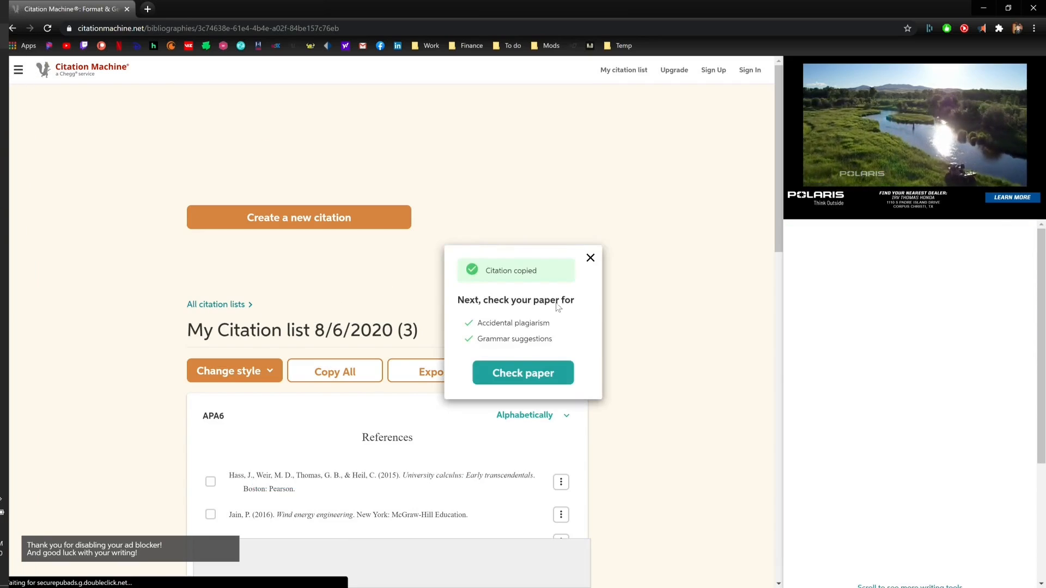
pyautogui.click(590, 259)
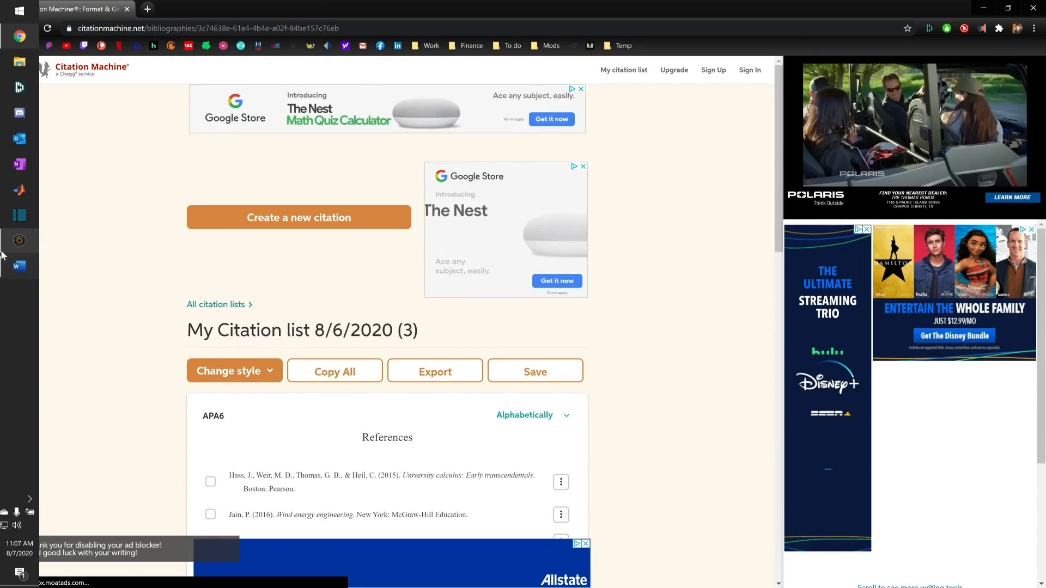
pyautogui.click(9, 265)
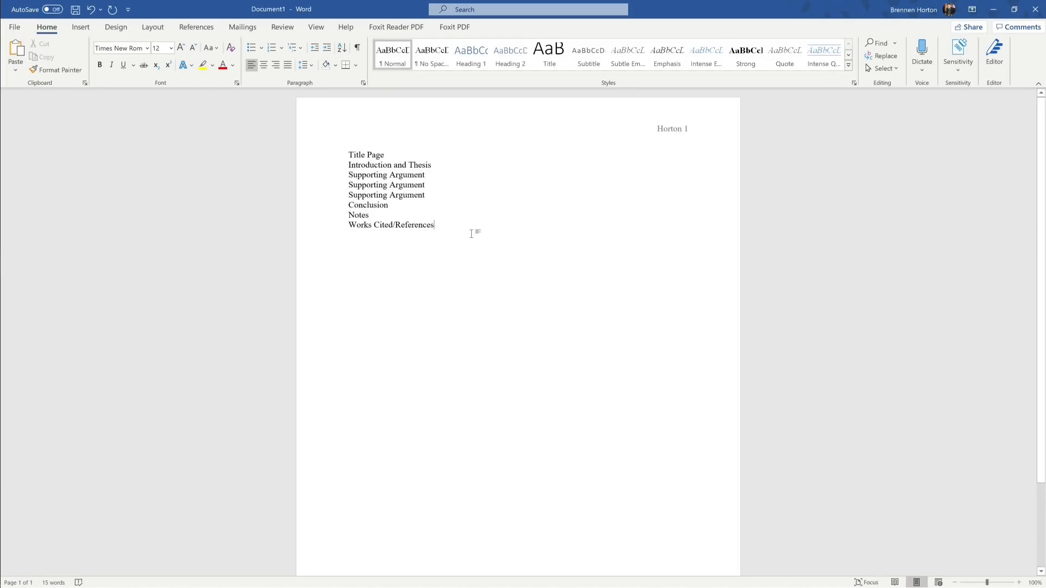
# Step: Paste the citation below Works Cited/References, then close Document1 without saving
pyautogui.press('Return')
pyautogui.press('Return')
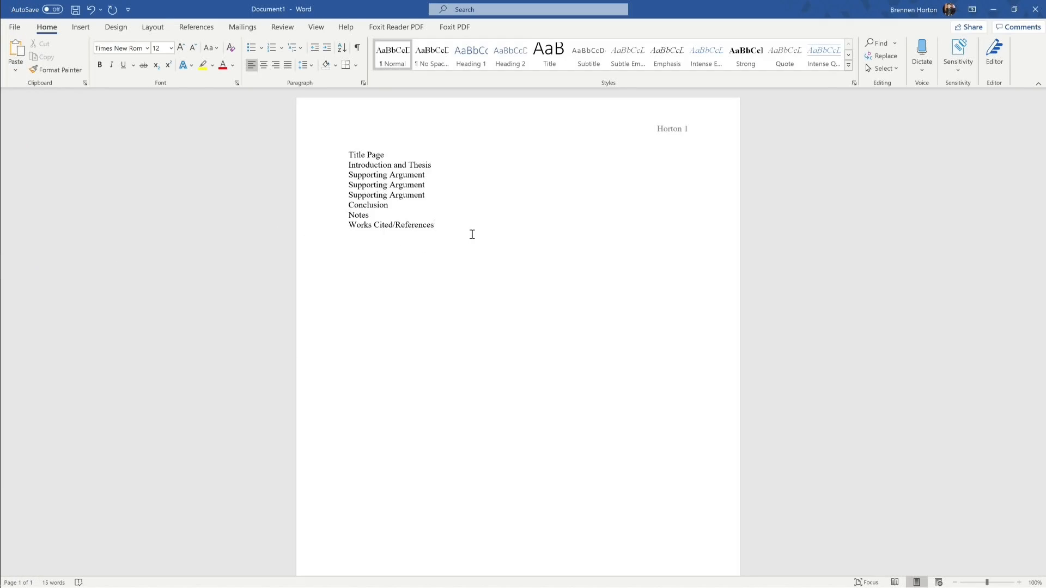
pyautogui.hotkey('ctrl', 'v')
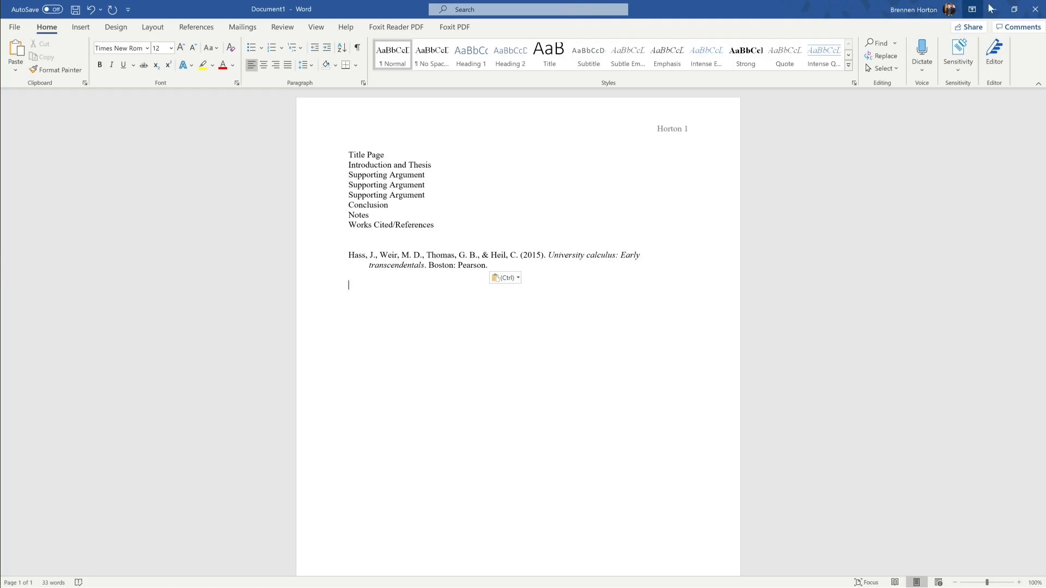
pyautogui.click(1035, 8)
pyautogui.click(581, 366)
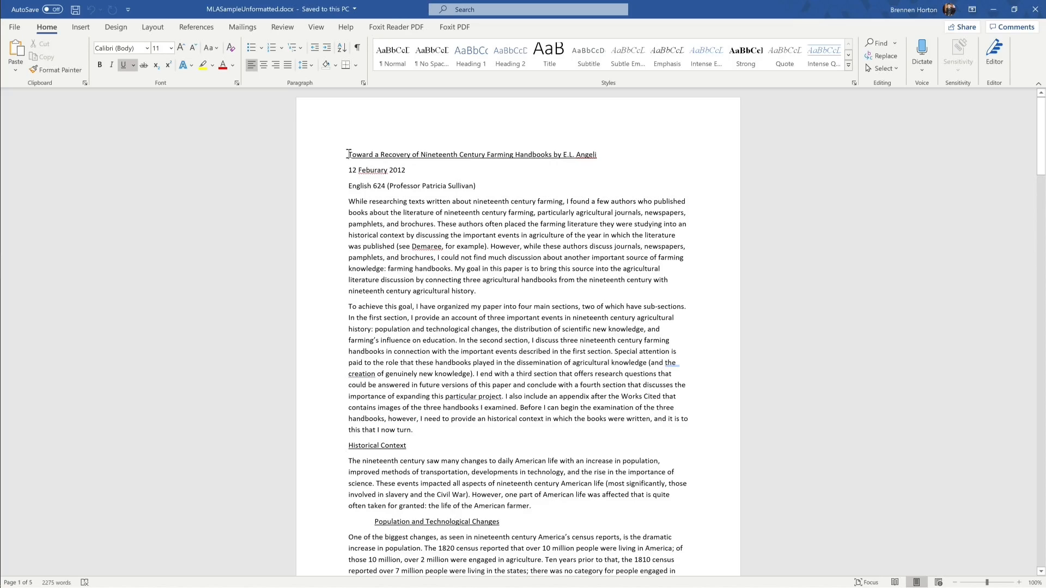
pyautogui.moveTo(348, 154); pyautogui.dragTo(484, 224)
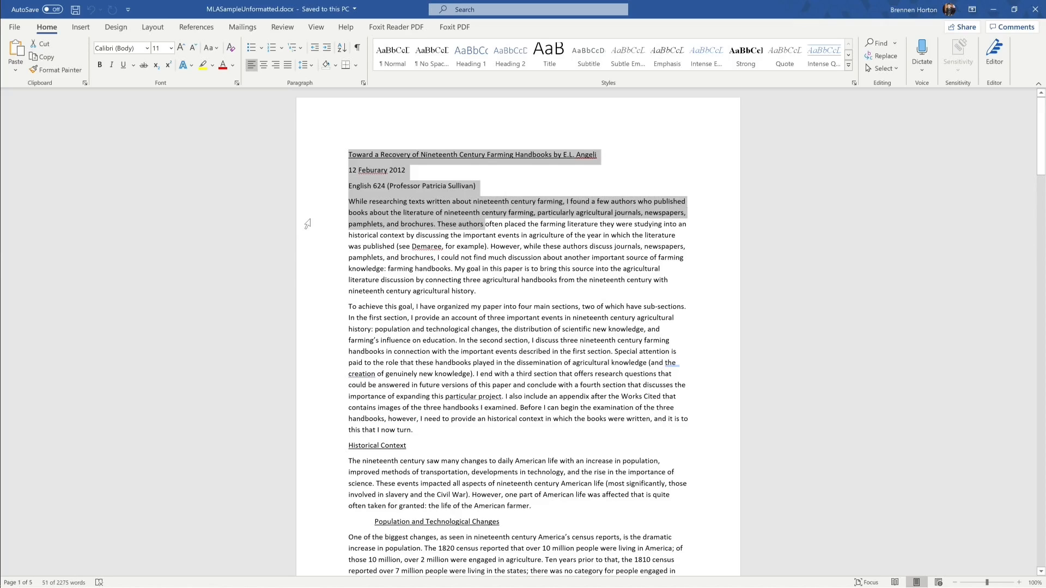
pyautogui.hotkey('ctrl', 'a')
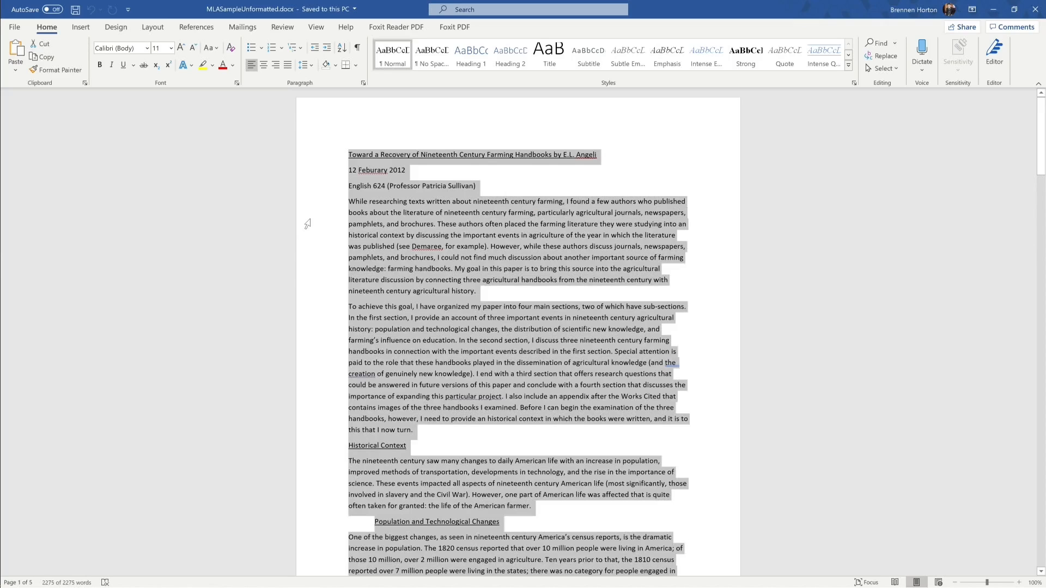
pyautogui.click(147, 48)
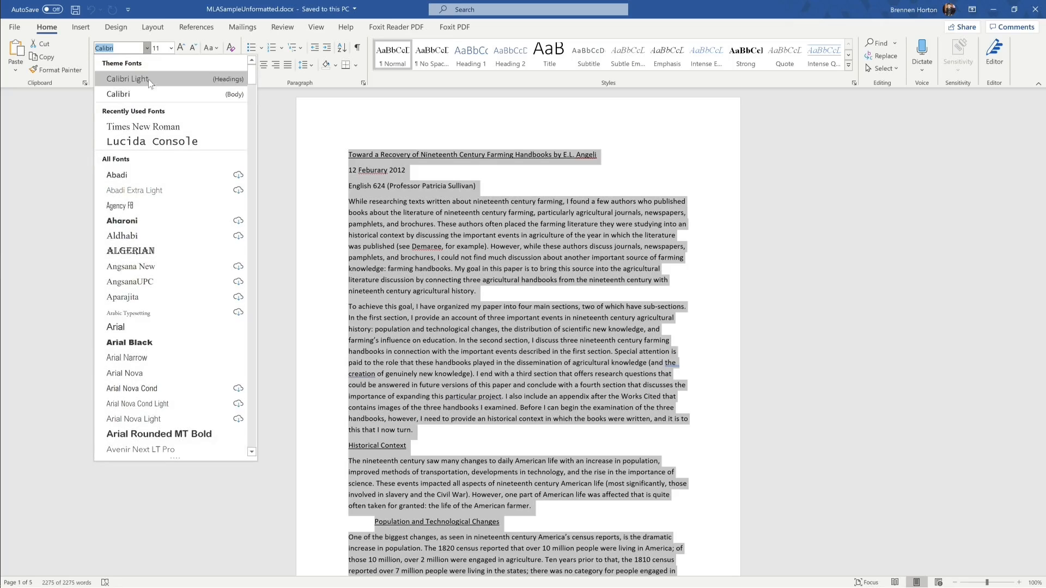
pyautogui.click(146, 125)
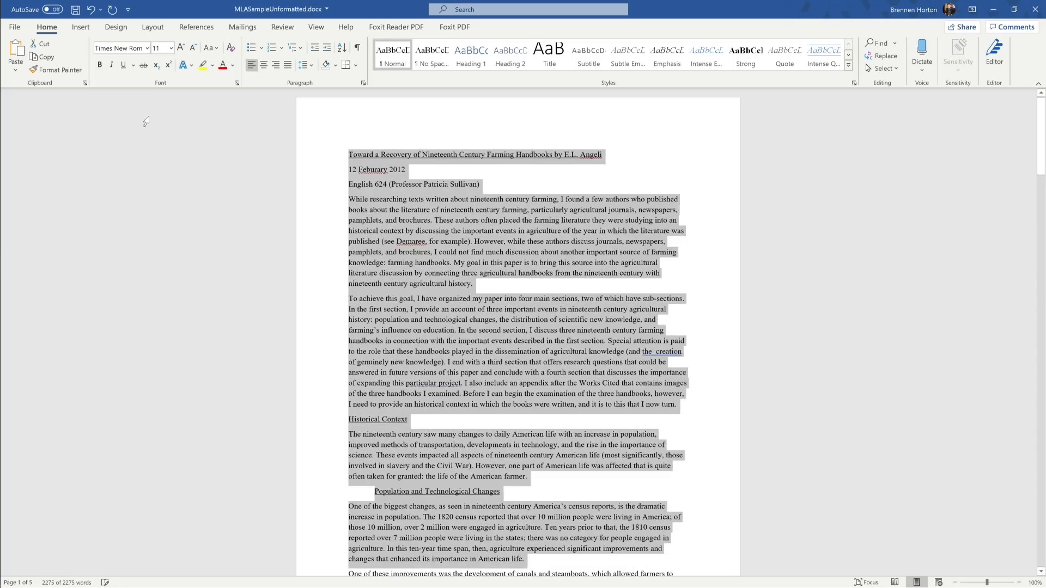
pyautogui.click(172, 47)
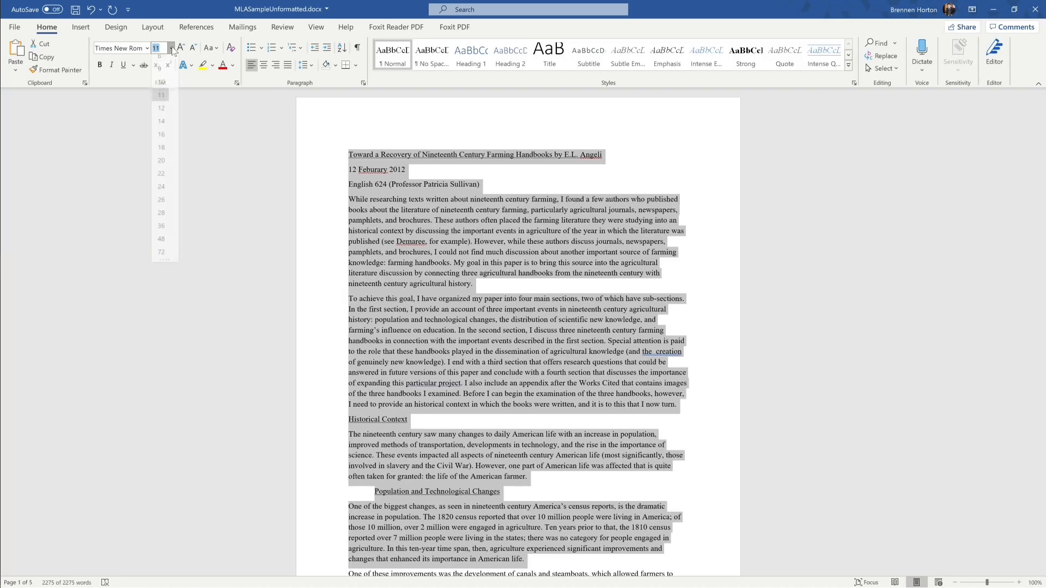
pyautogui.click(161, 117)
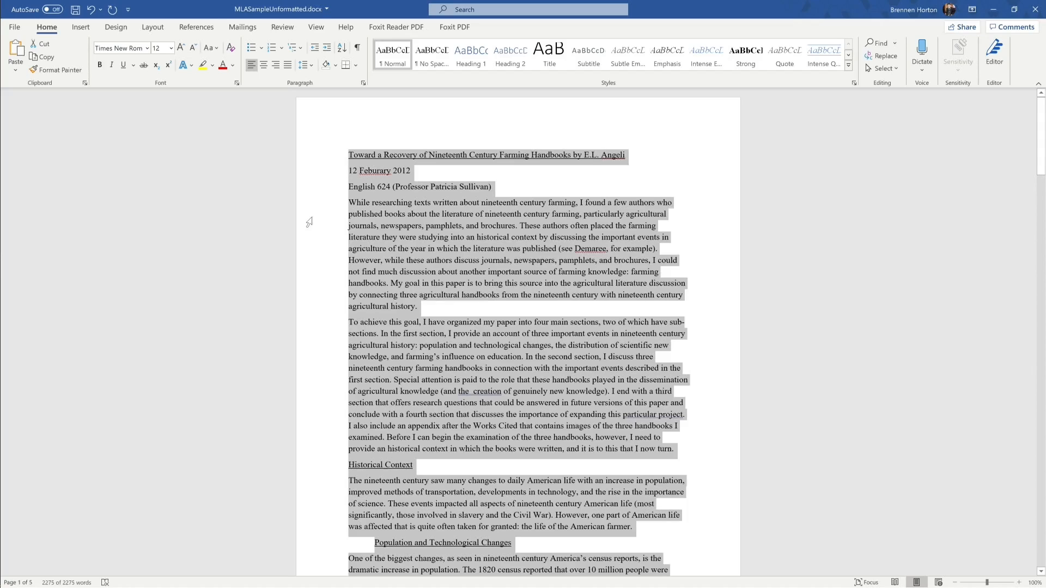
# Step: Double-space the text and set spacing after paragraphs to 0 pt
pyautogui.click(305, 66)
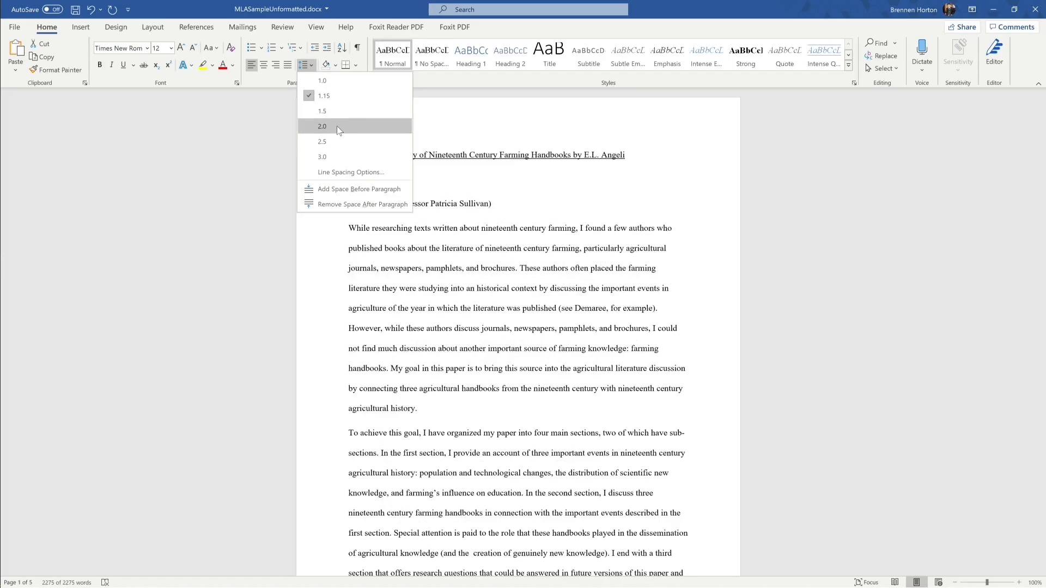
pyautogui.click(337, 126)
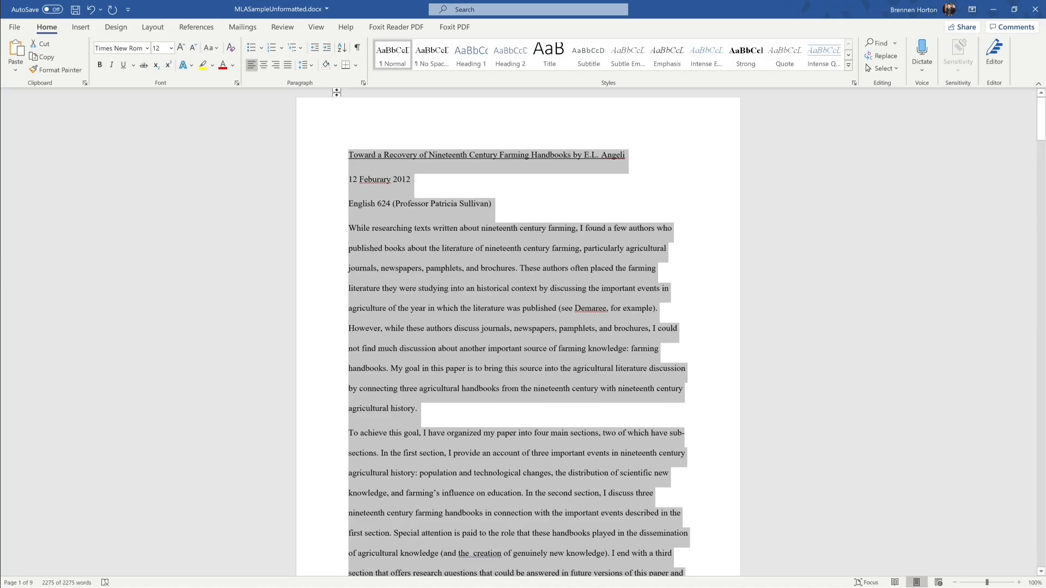
pyautogui.click(362, 83)
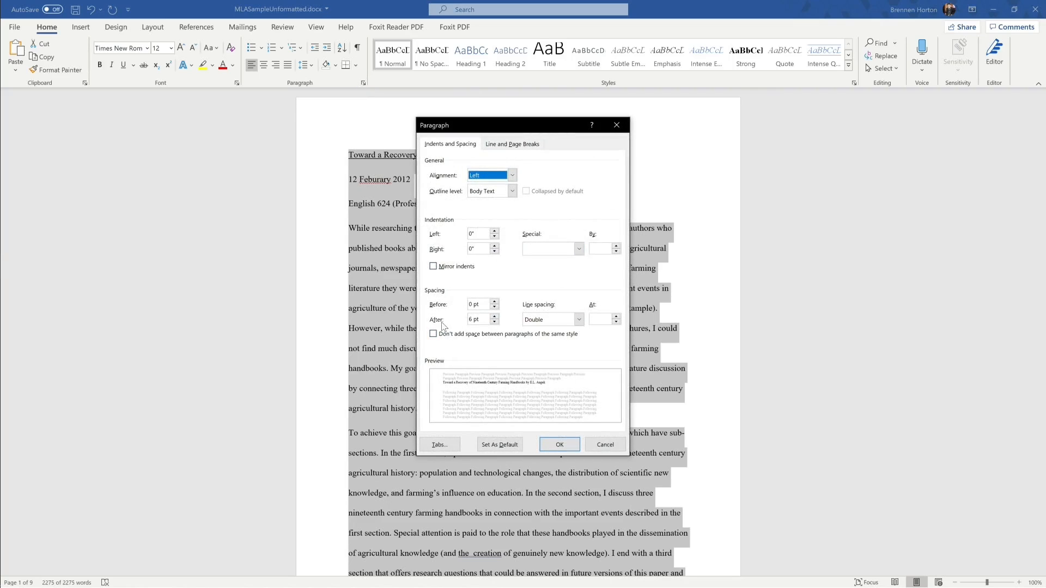
pyautogui.click(496, 323)
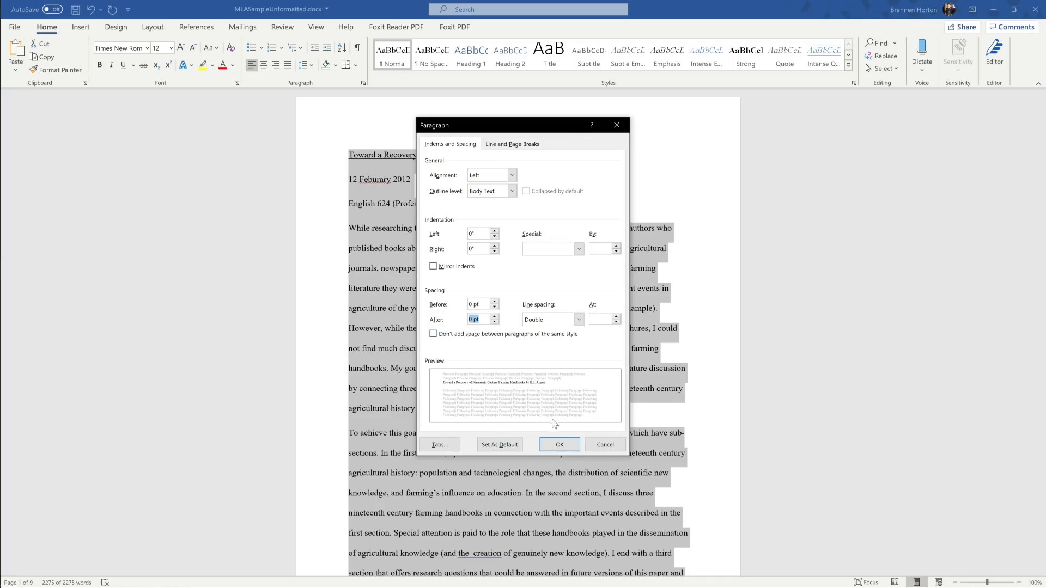
pyautogui.click(559, 445)
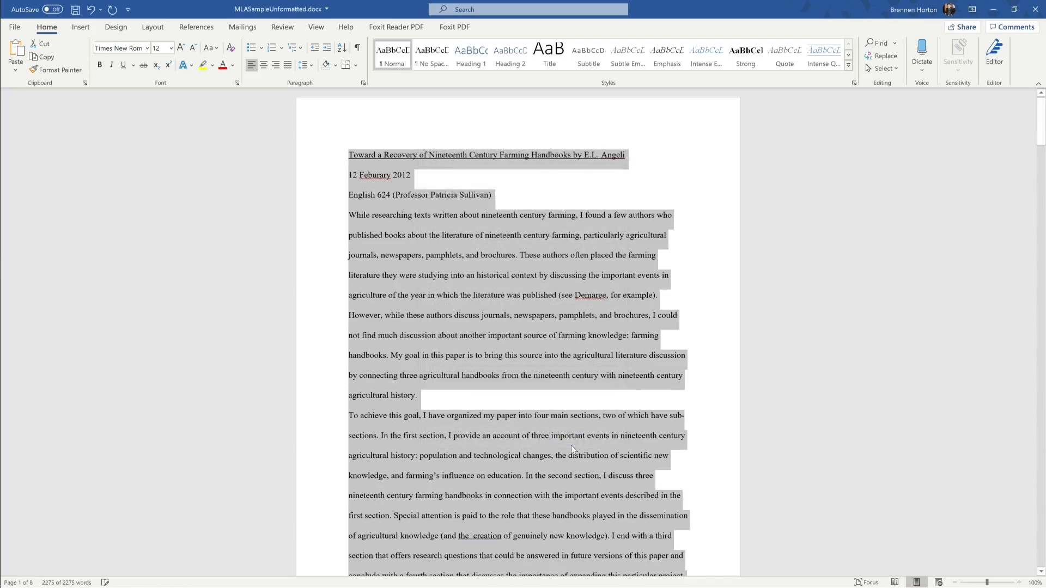
pyautogui.click(435, 398)
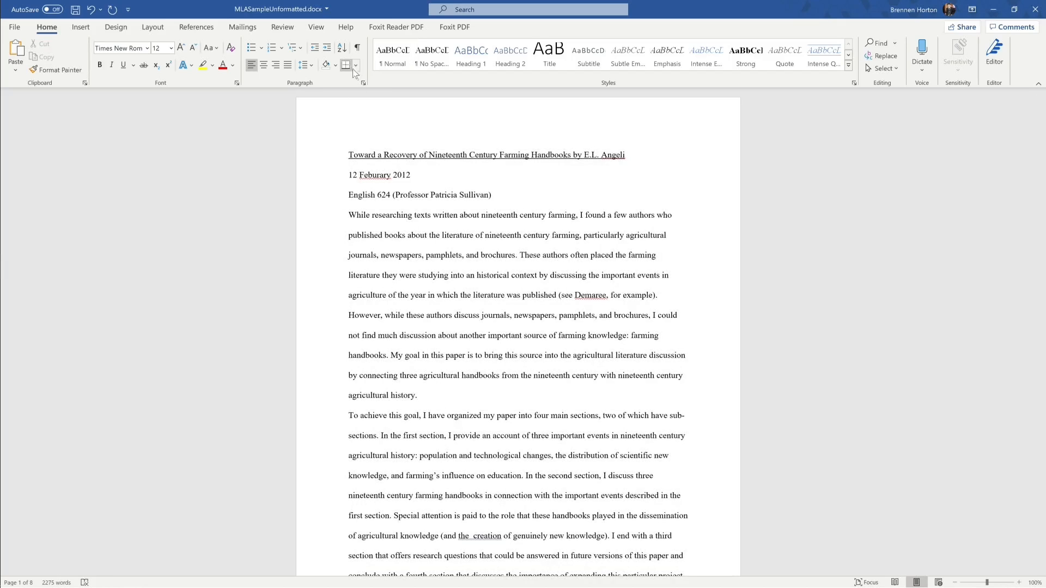
# Step: Select the entire paper and reapply 0 pt spacing after in the Paragraph settings
pyautogui.hotkey('ctrl', 'a')
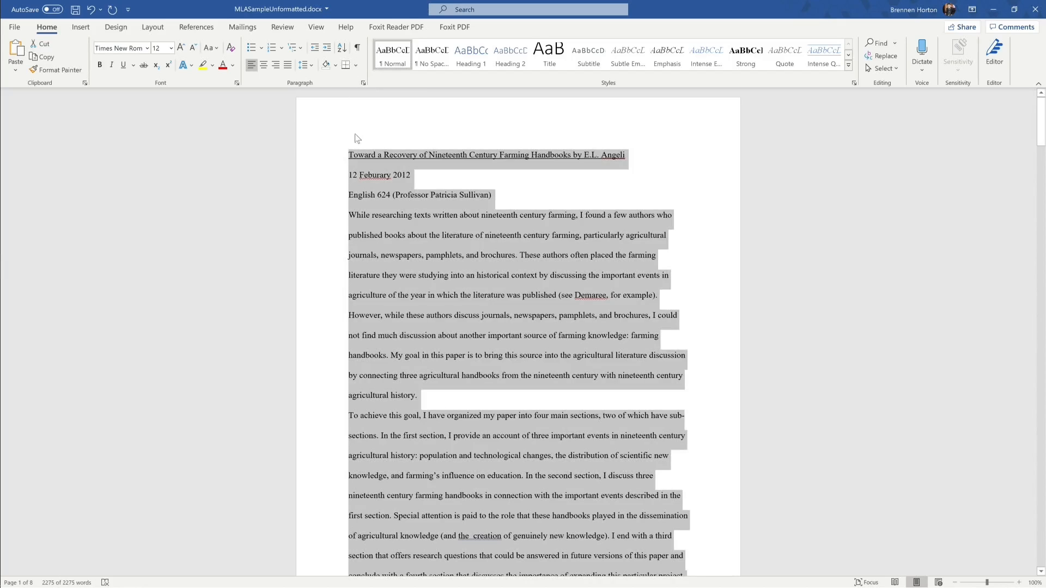
pyautogui.click(362, 84)
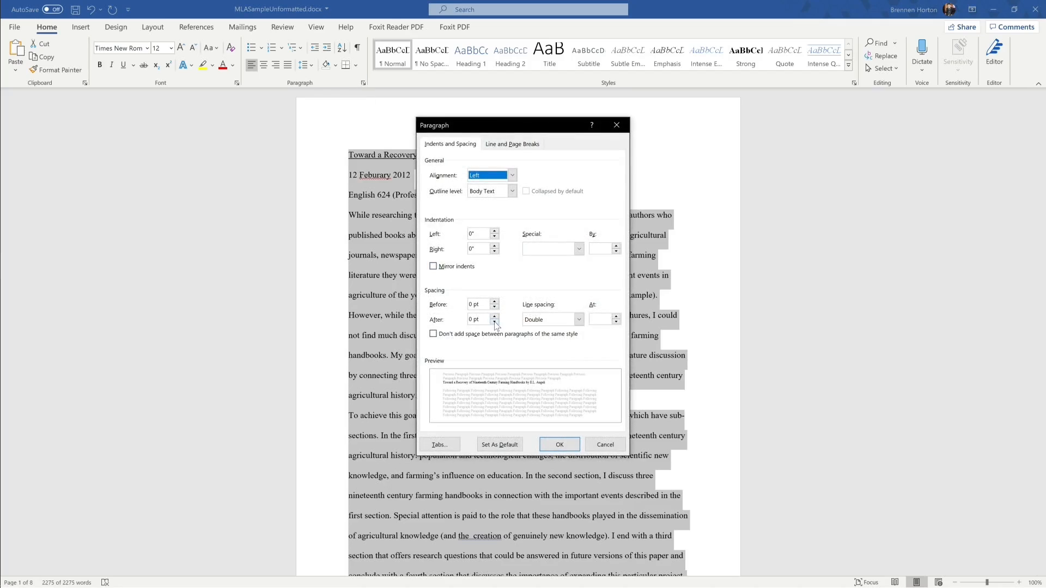
pyautogui.click(495, 318)
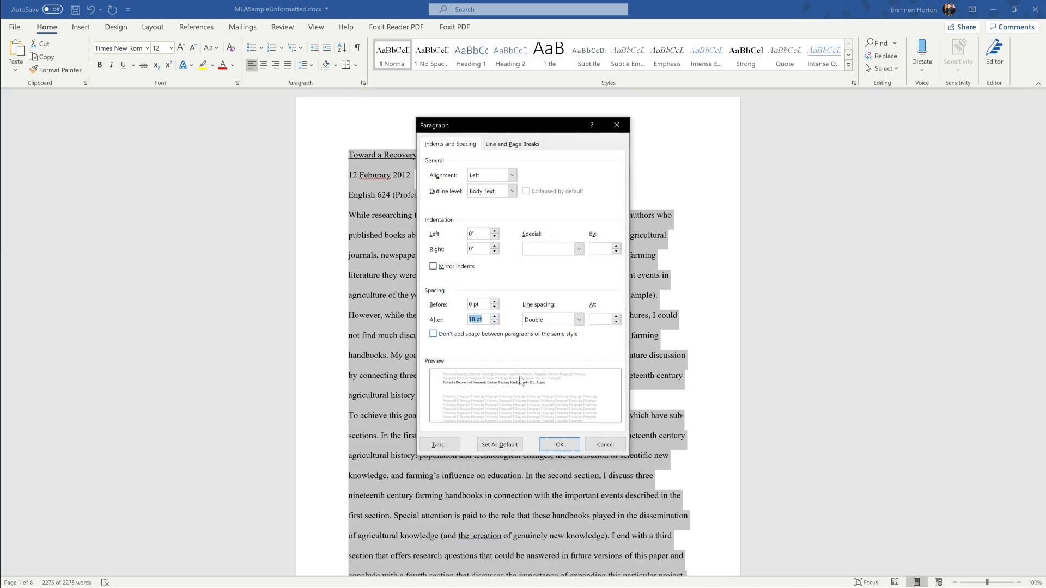
pyautogui.click(559, 444)
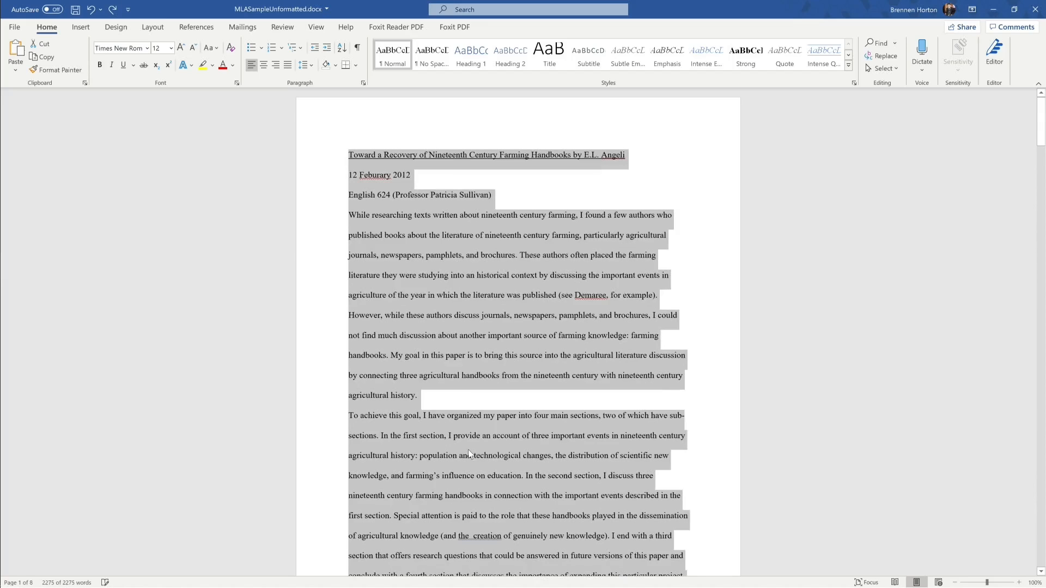
# Step: Delete 'by' from the title line and move the author's name onto its own line
pyautogui.click(439, 401)
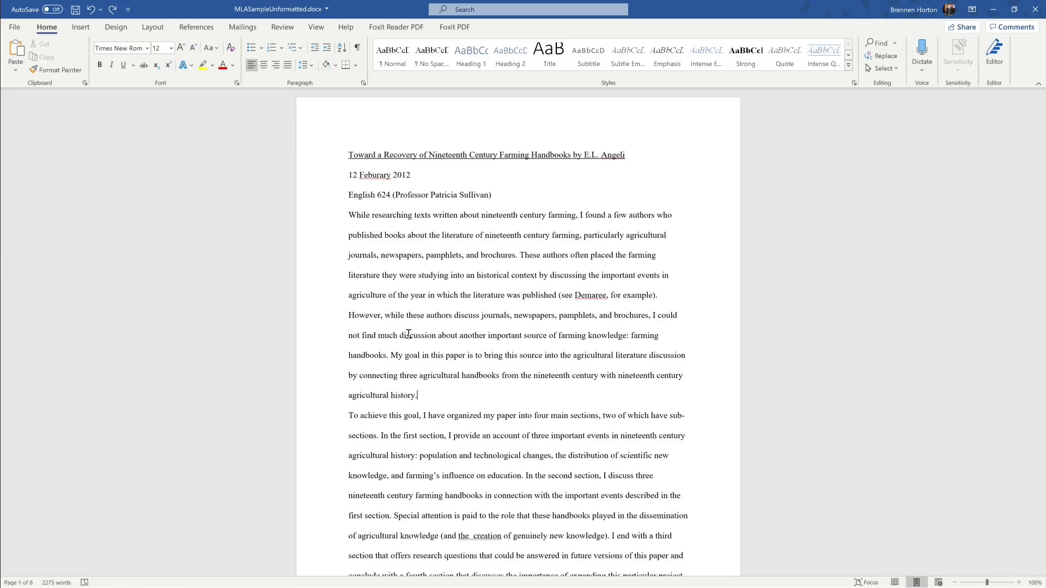
pyautogui.click(571, 154)
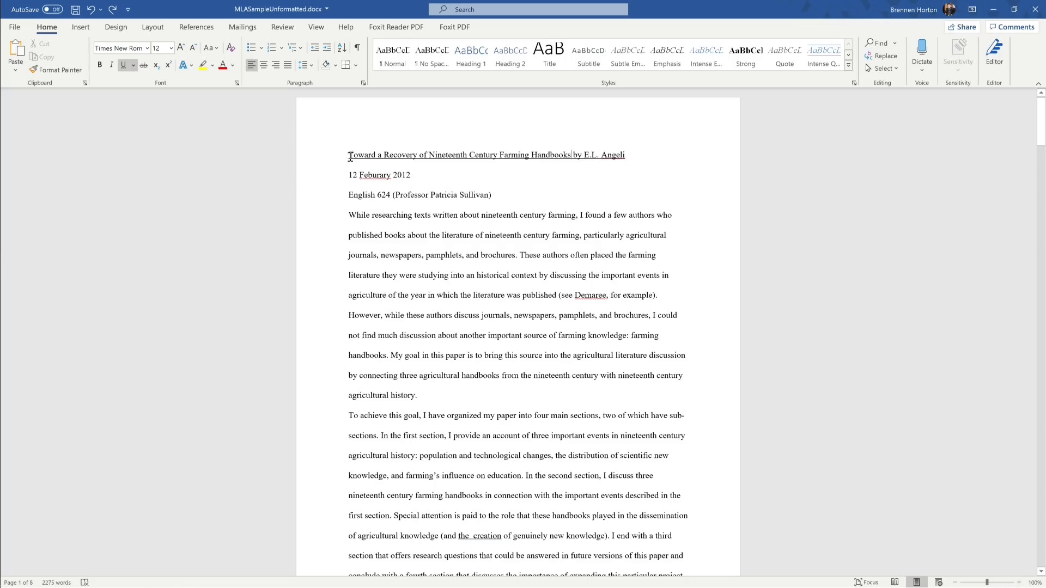
pyautogui.moveTo(349, 154); pyautogui.dragTo(575, 157)
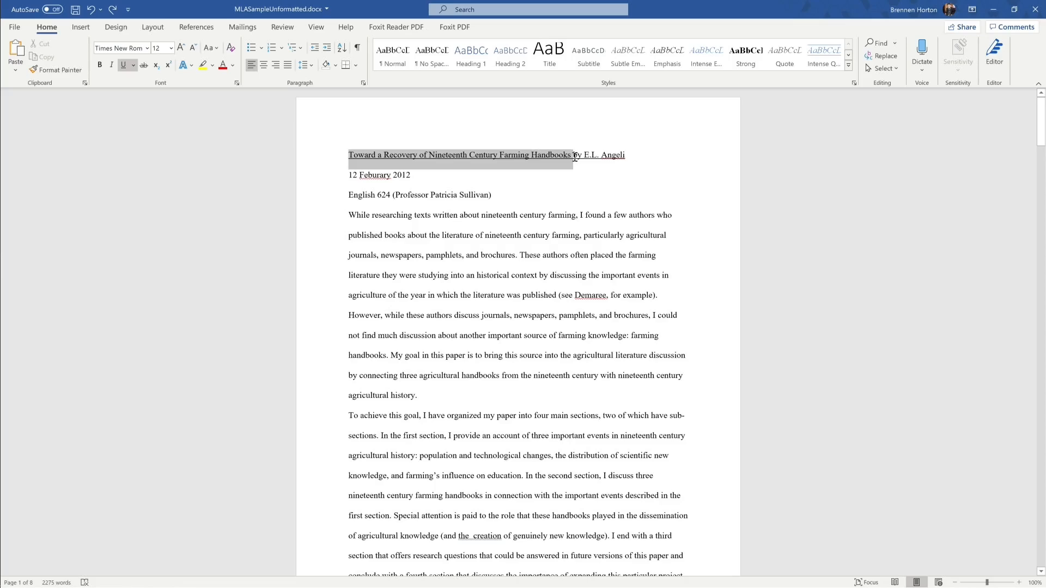
pyautogui.click(681, 149)
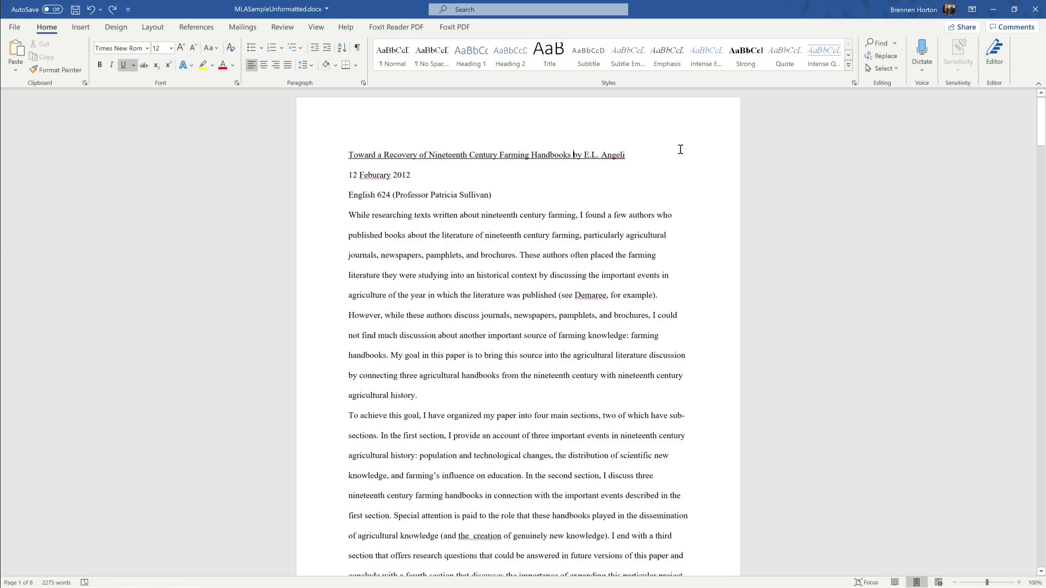
pyautogui.press('BackSpace')
pyautogui.press('BackSpace')
pyautogui.press('BackSpace')
pyautogui.press('Return')
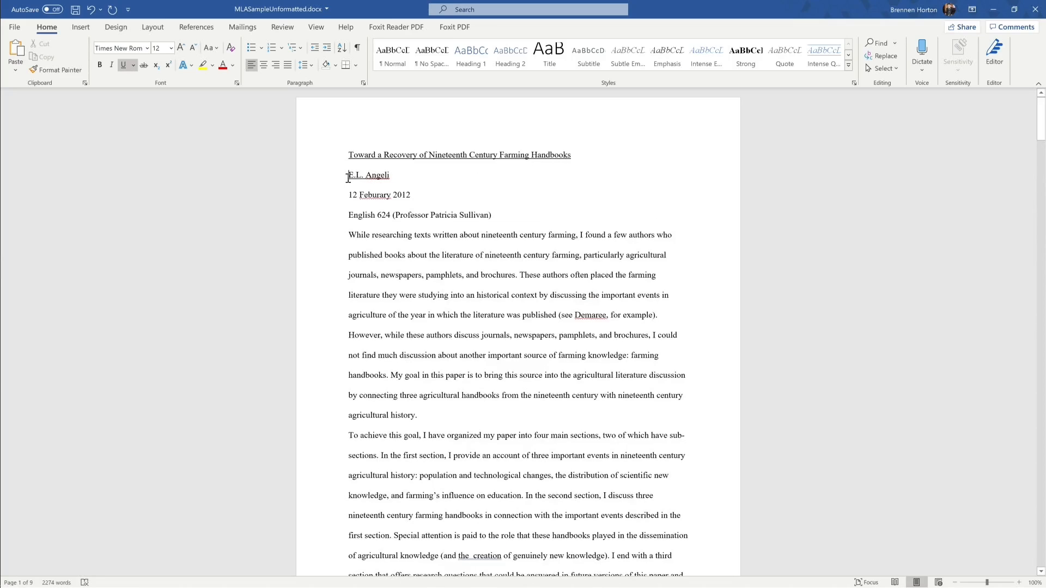
# Step: Select all the text in the paper and remove its underlining
pyautogui.scroll(-10, 355, 199)
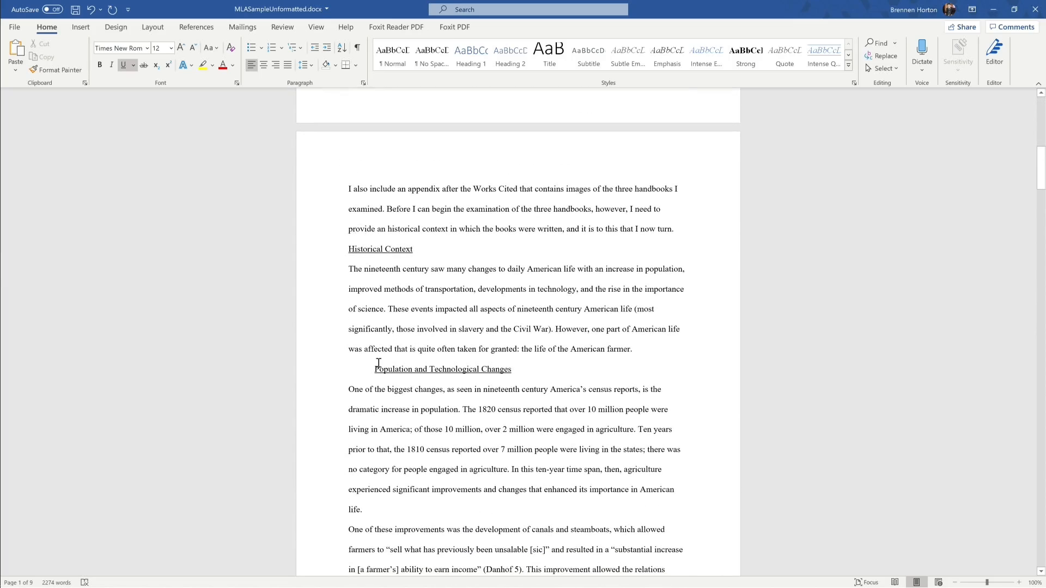
pyautogui.moveTo(381, 369); pyautogui.dragTo(429, 370)
pyautogui.scroll(3, 305, 355)
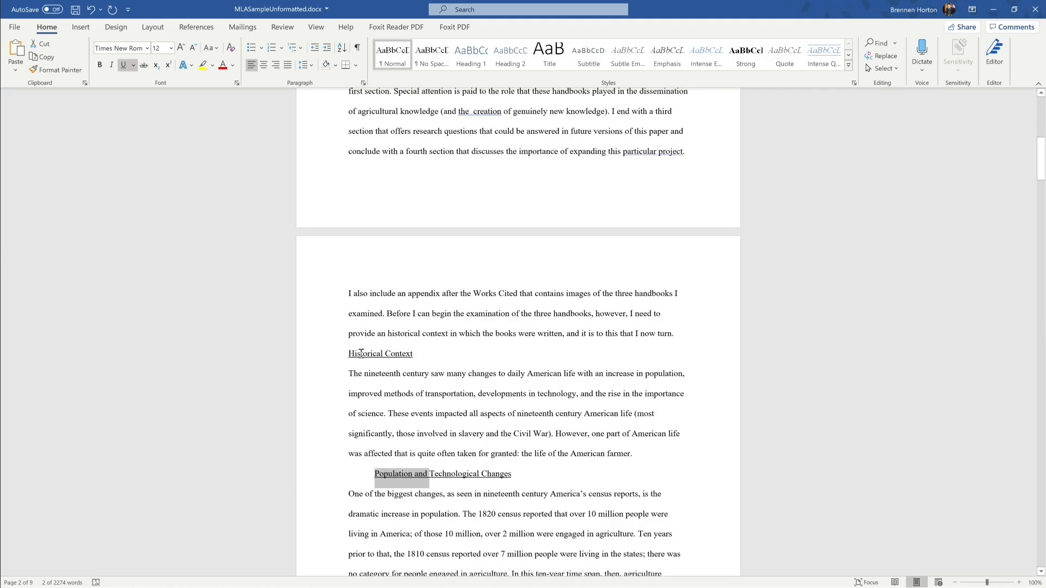
pyautogui.tripleClick(379, 353)
pyautogui.scroll(8, 380, 352)
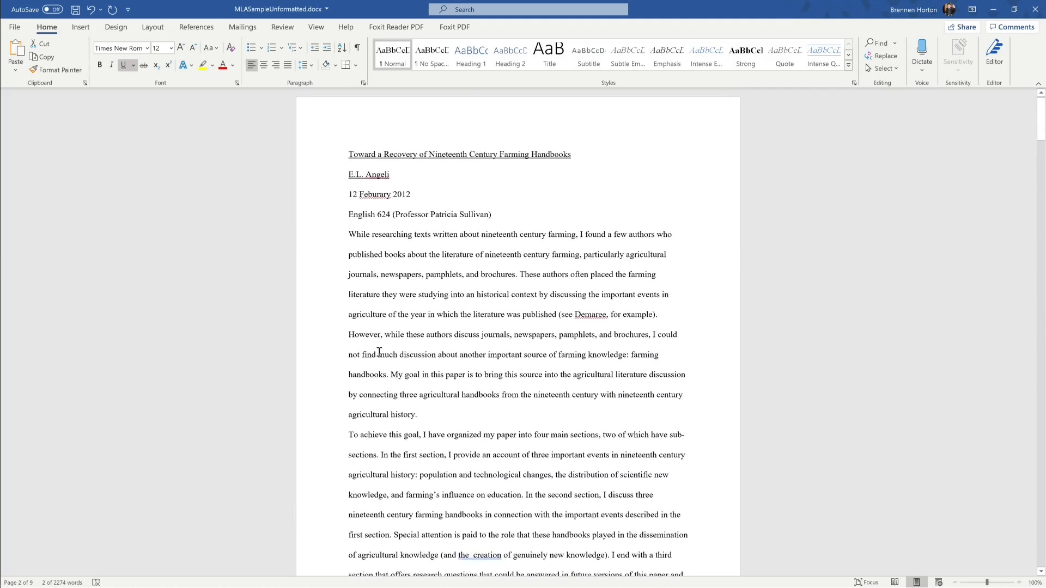
pyautogui.click(349, 171)
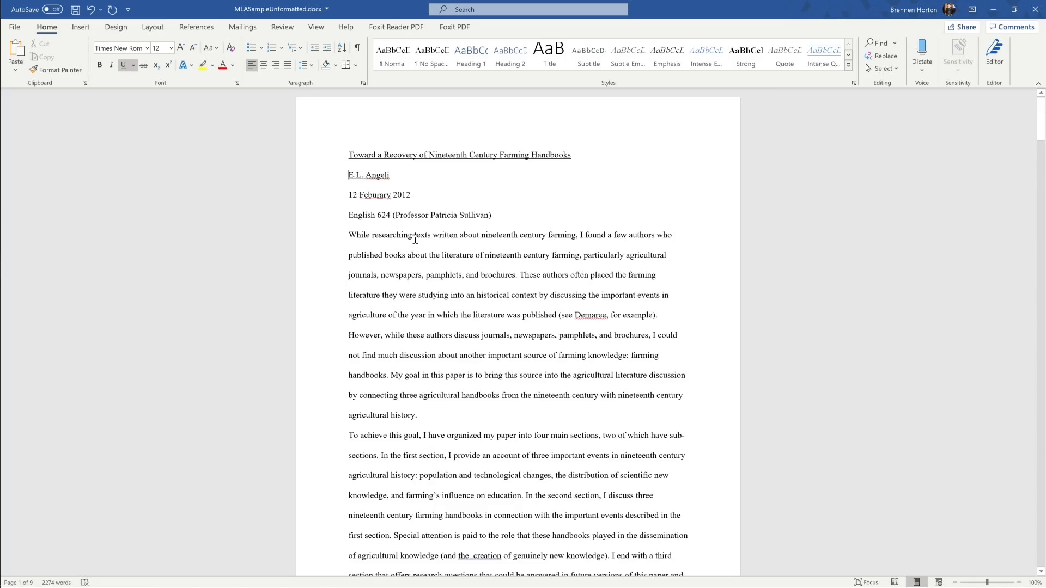
pyautogui.hotkey('ctrl', 'a')
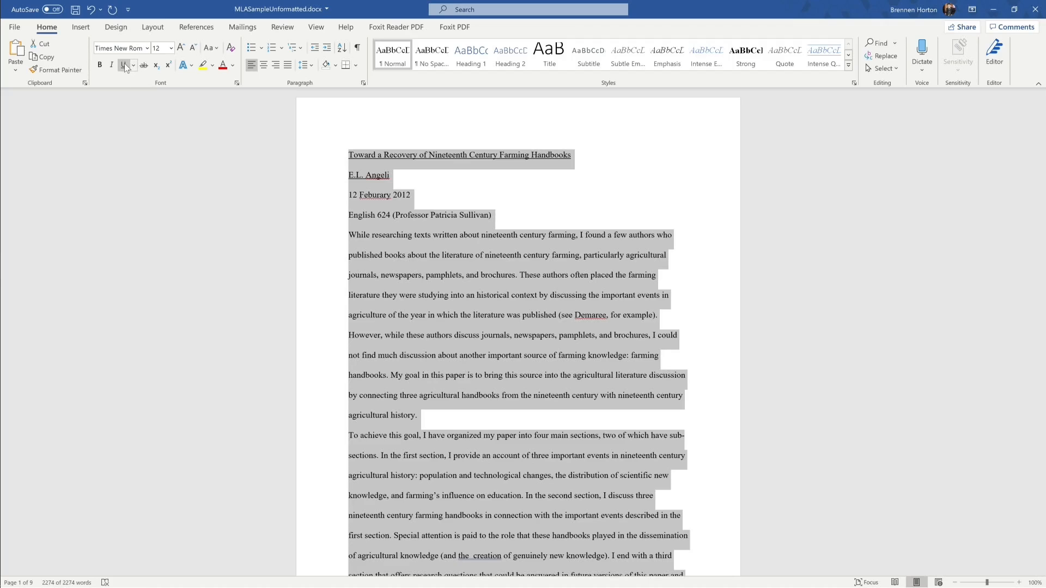
pyautogui.click(124, 64)
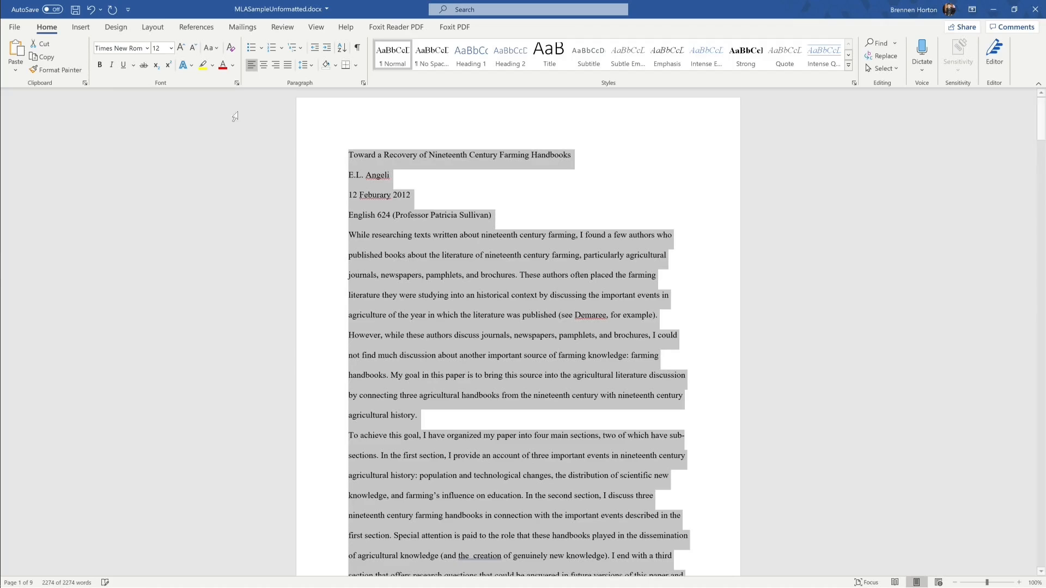
# Step: Center the title line and select the name, date and course lines below it
pyautogui.click(469, 176)
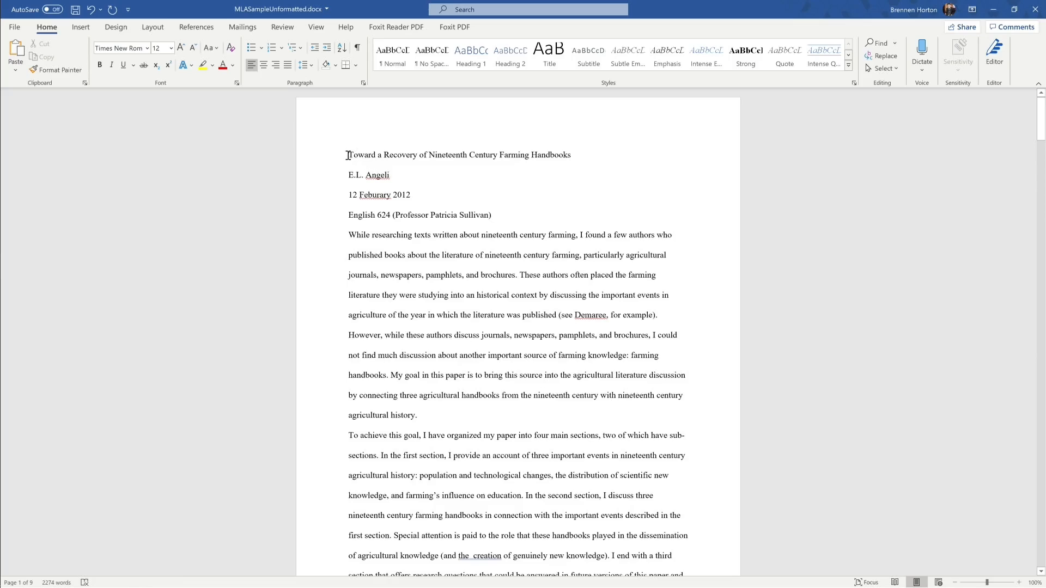
pyautogui.moveTo(349, 157); pyautogui.dragTo(488, 152)
pyautogui.moveTo(581, 151); pyautogui.dragTo(571, 157)
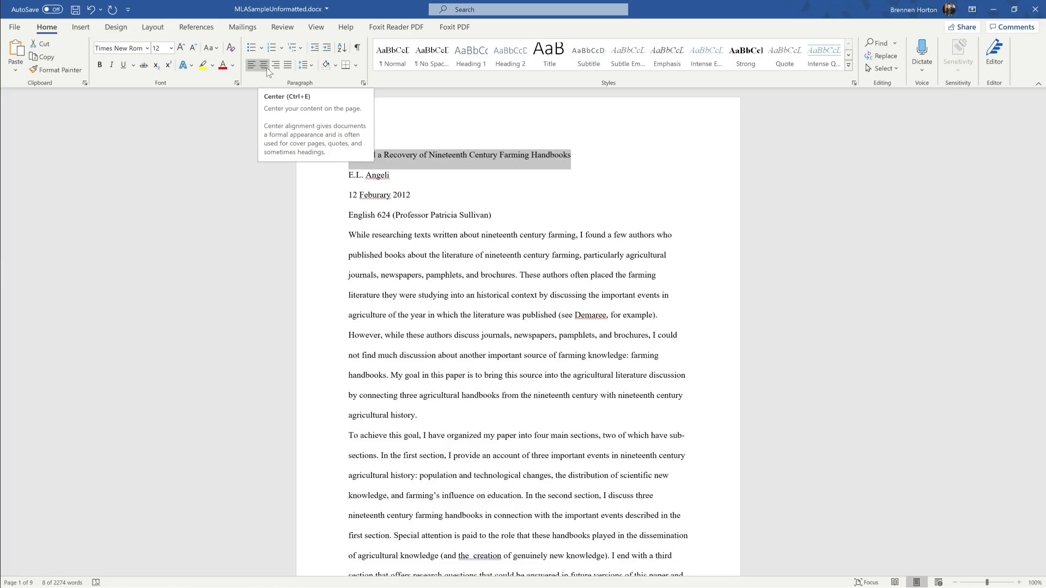
pyautogui.click(267, 67)
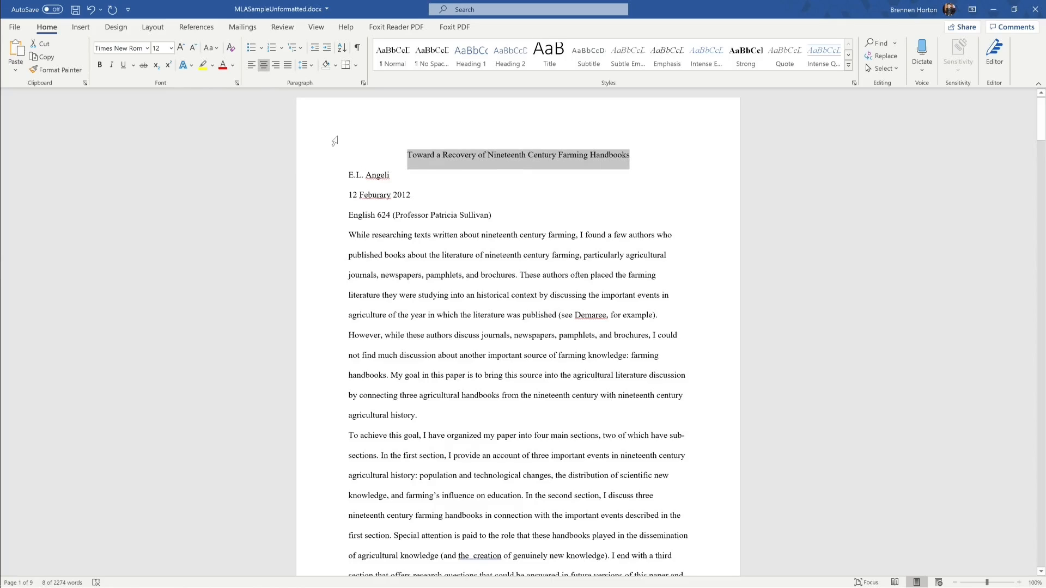
pyautogui.click(423, 191)
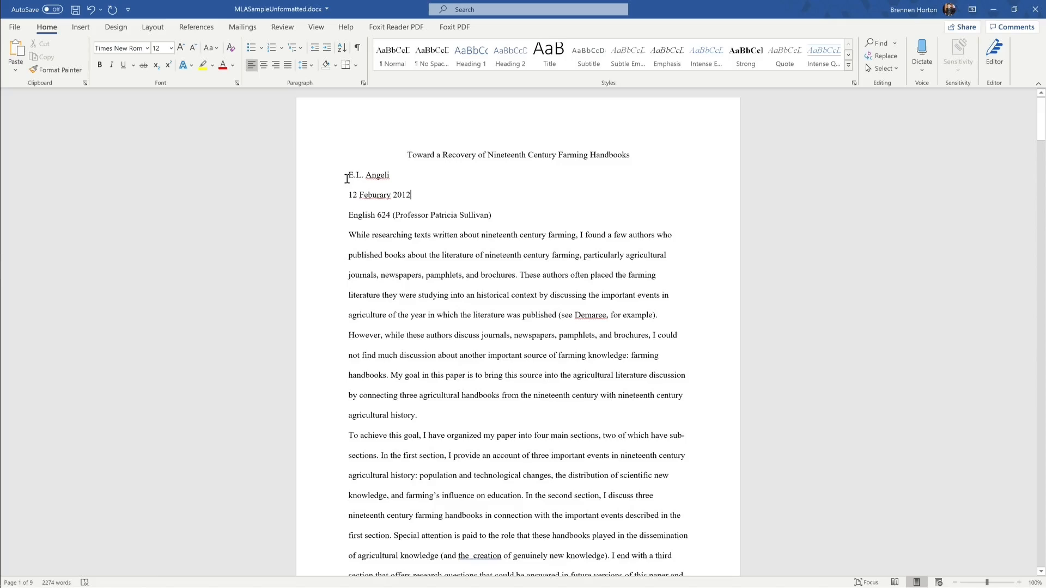
pyautogui.moveTo(349, 175); pyautogui.dragTo(491, 217)
pyautogui.hotkey('ctrl', 'c')
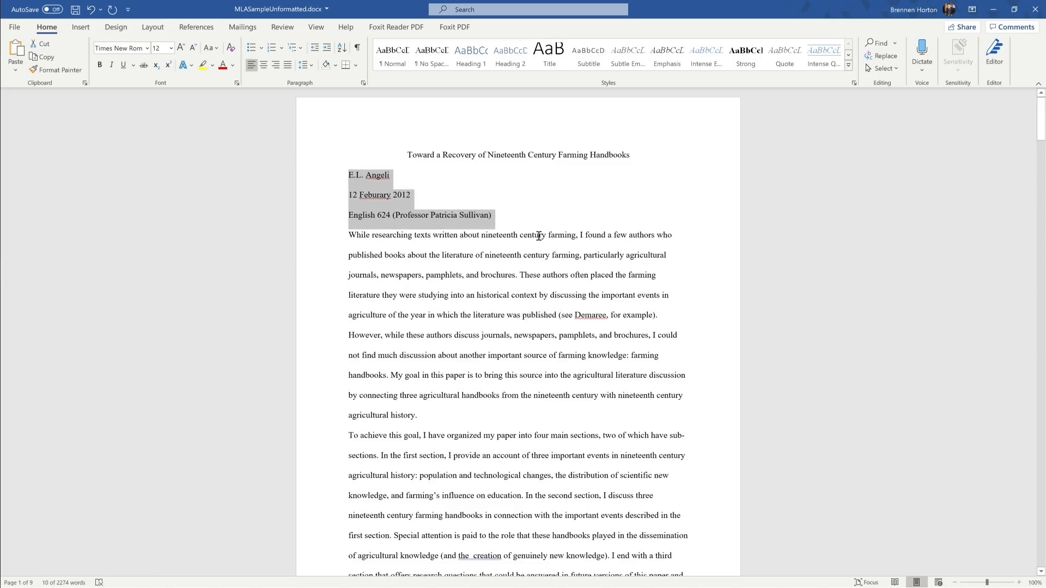
# Step: Move the left-aligned name, date and course lines above the centered title and space the initials
pyautogui.press('Delete')
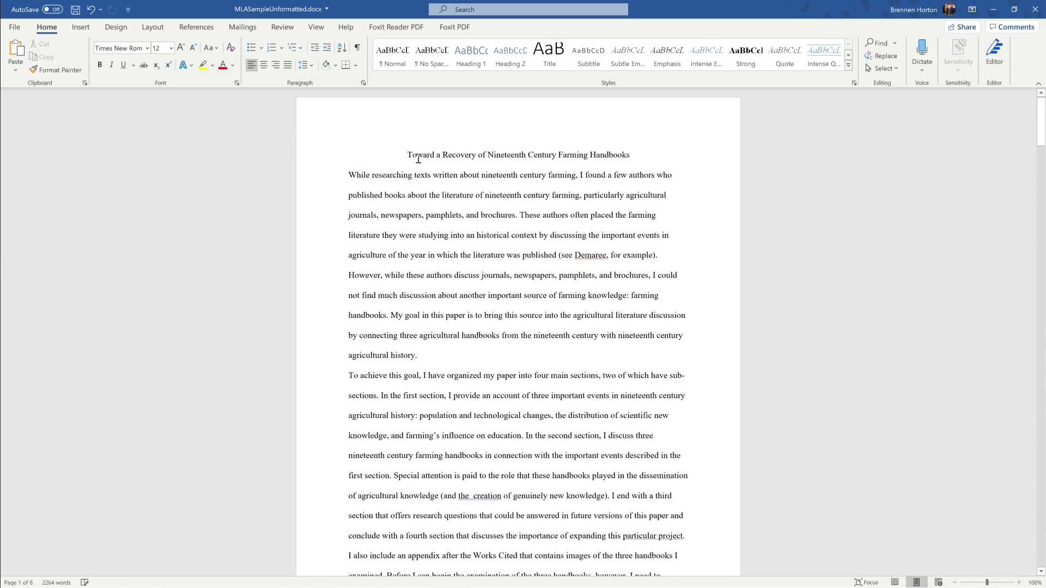
pyautogui.click(408, 157)
pyautogui.press('Return')
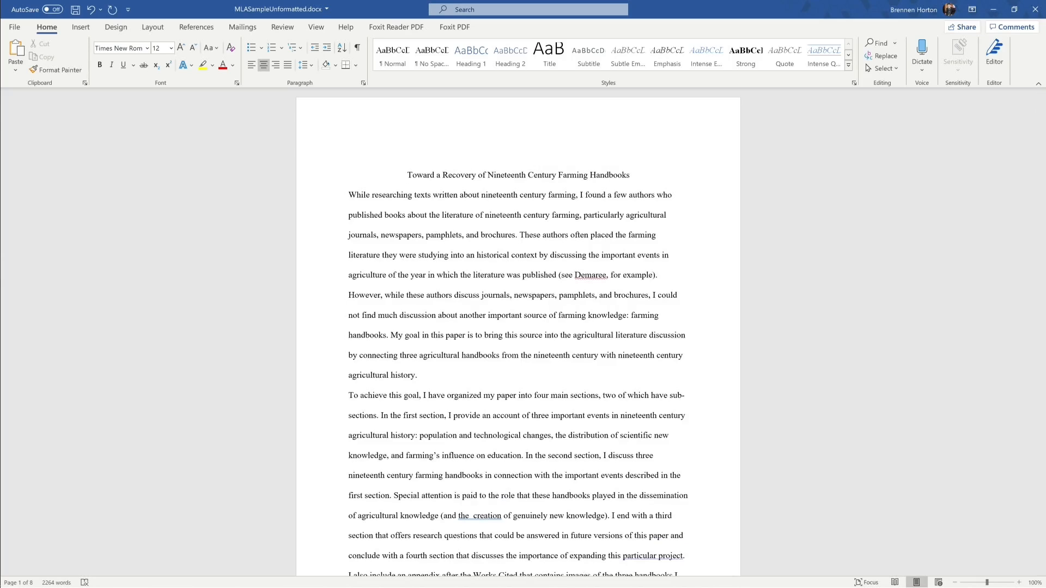
pyautogui.click(251, 65)
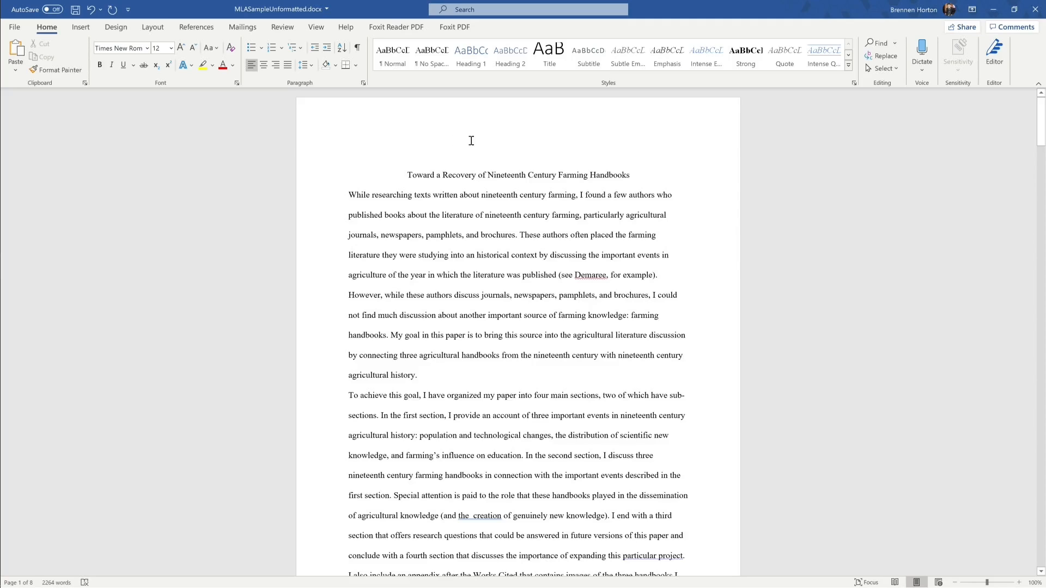
pyautogui.hotkey('ctrl', 'v')
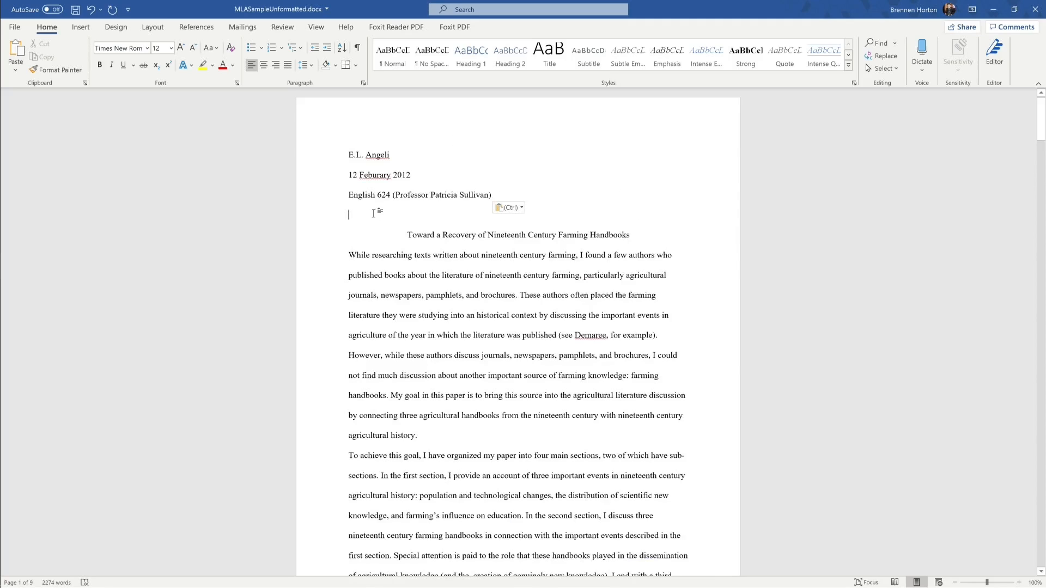
pyautogui.press('BackSpace')
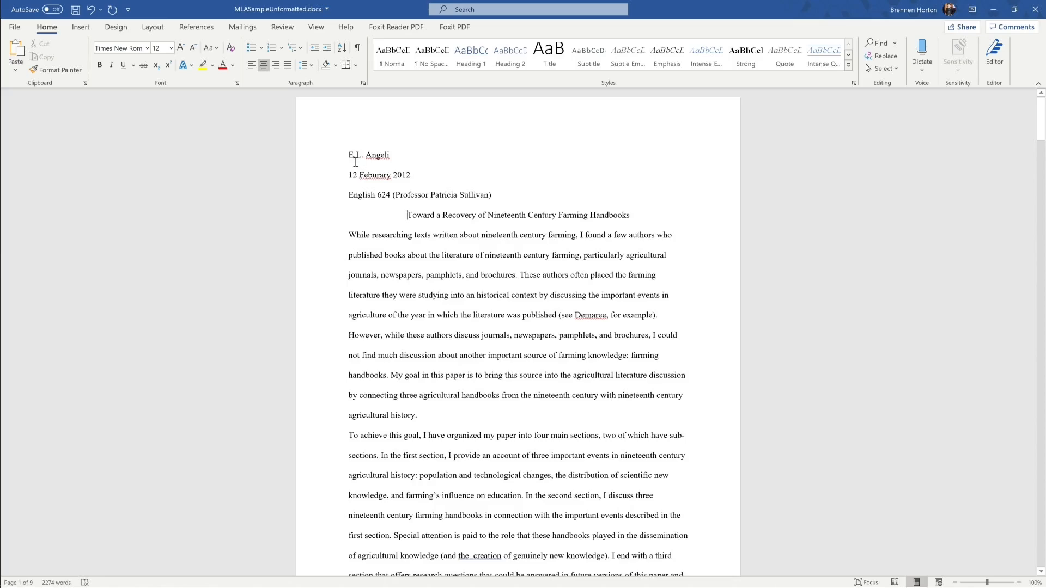
pyautogui.click(357, 155)
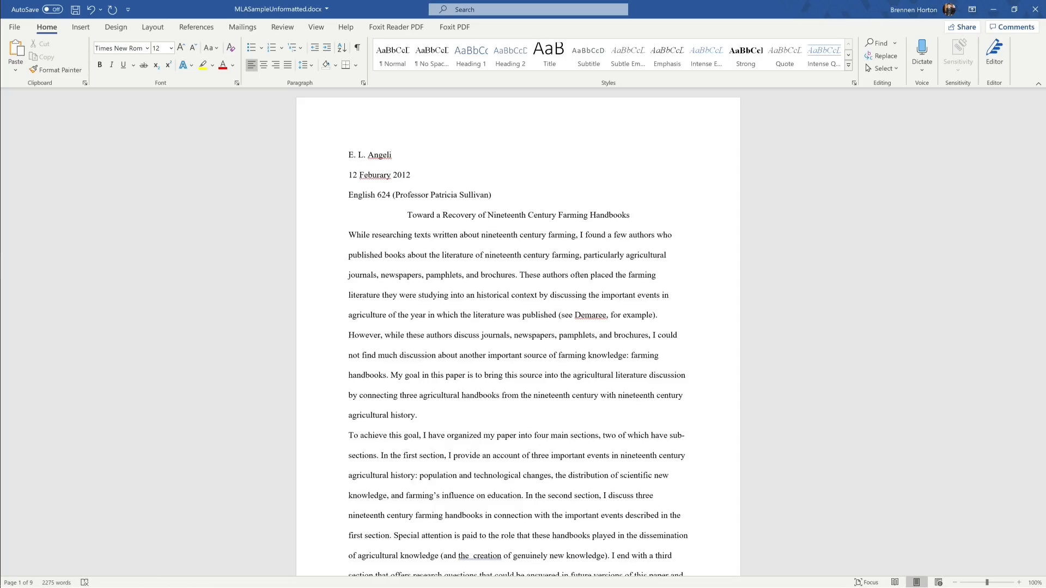
pyautogui.click(352, 175)
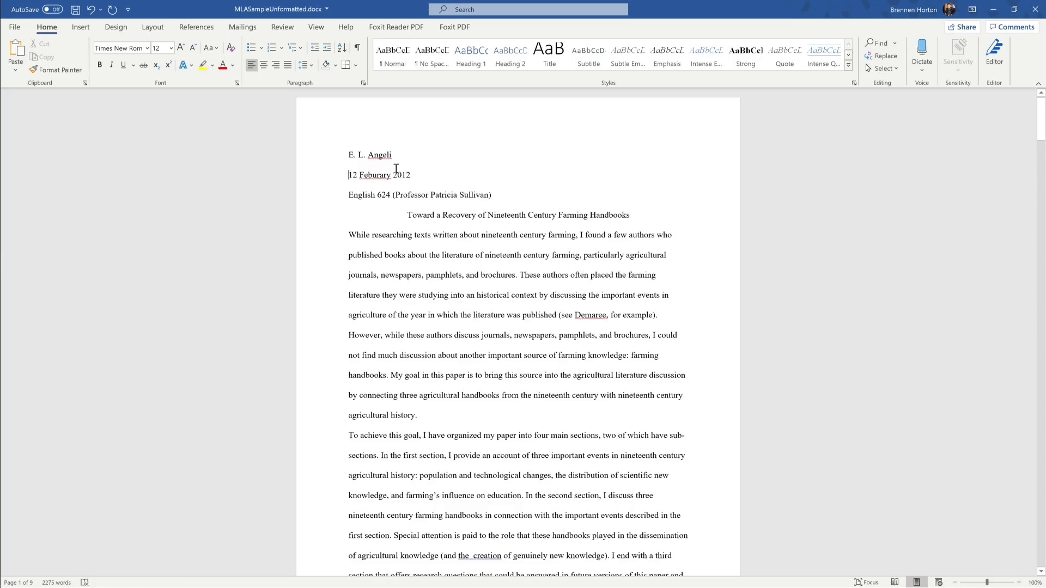
# Step: Move the instructor's name onto its own line above the date
pyautogui.press('Return')
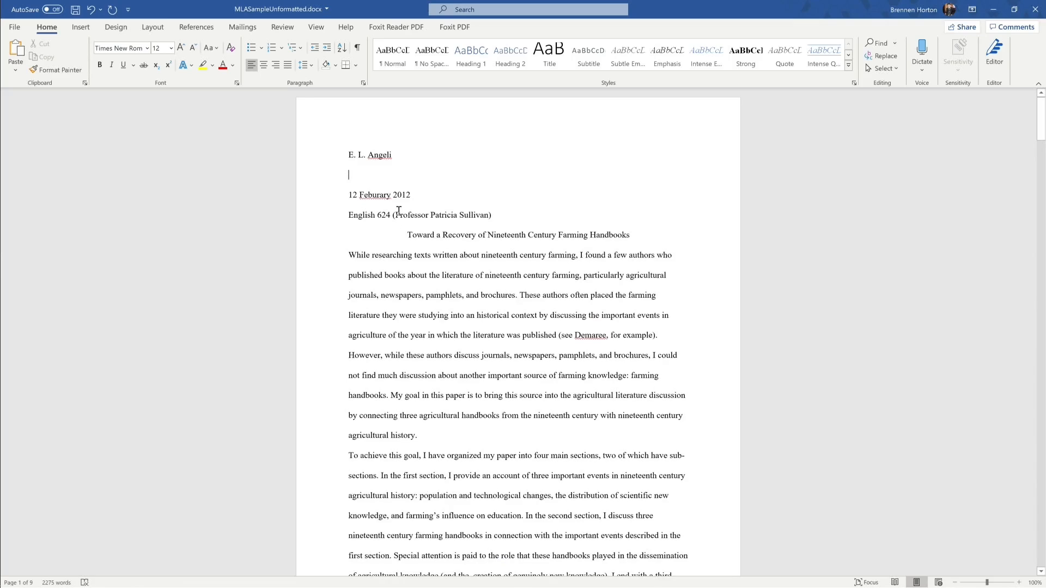
pyautogui.moveTo(396, 215); pyautogui.dragTo(489, 214)
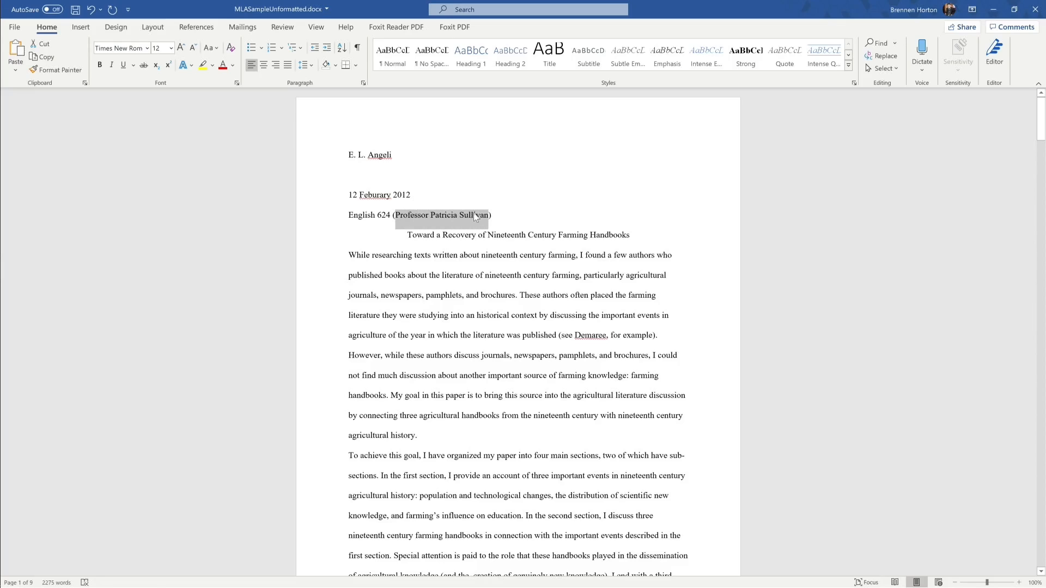
pyautogui.press('Delete')
pyautogui.click(352, 174)
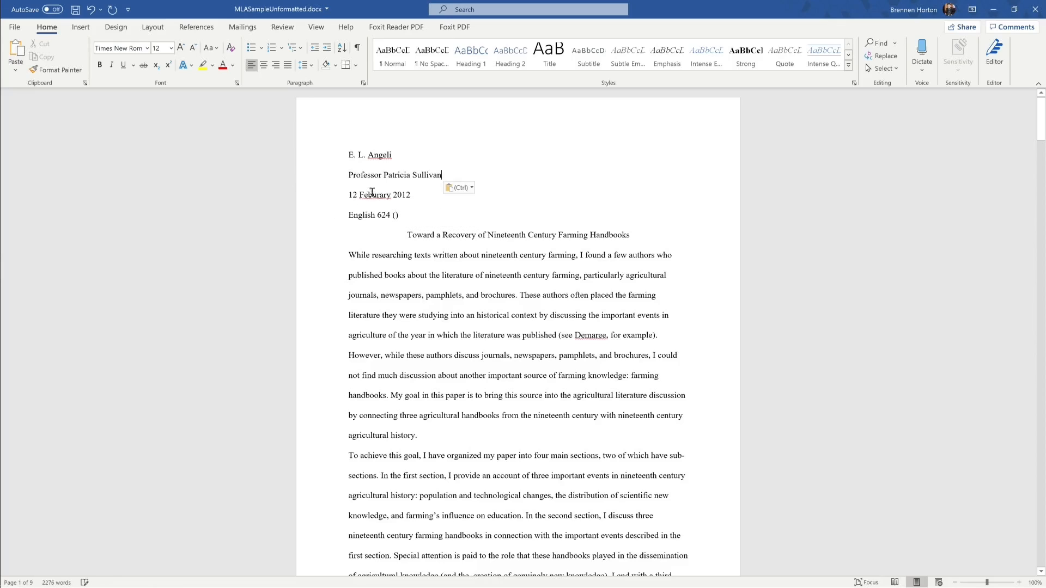
# Step: Put English 624 on its own line under the instructor and delete the leftover parentheses
pyautogui.press('Return')
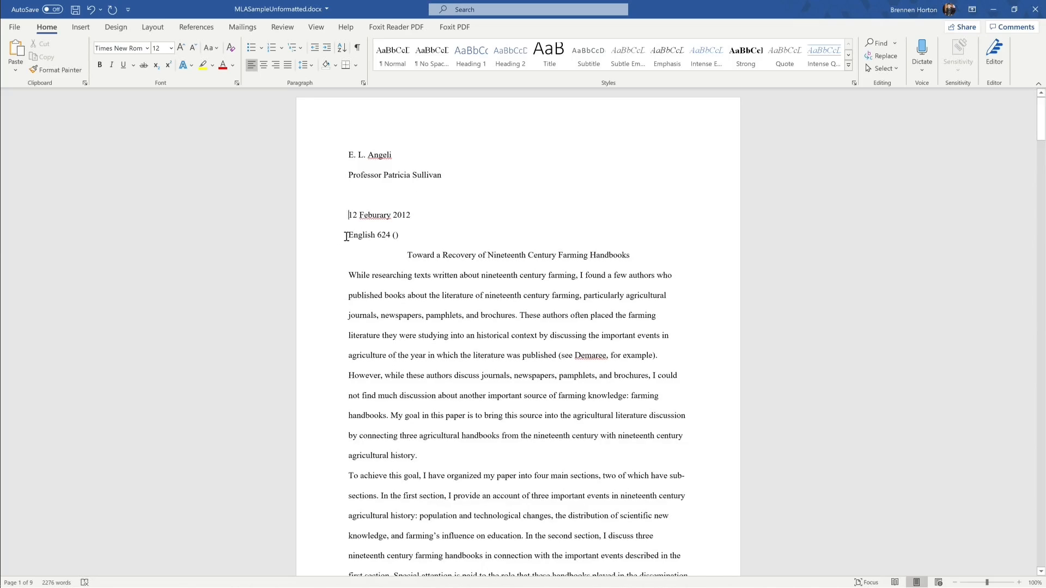
pyautogui.moveTo(347, 233); pyautogui.dragTo(388, 236)
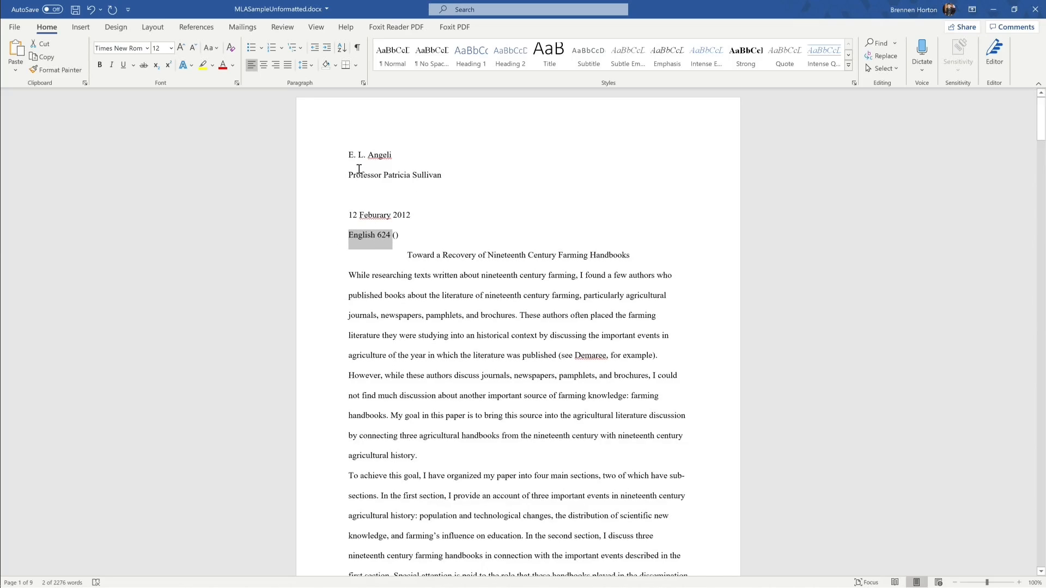
pyautogui.hotkey('ctrl', 'x')
pyautogui.click(354, 195)
pyautogui.hotkey('ctrl', 'v')
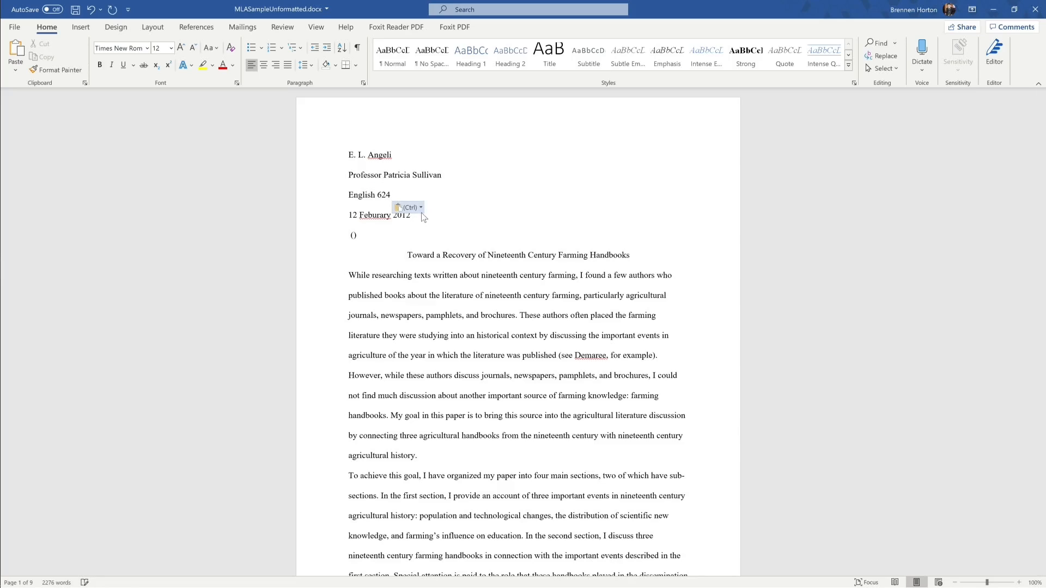
pyautogui.click(376, 235)
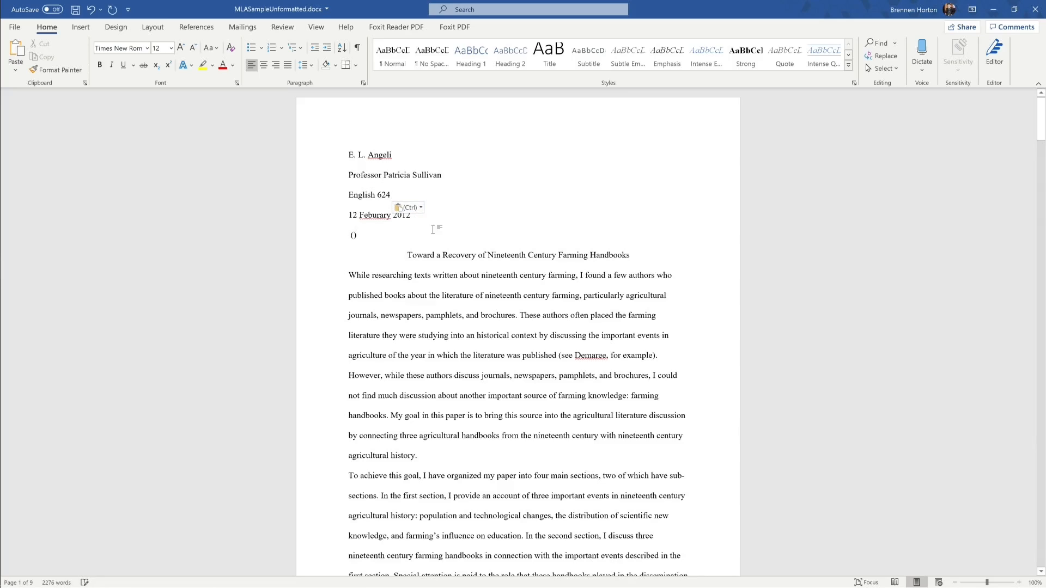
pyautogui.press('BackSpace')
pyautogui.press('BackSpace')
pyautogui.press('BackSpace')
pyautogui.press('BackSpace')
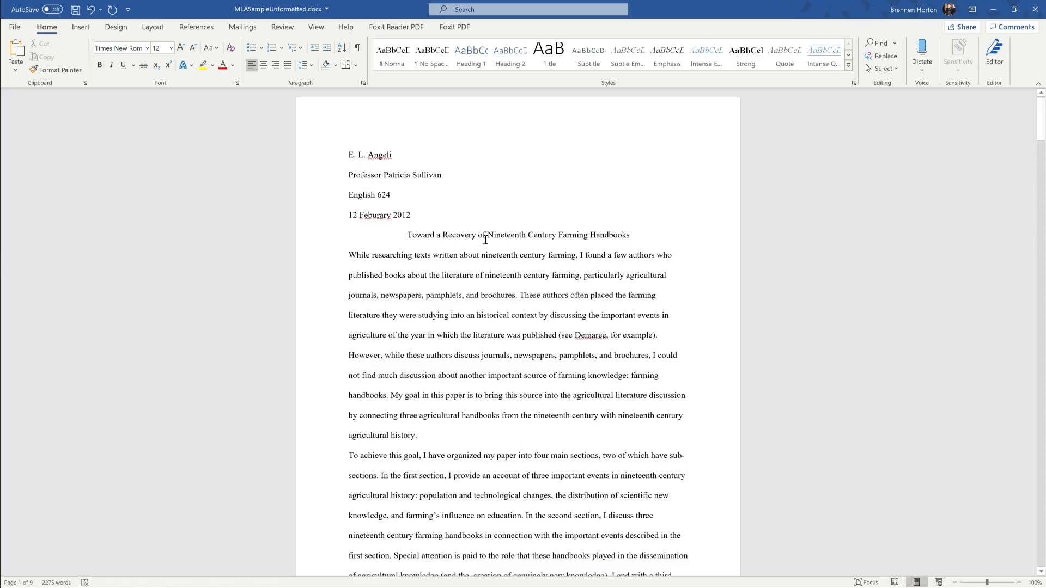
# Step: Select the title line, then select the Historical Context heading on page 2
pyautogui.scroll(-4, 490, 327)
pyautogui.scroll(4, 499, 262)
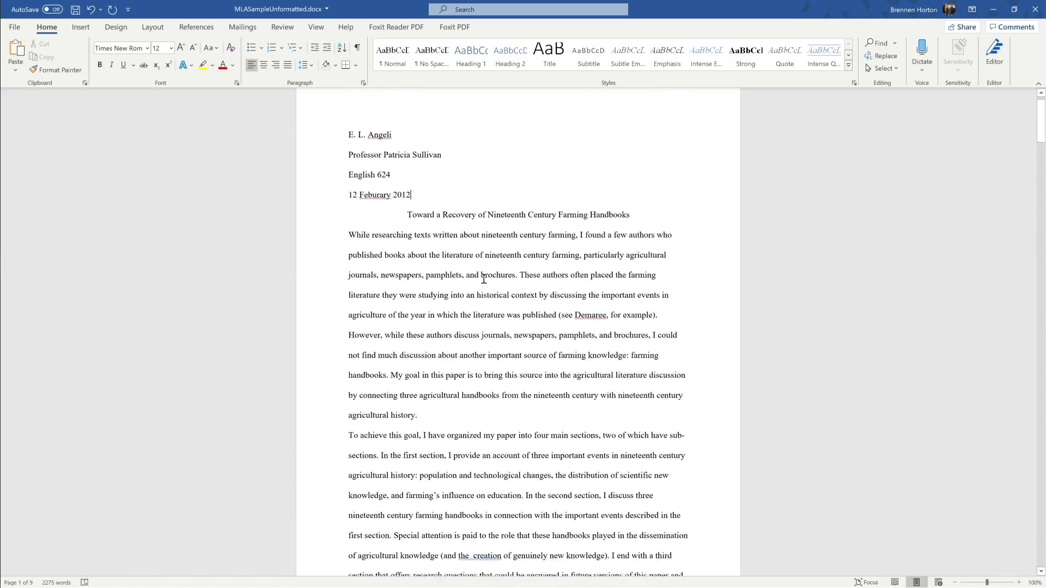
pyautogui.moveTo(407, 241); pyautogui.dragTo(635, 236)
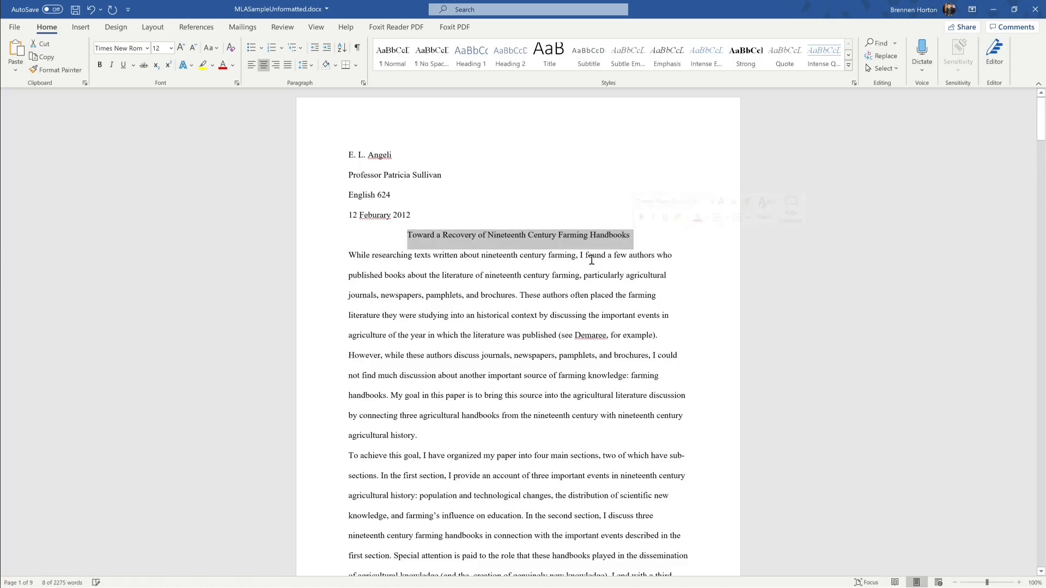
pyautogui.scroll(-2, 533, 301)
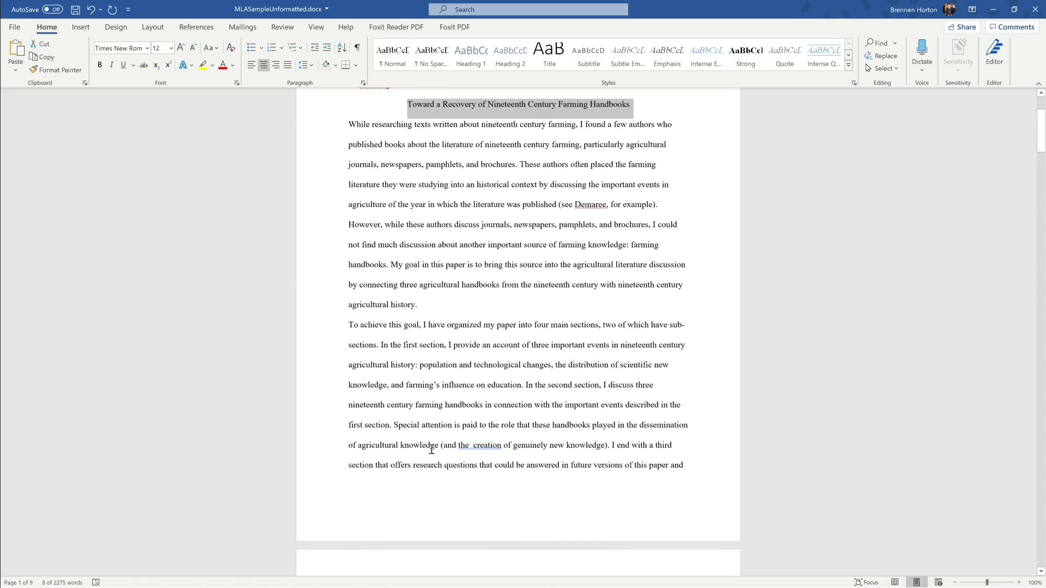
pyautogui.scroll(-4, 391, 415)
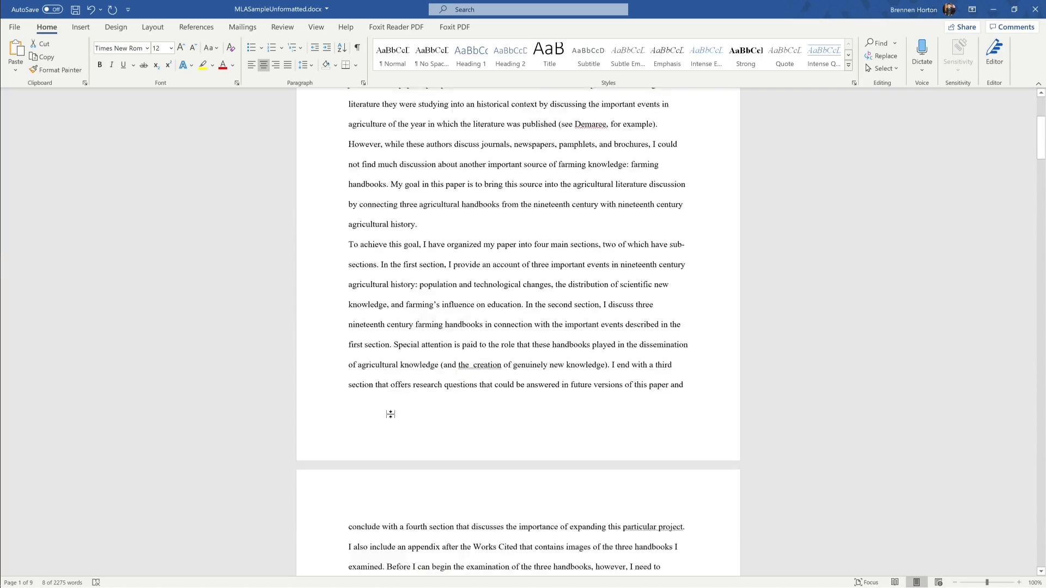
pyautogui.moveTo(345, 426); pyautogui.dragTo(413, 431)
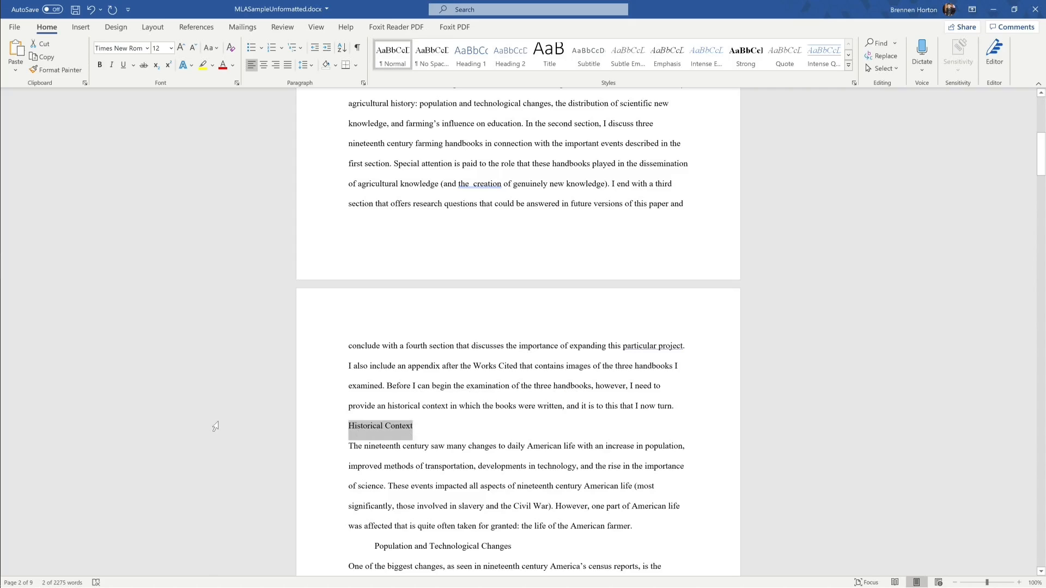
pyautogui.scroll(6, 305, 362)
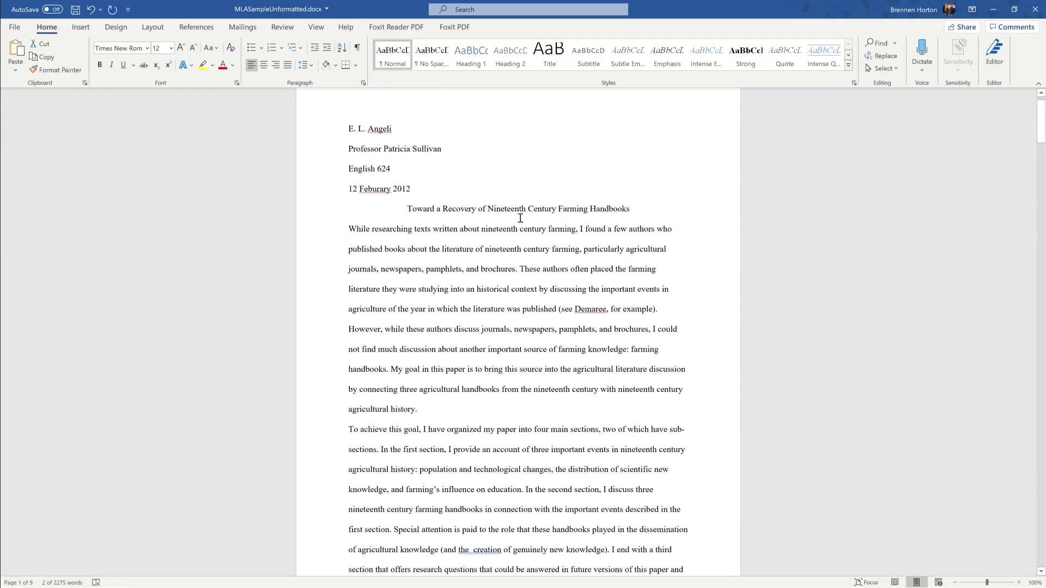
pyautogui.scroll(-7, 521, 212)
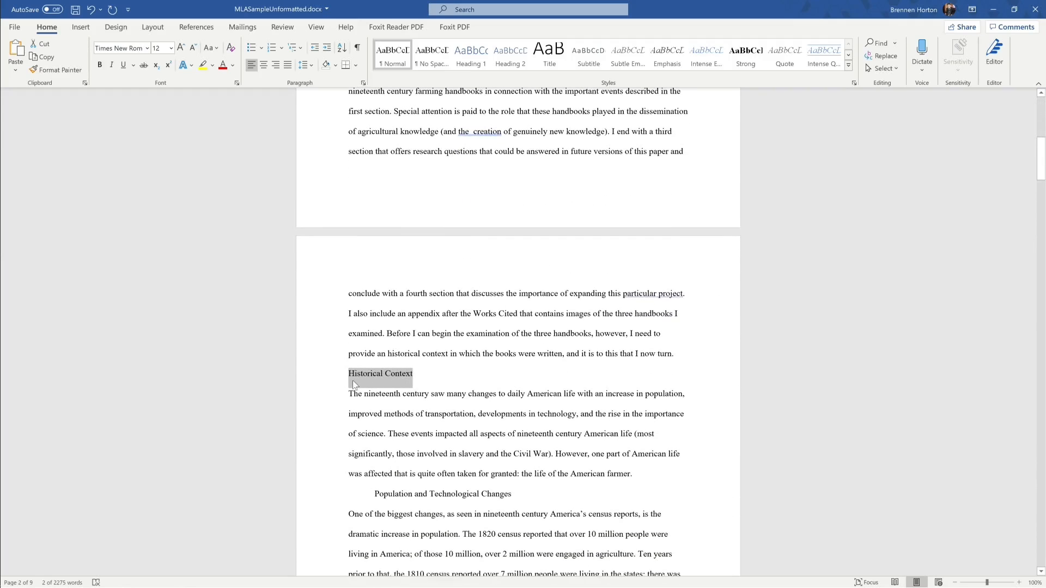
# Step: Change the Historical Context heading to UPPERCASE so it reads HISTORICAL CONTEXT
pyautogui.click(216, 51)
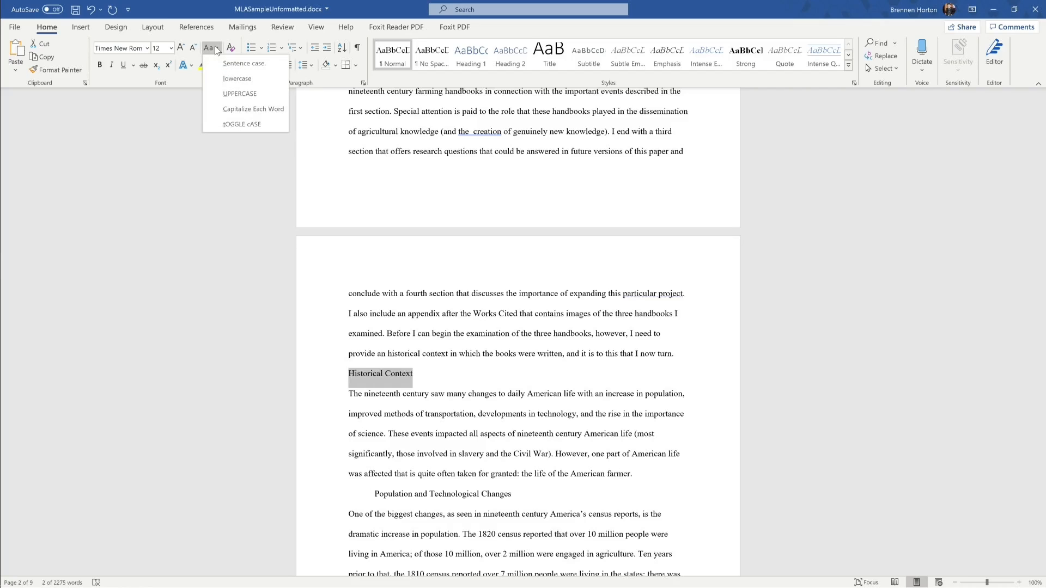
pyautogui.click(239, 94)
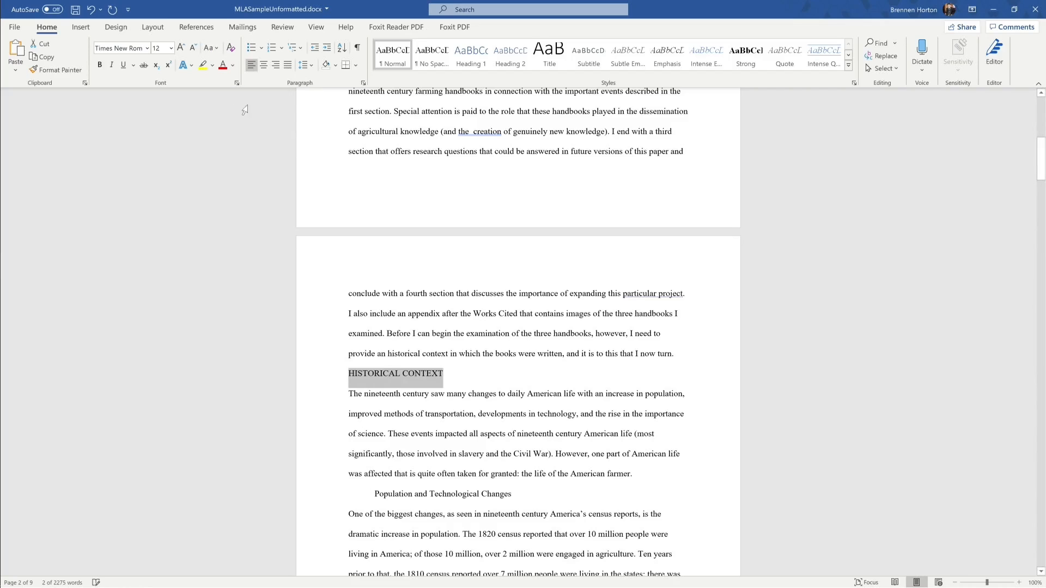
pyautogui.click(478, 375)
# Step: Remove the indent so the Population and Technological Changes subheading starts at the left margin
pyautogui.scroll(-3, 394, 383)
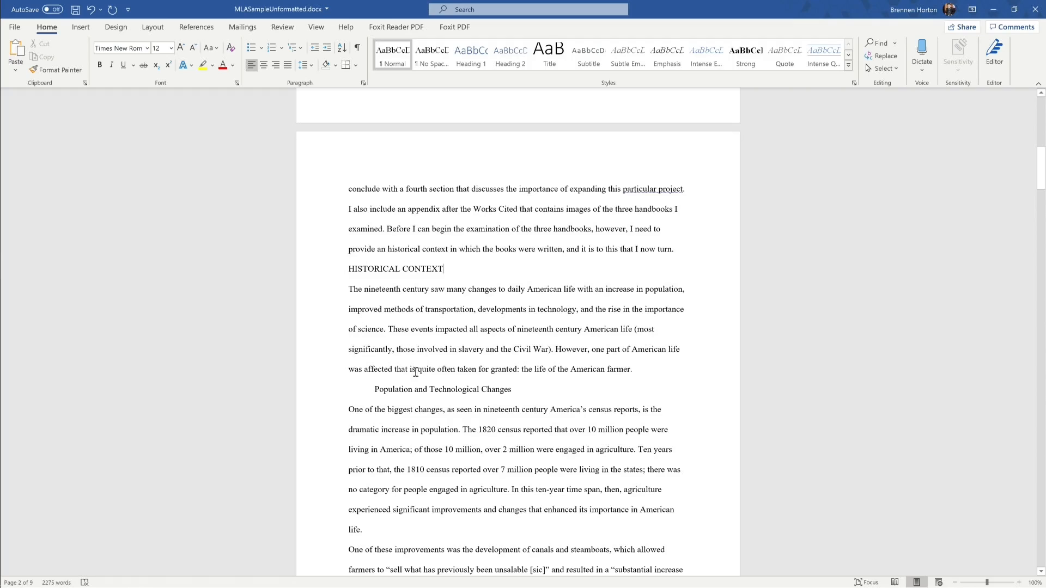
pyautogui.click(378, 388)
pyautogui.press('BackSpace')
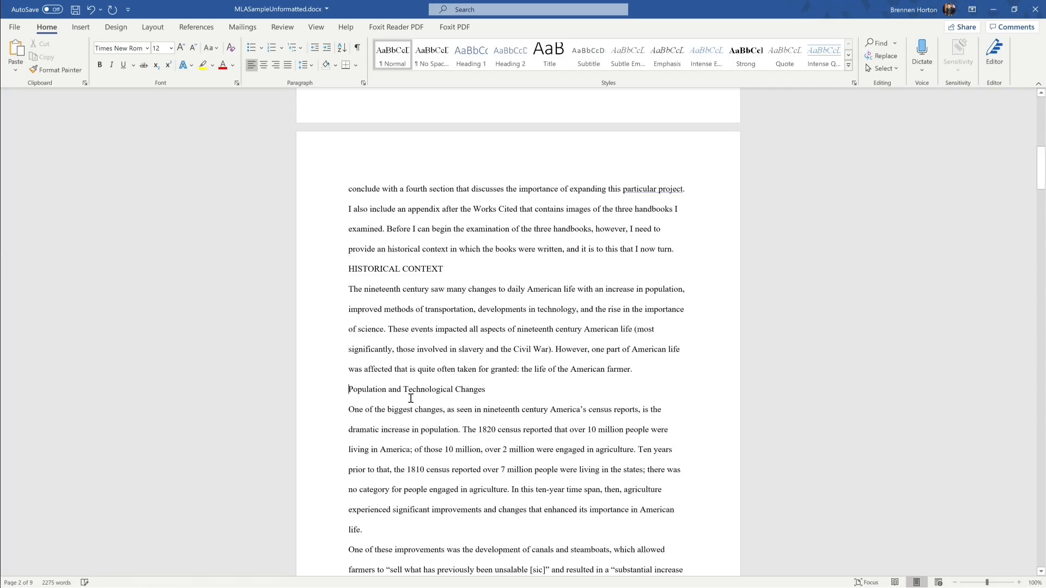
pyautogui.click(484, 389)
pyautogui.moveTo(484, 389); pyautogui.dragTo(349, 389)
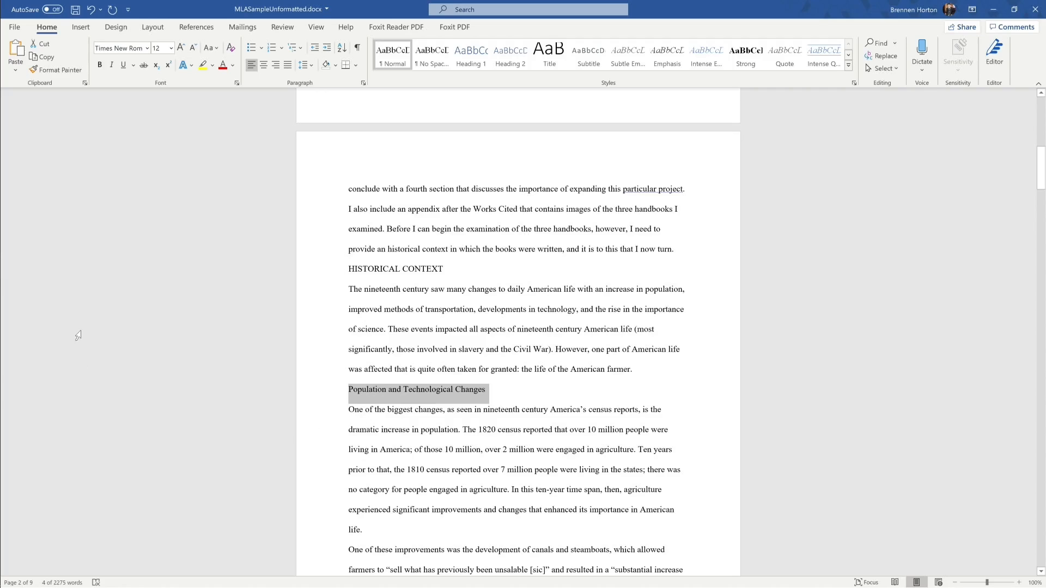
# Step: Italicize both subheadings and remove the indent before The Distribution of New Knowledge
pyautogui.click(111, 65)
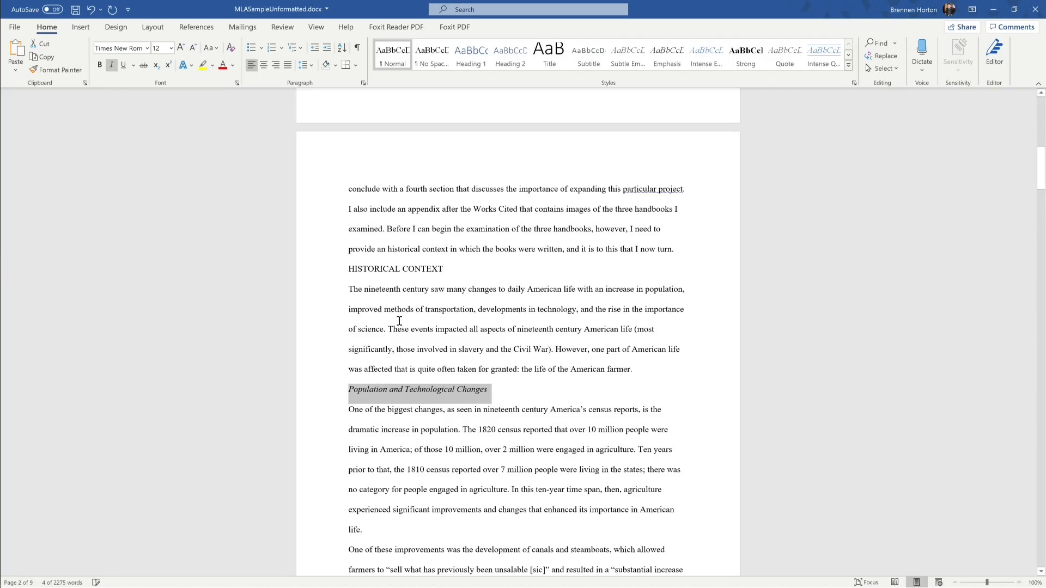
pyautogui.click(539, 419)
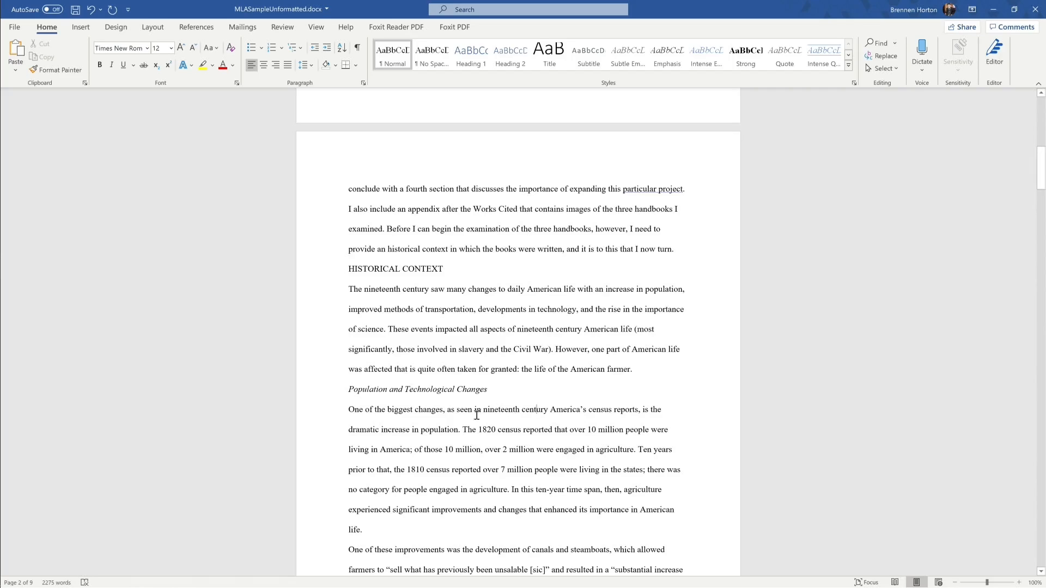
pyautogui.scroll(-3, 462, 431)
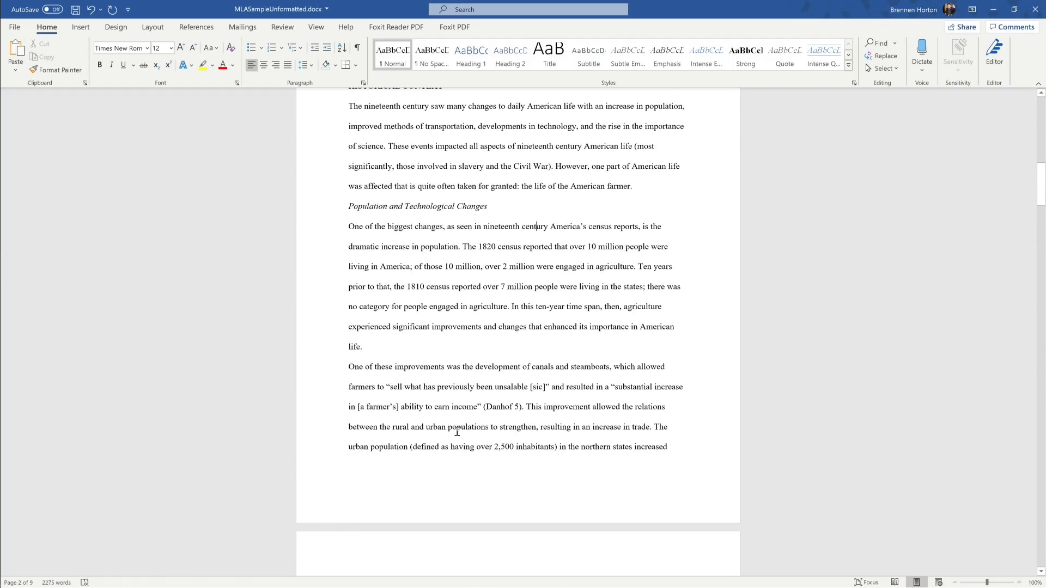
pyautogui.scroll(-10, 458, 431)
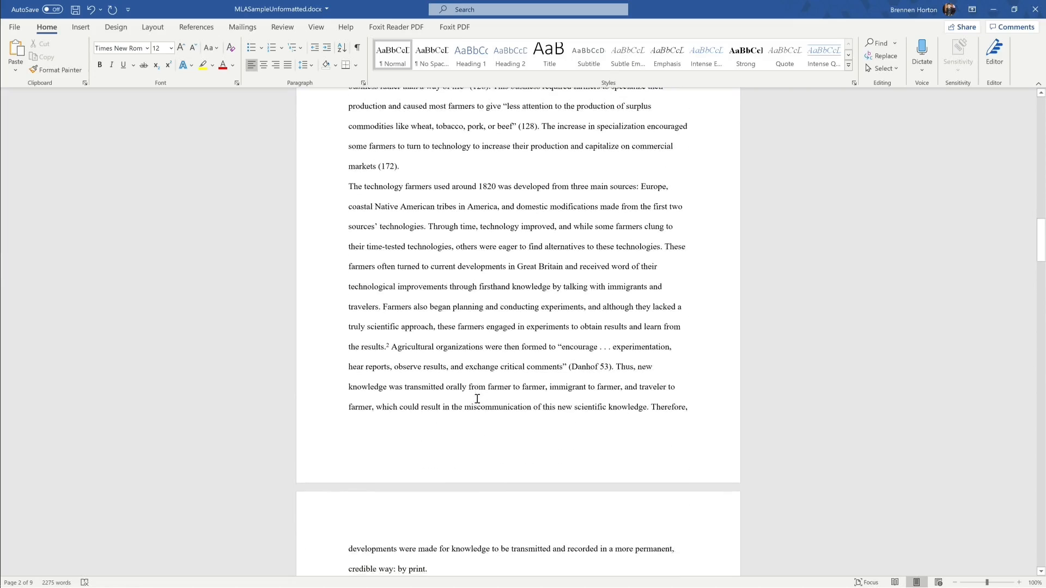
pyautogui.scroll(-3, 477, 400)
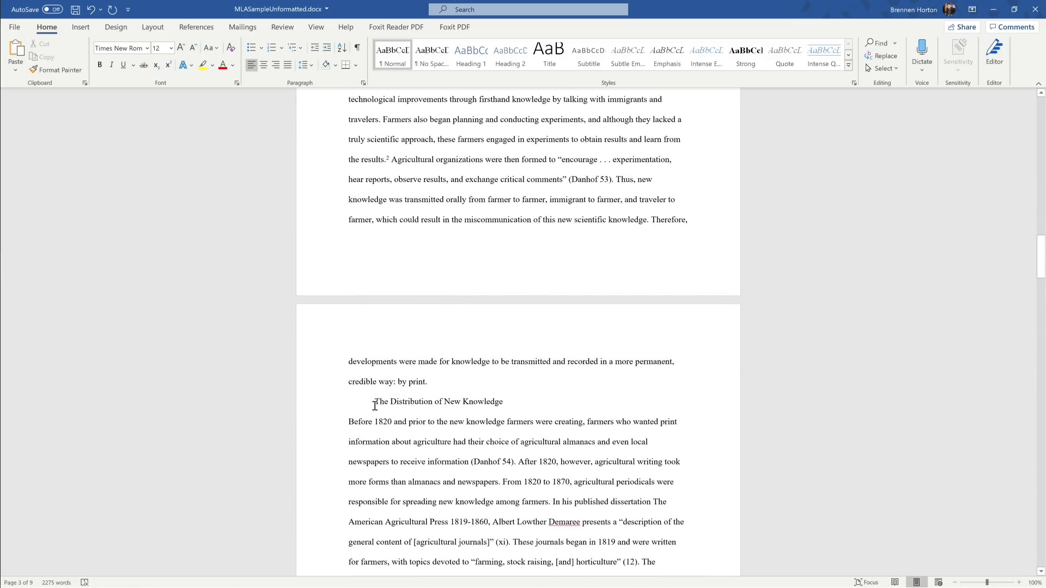
pyautogui.click(375, 403)
pyautogui.press('BackSpace')
pyautogui.moveTo(478, 404); pyautogui.dragTo(349, 402)
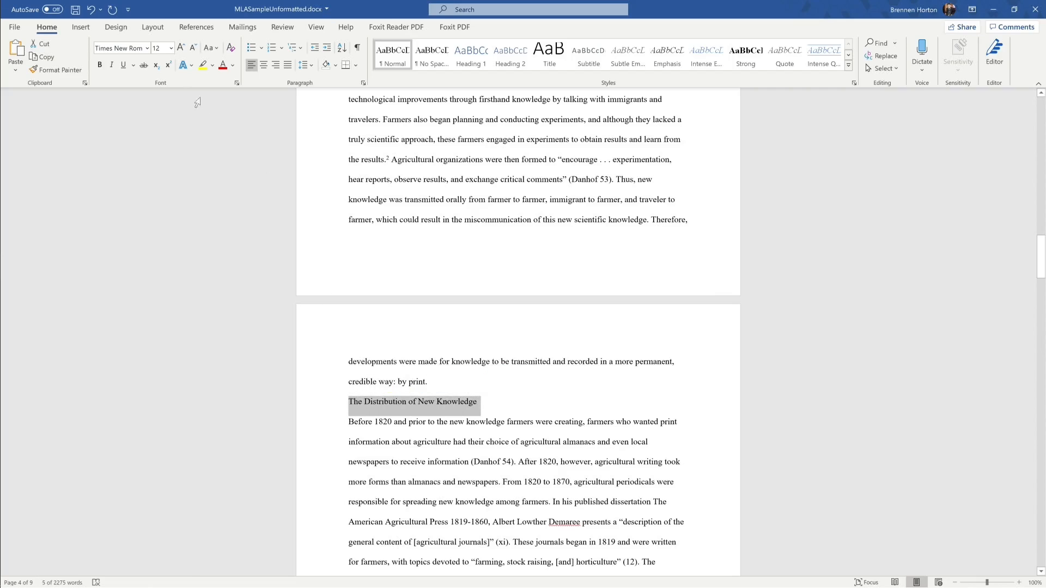
pyautogui.click(111, 67)
# Step: Change the Conclusion heading to UPPERCASE so it reads CONCLUSION
pyautogui.scroll(-10, 411, 372)
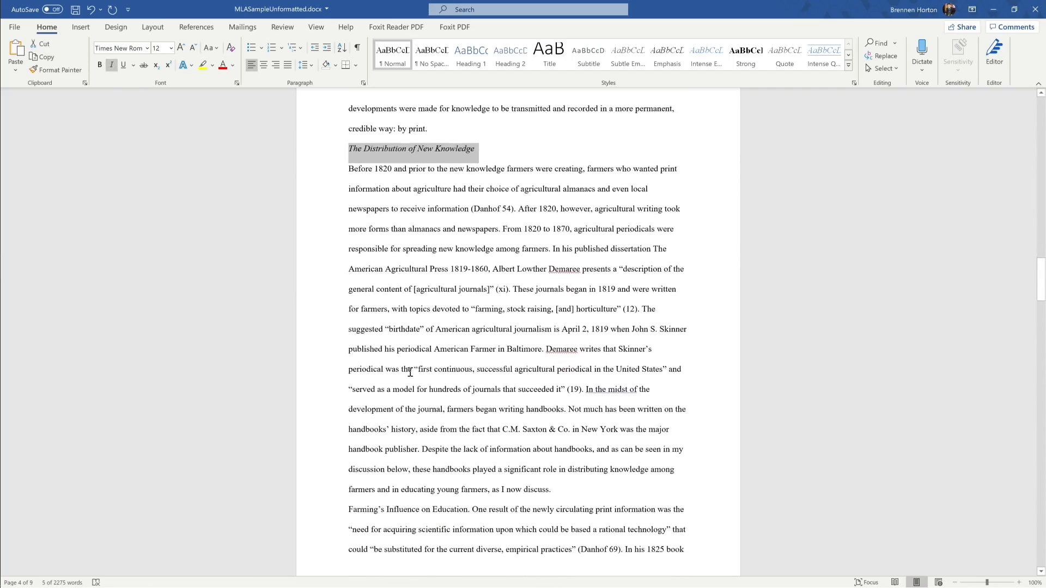
pyautogui.scroll(-12, 411, 373)
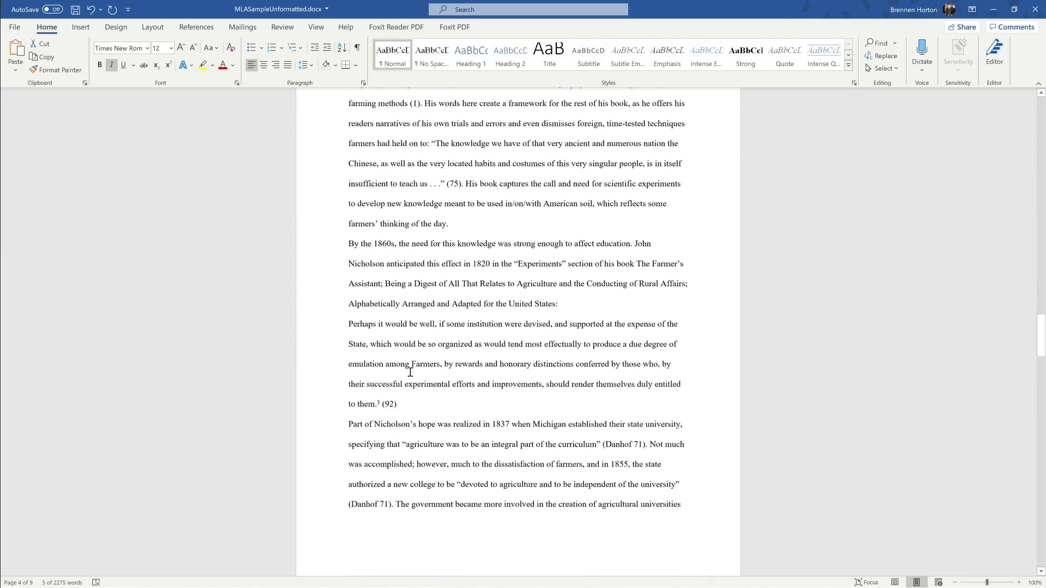
pyautogui.scroll(-10, 410, 373)
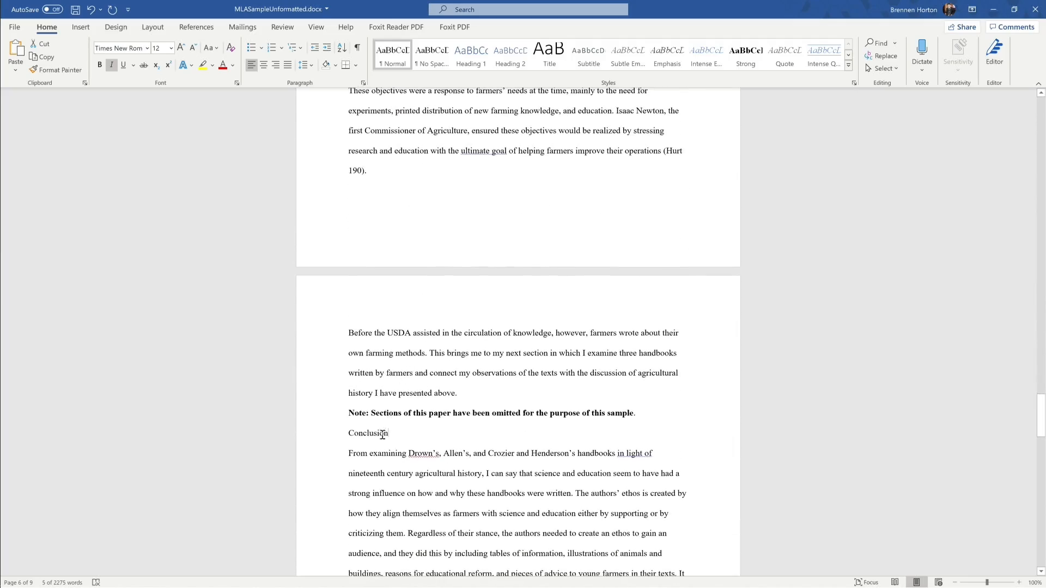
pyautogui.moveTo(383, 434); pyautogui.dragTo(347, 434)
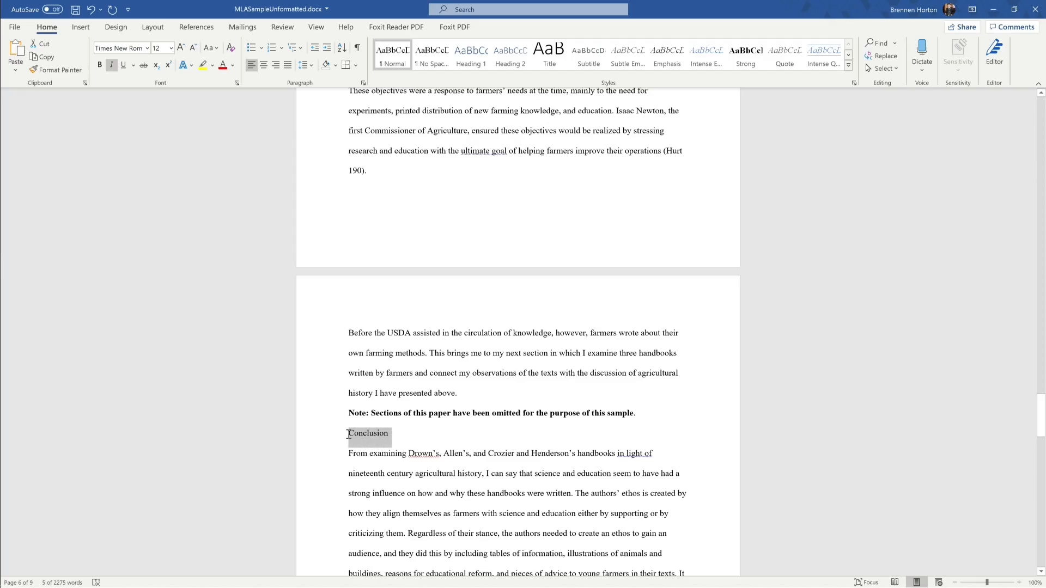
pyautogui.click(212, 46)
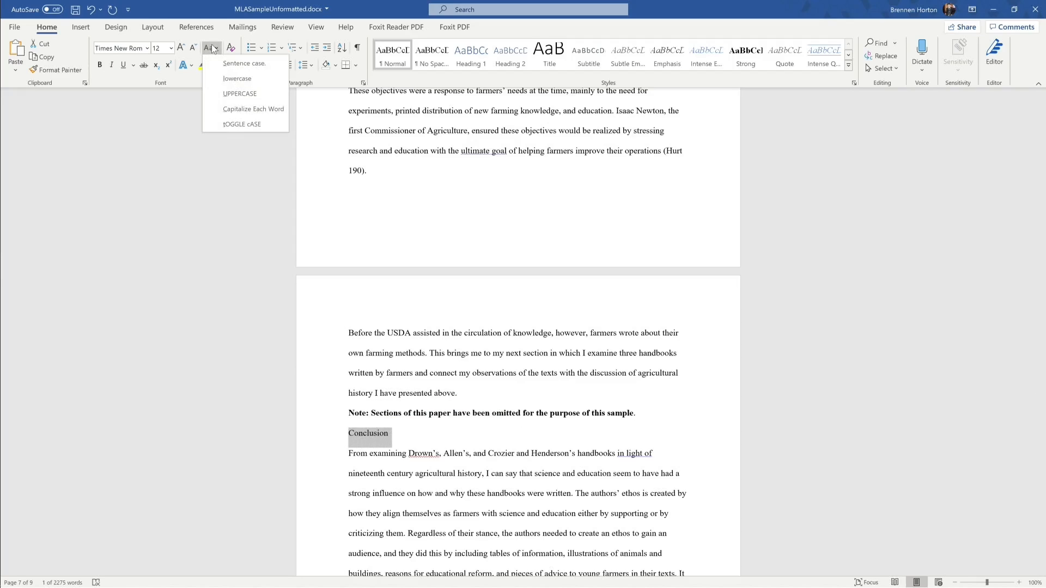
pyautogui.click(240, 93)
pyautogui.click(478, 473)
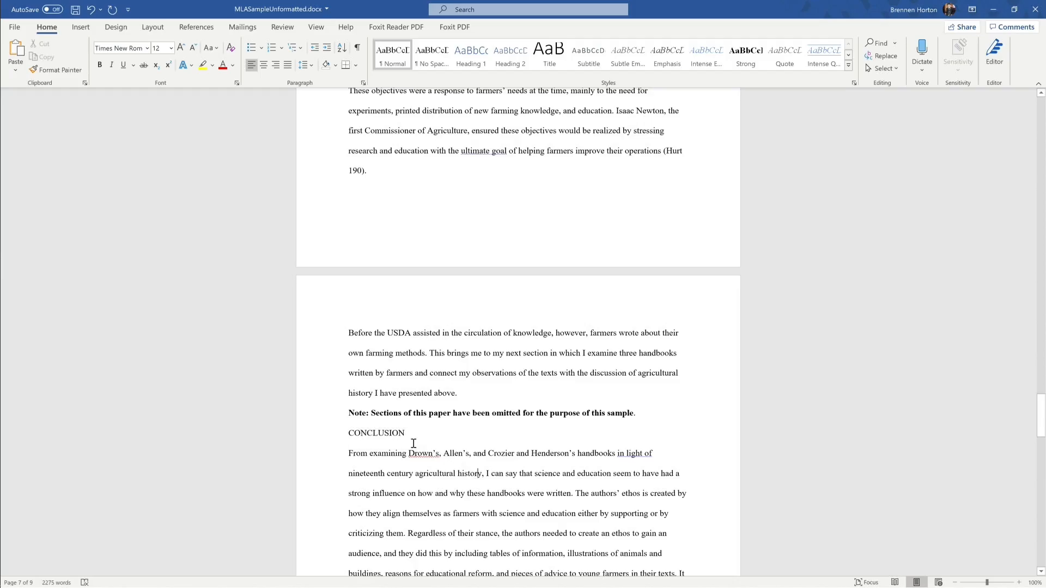
pyautogui.scroll(20, 443, 456)
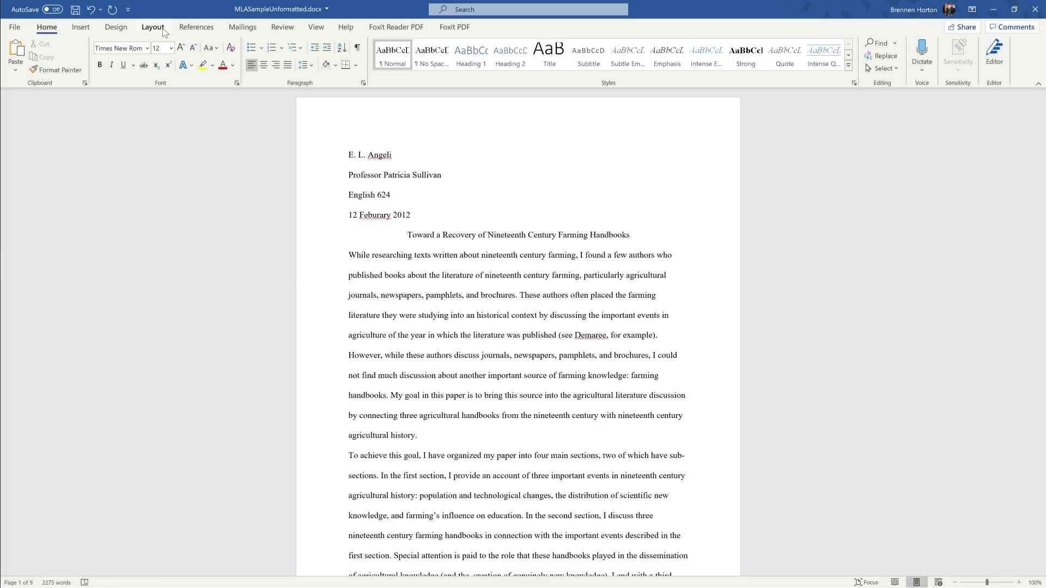
# Step: Insert a Plain Number 3 page number at the top right of the header
pyautogui.click(82, 27)
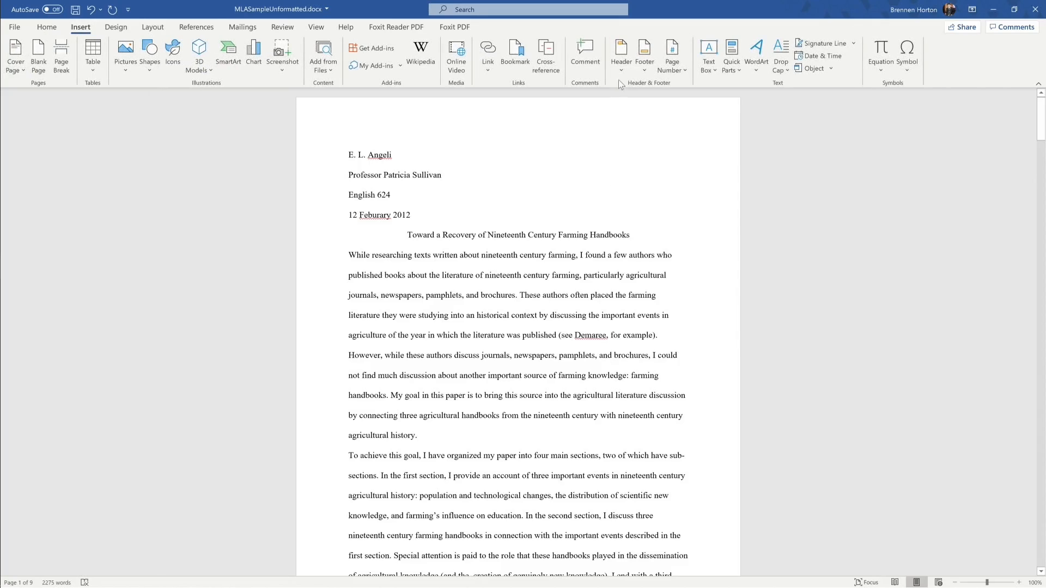
pyautogui.click(675, 70)
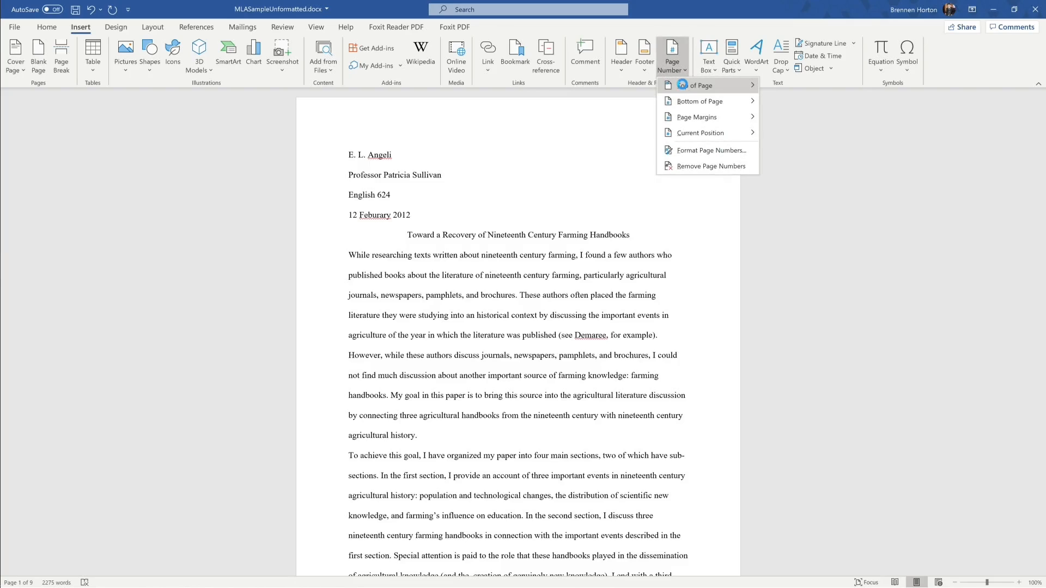
pyautogui.moveTo(695, 86)
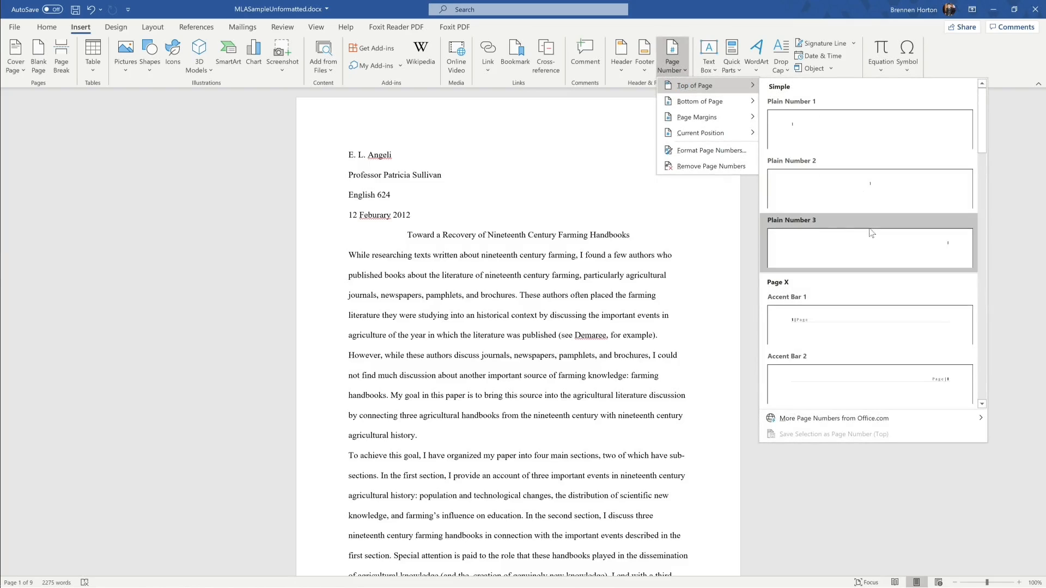
pyautogui.click(884, 243)
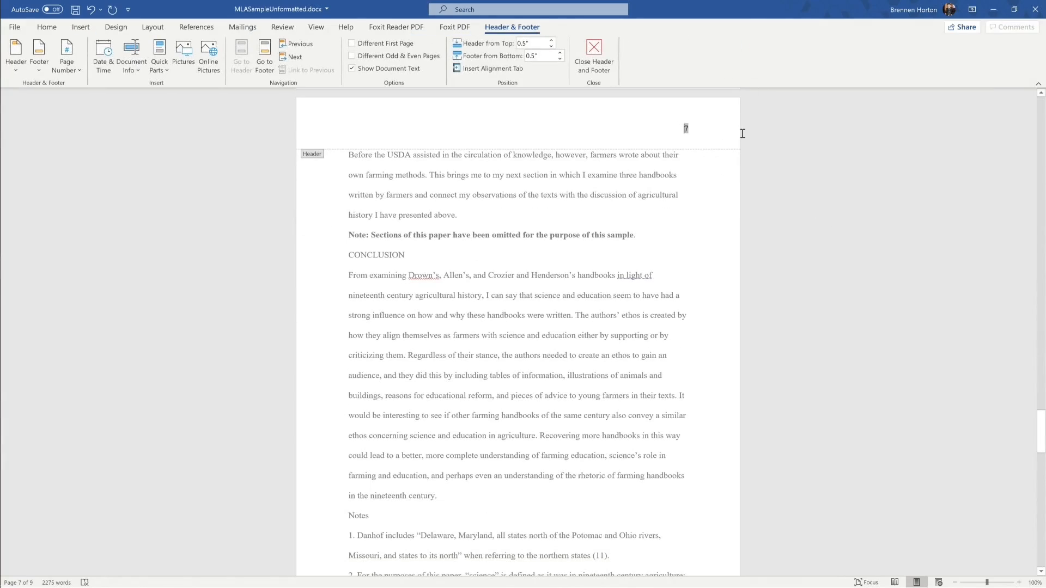
# Step: Type the author's surname before the header page number and close the header
pyautogui.scroll(20, 764, 249)
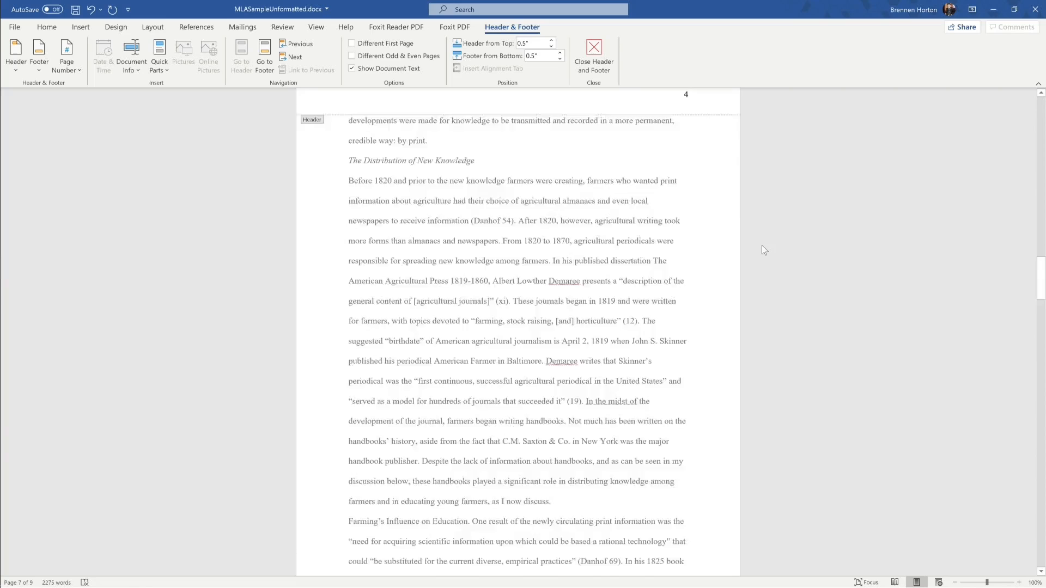
pyautogui.scroll(20, 762, 245)
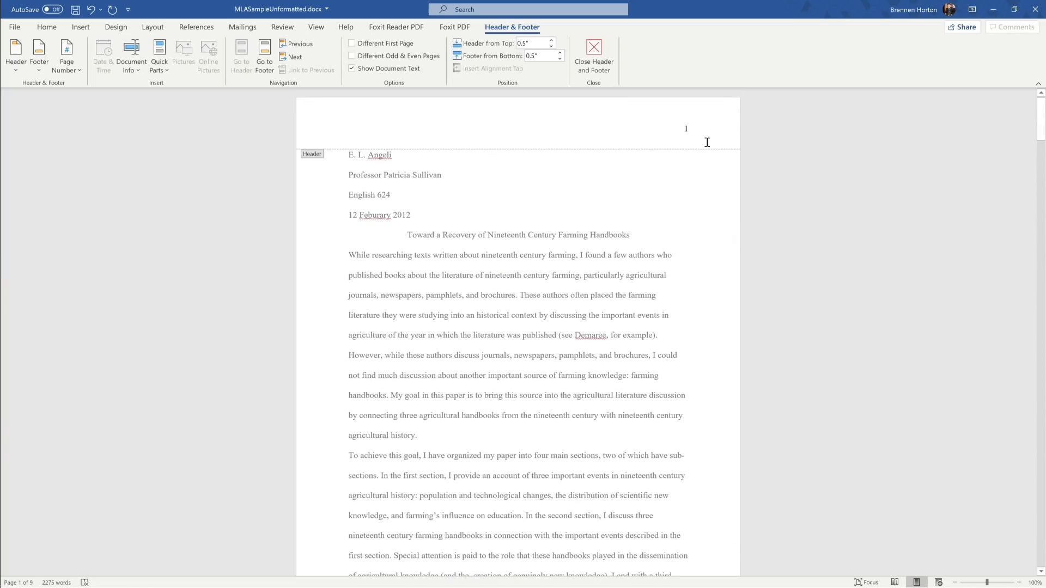
pyautogui.click(685, 128)
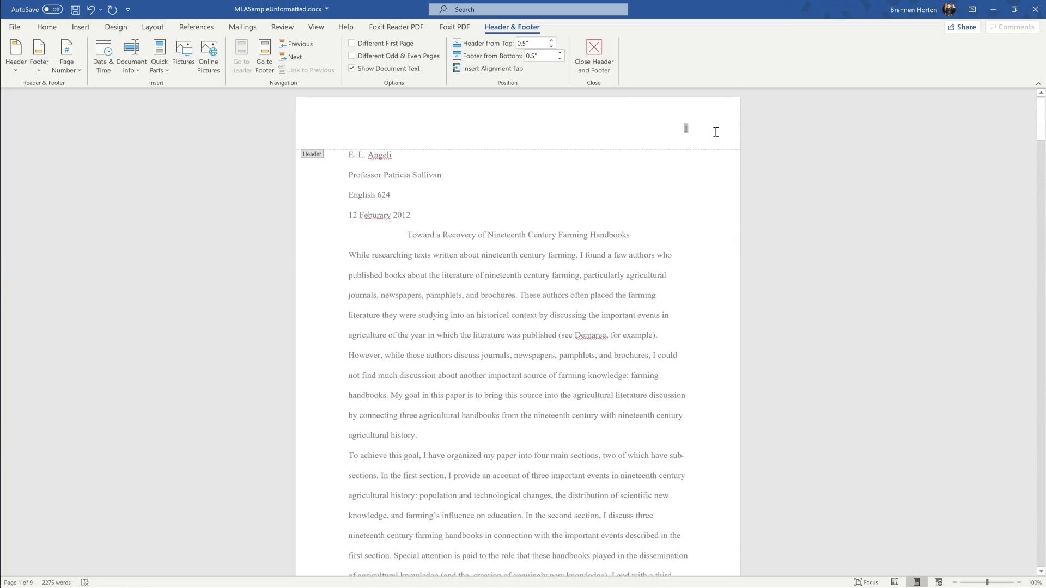
pyautogui.press('Left')
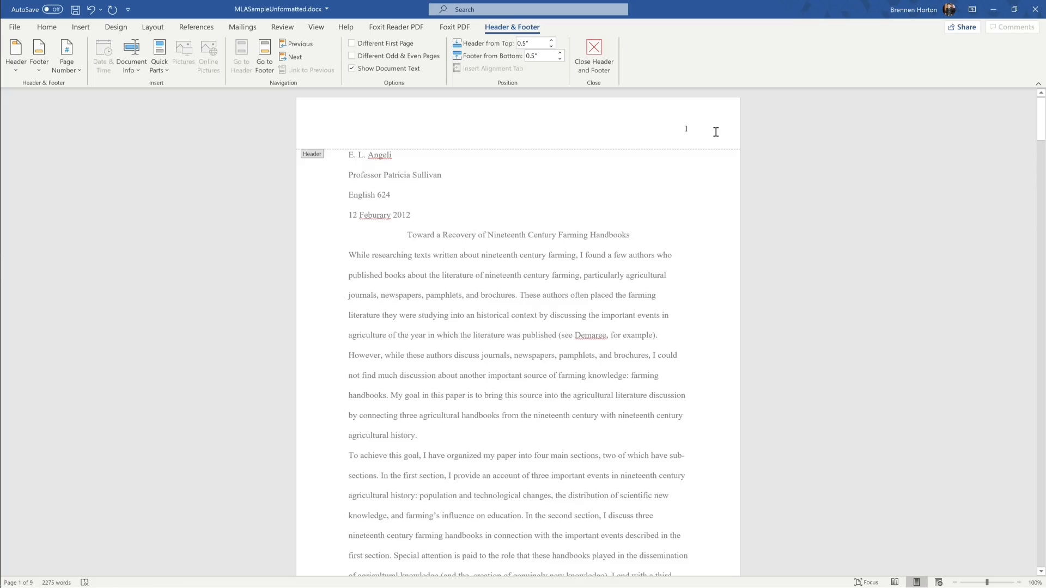
pyautogui.write('Ange')
pyautogui.write('li')
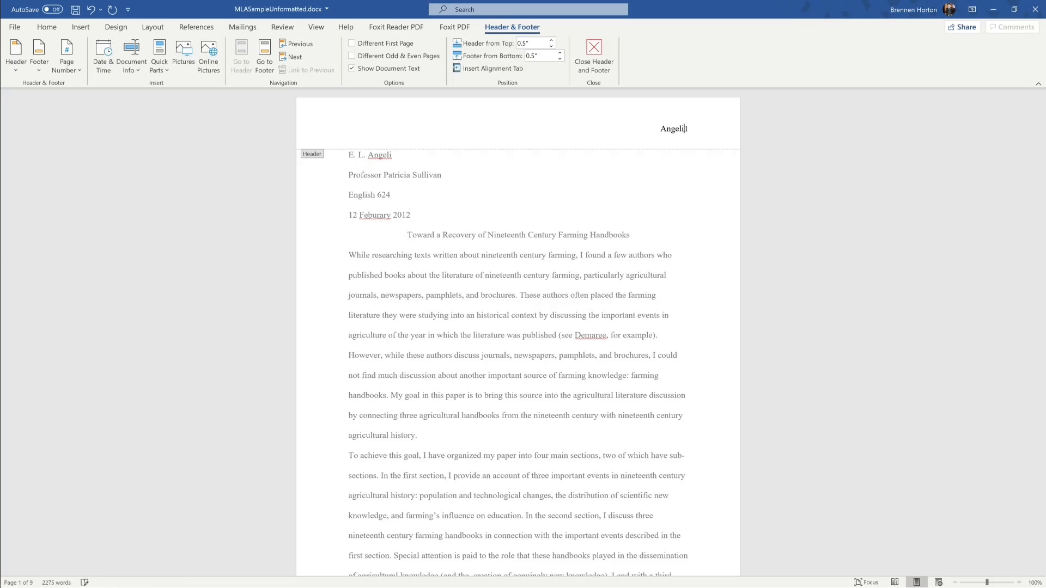
pyautogui.click(594, 54)
pyautogui.scroll(-8, 760, 237)
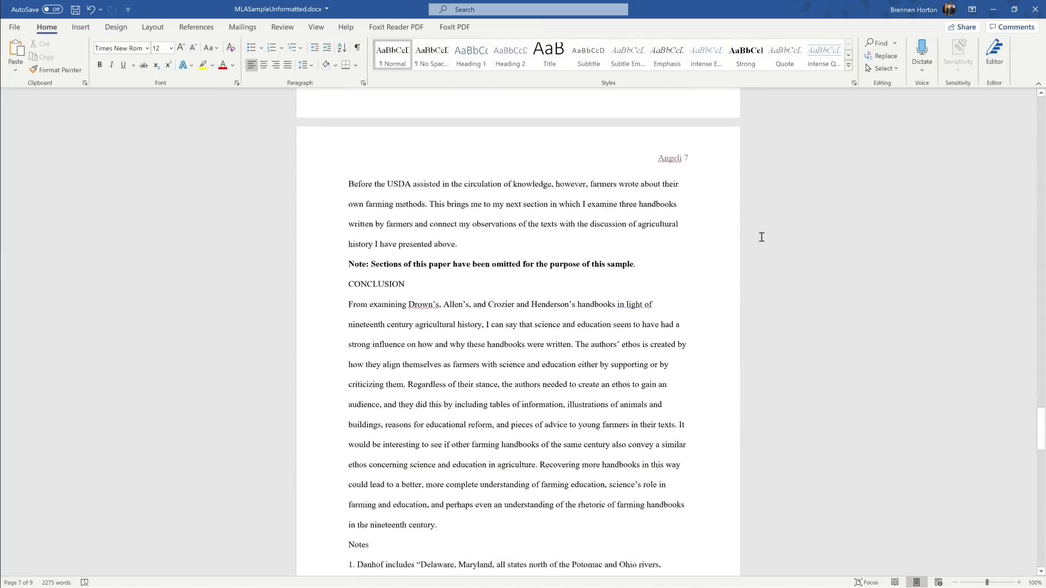
pyautogui.scroll(4, 761, 237)
pyautogui.scroll(-15, 762, 237)
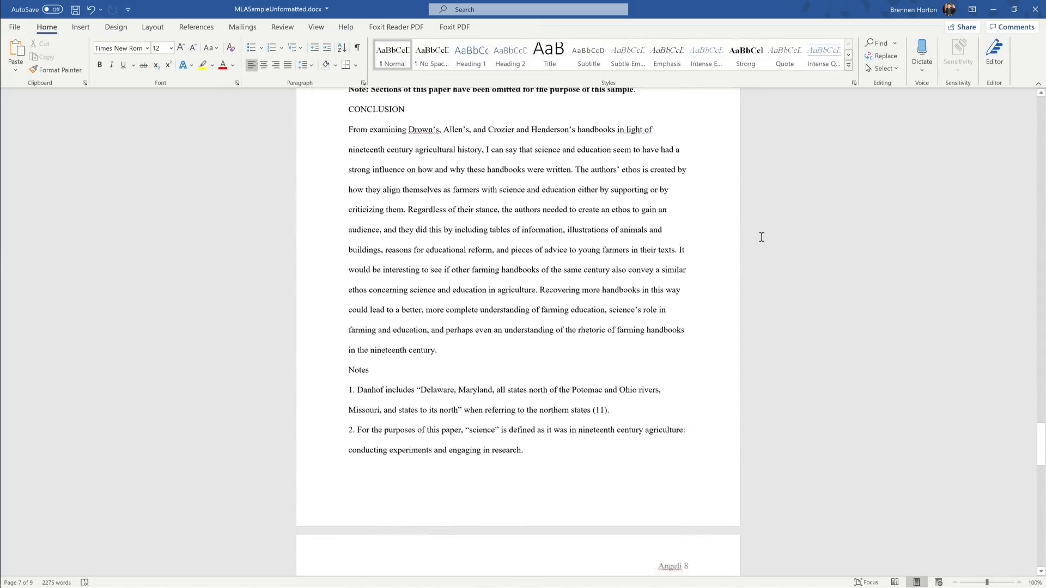
pyautogui.scroll(20, 762, 237)
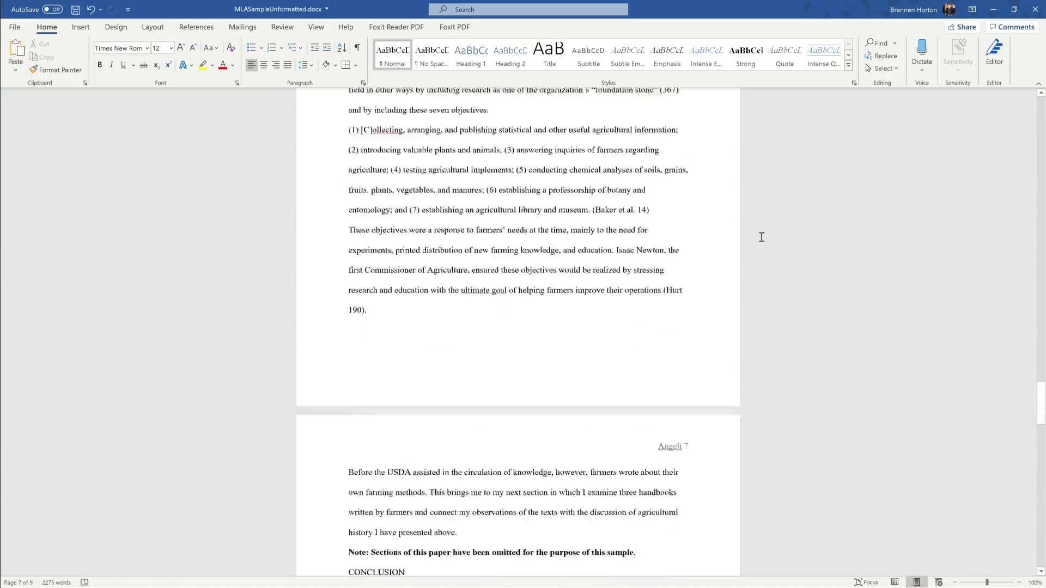
pyautogui.scroll(15, 762, 237)
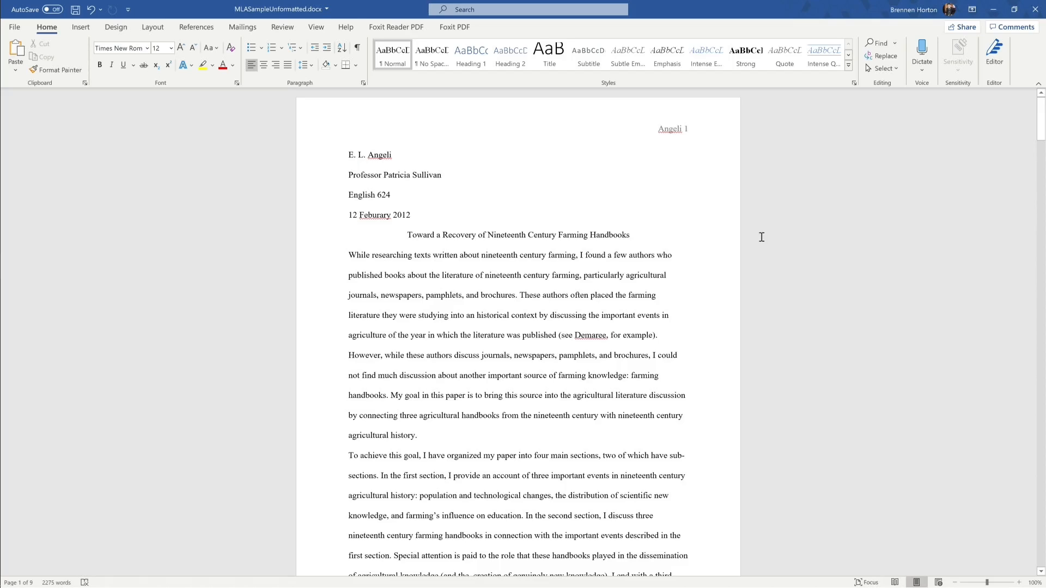
pyautogui.scroll(-2, 729, 280)
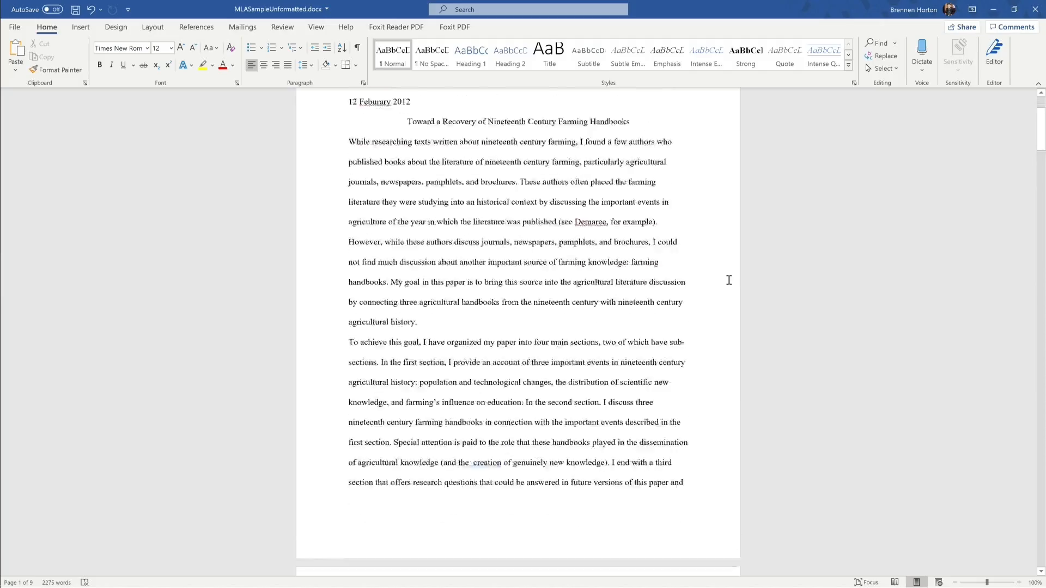
pyautogui.scroll(-20, 729, 280)
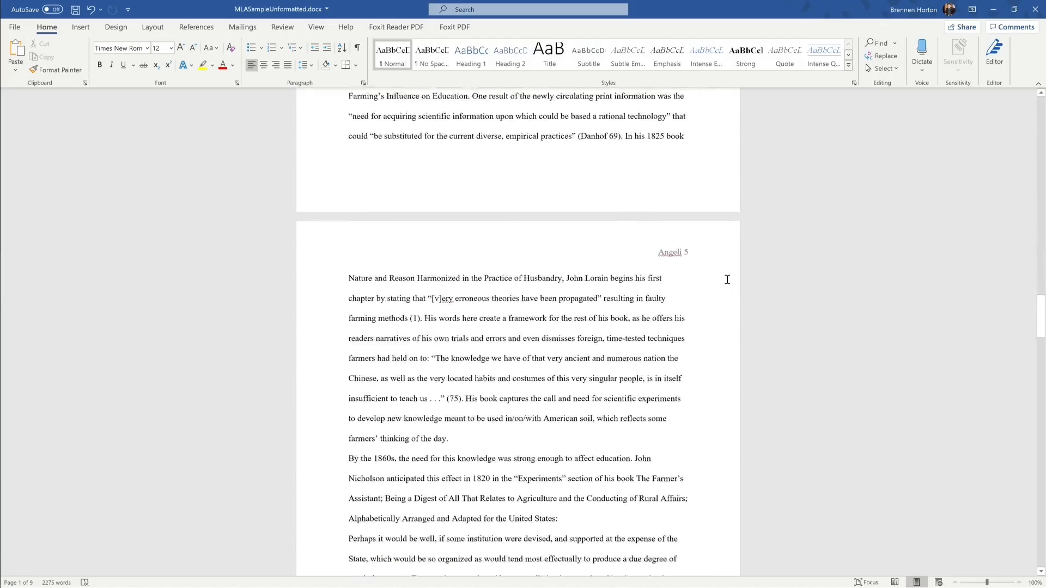
pyautogui.scroll(-20, 728, 279)
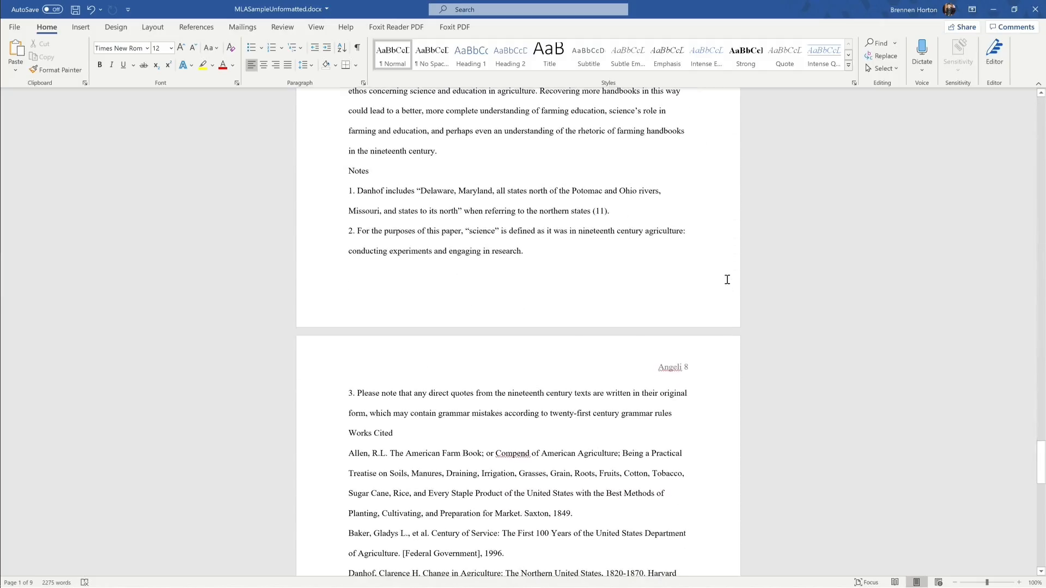
pyautogui.scroll(5, 727, 279)
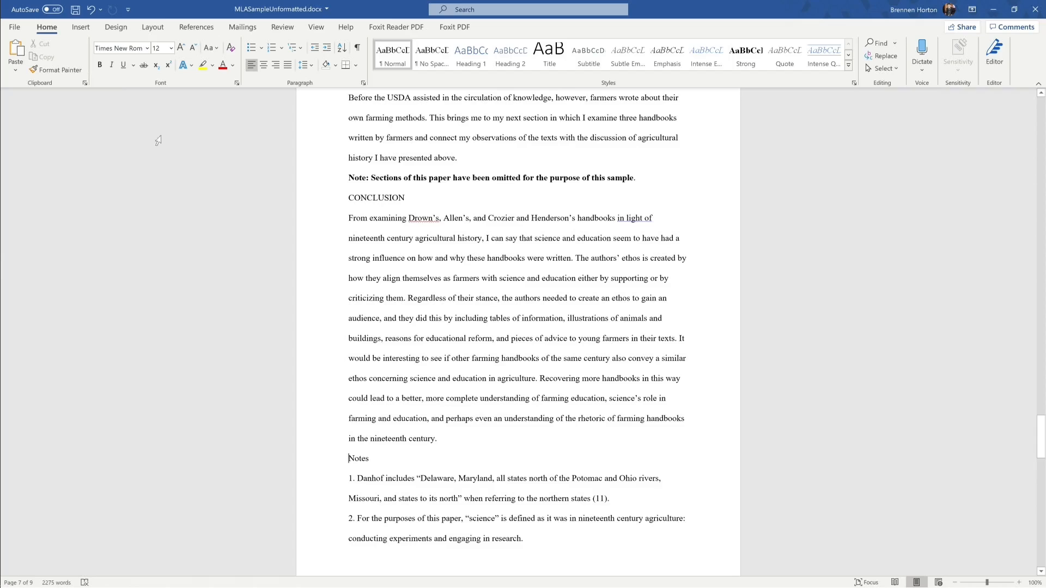
# Step: Insert page breaks so Notes and Works Cited each start on a new page
pyautogui.click(84, 30)
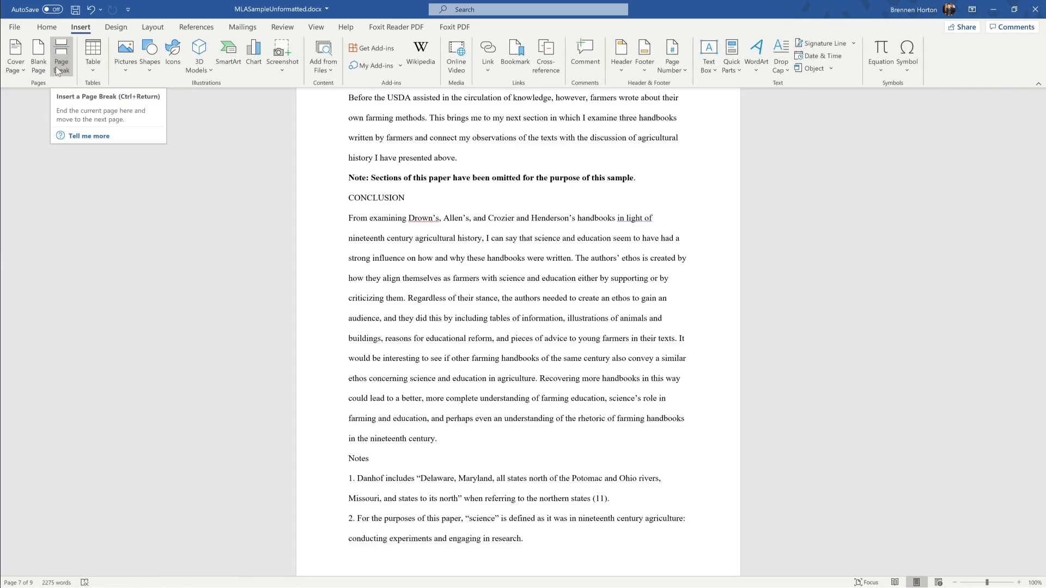
pyautogui.click(57, 68)
pyautogui.scroll(-4, 329, 203)
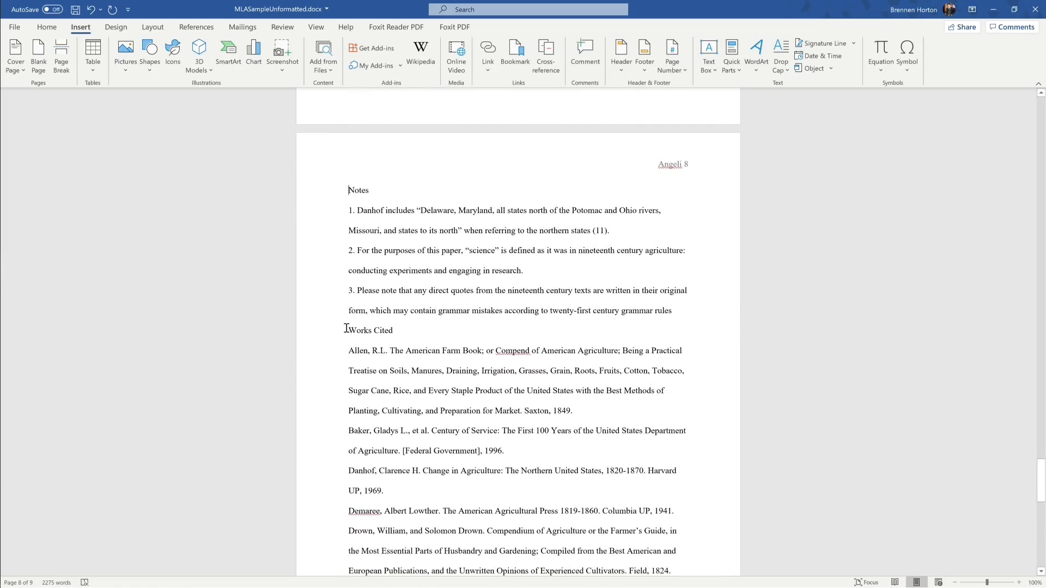
pyautogui.click(349, 330)
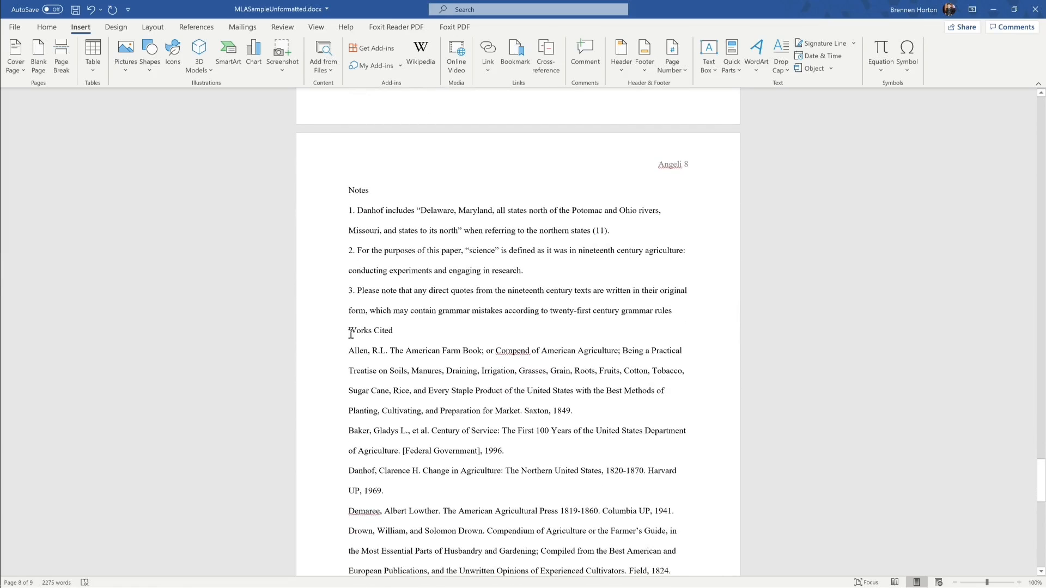
pyautogui.click(58, 63)
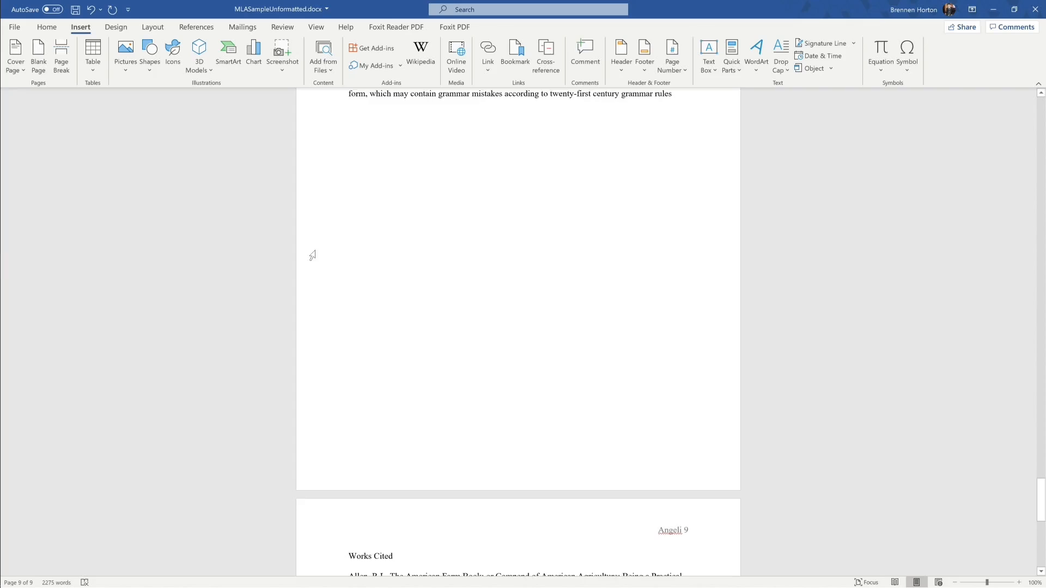
# Step: Center the Notes heading
pyautogui.scroll(4, 322, 267)
pyautogui.scroll(-10, 474, 408)
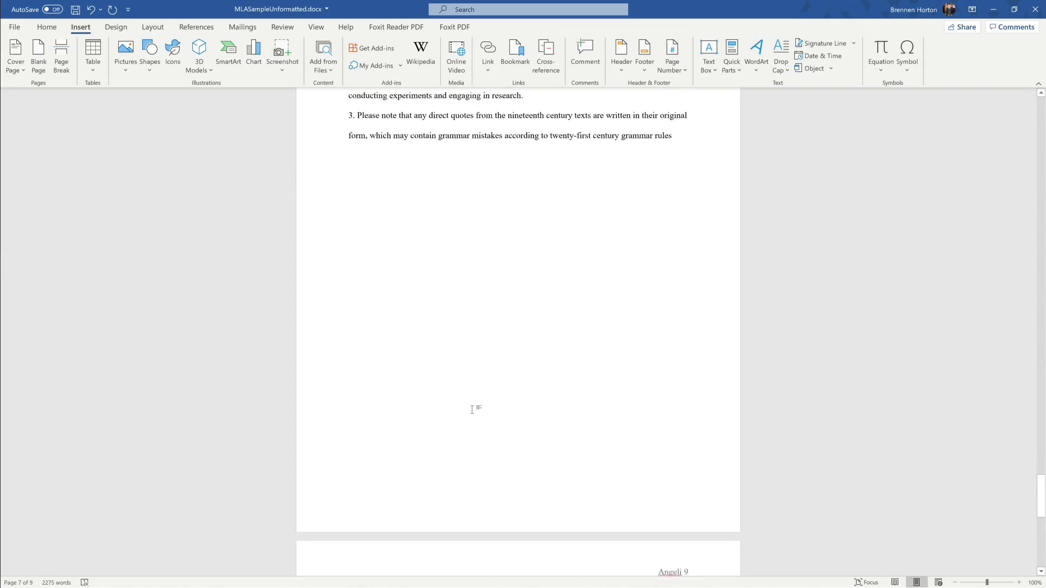
pyautogui.scroll(10, 443, 411)
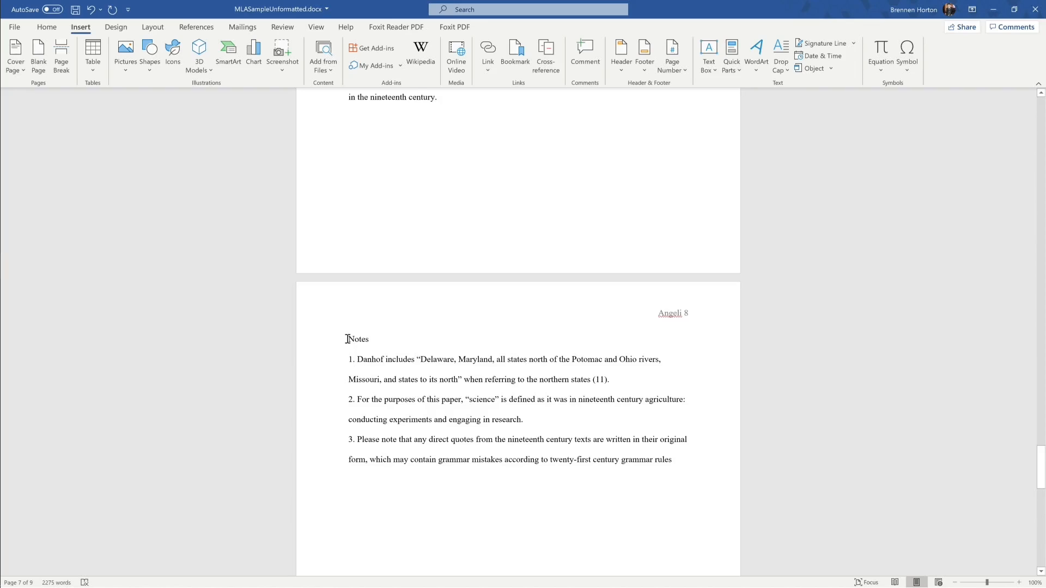
pyautogui.moveTo(347, 338); pyautogui.dragTo(370, 342)
pyautogui.click(47, 27)
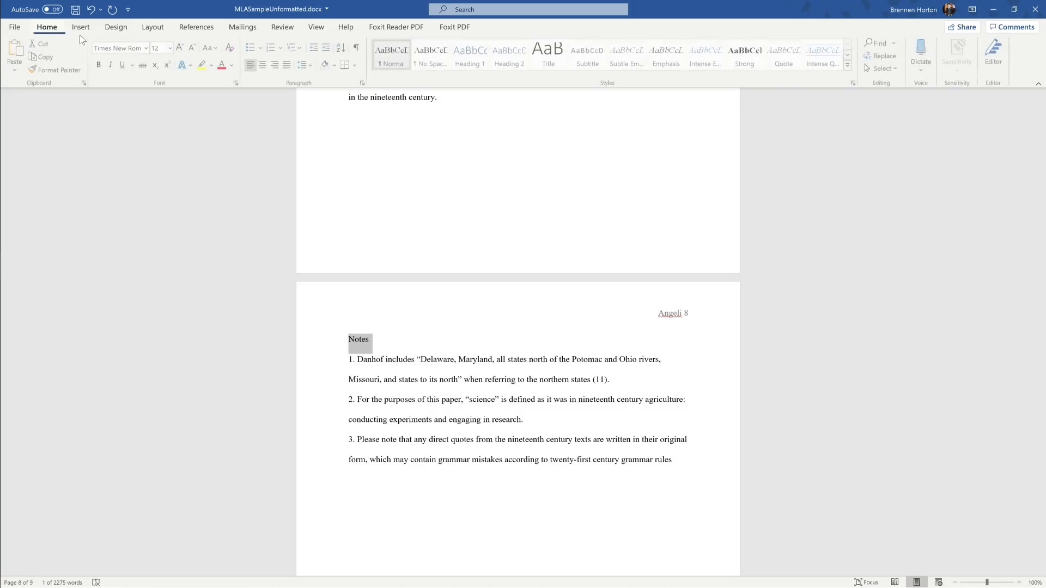
pyautogui.click(260, 65)
# Step: Center the Works Cited heading
pyautogui.scroll(-4, 447, 218)
pyautogui.scroll(-5, 454, 276)
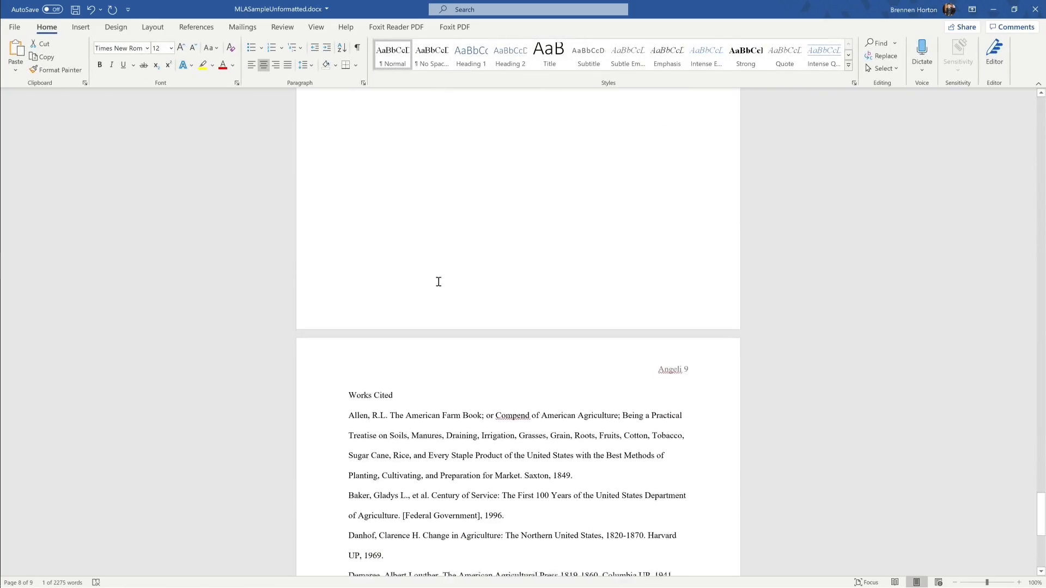
pyautogui.moveTo(395, 373); pyautogui.dragTo(357, 373)
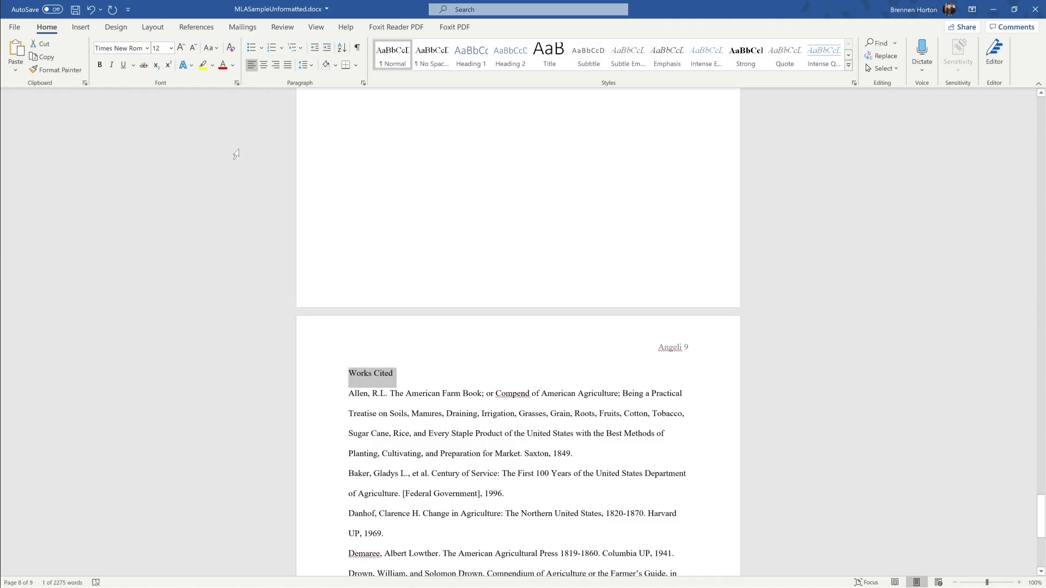
pyautogui.click(264, 64)
pyautogui.click(433, 416)
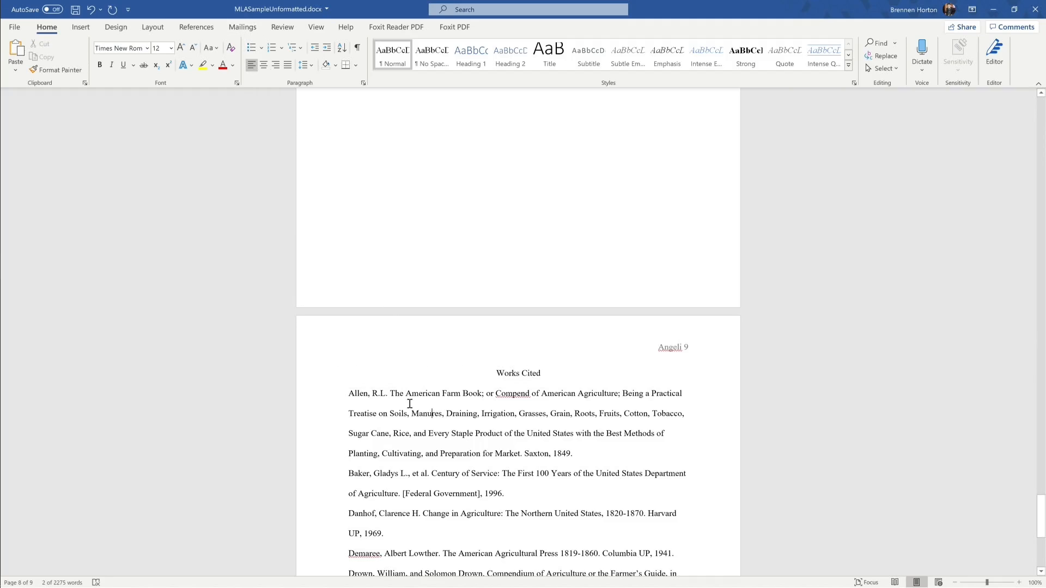
pyautogui.scroll(8, 448, 408)
pyautogui.scroll(1, 453, 410)
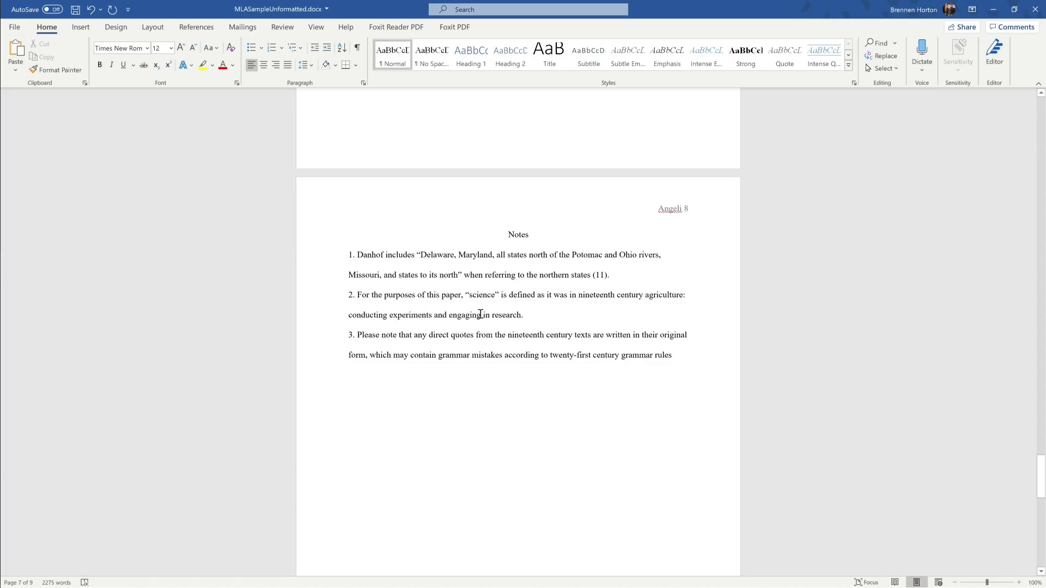
pyautogui.scroll(-8, 441, 341)
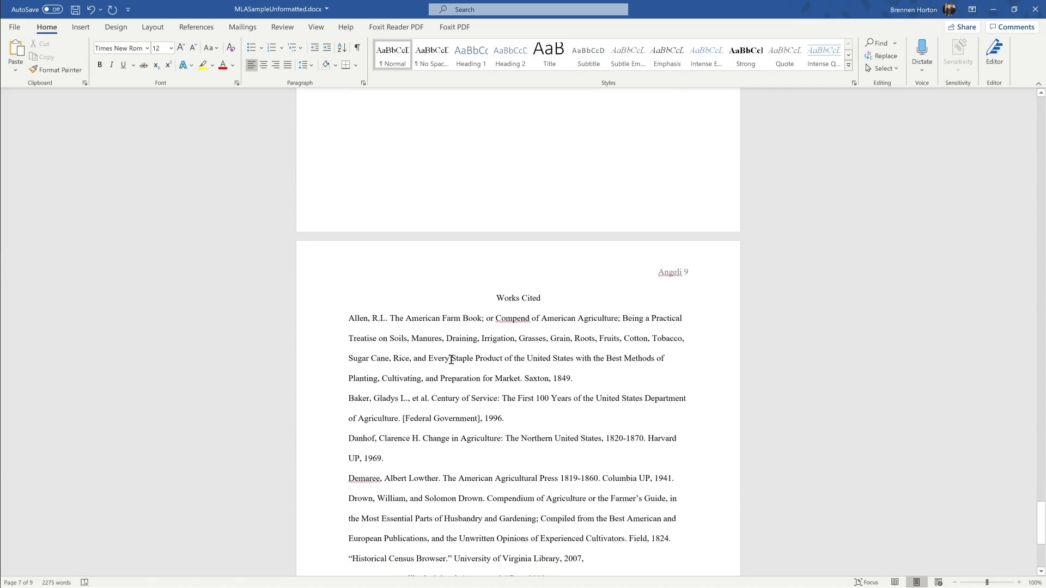
pyautogui.click(432, 338)
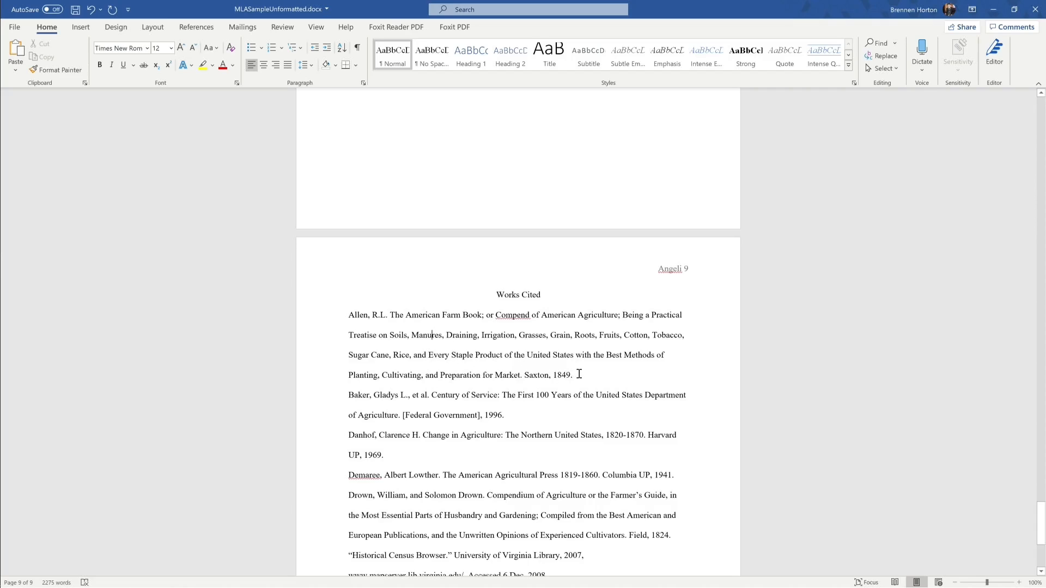
# Step: Give the first Works Cited entry a 0.5" hanging indent
pyautogui.moveTo(579, 375); pyautogui.dragTo(345, 321)
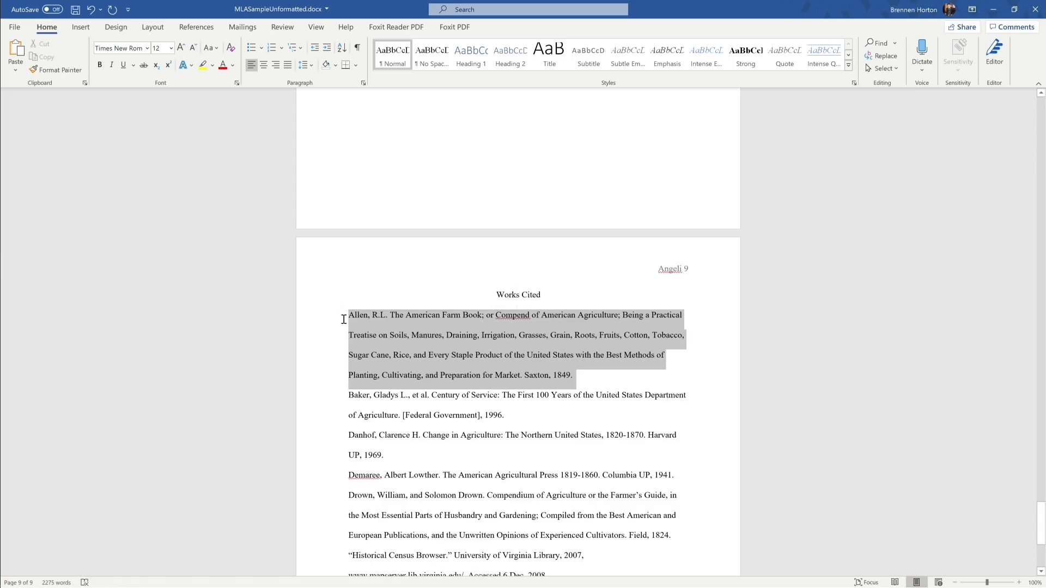
pyautogui.click(631, 381)
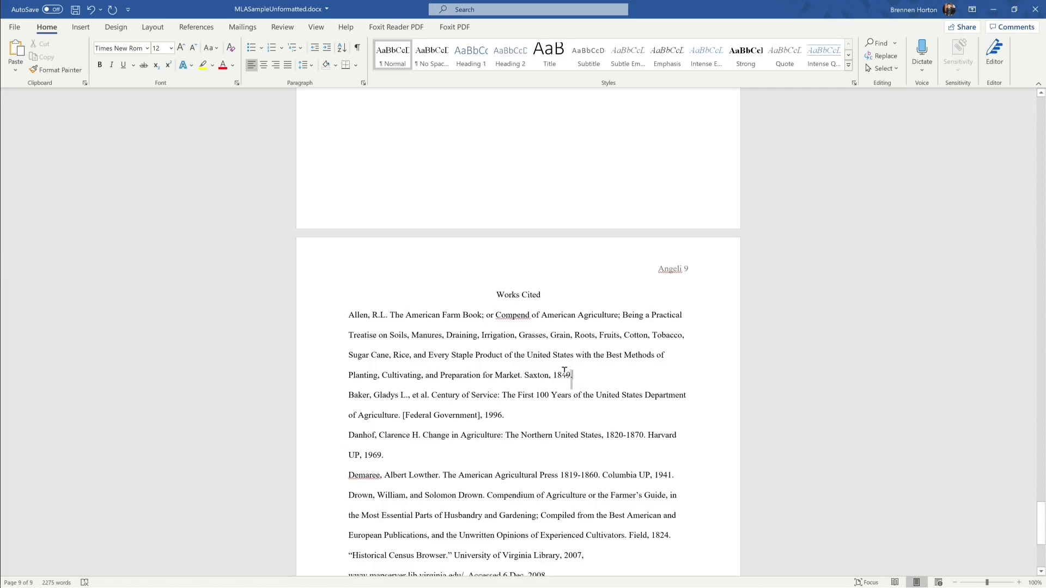
pyautogui.moveTo(575, 376); pyautogui.dragTo(350, 320)
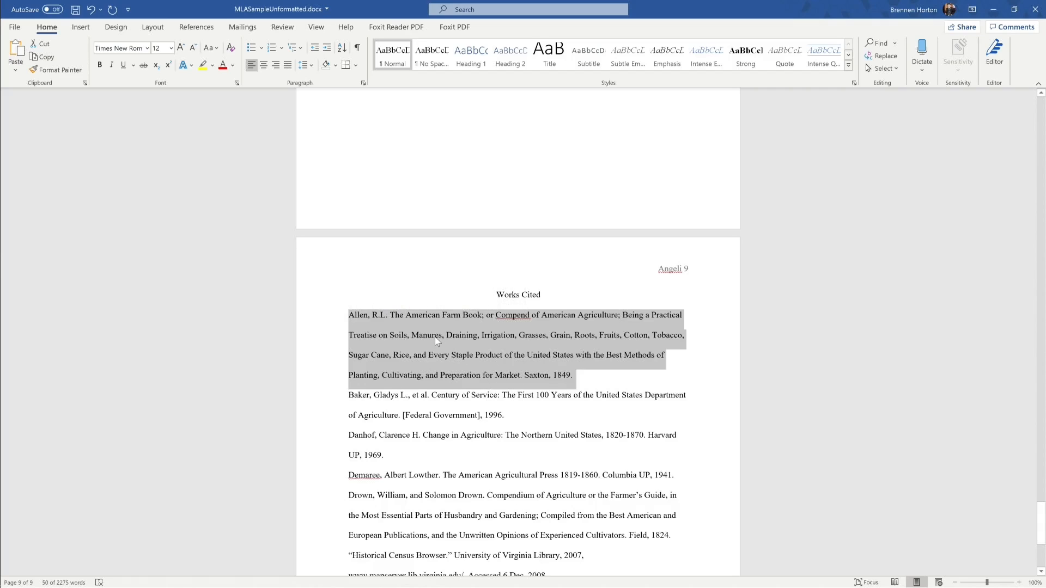
pyautogui.click(364, 84)
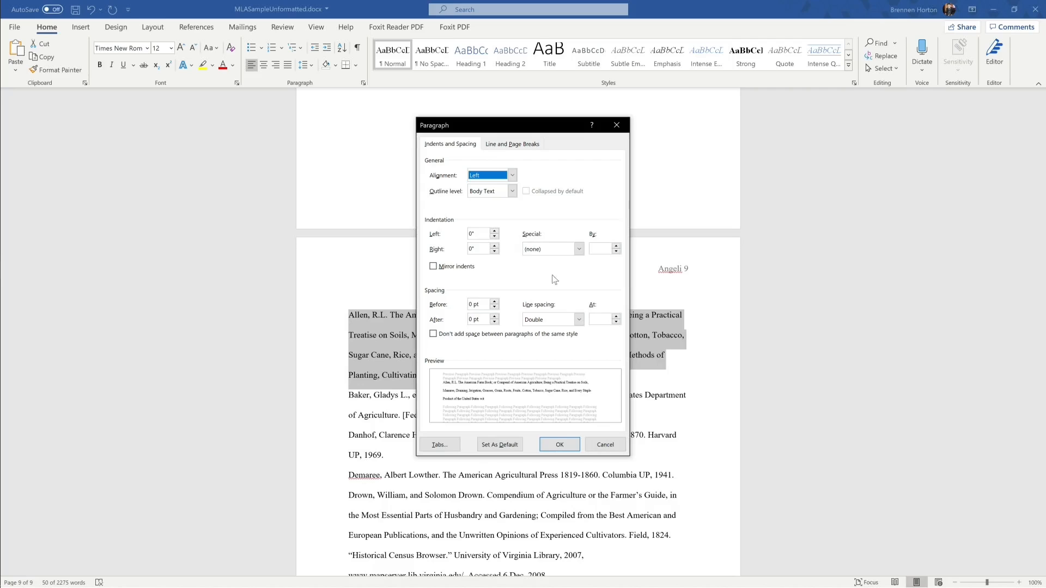
pyautogui.click(551, 254)
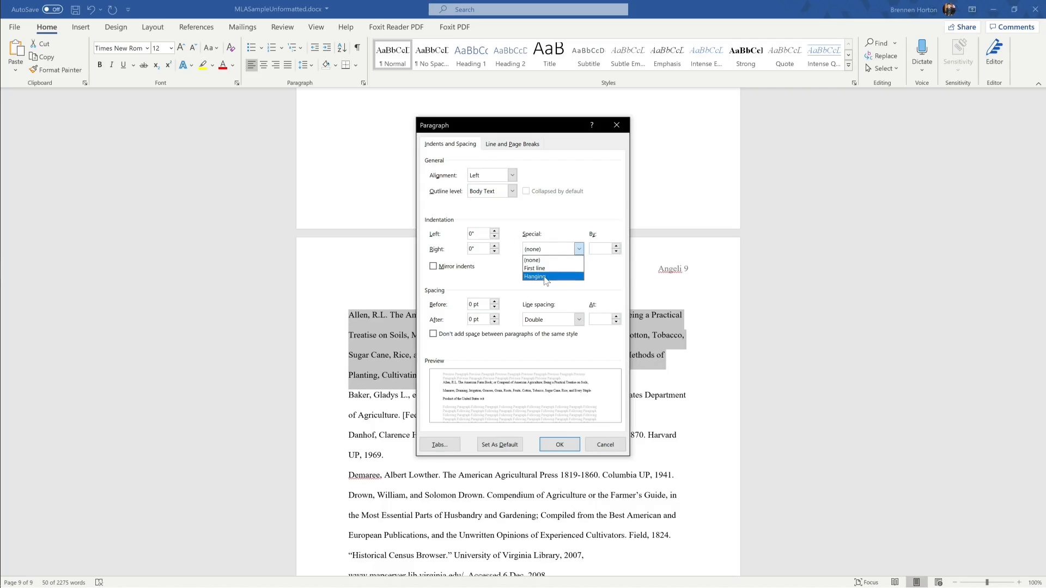
pyautogui.click(551, 276)
pyautogui.click(559, 445)
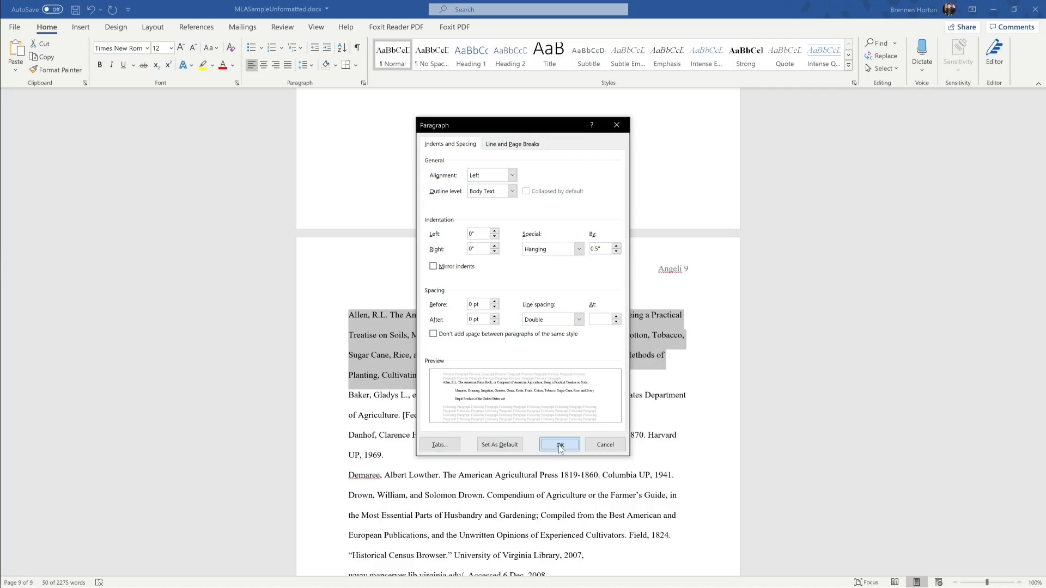
pyautogui.click(656, 375)
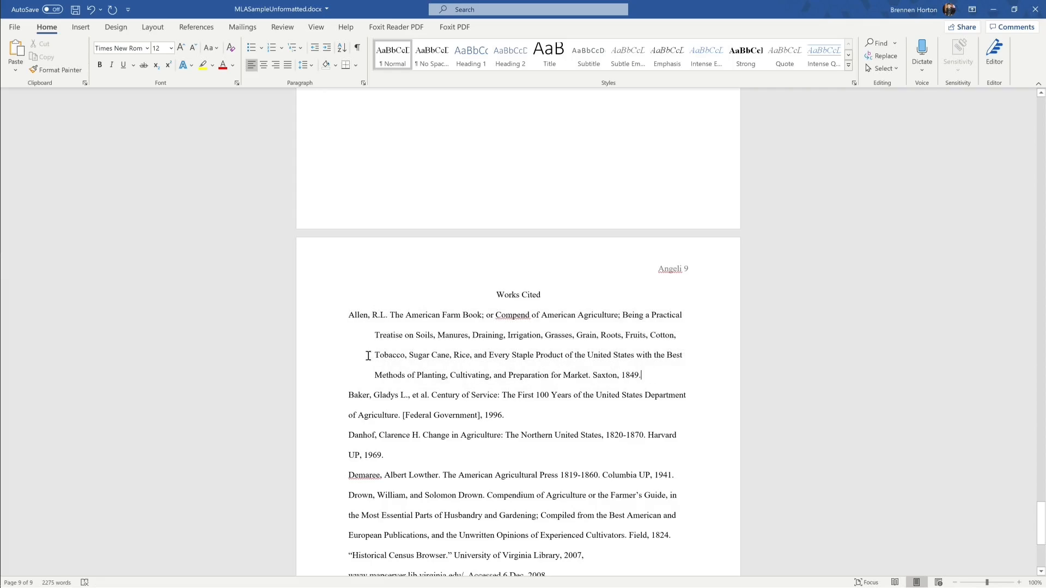
# Step: Select the second entry and choose a Hanging special indent in the Paragraph dialog
pyautogui.moveTo(349, 318); pyautogui.dragTo(643, 378)
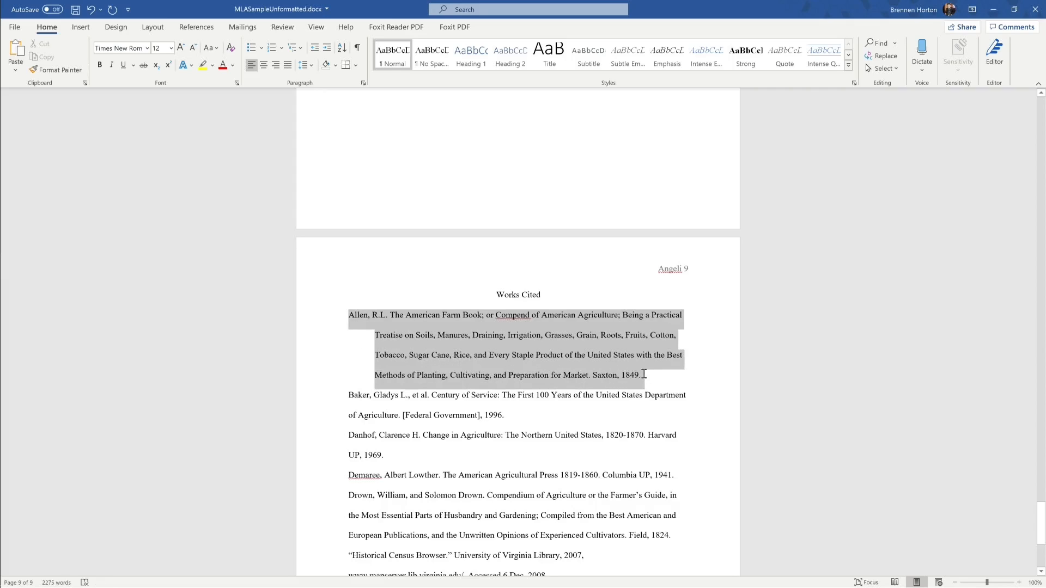
pyautogui.moveTo(506, 417); pyautogui.dragTo(361, 399)
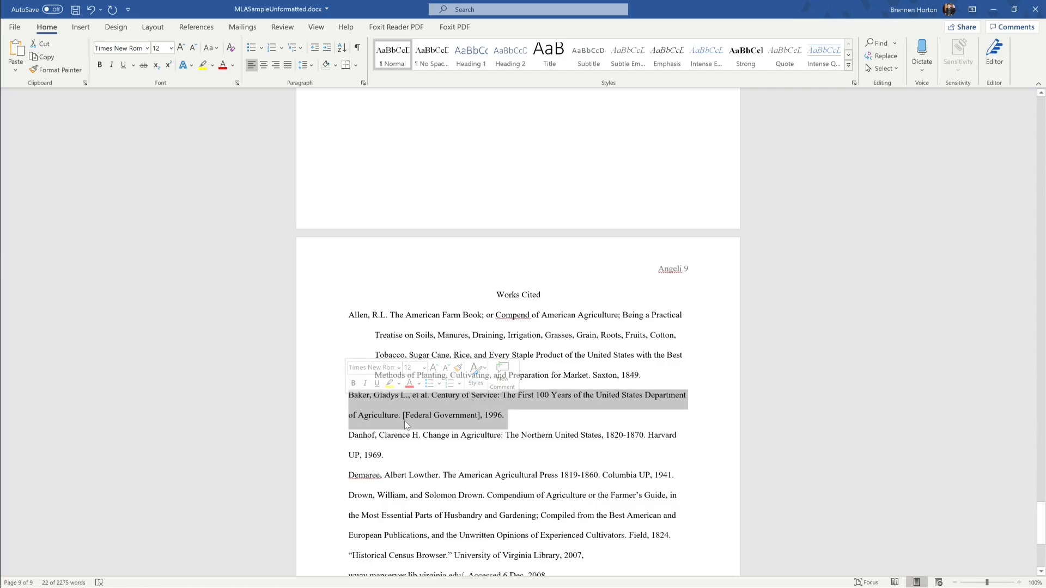
pyautogui.click(363, 83)
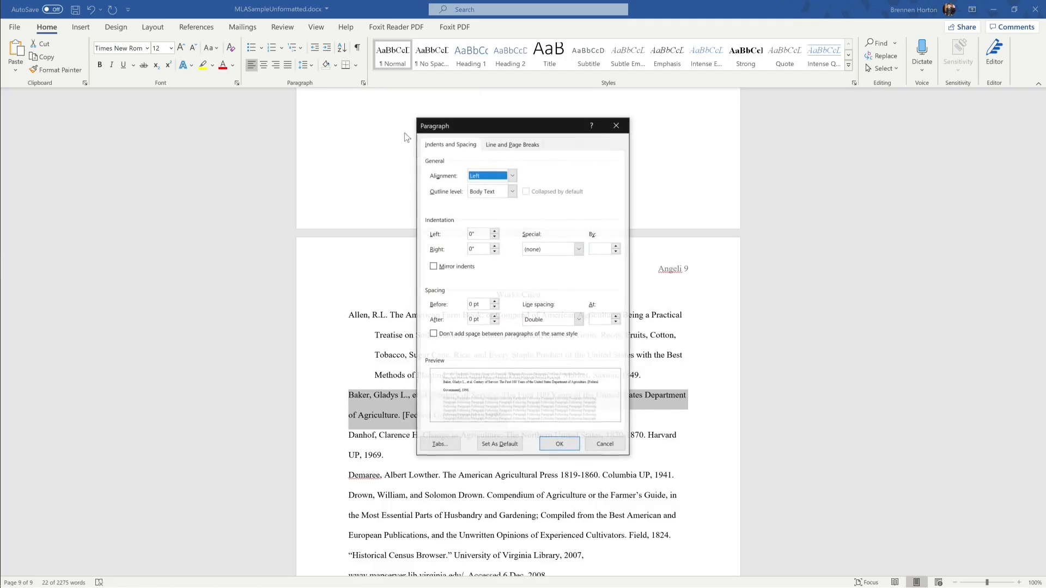
pyautogui.click(556, 249)
pyautogui.click(547, 277)
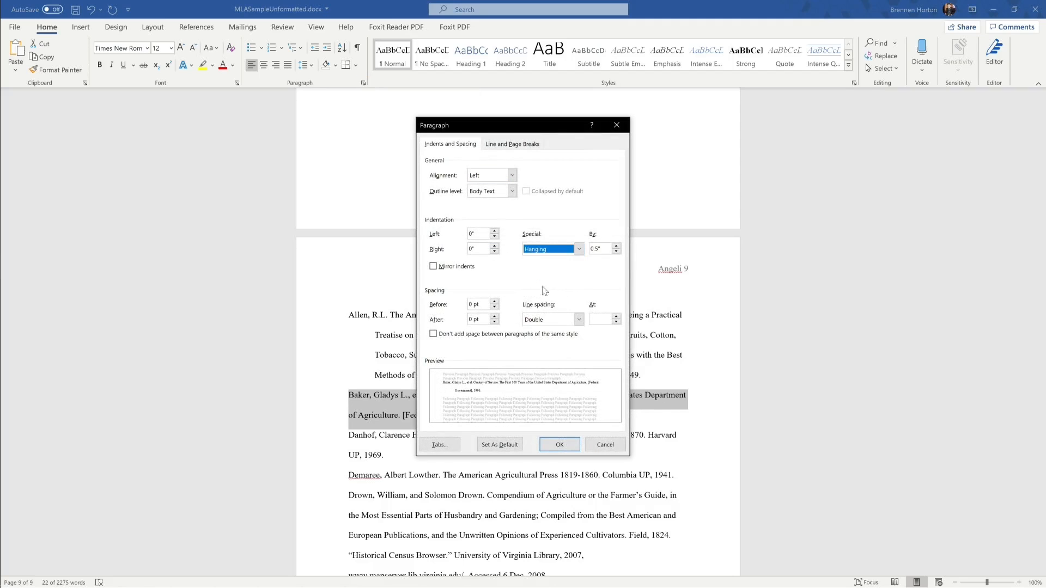
# Step: Confirm the second entry's hanging indent and give the third entry one too
pyautogui.click(560, 445)
pyautogui.scroll(-3, 366, 373)
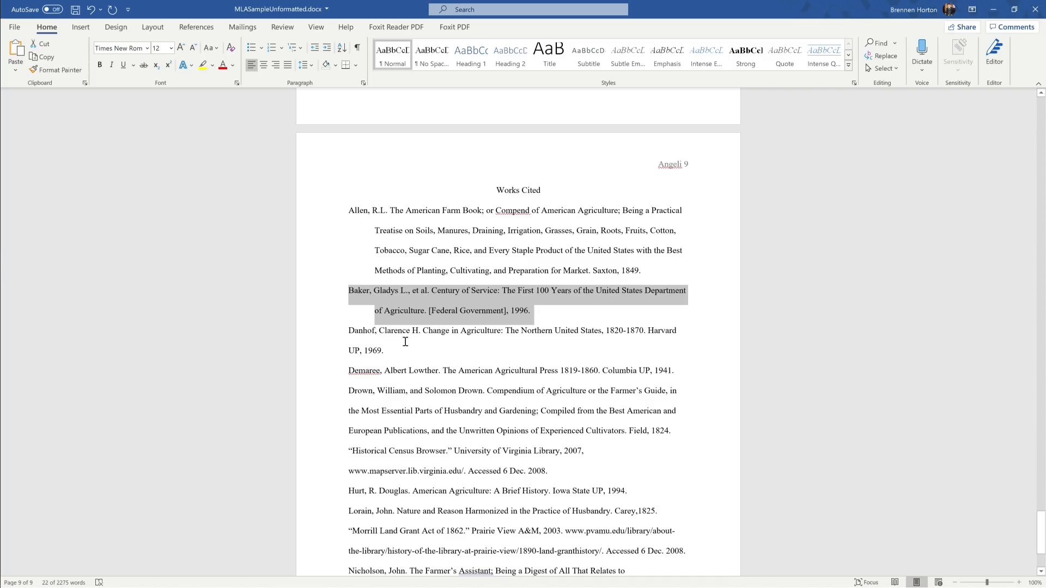
pyautogui.tripleClick(400, 346)
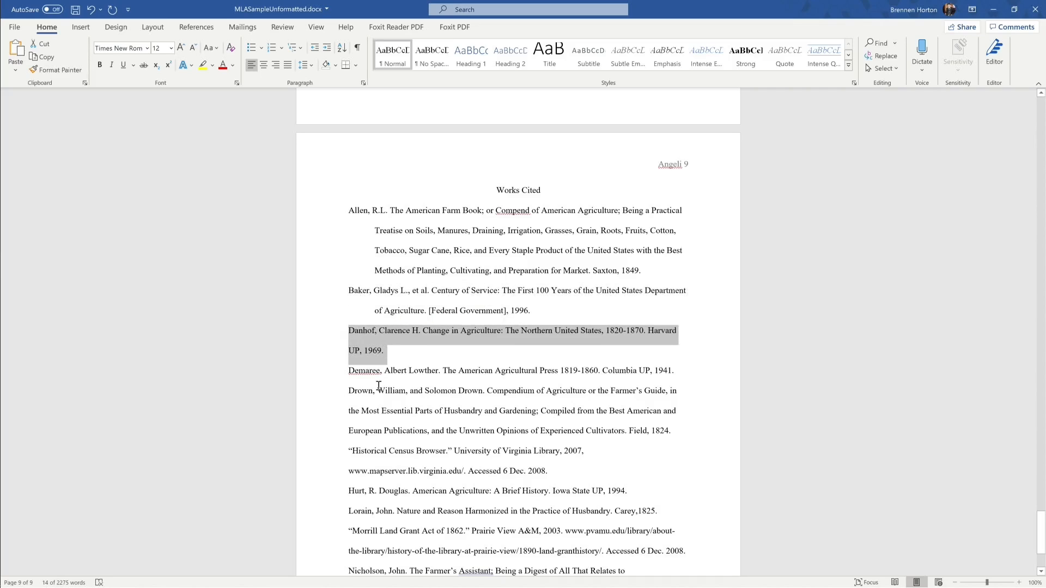
pyautogui.rightClick(366, 351)
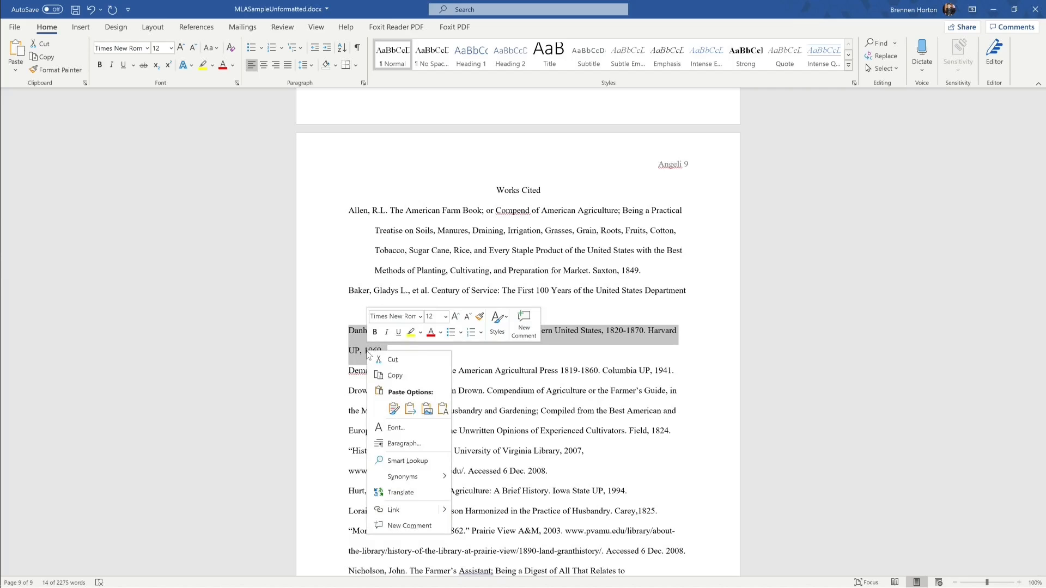
pyautogui.click(392, 444)
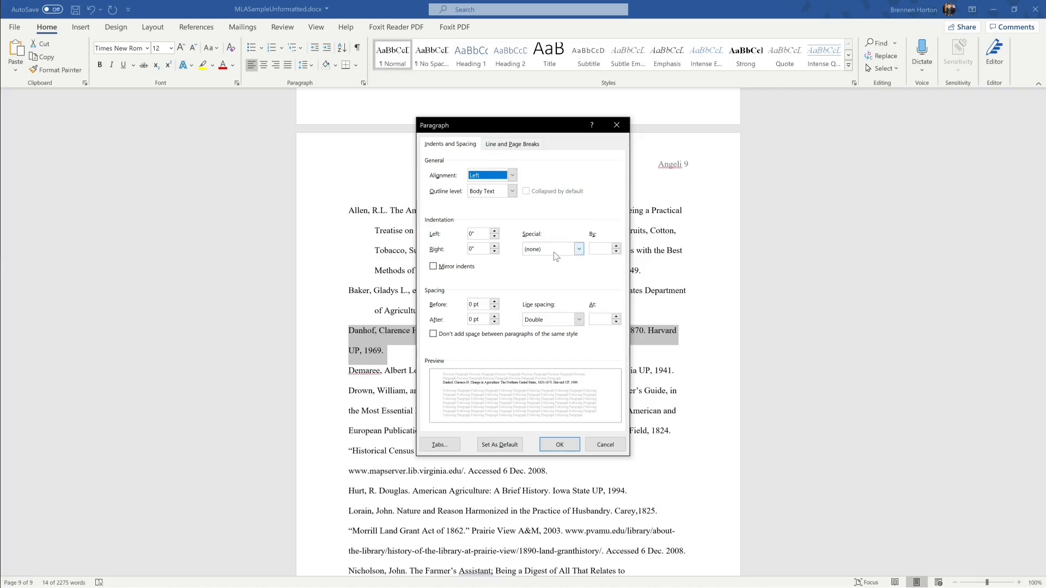
pyautogui.click(553, 250)
pyautogui.click(535, 276)
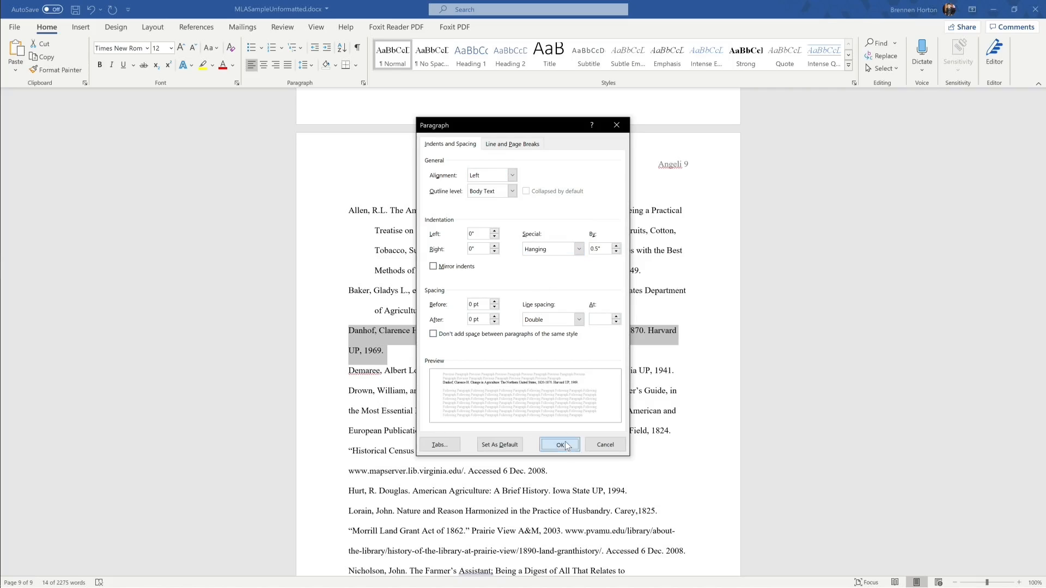
pyautogui.click(559, 445)
# Step: Give the Demaree entry a 0.5" hanging indent
pyautogui.scroll(-1, 564, 390)
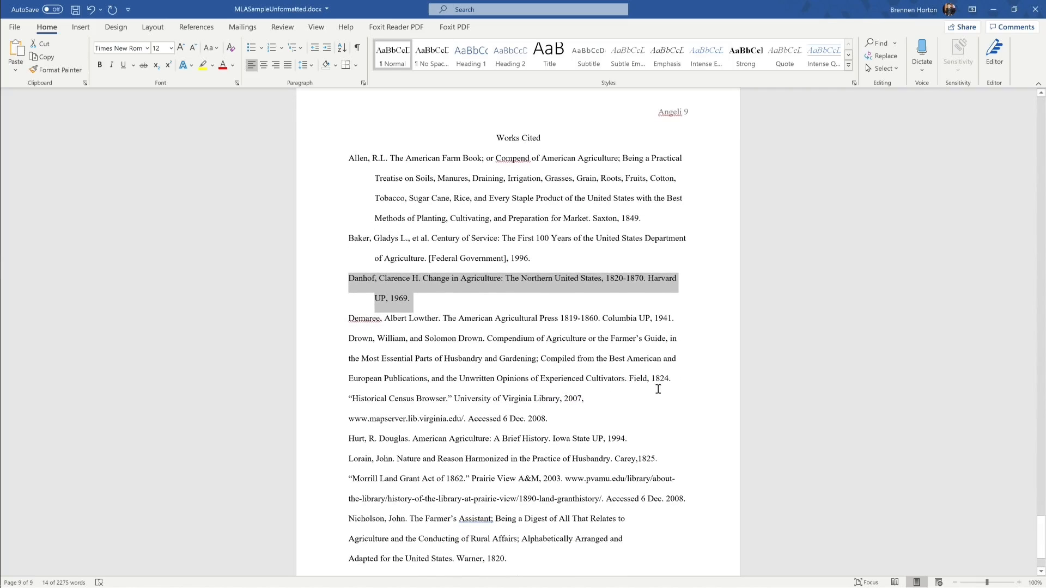
pyautogui.moveTo(348, 319); pyautogui.dragTo(674, 318)
pyautogui.rightClick(660, 322)
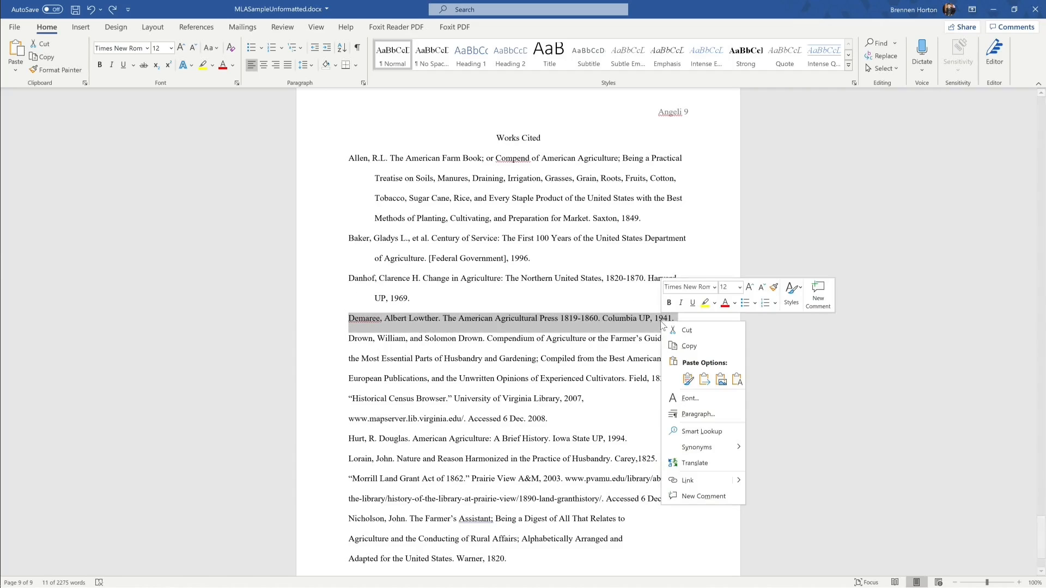
pyautogui.click(684, 418)
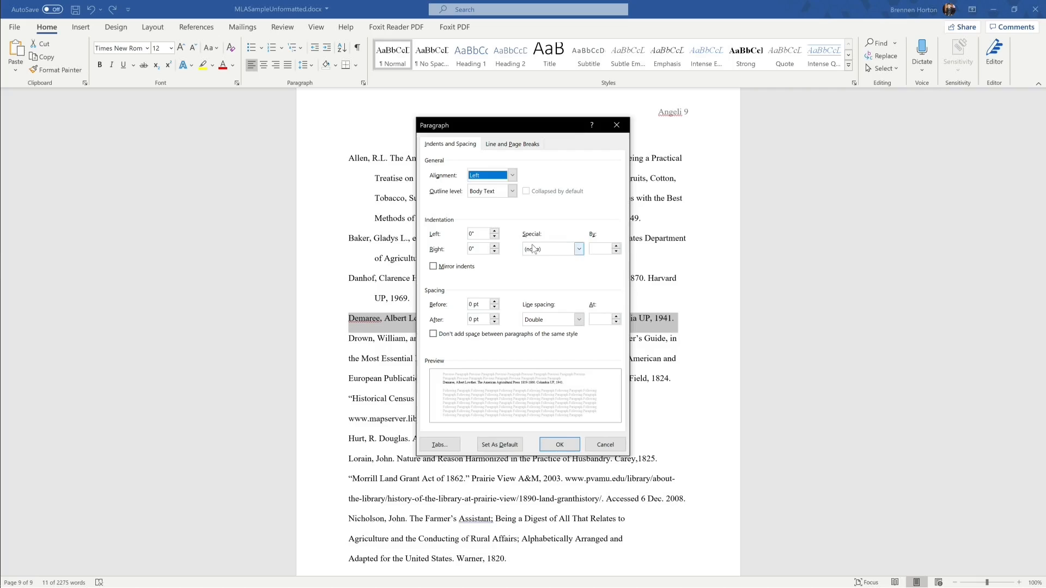
pyautogui.click(579, 249)
pyautogui.click(547, 277)
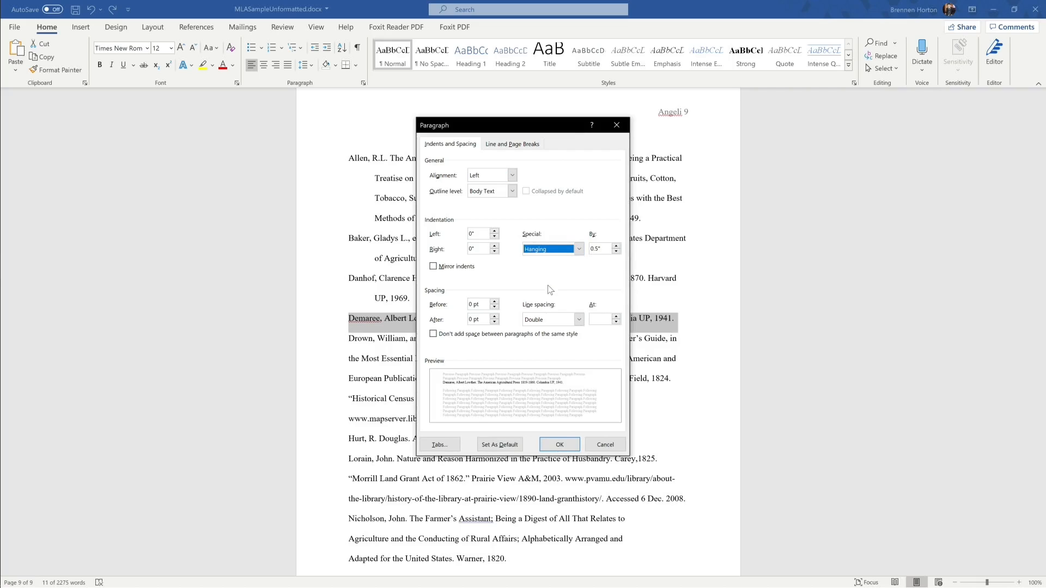
pyautogui.click(562, 441)
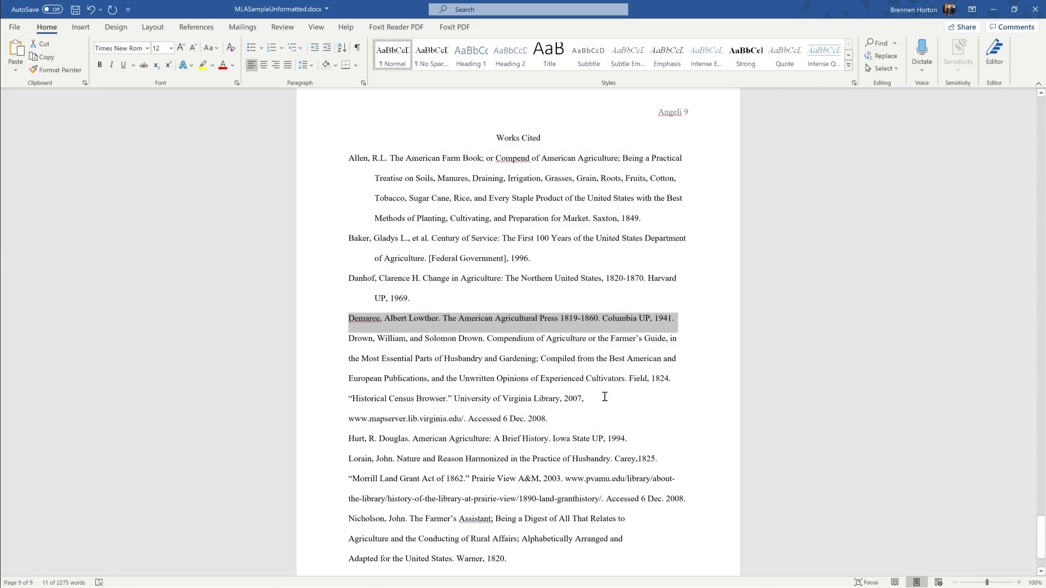
# Step: Give the Drown entry a 0.5" hanging indent
pyautogui.moveTo(674, 379); pyautogui.dragTo(360, 341)
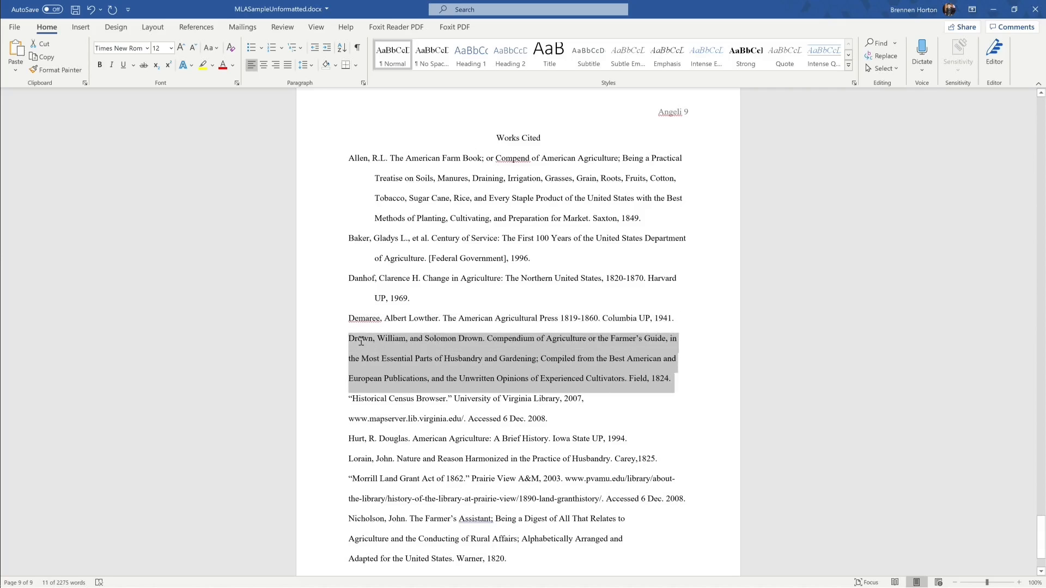
pyautogui.rightClick(397, 342)
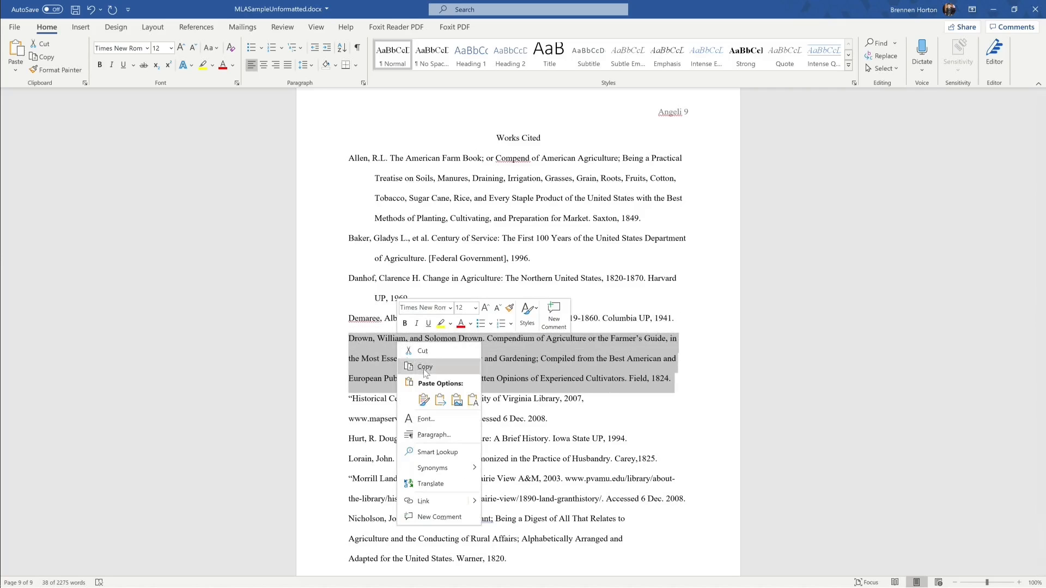
pyautogui.click(436, 435)
pyautogui.click(553, 249)
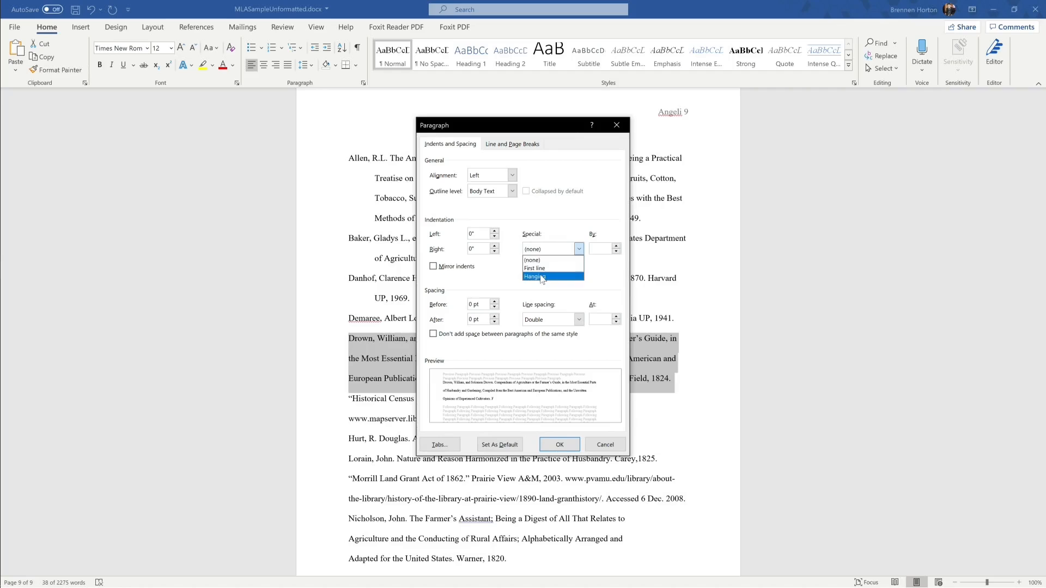
pyautogui.click(542, 277)
pyautogui.click(559, 445)
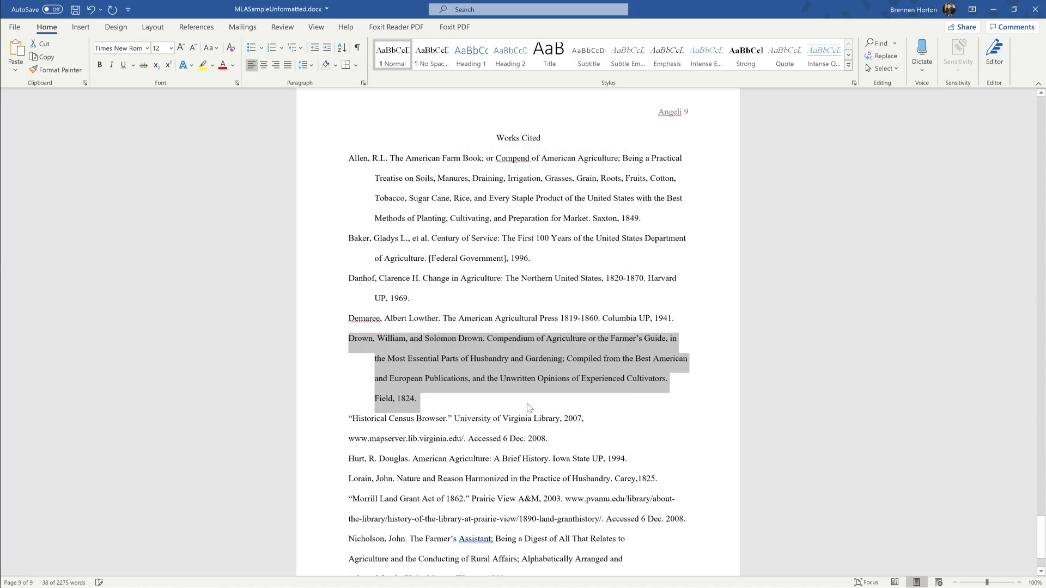
pyautogui.click(483, 394)
pyautogui.scroll(-3, 467, 378)
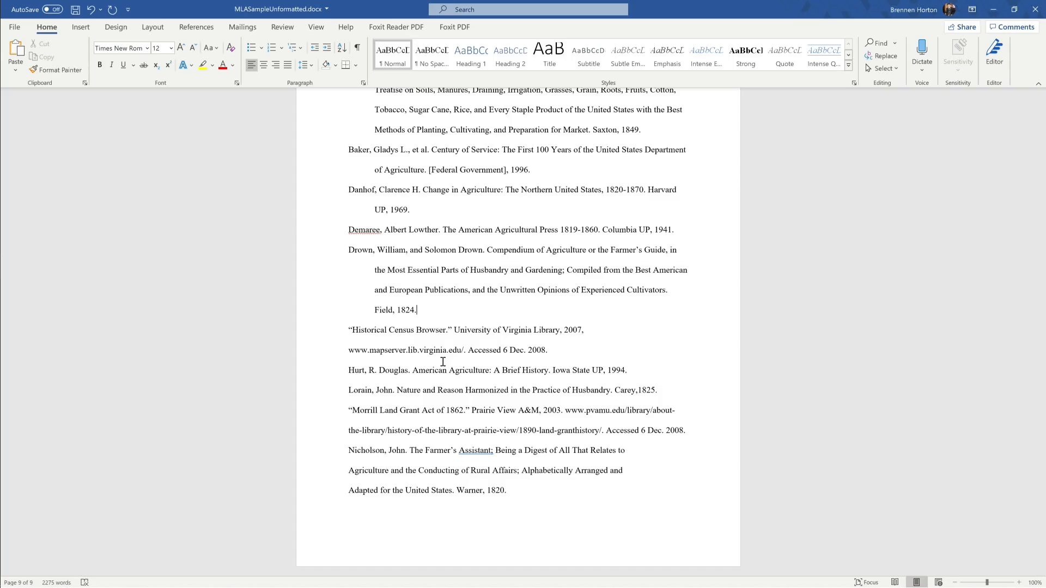
pyautogui.scroll(20, 456, 357)
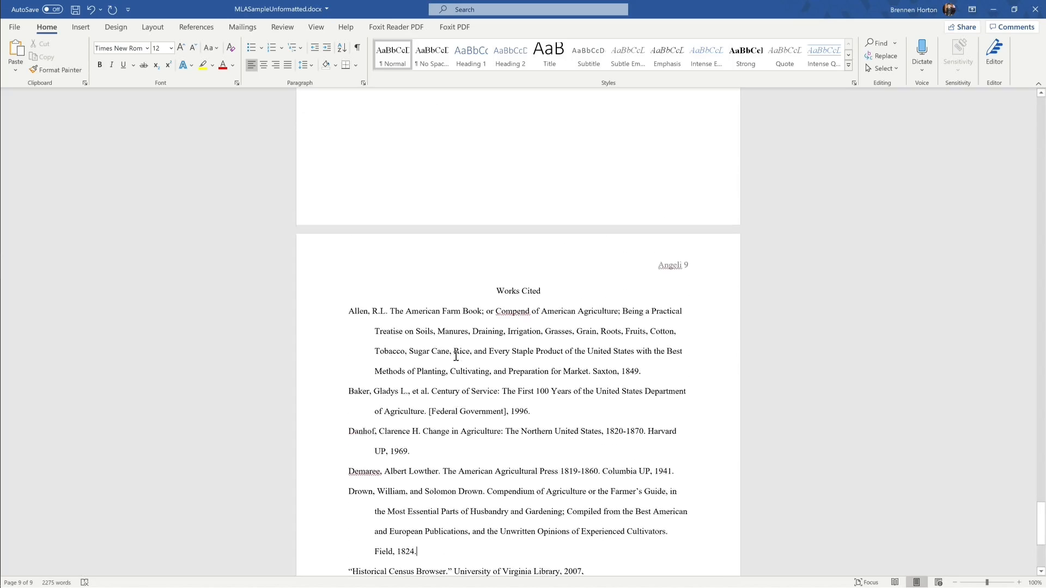
pyautogui.scroll(20, 456, 356)
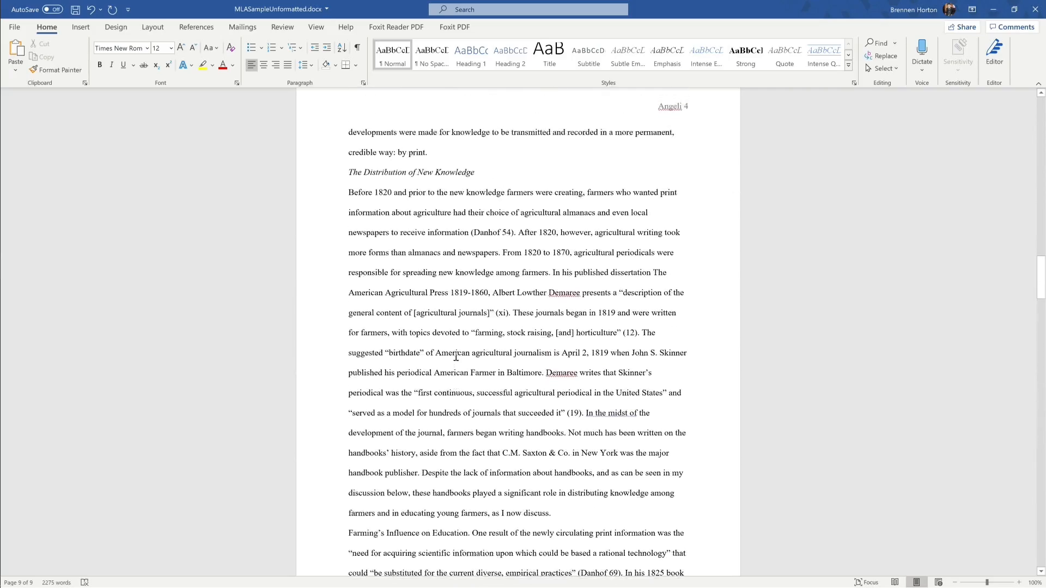
pyautogui.scroll(20, 456, 356)
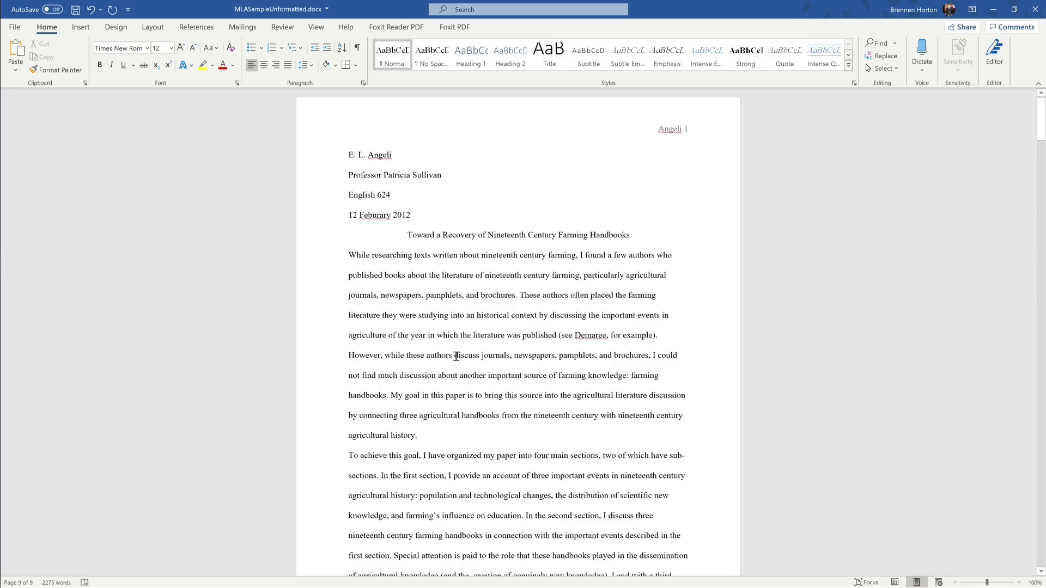
pyautogui.scroll(-4, 468, 384)
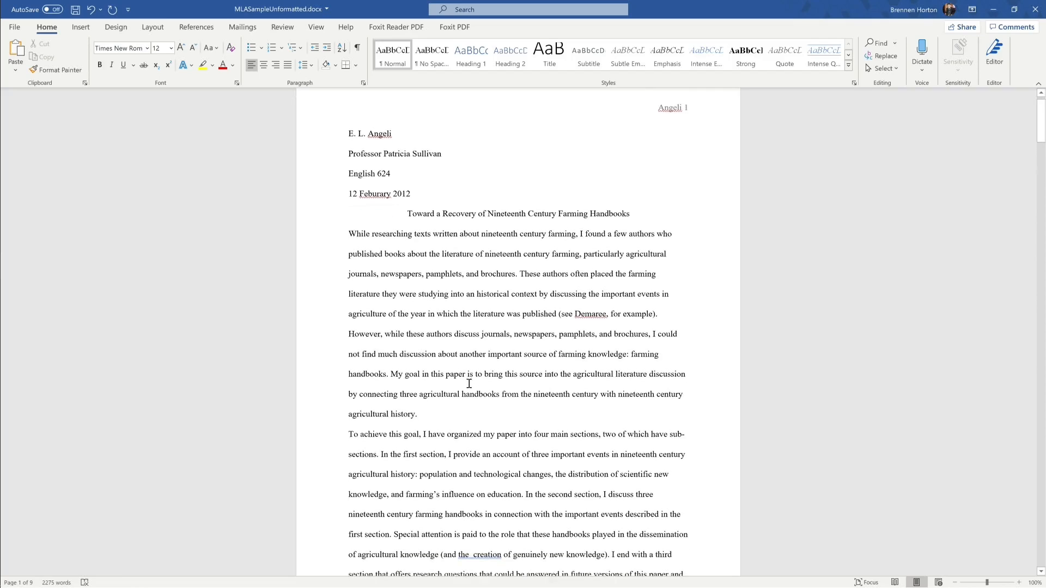
pyautogui.scroll(-10, 469, 396)
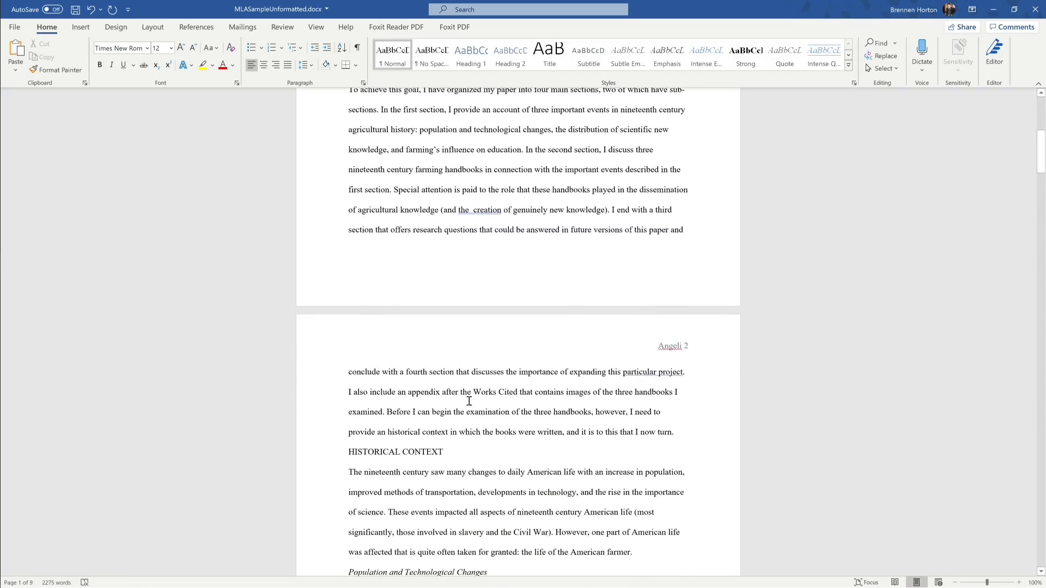
pyautogui.scroll(-5, 469, 402)
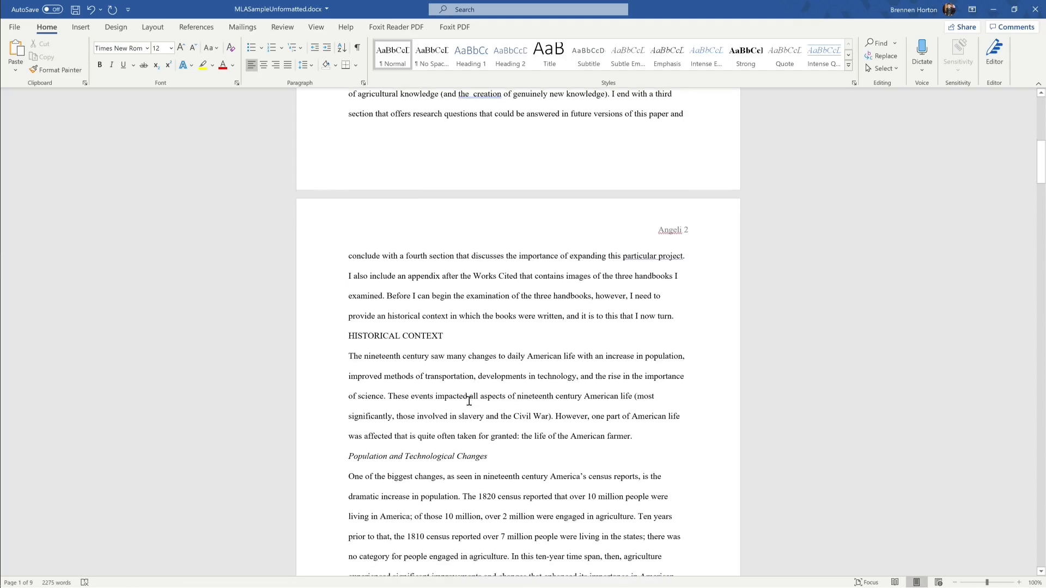
pyautogui.scroll(-2, 469, 402)
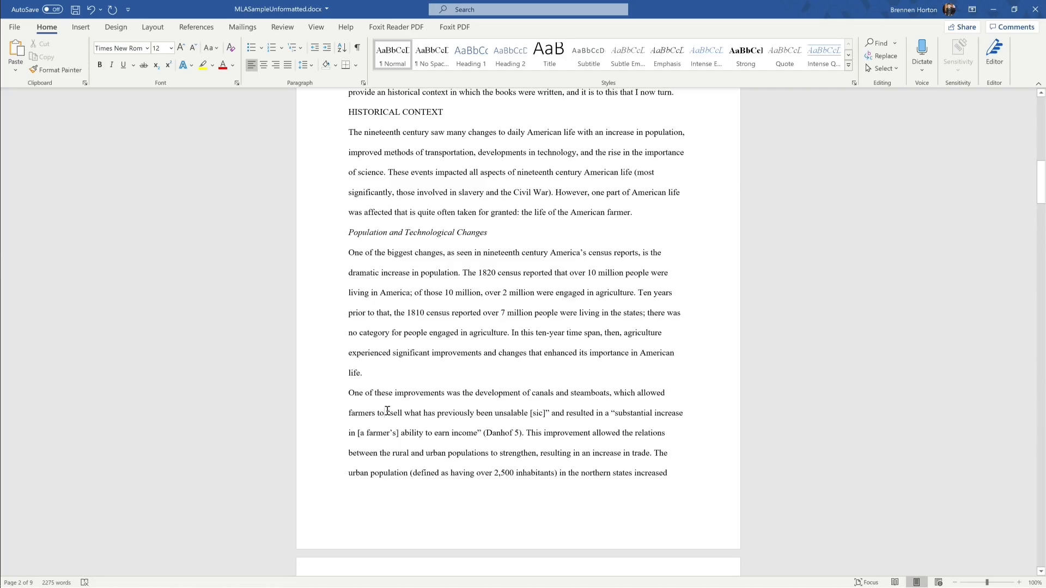
pyautogui.moveTo(387, 413); pyautogui.dragTo(550, 414)
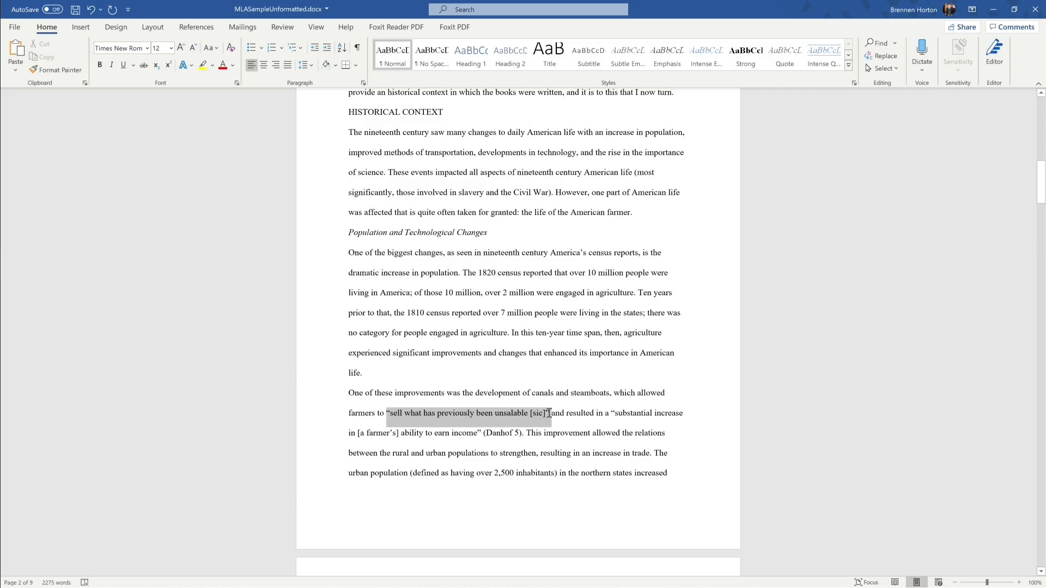
pyautogui.click(530, 413)
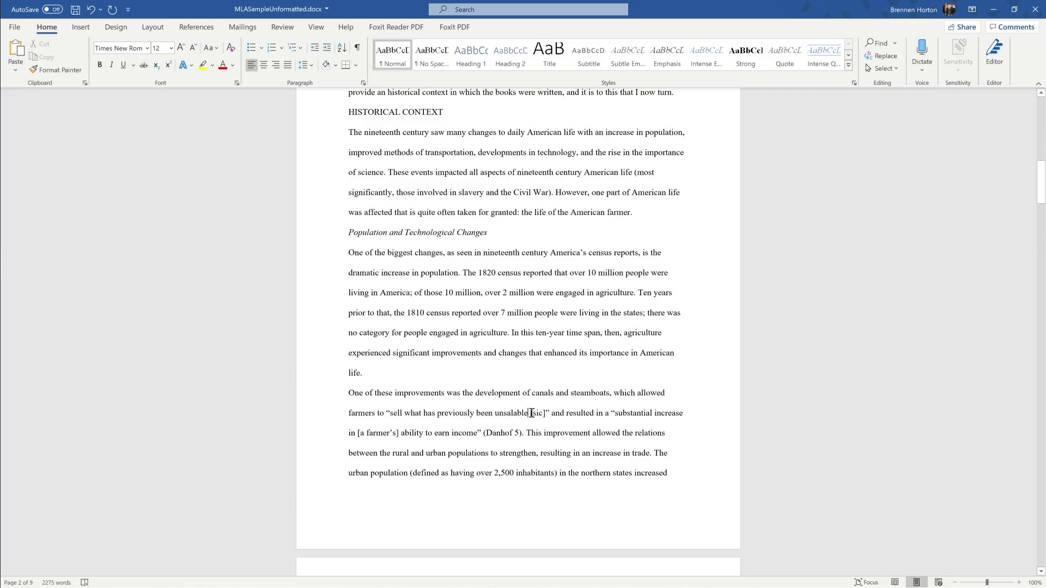
pyautogui.moveTo(530, 412); pyautogui.dragTo(548, 416)
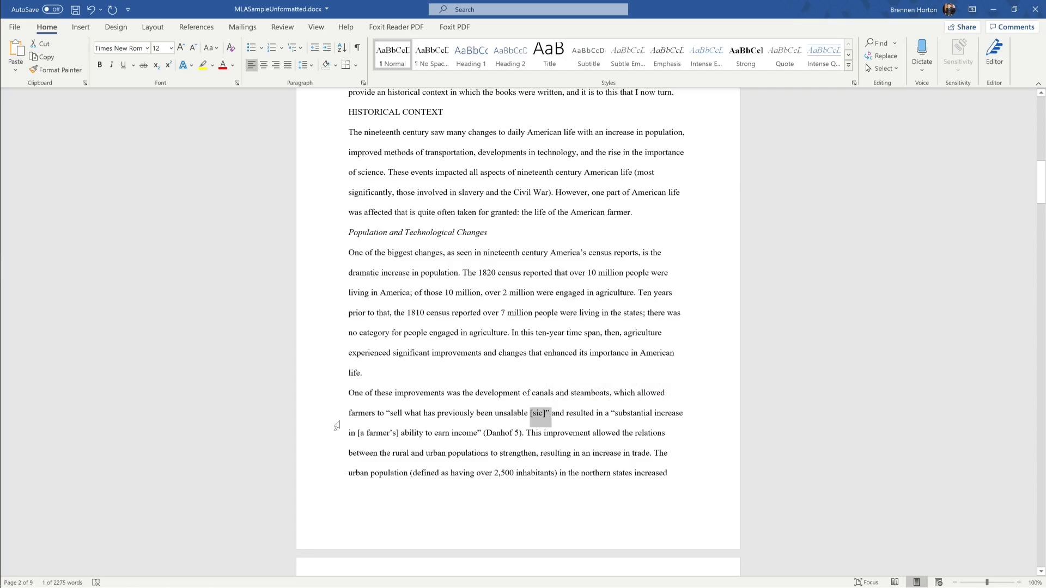
pyautogui.moveTo(357, 433); pyautogui.dragTo(401, 436)
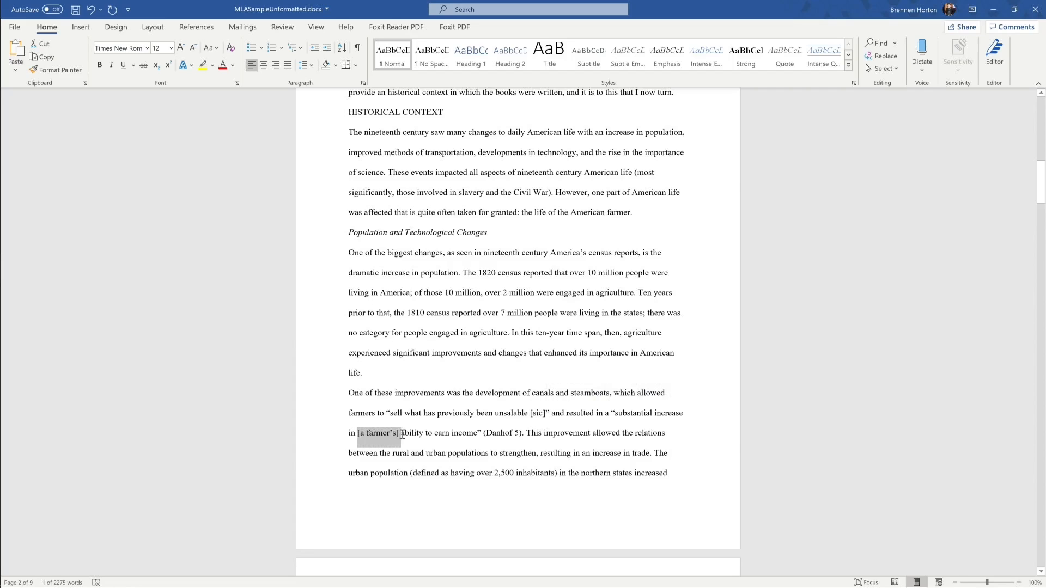
pyautogui.click(363, 436)
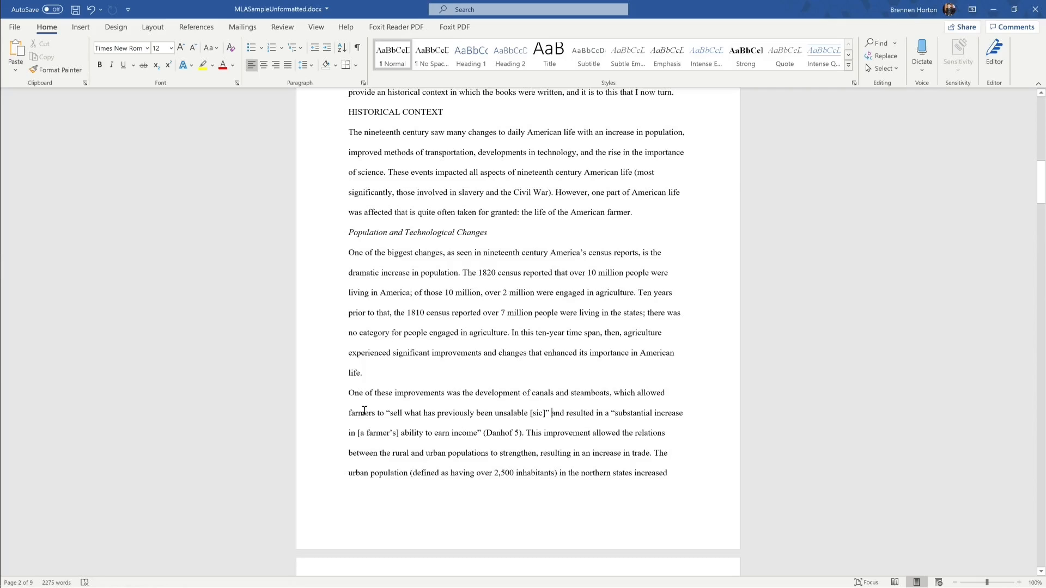
pyautogui.moveTo(350, 413); pyautogui.dragTo(390, 414)
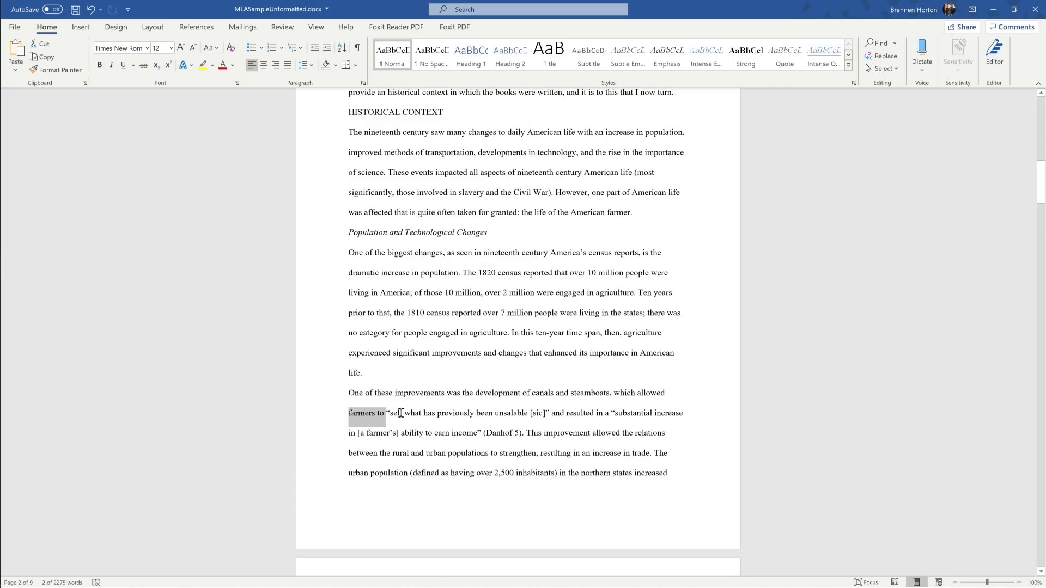
pyautogui.click(399, 414)
pyautogui.moveTo(545, 414); pyautogui.dragTo(655, 413)
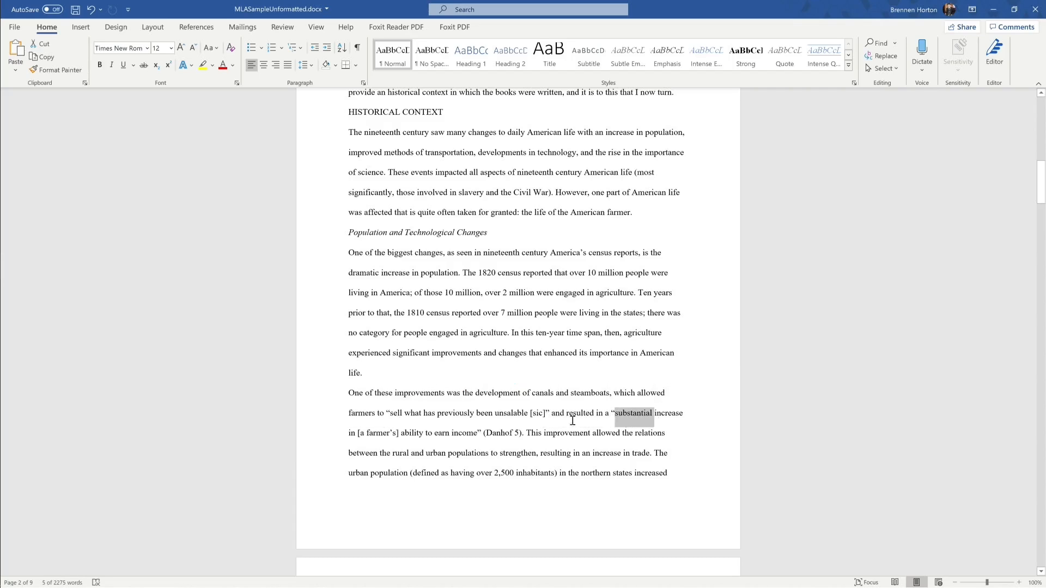
pyautogui.click(478, 431)
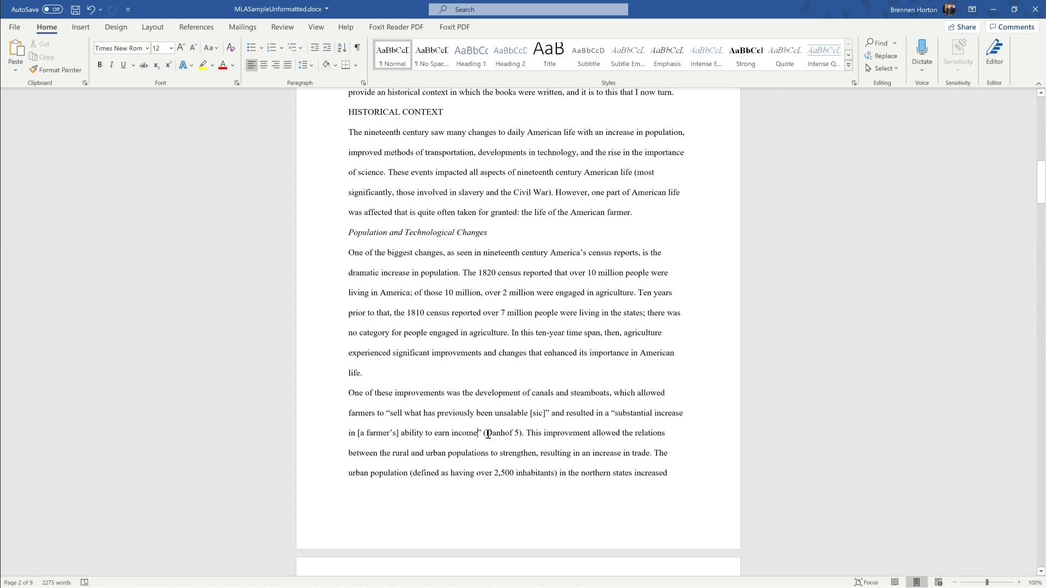
pyautogui.moveTo(487, 431); pyautogui.dragTo(515, 430)
pyautogui.click(509, 433)
pyautogui.moveTo(486, 434); pyautogui.dragTo(518, 435)
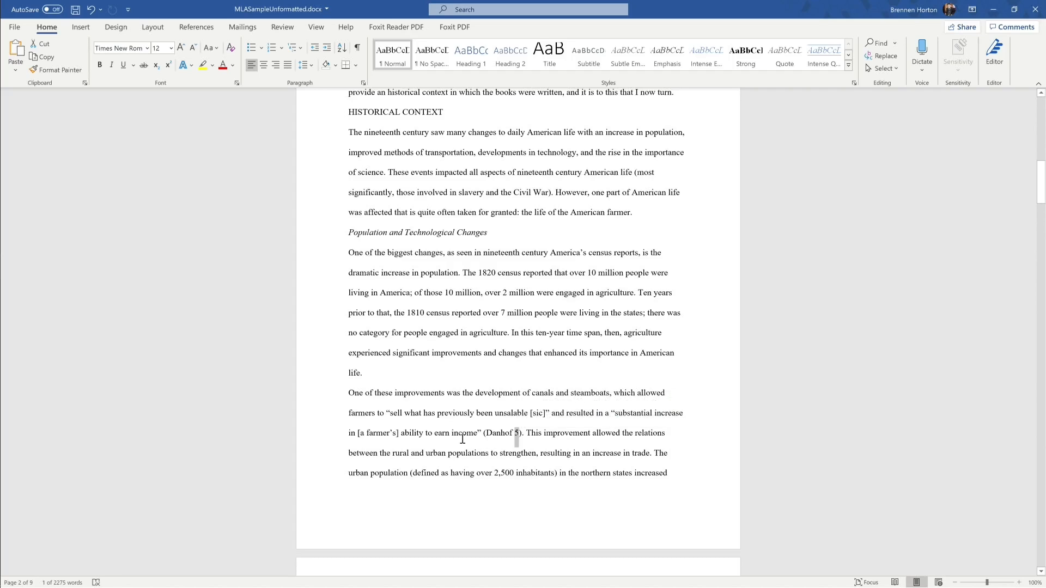
pyautogui.moveTo(486, 436); pyautogui.dragTo(514, 434)
pyautogui.scroll(-20, 472, 422)
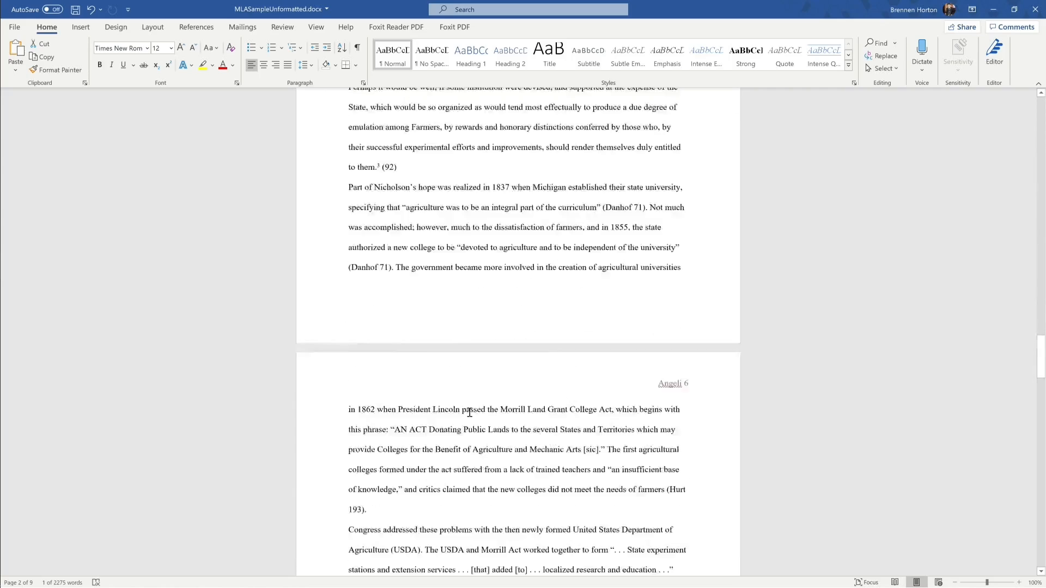
pyautogui.scroll(3, 470, 413)
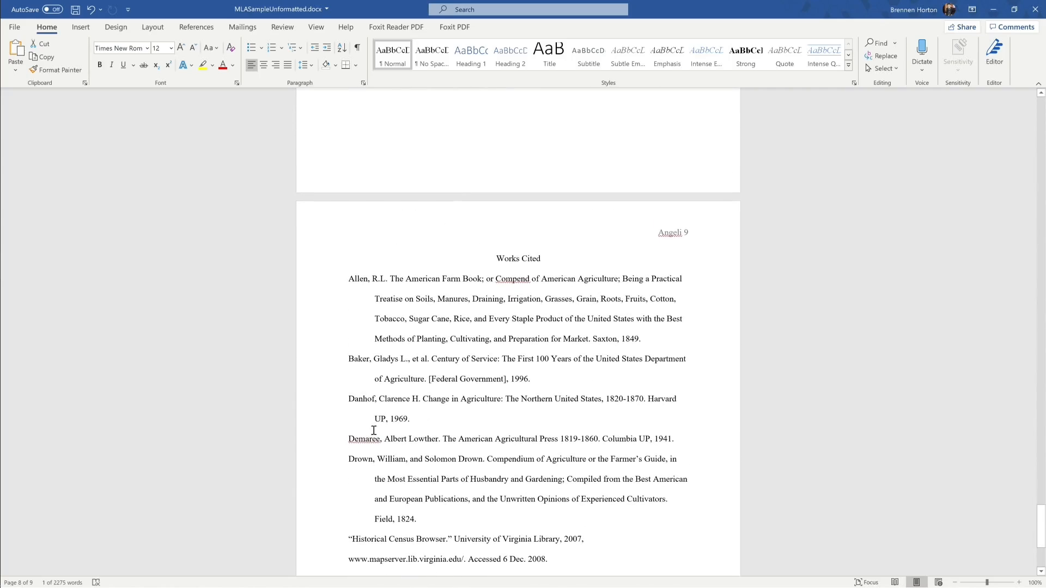
pyautogui.moveTo(350, 400); pyautogui.dragTo(413, 418)
pyautogui.click(421, 427)
pyautogui.scroll(20, 506, 414)
pyautogui.scroll(20, 543, 443)
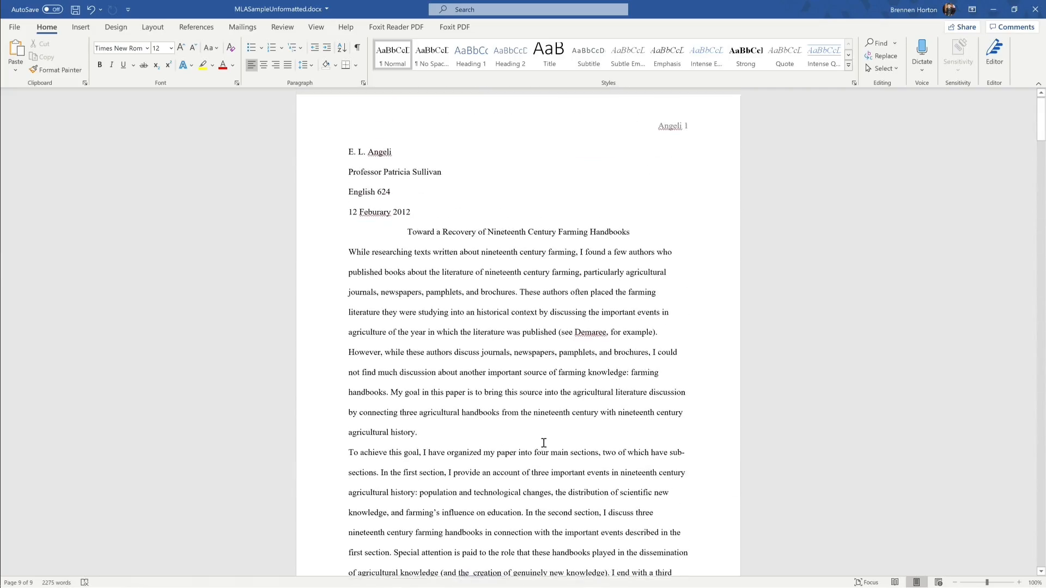
pyautogui.scroll(-10, 543, 443)
pyautogui.scroll(-8, 543, 443)
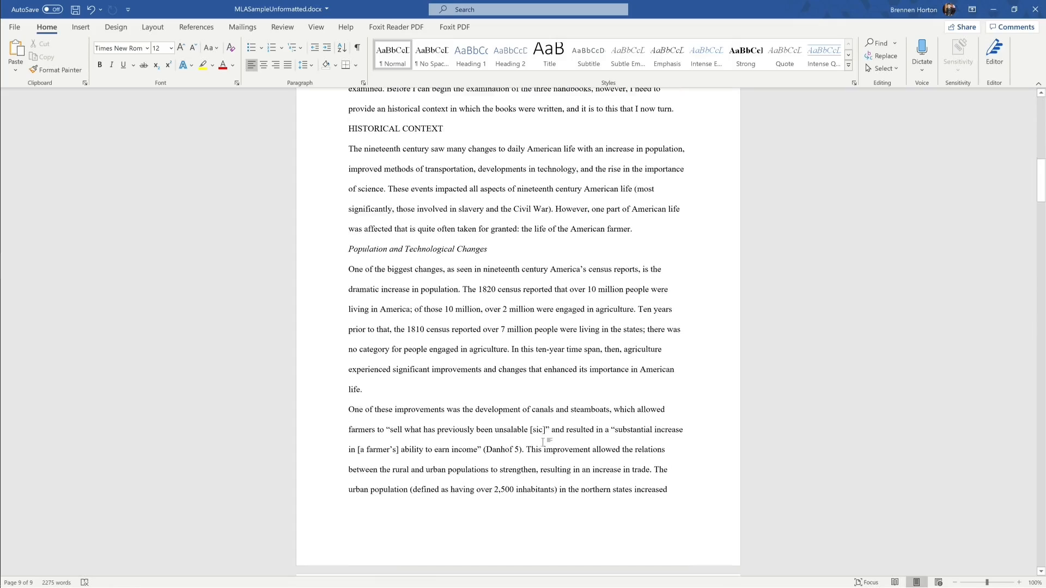
pyautogui.scroll(5, 544, 443)
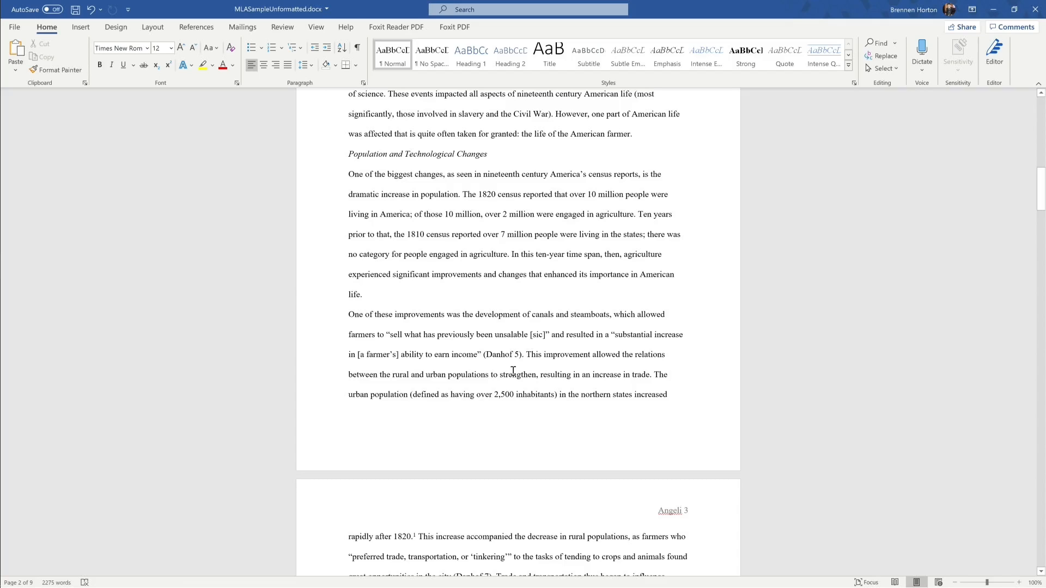
pyautogui.scroll(-3, 513, 371)
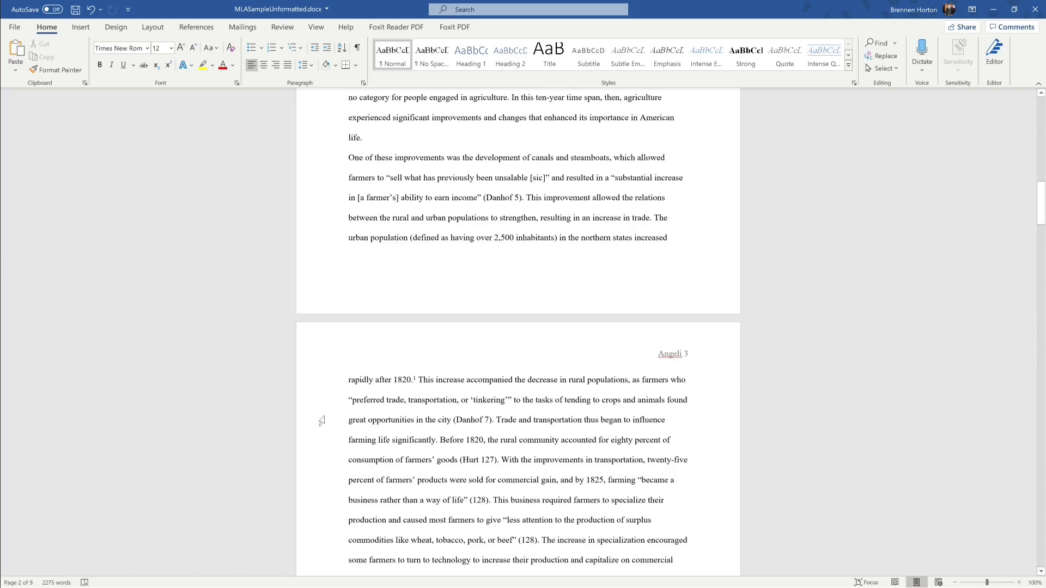
pyautogui.moveTo(455, 422); pyautogui.dragTo(489, 421)
pyautogui.click(444, 422)
pyautogui.moveTo(351, 402); pyautogui.dragTo(510, 401)
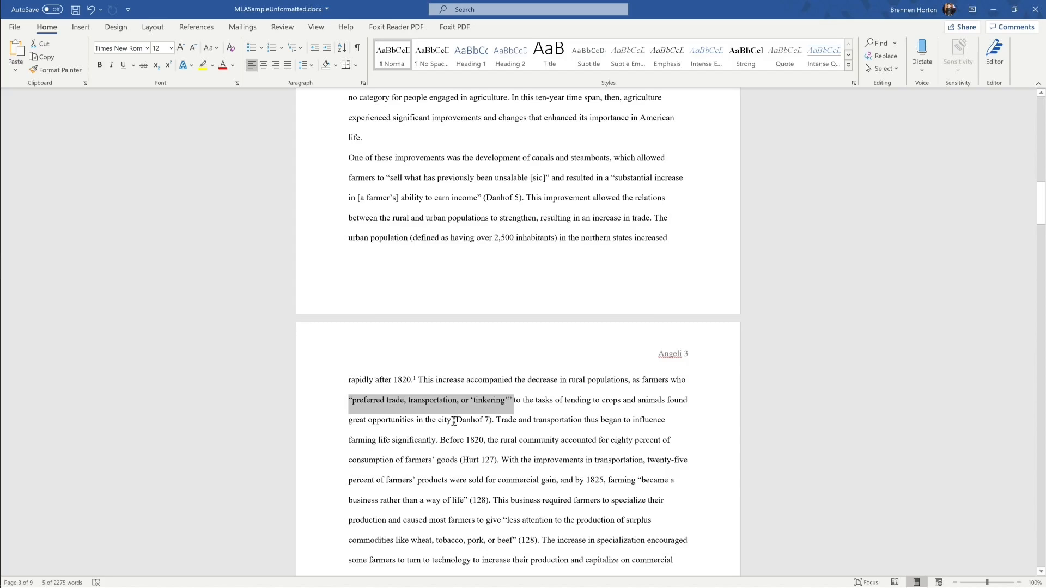
pyautogui.moveTo(454, 420); pyautogui.dragTo(492, 420)
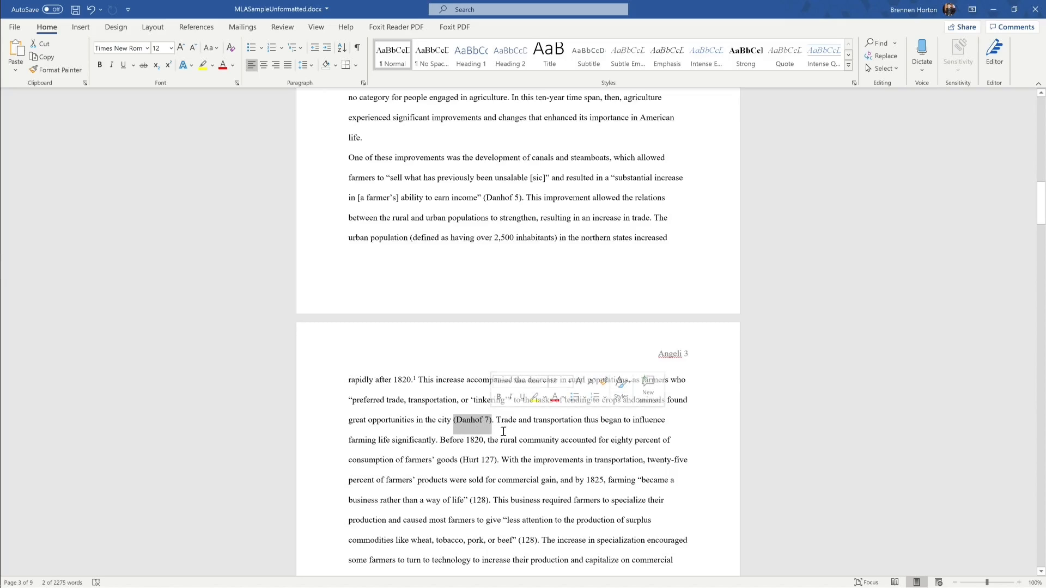
pyautogui.click(465, 440)
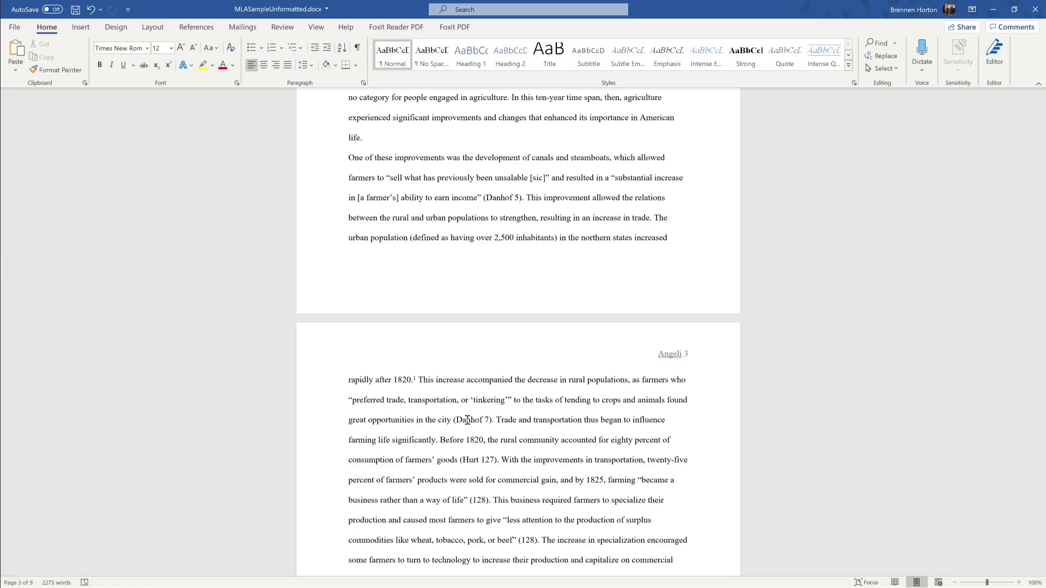
pyautogui.moveTo(464, 462); pyautogui.dragTo(493, 464)
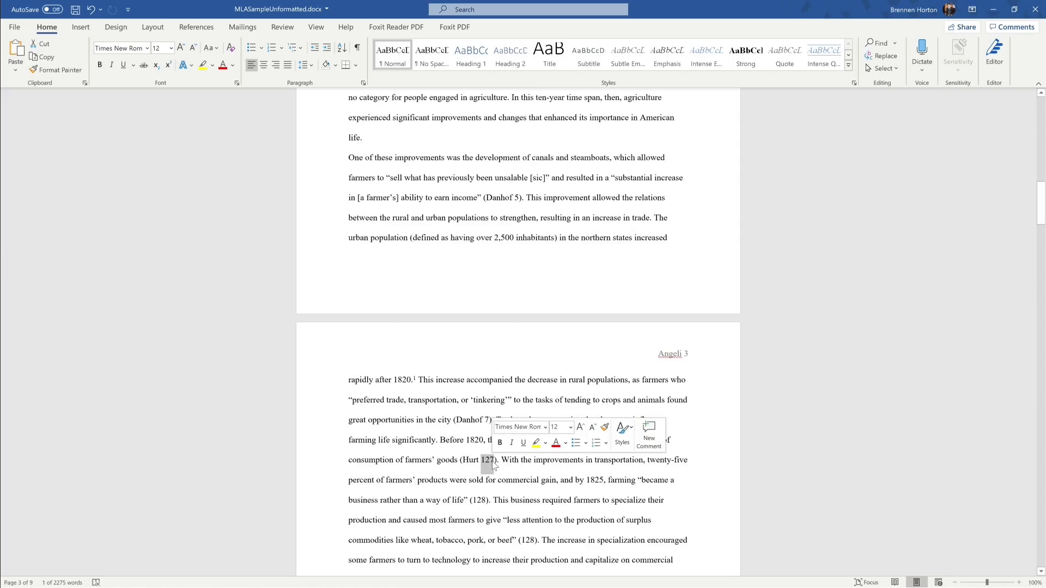
pyautogui.click(460, 465)
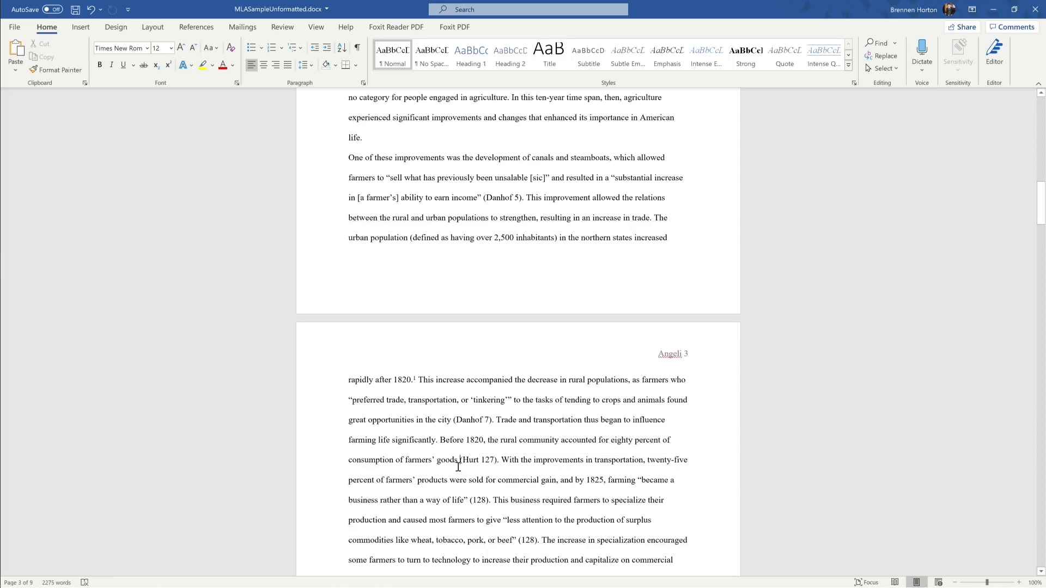
pyautogui.scroll(-1, 459, 469)
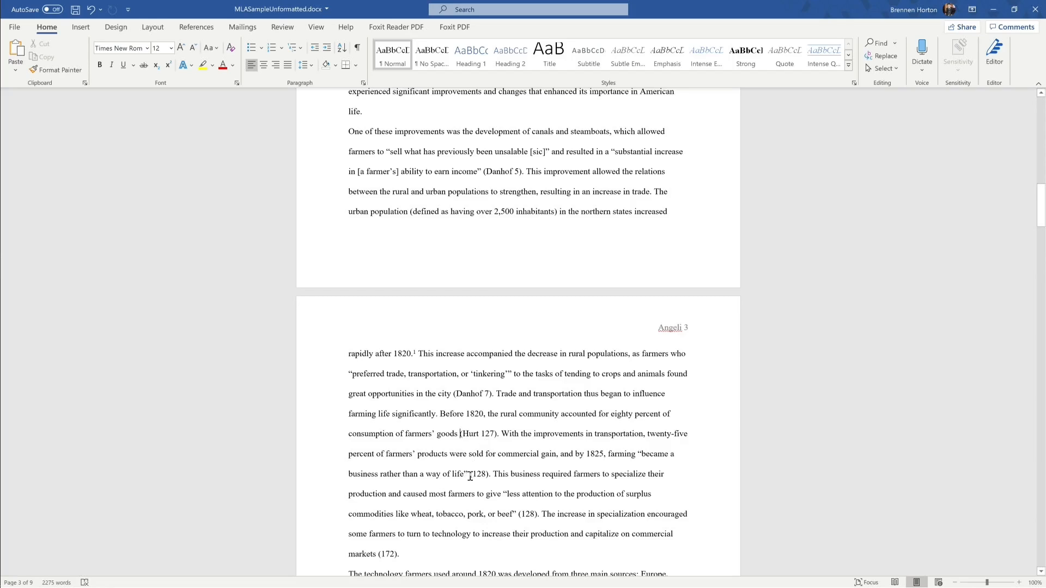
# Step: Select the (Hurt 127) and (128) citations on page 3
pyautogui.moveTo(470, 474); pyautogui.dragTo(491, 475)
pyautogui.click(481, 475)
pyautogui.moveTo(462, 433); pyautogui.dragTo(479, 434)
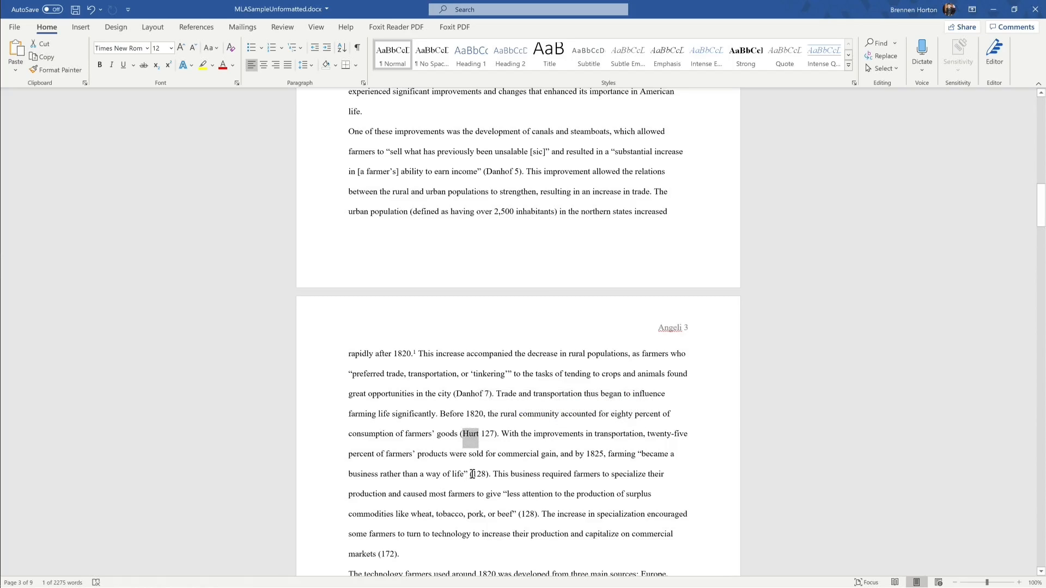
pyautogui.moveTo(472, 474); pyautogui.dragTo(485, 477)
pyautogui.moveTo(460, 434); pyautogui.dragTo(476, 436)
pyautogui.click(479, 454)
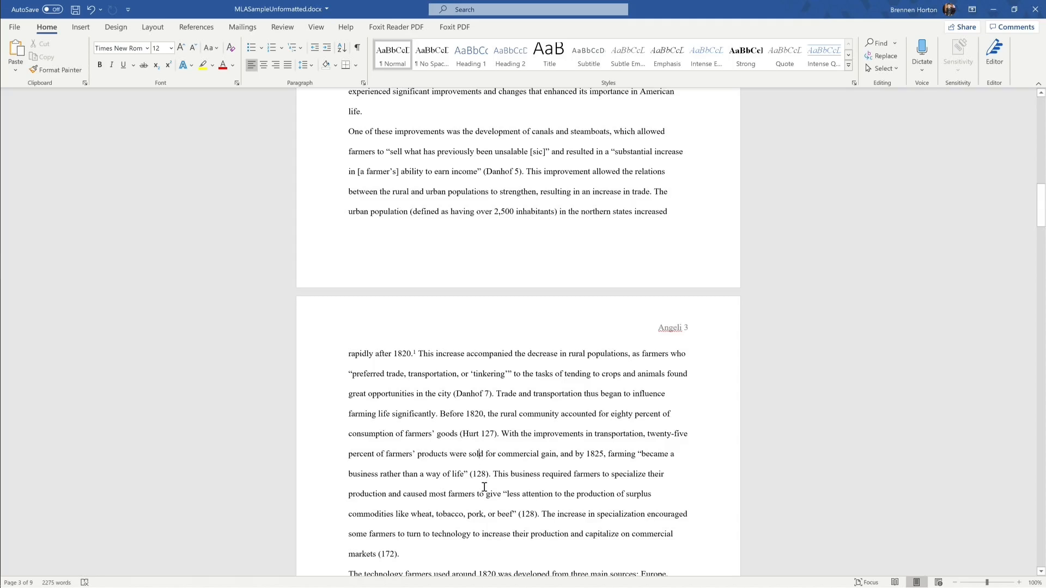
# Step: Scroll down to the Works Cited list on page 9
pyautogui.scroll(-5, 484, 487)
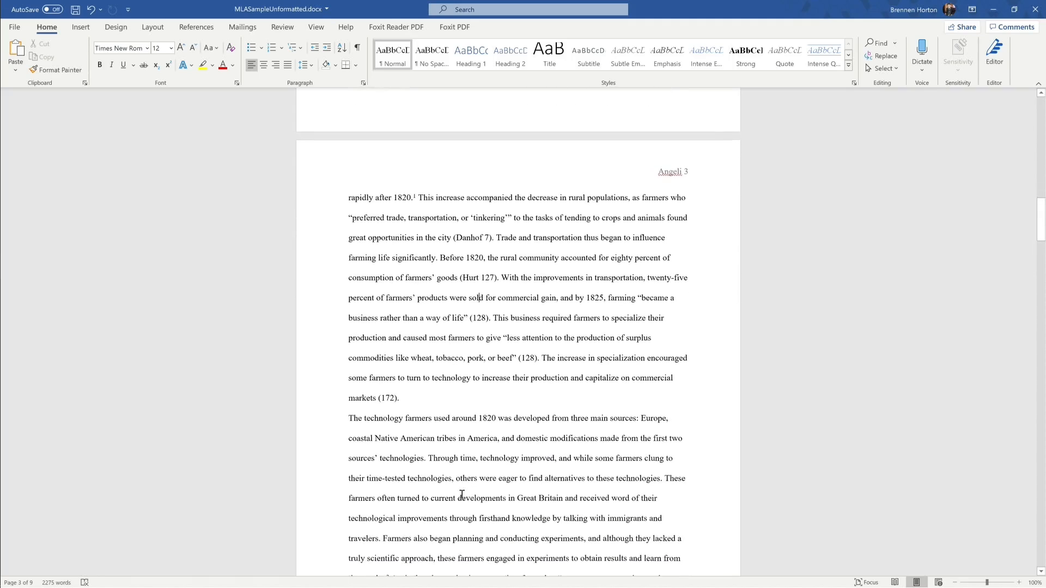
pyautogui.scroll(-4, 454, 448)
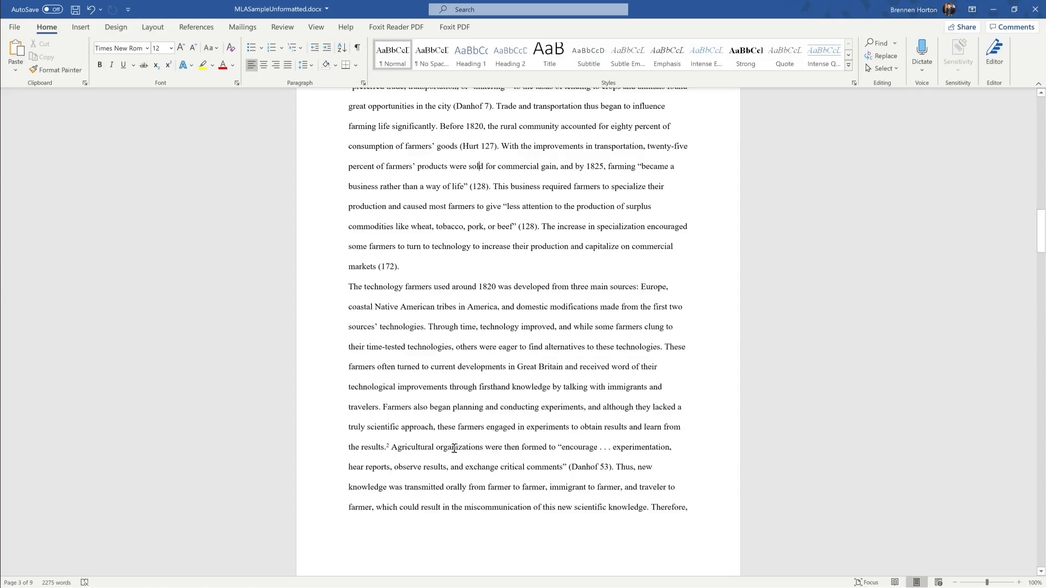
pyautogui.scroll(5, 454, 448)
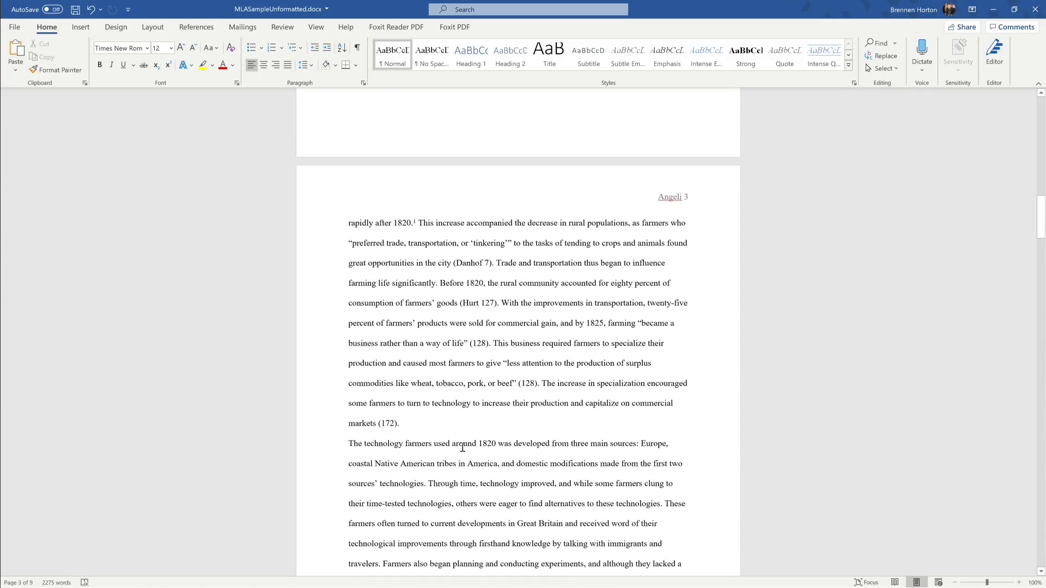
pyautogui.scroll(-20, 472, 452)
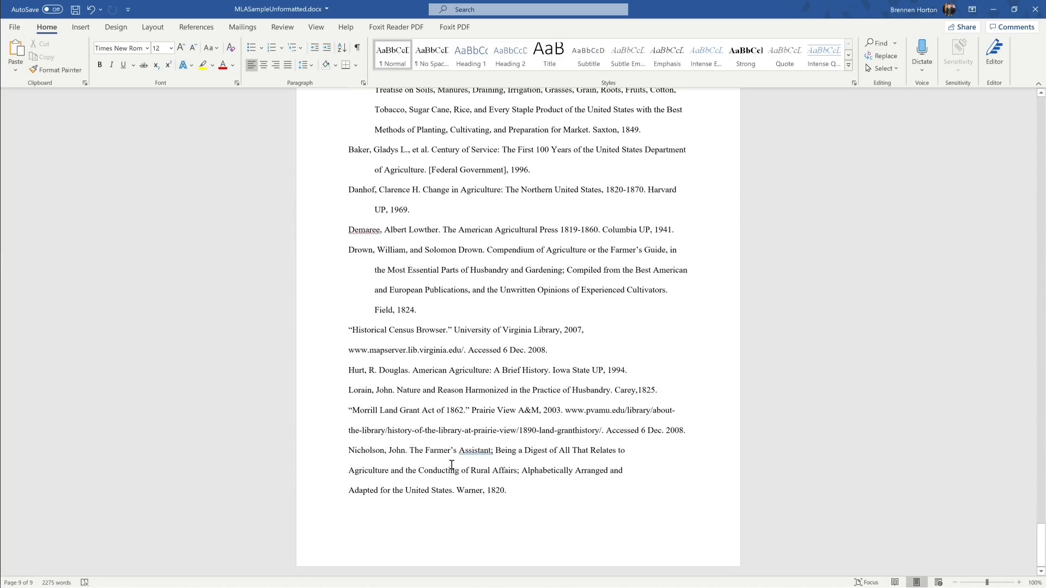
# Step: Give the Historical Census Browser entry a hanging indent so its URL line is set in
pyautogui.scroll(2, 458, 464)
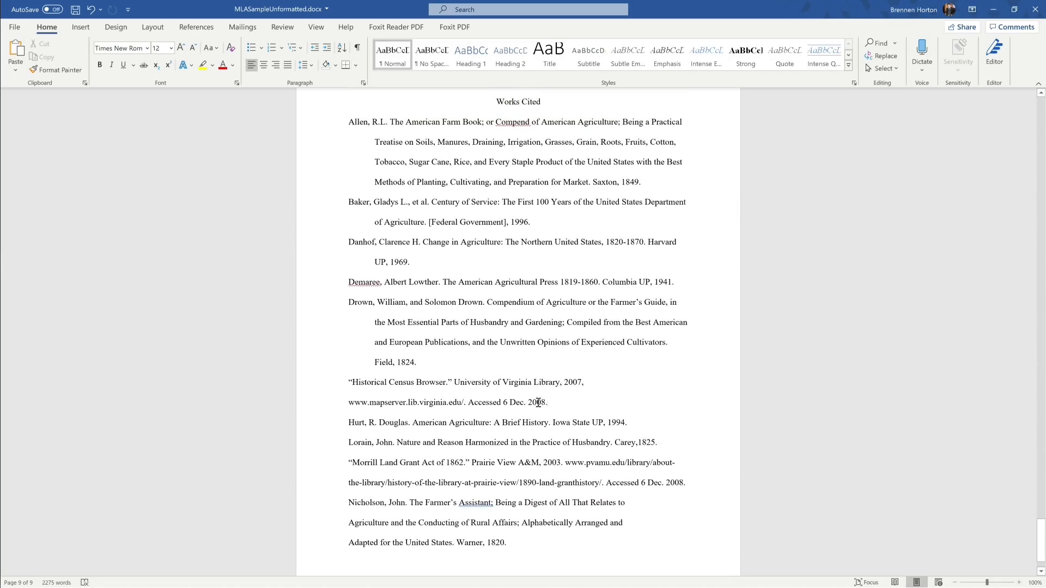
pyautogui.moveTo(551, 403); pyautogui.dragTo(349, 382)
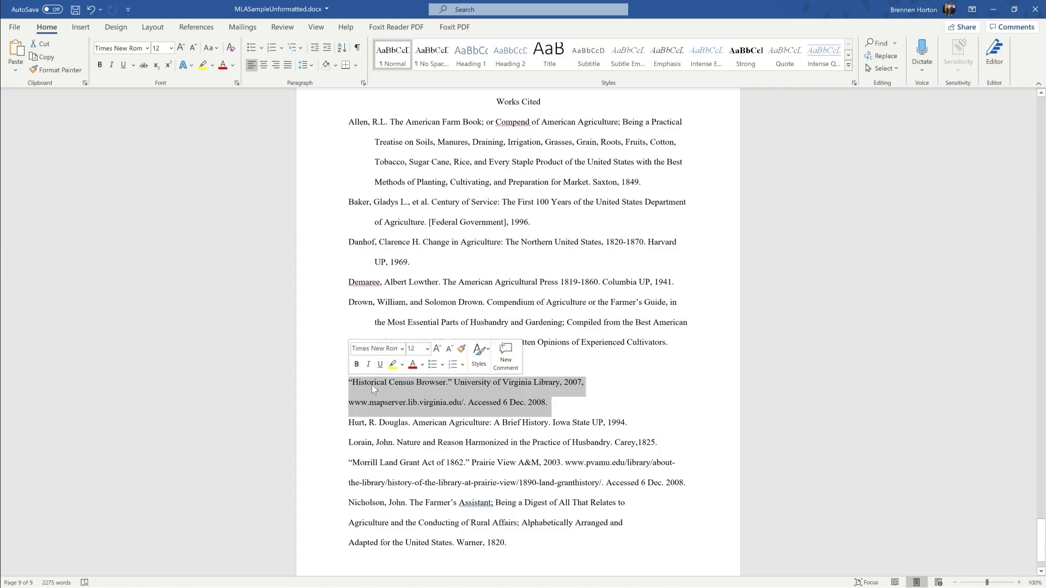
pyautogui.rightClick(371, 385)
pyautogui.click(402, 477)
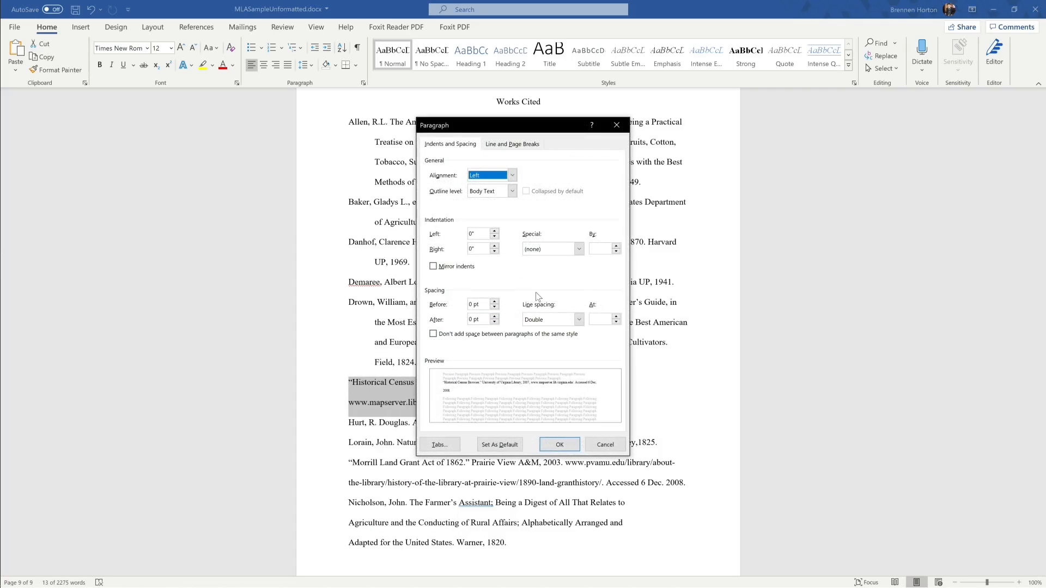
pyautogui.click(567, 276)
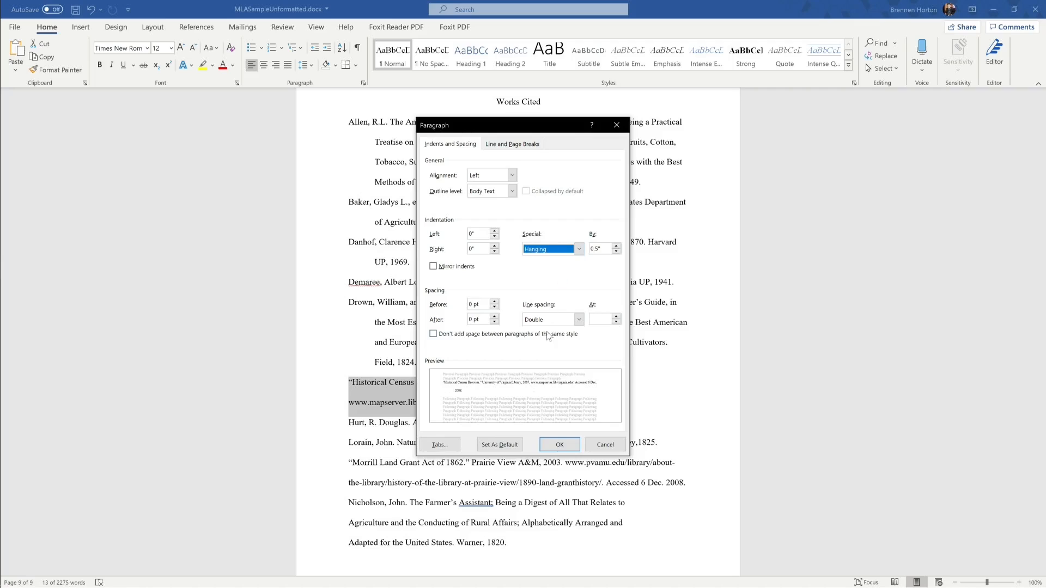
pyautogui.click(558, 444)
pyautogui.press('Right')
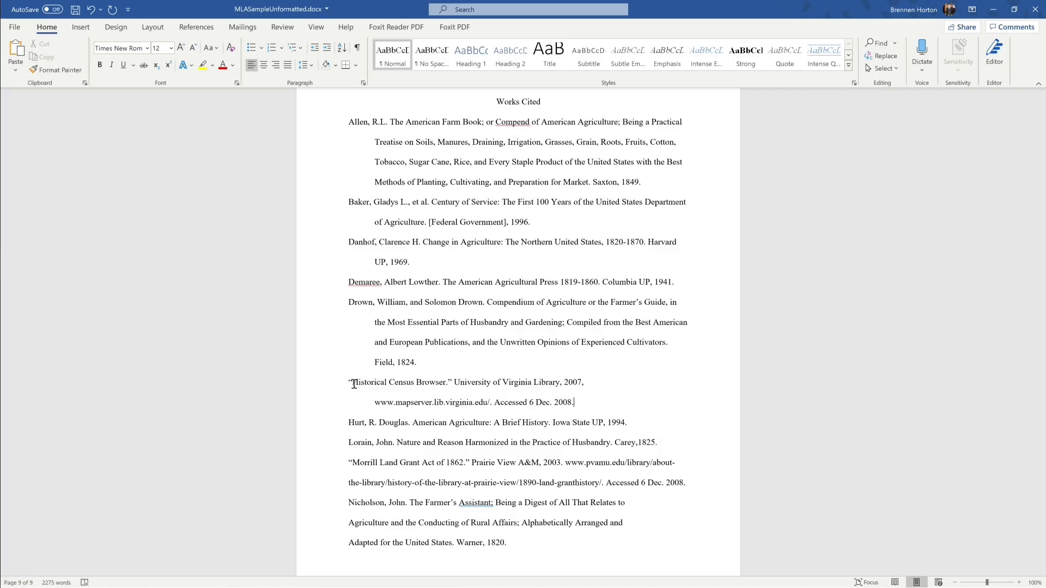
pyautogui.moveTo(354, 384); pyautogui.dragTo(442, 392)
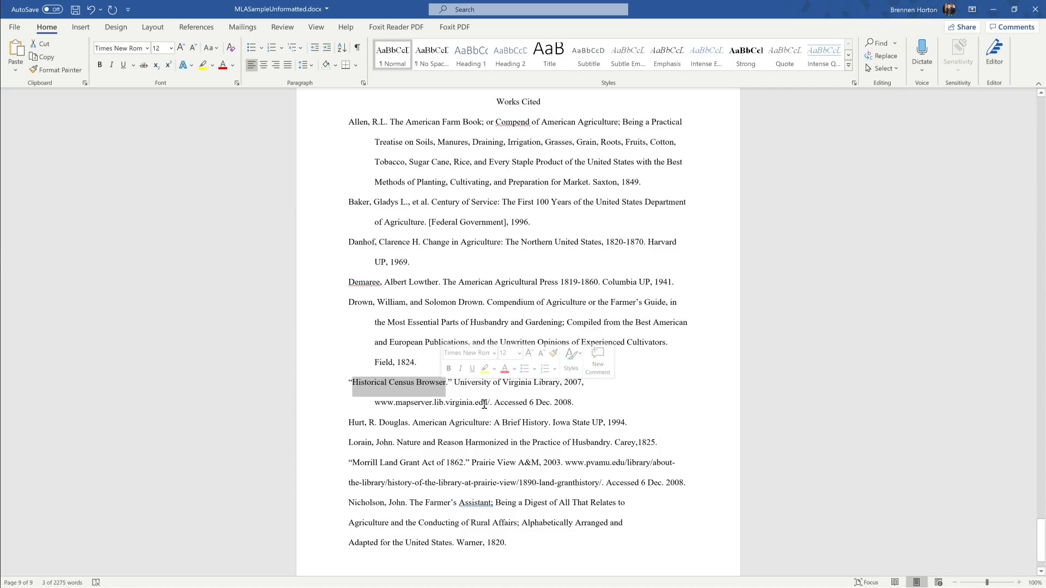
pyautogui.click(595, 400)
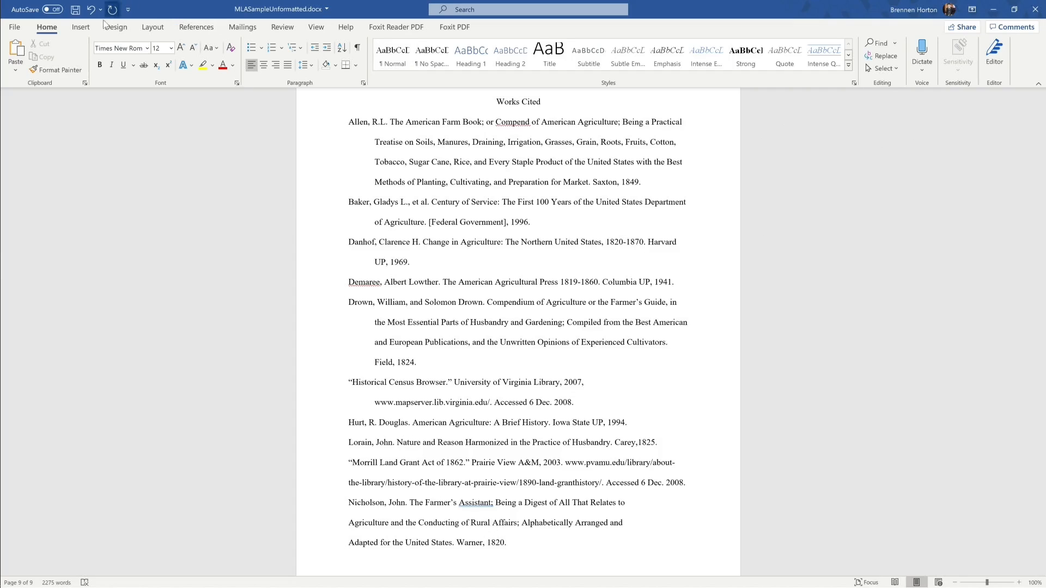
# Step: Add a blank page after Works Cited and type 'Purdue University OWL (Online Writing Lab)'
pyautogui.click(80, 27)
pyautogui.click(38, 55)
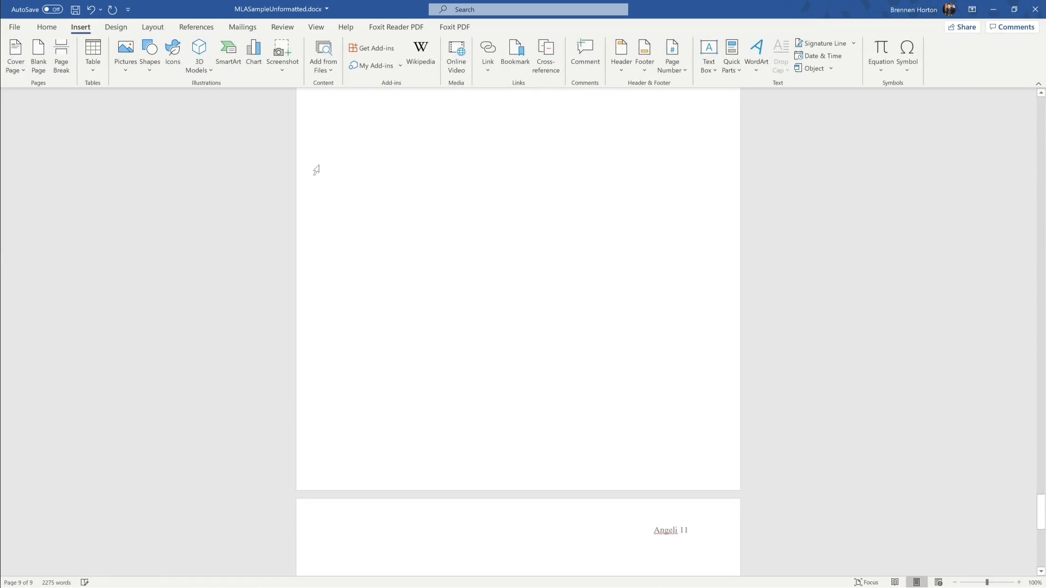
pyautogui.scroll(-8, 436, 210)
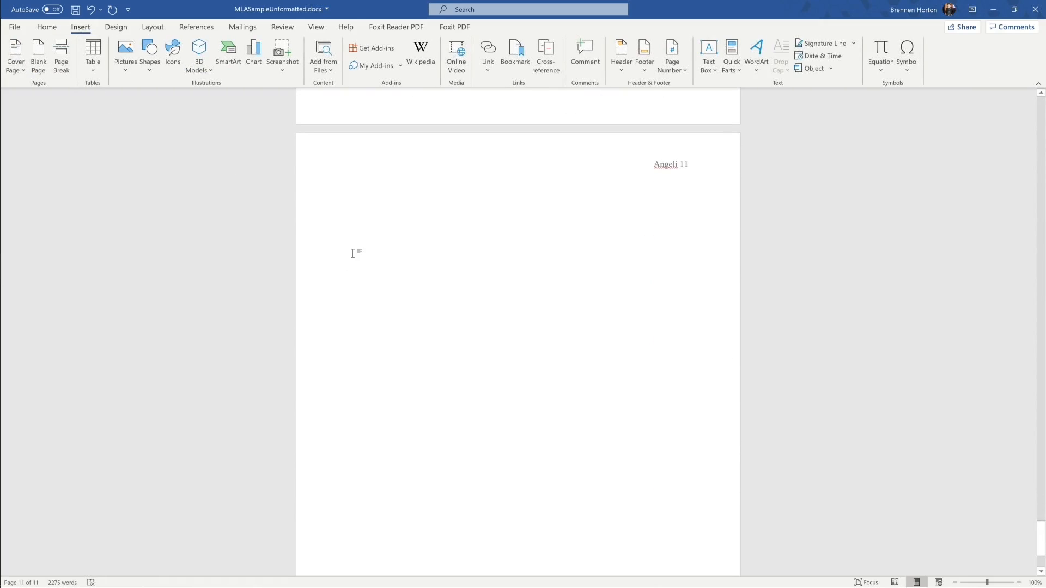
pyautogui.scroll(1, 503, 304)
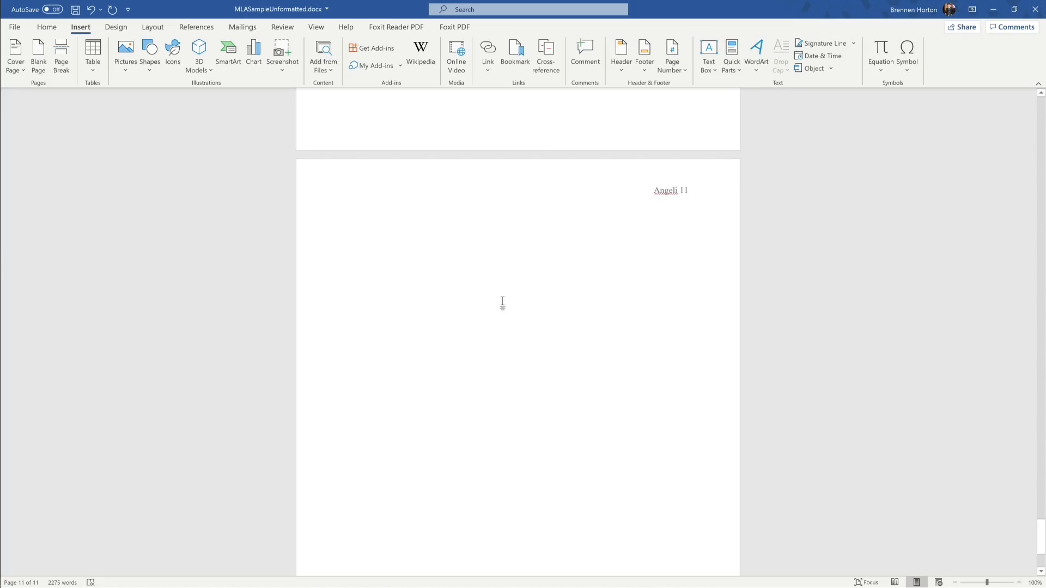
pyautogui.write('Pudue')
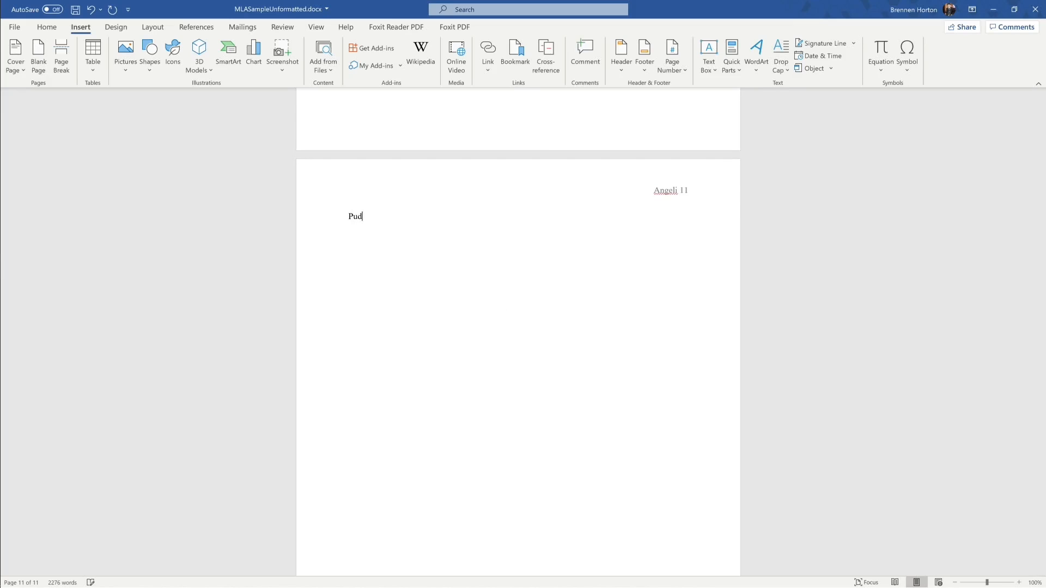
pyautogui.press('BackSpace')
pyautogui.press('BackSpace')
pyautogui.press('BackSpace')
pyautogui.write('rdue University OWL (Online Writing')
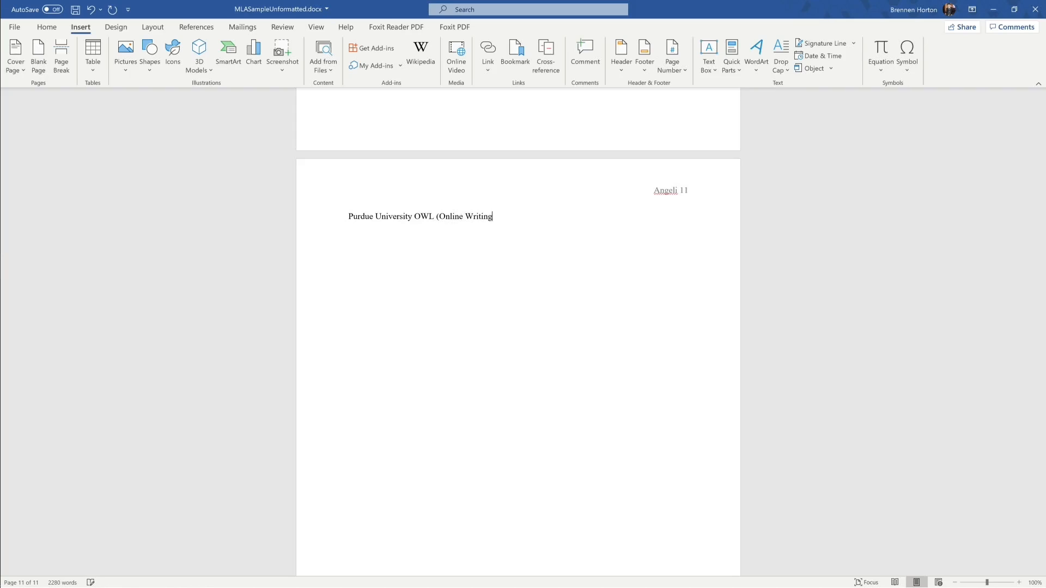
pyautogui.write(' Iab)')
# Step: On a new line below, type 'Del Mar College Stone Writing Center'
pyautogui.scroll(12, 503, 303)
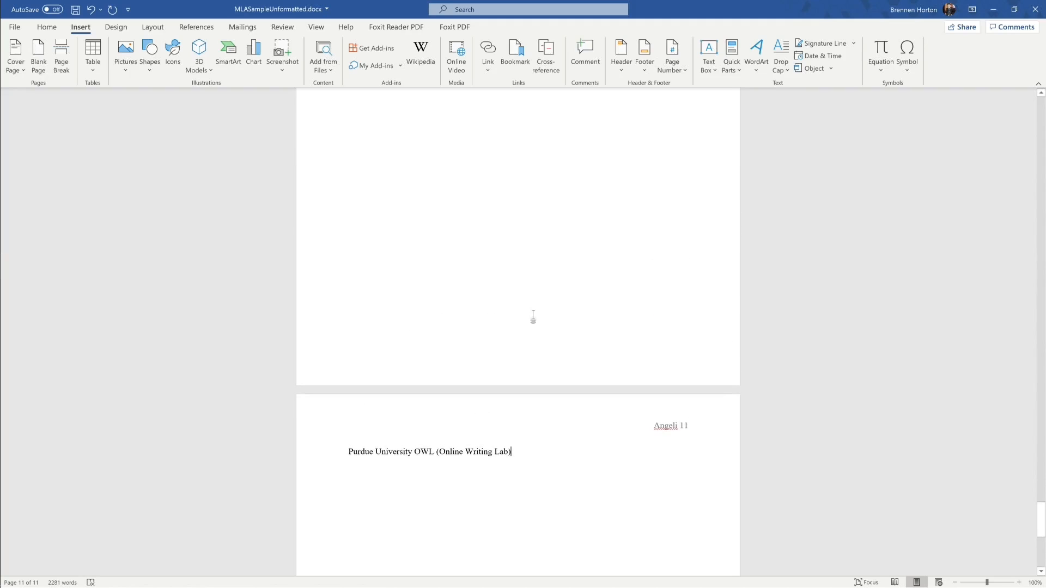
pyautogui.scroll(20, 551, 323)
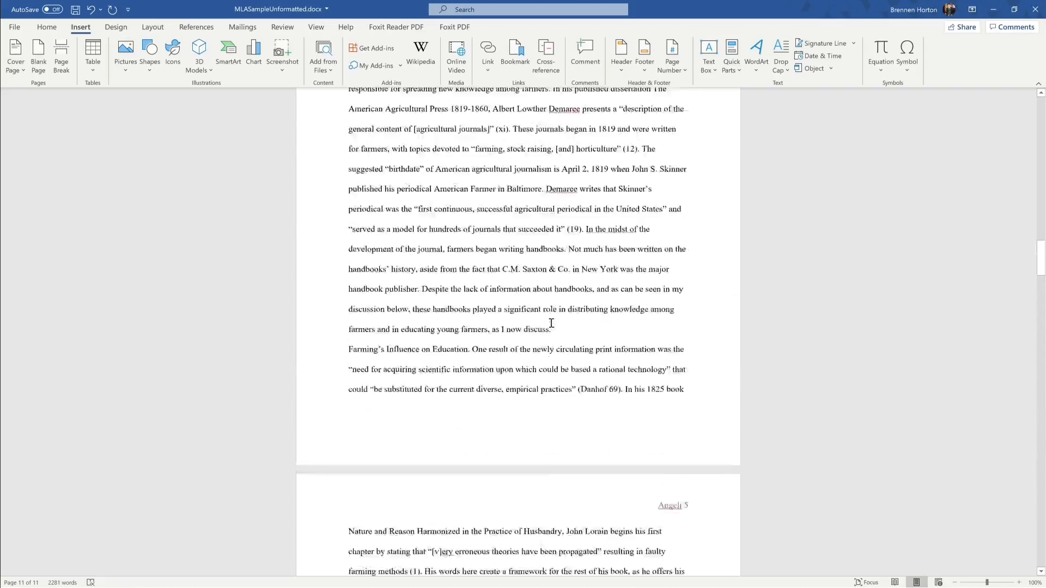
pyautogui.scroll(20, 551, 323)
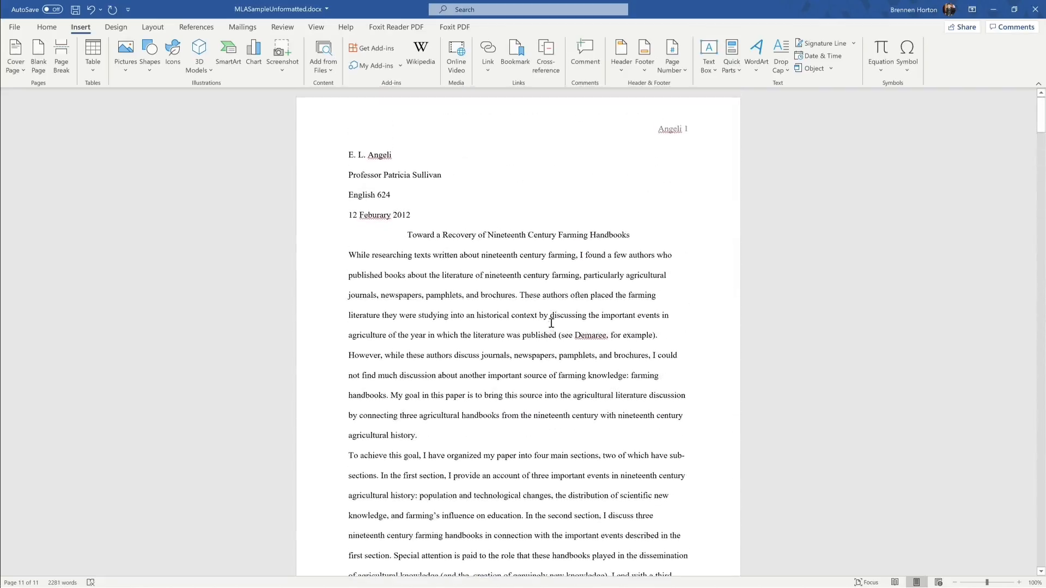
pyautogui.scroll(-20, 552, 323)
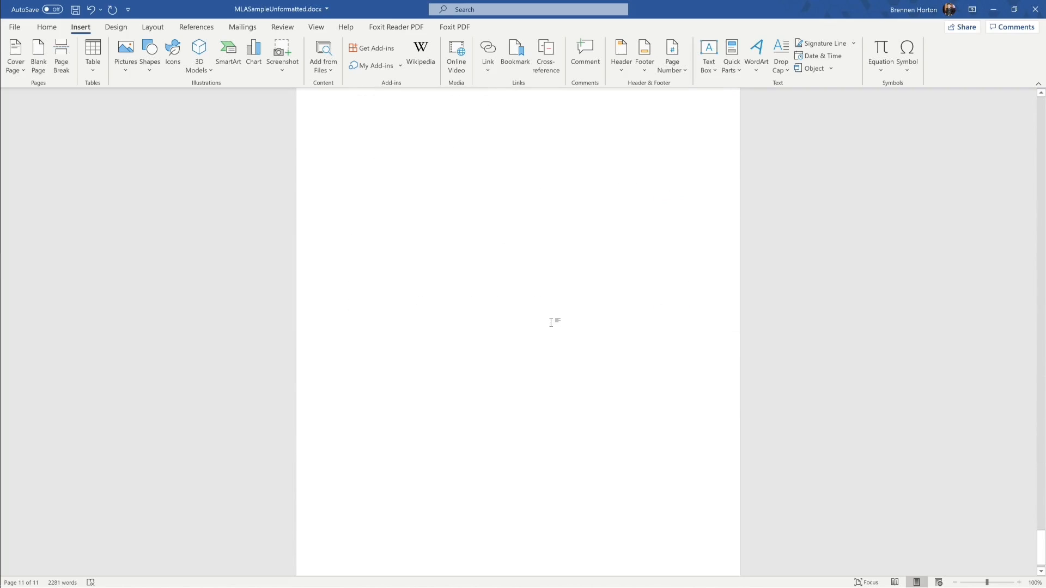
pyautogui.scroll(3, 548, 322)
pyautogui.scroll(3, 549, 323)
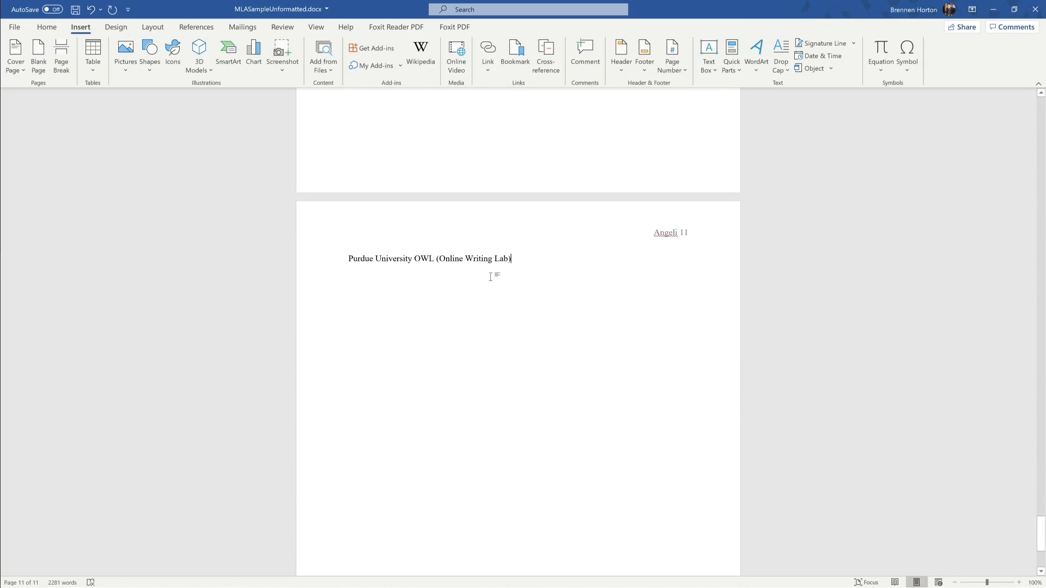
pyautogui.press('Return')
pyautogui.write('Del ')
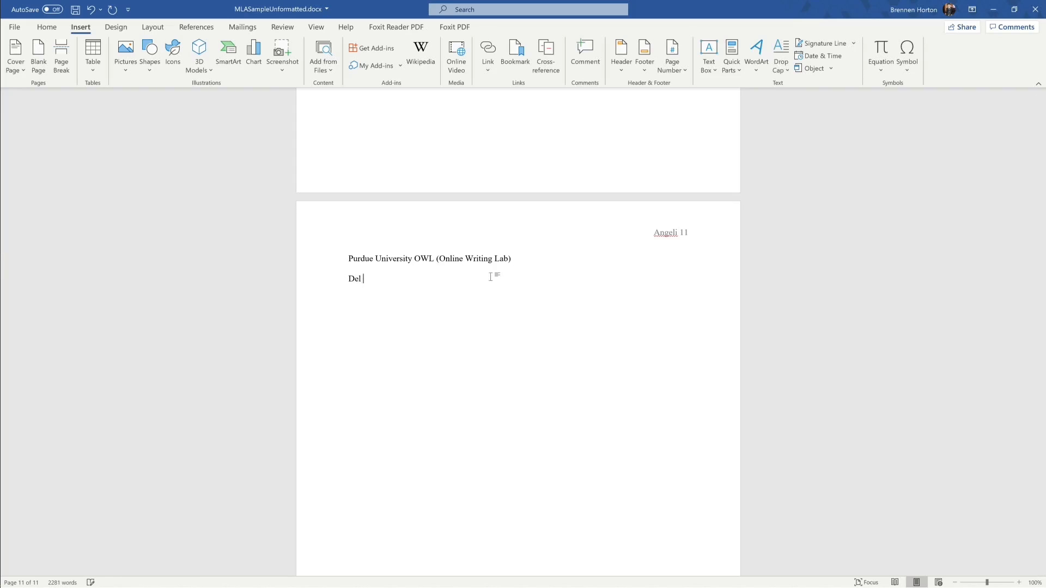
pyautogui.write('Mar College Stone Writing Cente')
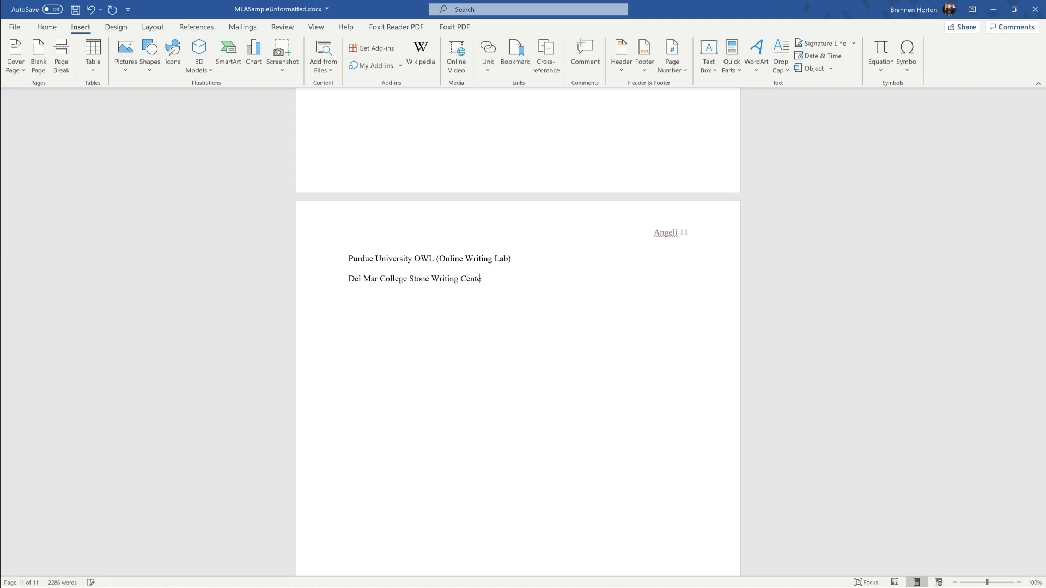